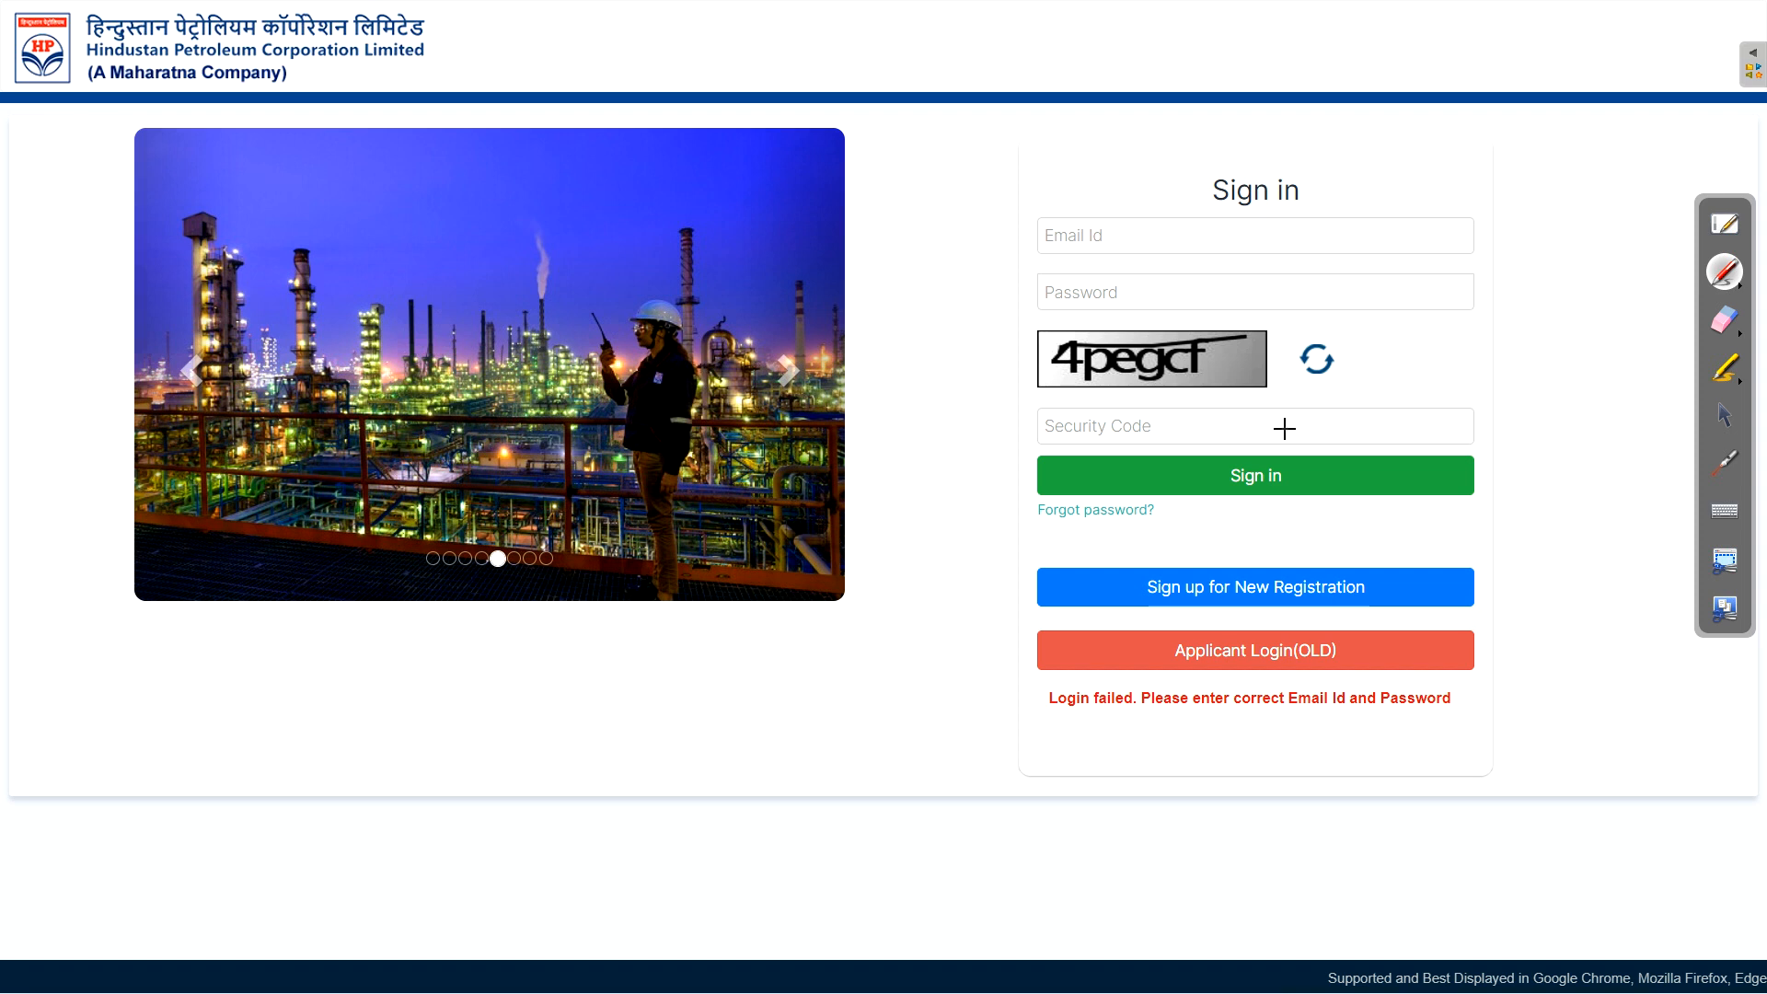
Draw a large freehand circle across the sign-in page and an arrow pointing at Sign up for New Registration
mouse_move(953, 92)
mouse_down()
mouse_move(552, 211)
mouse_move(810, 103)
mouse_up()
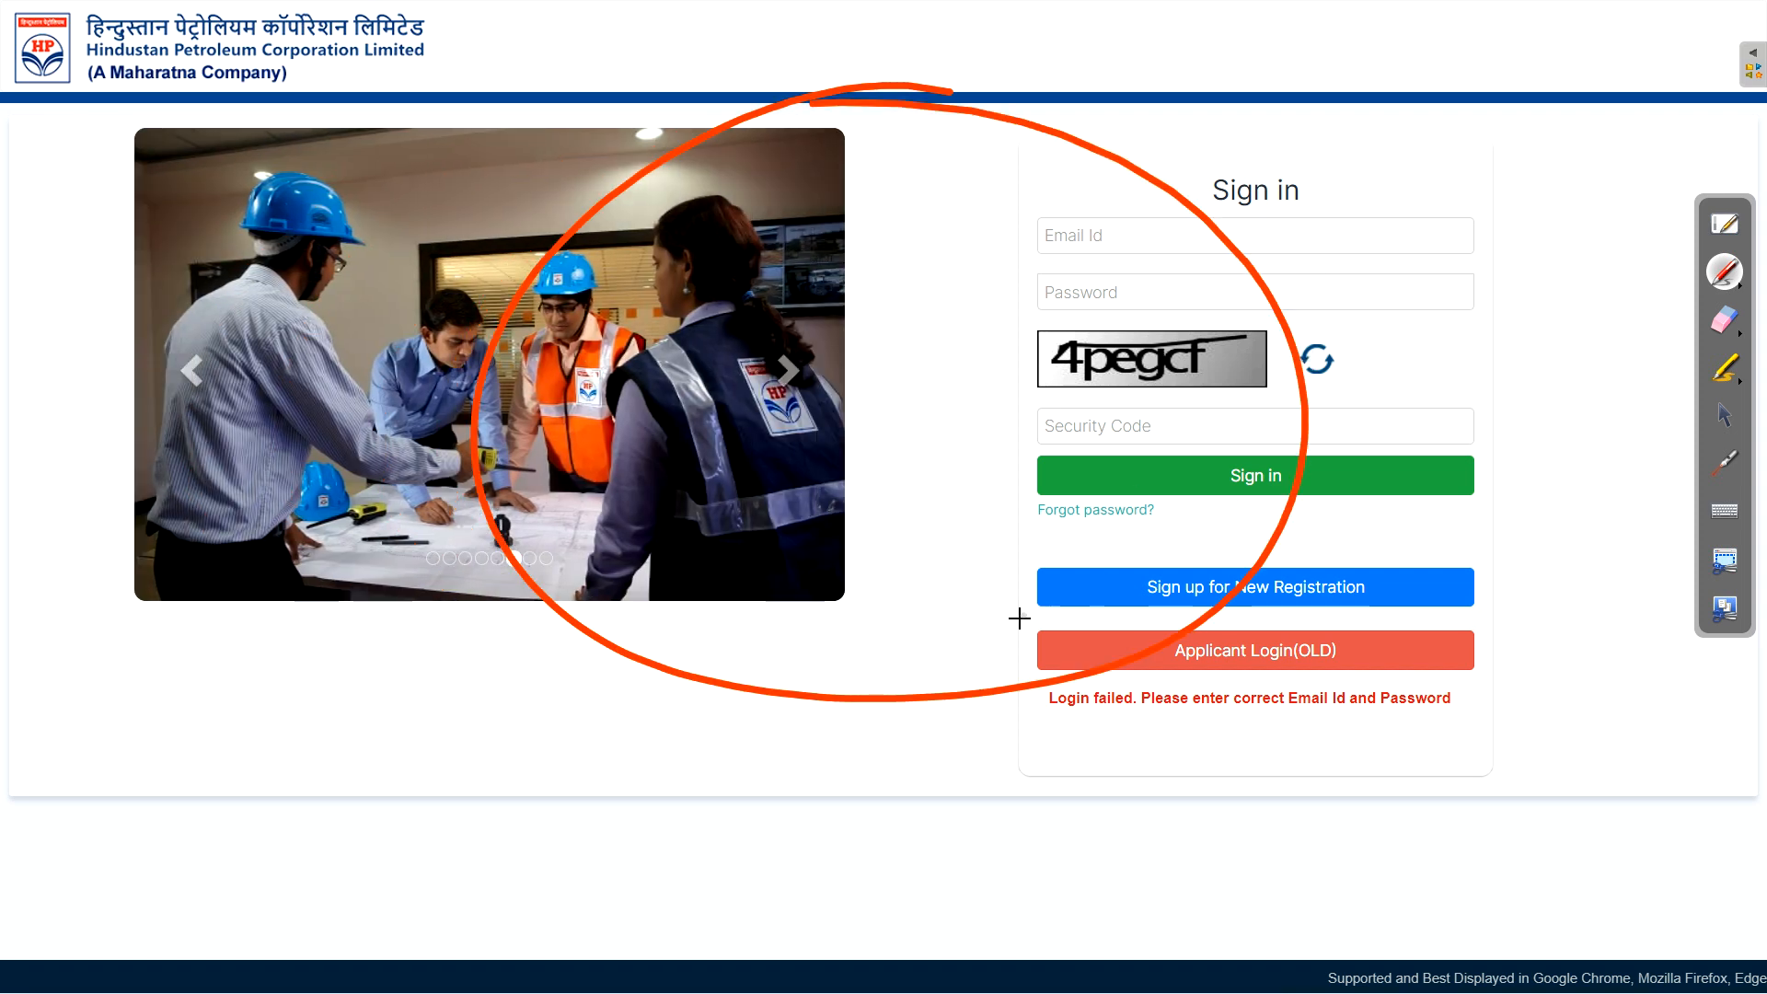
drag(970, 600, 1027, 603)
drag(1007, 592, 1006, 618)
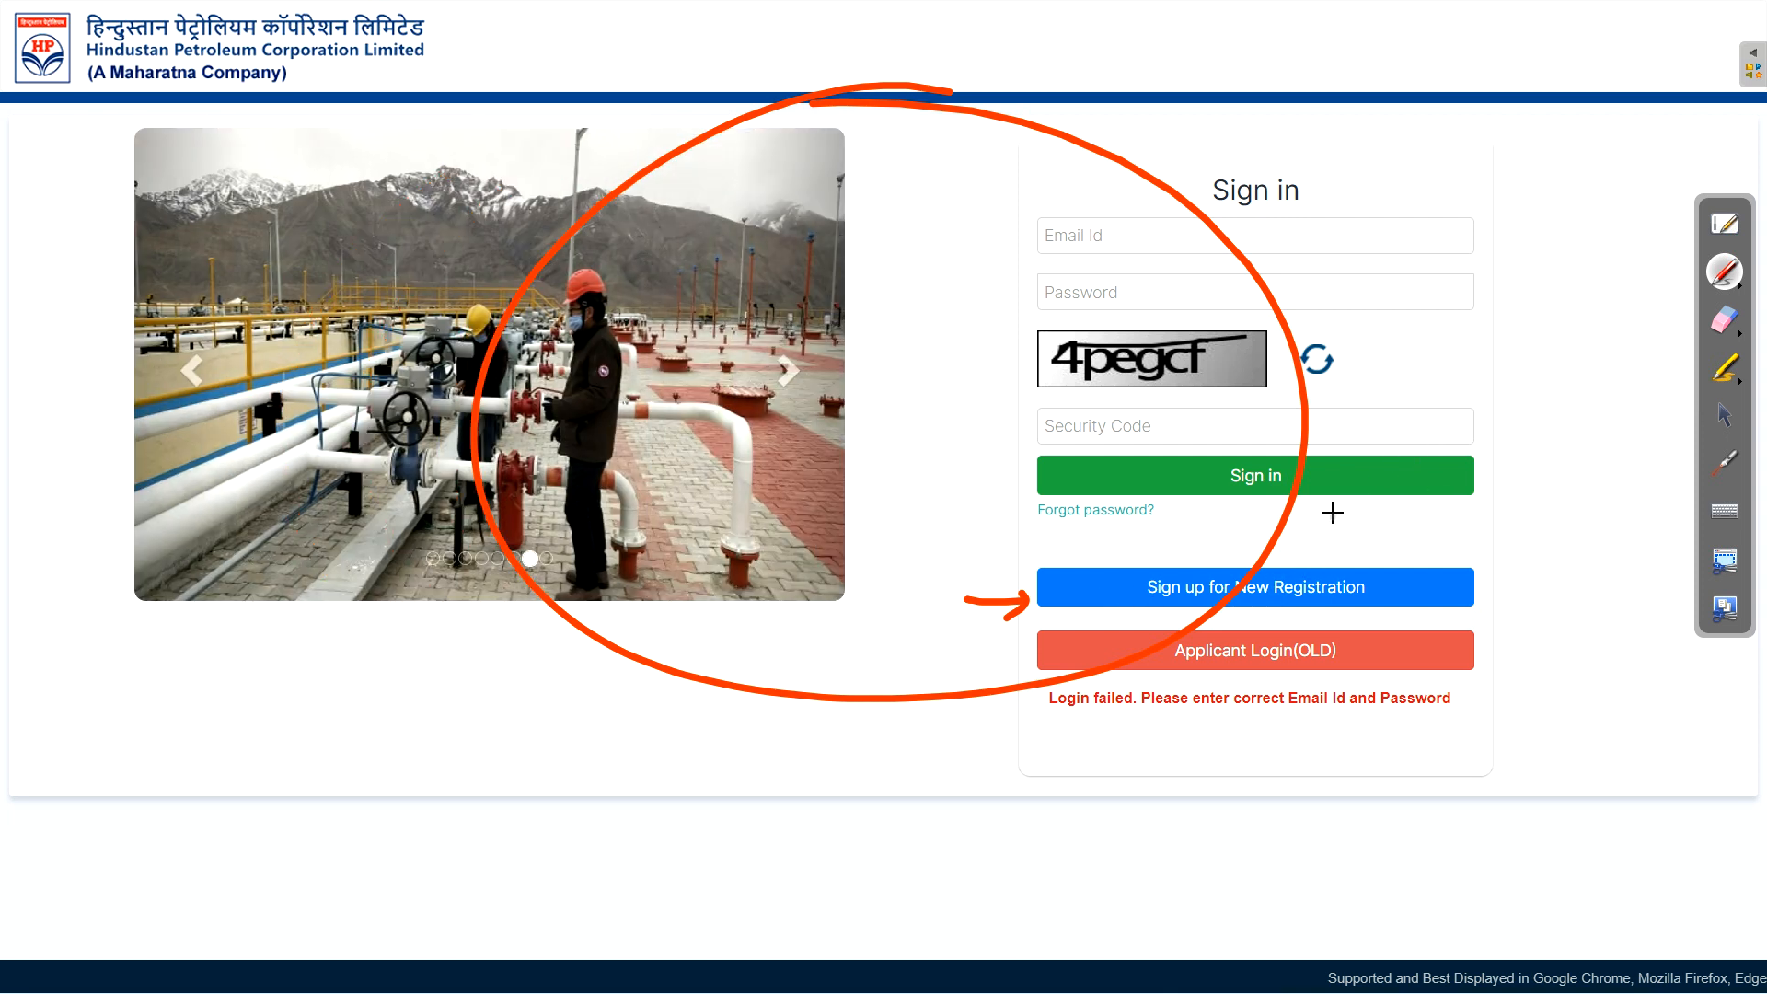
Point arrows at Email Id and Password, circle Sign in and Forgot password?, and clear the annotations
drag(925, 240, 1022, 247)
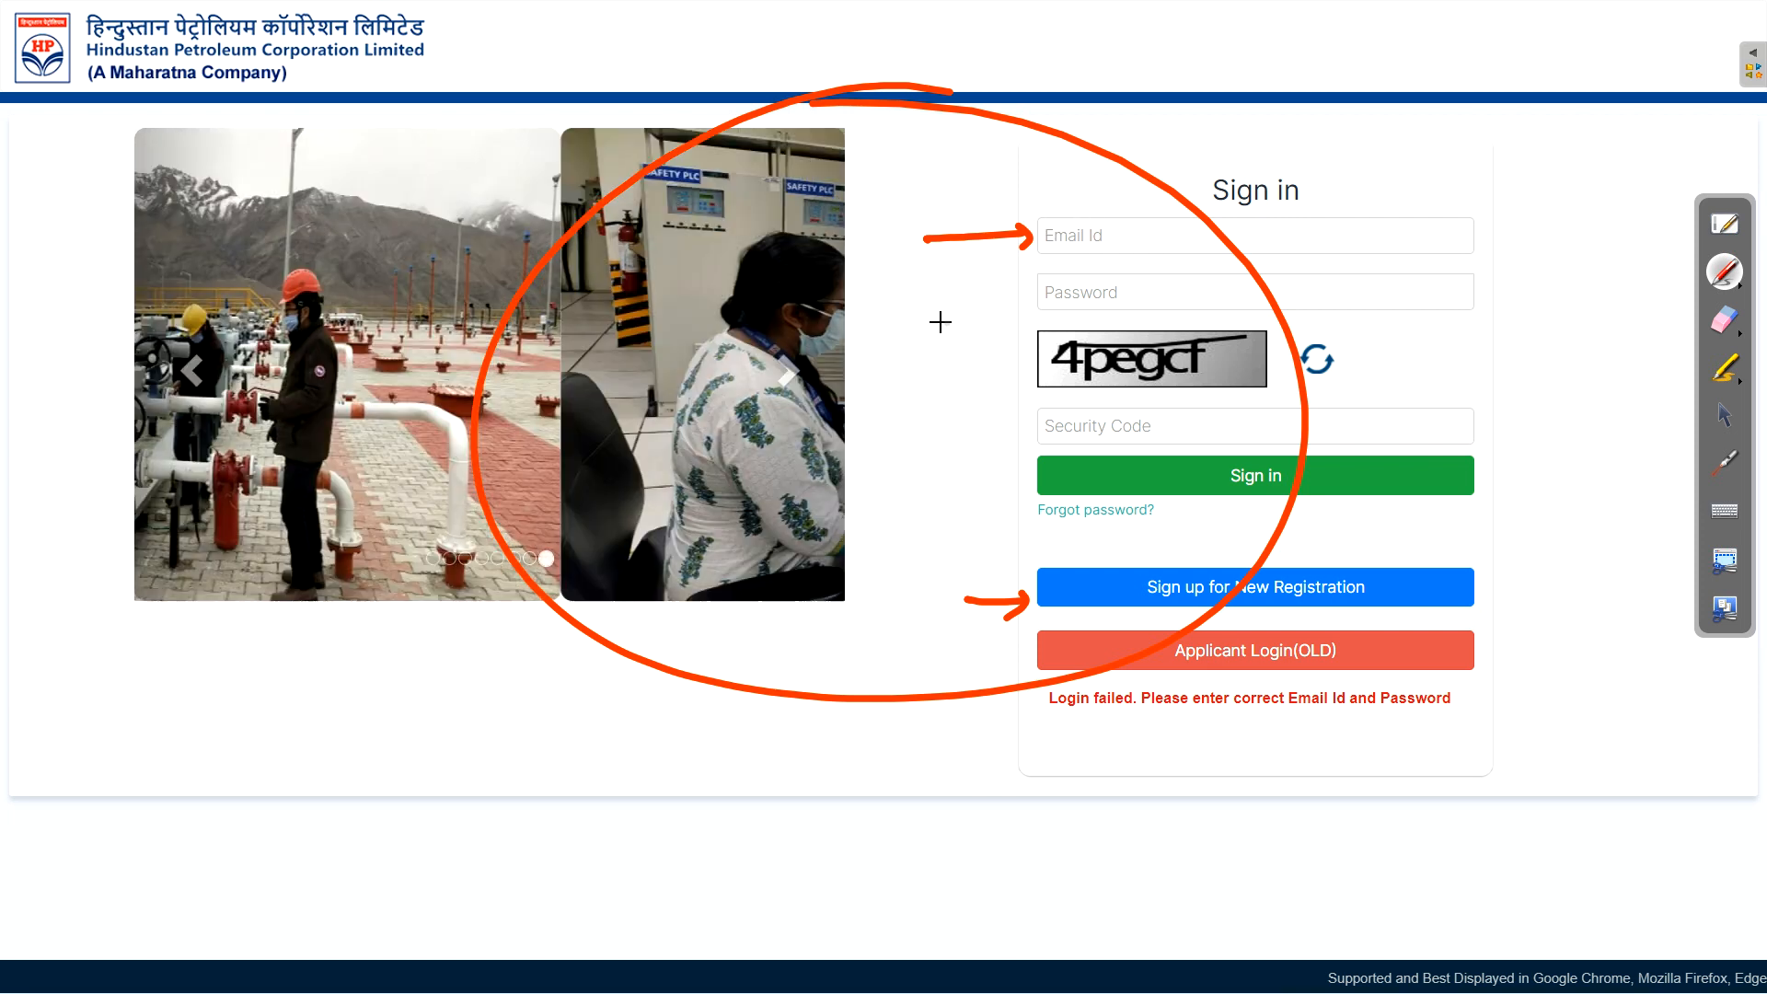
drag(927, 309, 1031, 299)
drag(1017, 291, 1011, 319)
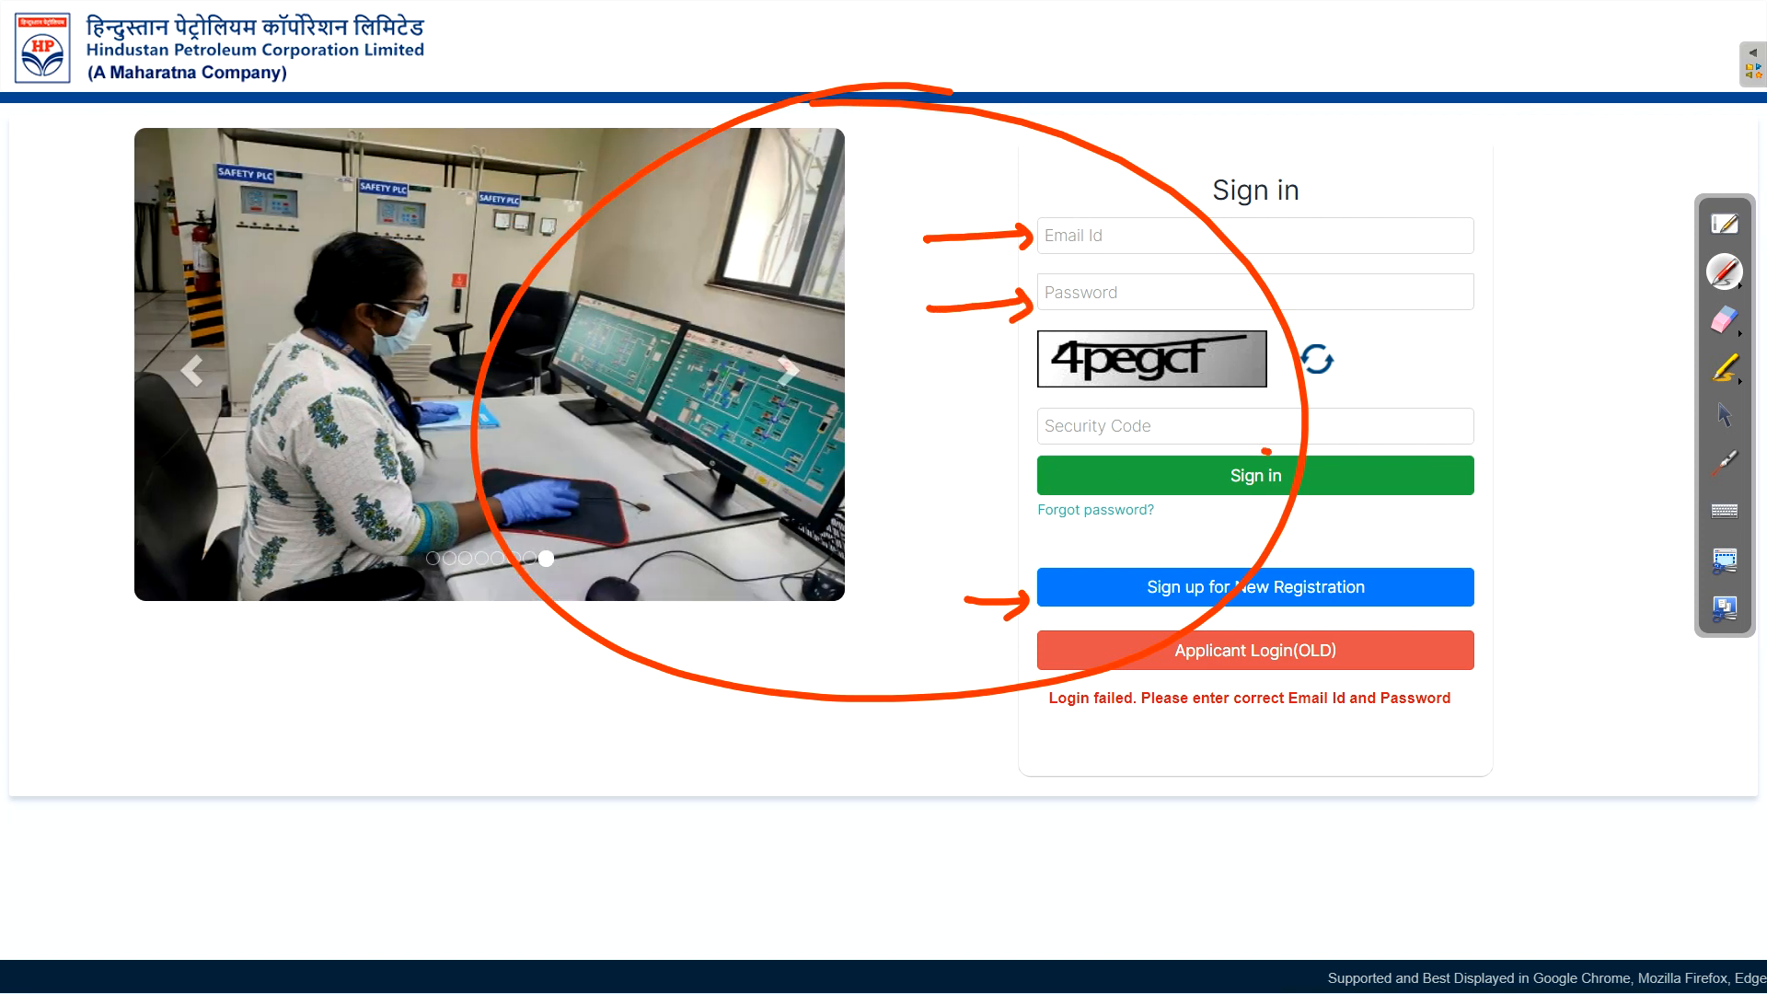
drag(1266, 451, 1241, 438)
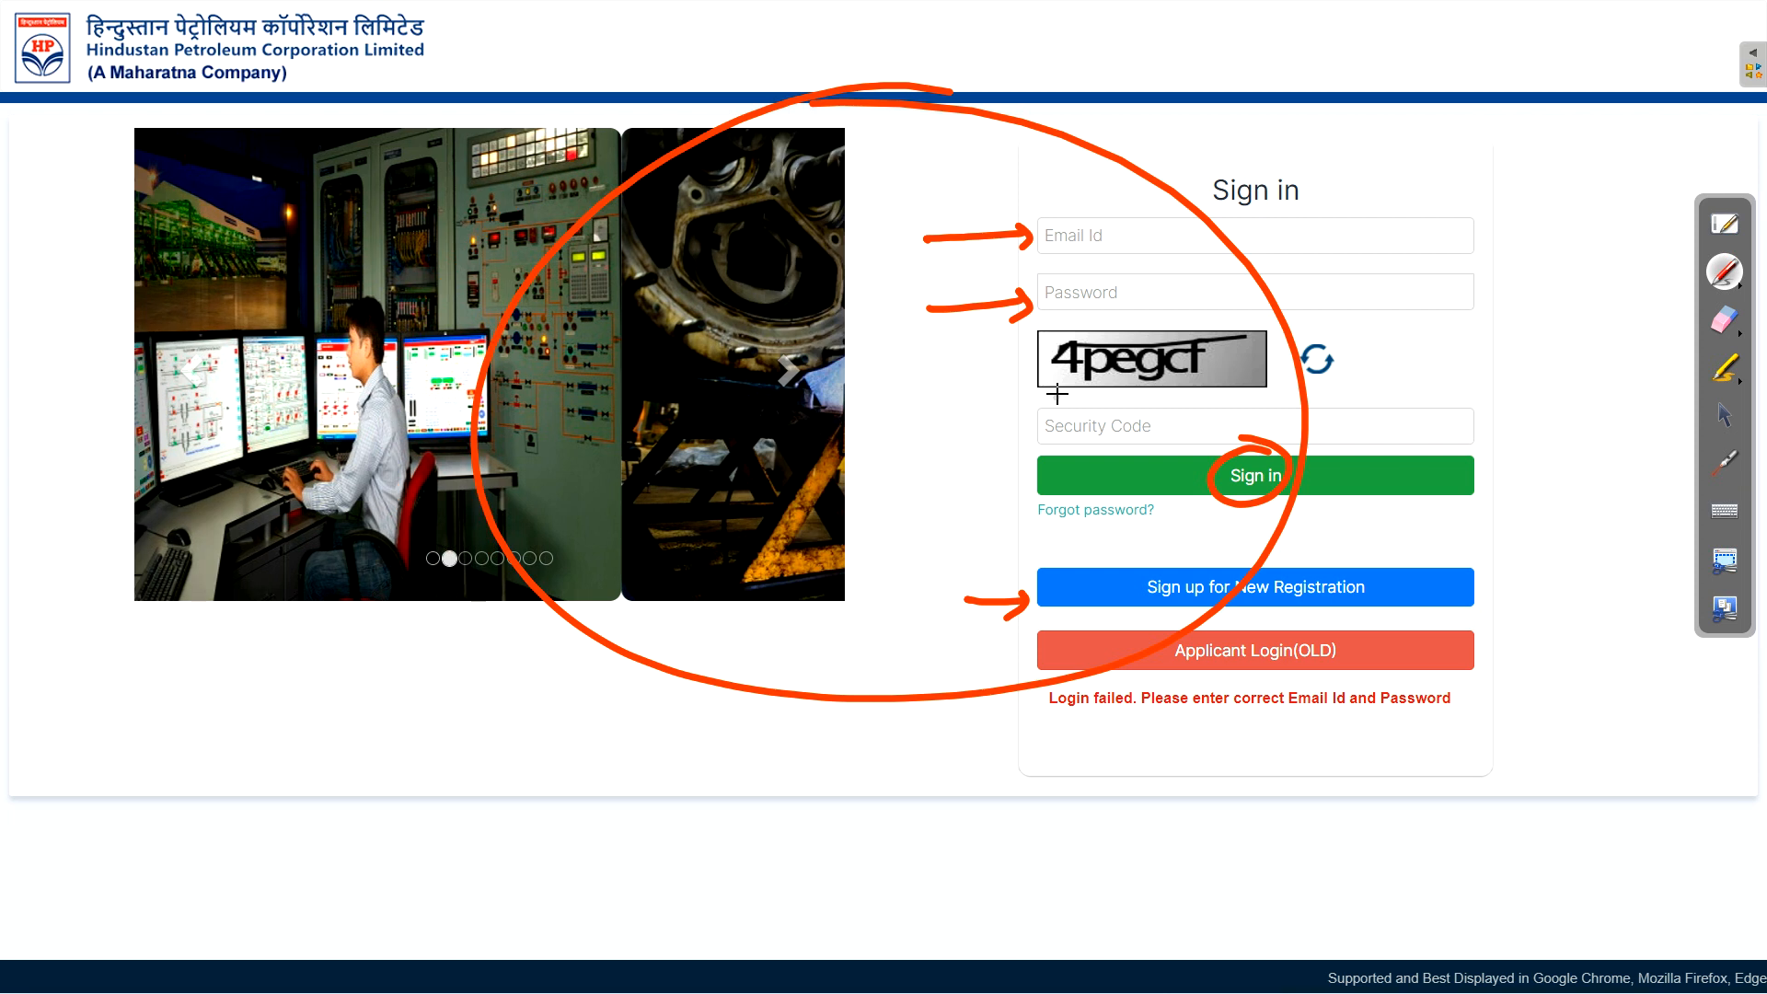
mouse_move(1073, 496)
mouse_down()
mouse_move(1194, 522)
mouse_move(1010, 480)
mouse_up()
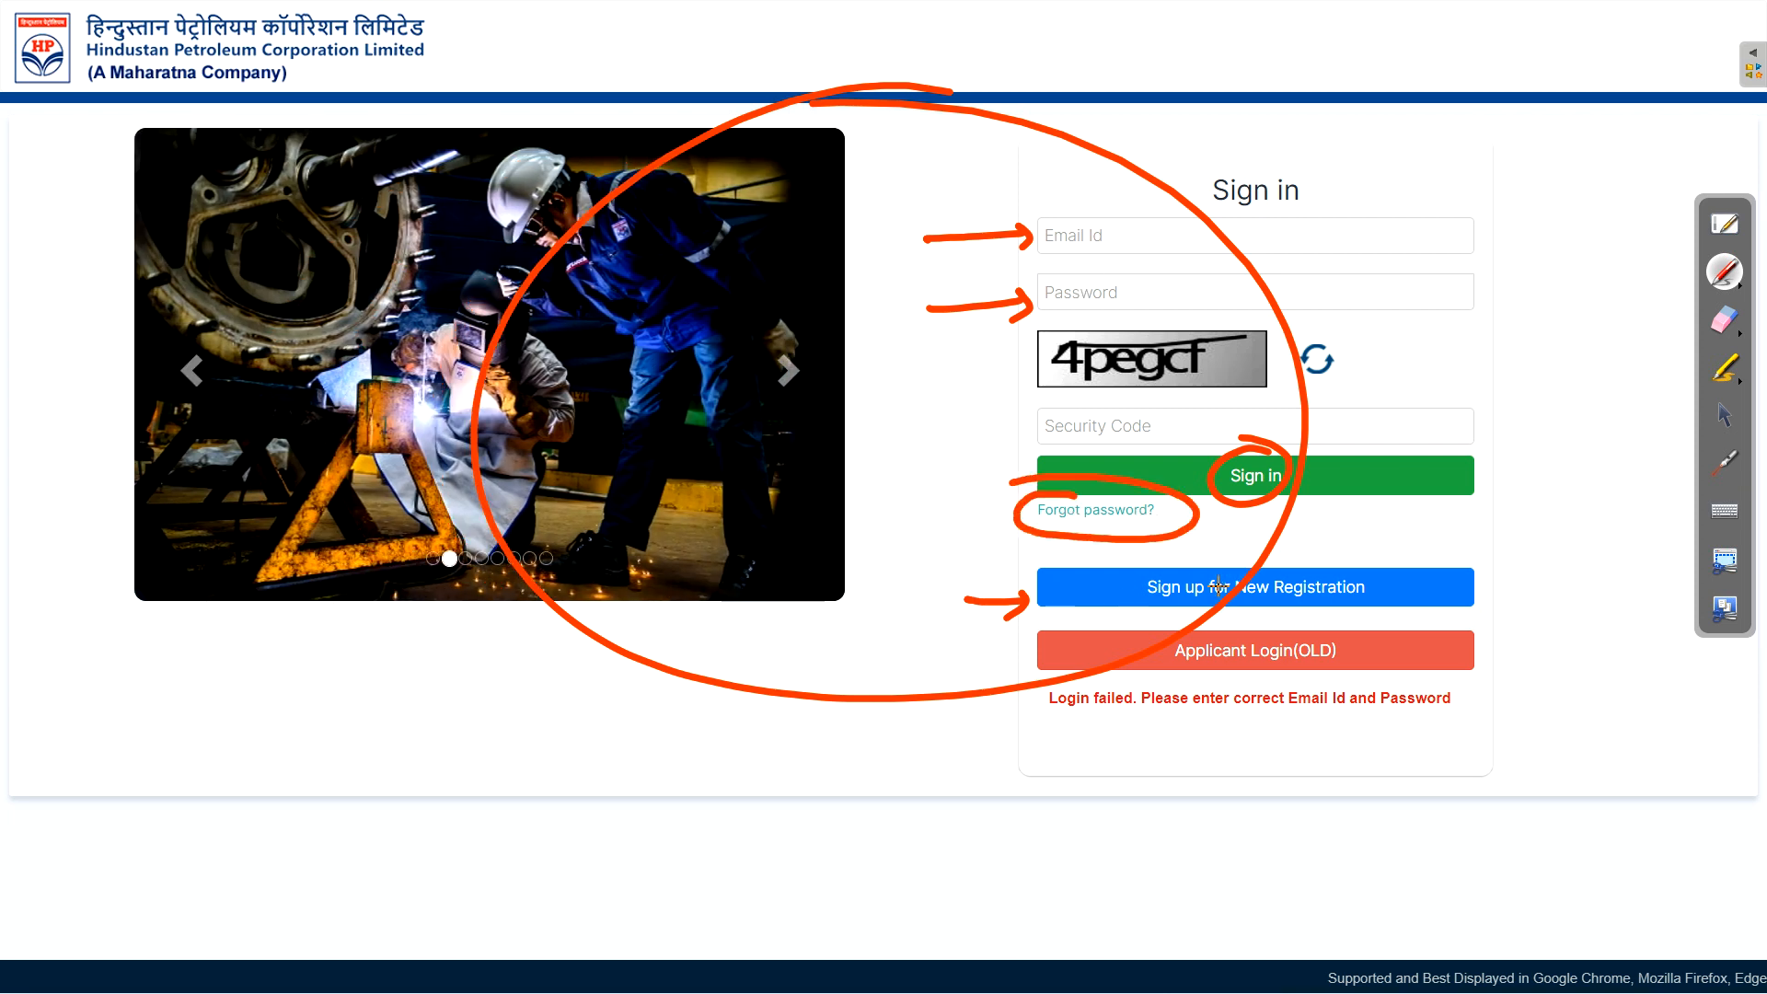
click(1734, 327)
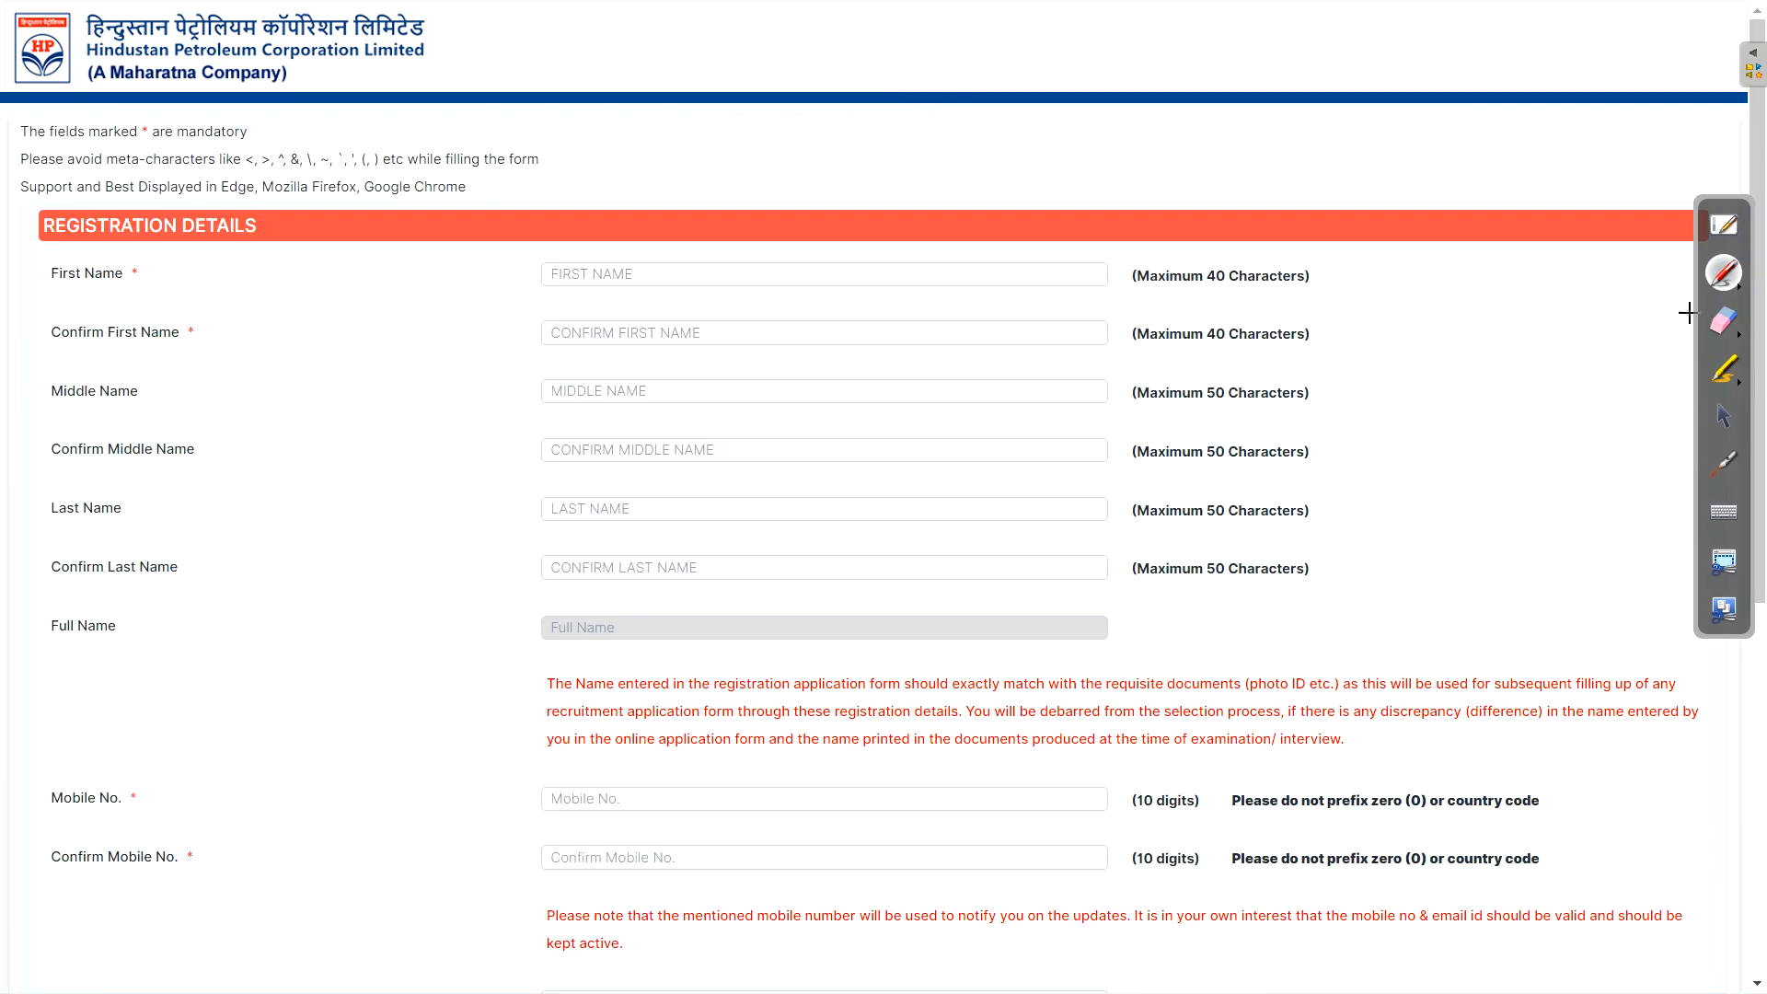
Draw pen ticks beside the six name labels from First Name to Confirm Last Name on the registration form
drag(153, 278, 256, 245)
drag(204, 330, 267, 305)
drag(176, 388, 227, 367)
drag(206, 452, 246, 431)
drag(168, 511, 198, 496)
drag(185, 578, 236, 553)
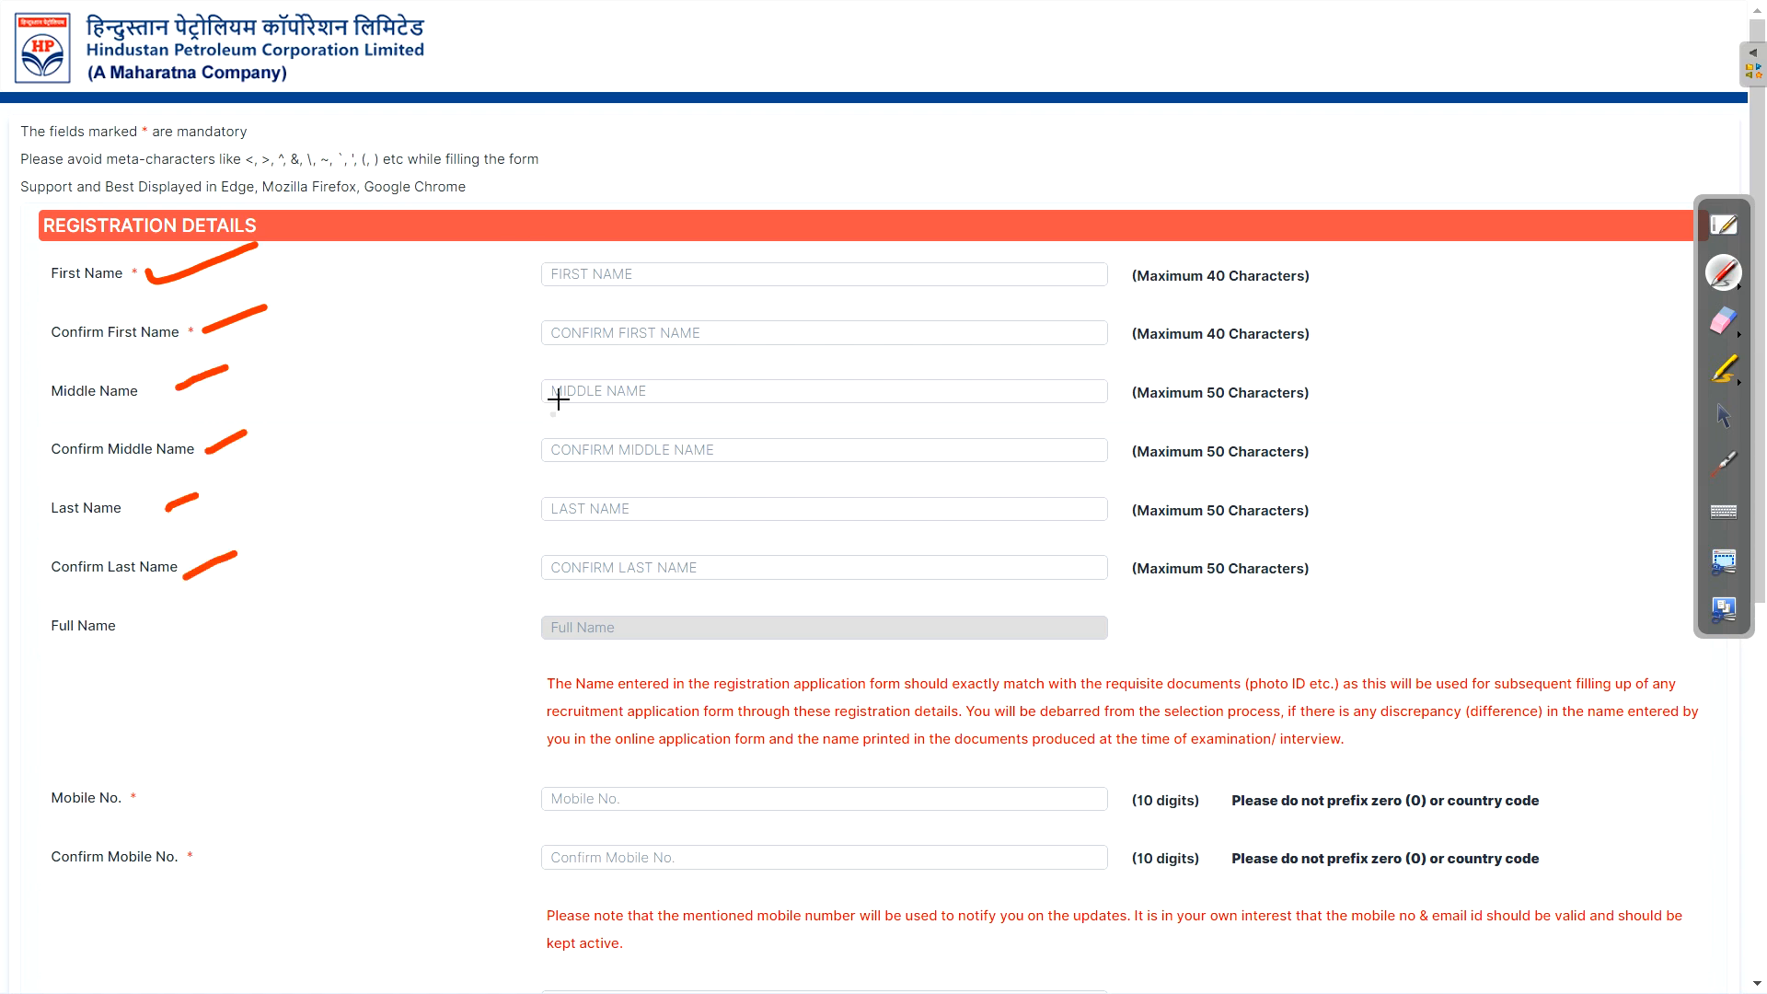
Handwrite a circled "SSC" beside the name labels and connect it with a line to the note "(spelling)"
drag(341, 302, 302, 348)
mouse_move(398, 306)
mouse_down()
mouse_move(361, 348)
mouse_move(428, 345)
mouse_up()
drag(336, 267, 225, 294)
mouse_move(437, 263)
mouse_down()
mouse_move(556, 204)
mouse_move(553, 221)
mouse_up()
mouse_move(607, 180)
mouse_down()
mouse_move(583, 211)
mouse_move(628, 228)
mouse_up()
drag(630, 194, 655, 208)
mouse_move(683, 166)
mouse_down()
mouse_move(686, 205)
mouse_move(705, 209)
mouse_up()
mouse_move(724, 184)
mouse_down()
mouse_move(725, 208)
mouse_move(773, 229)
mouse_up()
drag(782, 168, 790, 228)
drag(600, 152, 593, 245)
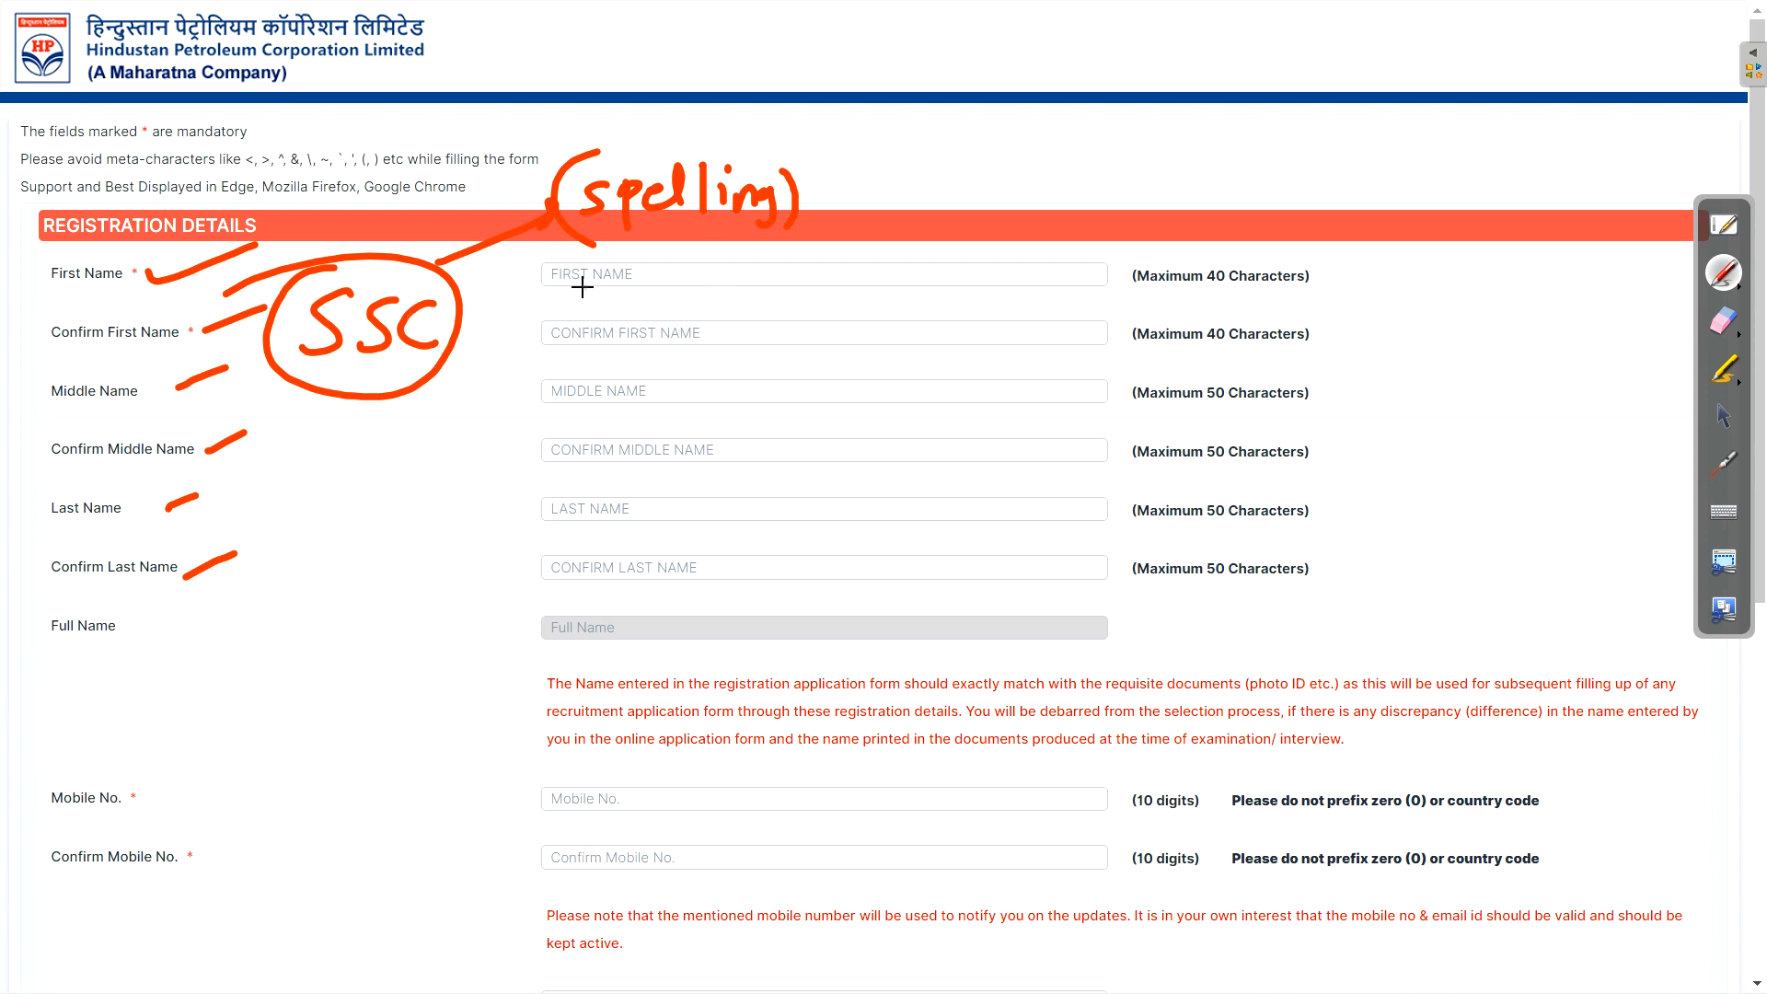
Underline the First Name box and handwrite "(can't edit)" with an arrow pointing towards it
drag(565, 283, 659, 268)
mouse_move(906, 193)
mouse_down()
mouse_move(822, 256)
mouse_move(851, 260)
mouse_up()
mouse_move(962, 155)
mouse_down()
mouse_move(957, 190)
mouse_move(998, 188)
mouse_up()
drag(1013, 171, 1040, 187)
drag(1059, 137, 1089, 187)
drag(1074, 182, 1105, 170)
drag(1140, 173, 1224, 189)
mouse_move(1213, 171)
mouse_down()
mouse_move(1262, 161)
mouse_move(1240, 208)
mouse_up()
drag(942, 114, 966, 220)
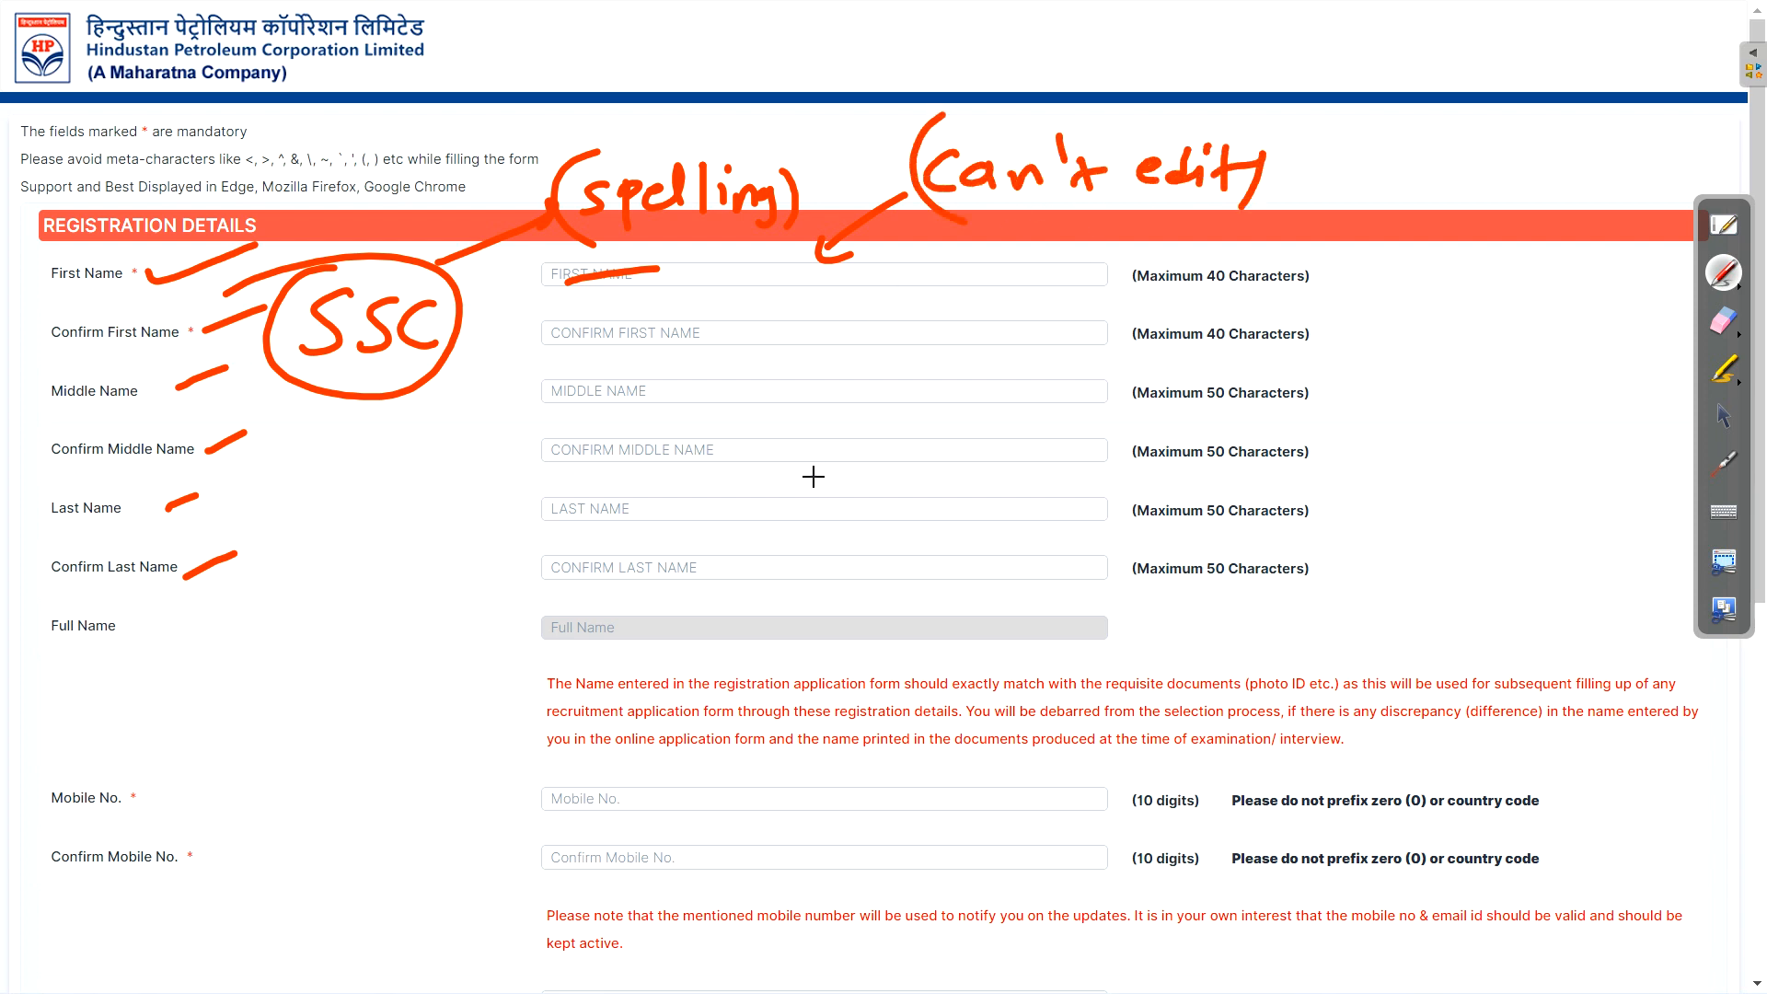
Mark Mobile No. and Confirm Mobile No. with strokes and bracket them with the handwritten note "sms"
drag(176, 803, 281, 764)
mouse_move(203, 865)
mouse_down()
mouse_move(342, 800)
mouse_move(322, 865)
mouse_up()
mouse_move(386, 713)
mouse_down()
mouse_move(414, 737)
mouse_move(458, 707)
mouse_move(477, 727)
mouse_up()
drag(482, 692, 478, 754)
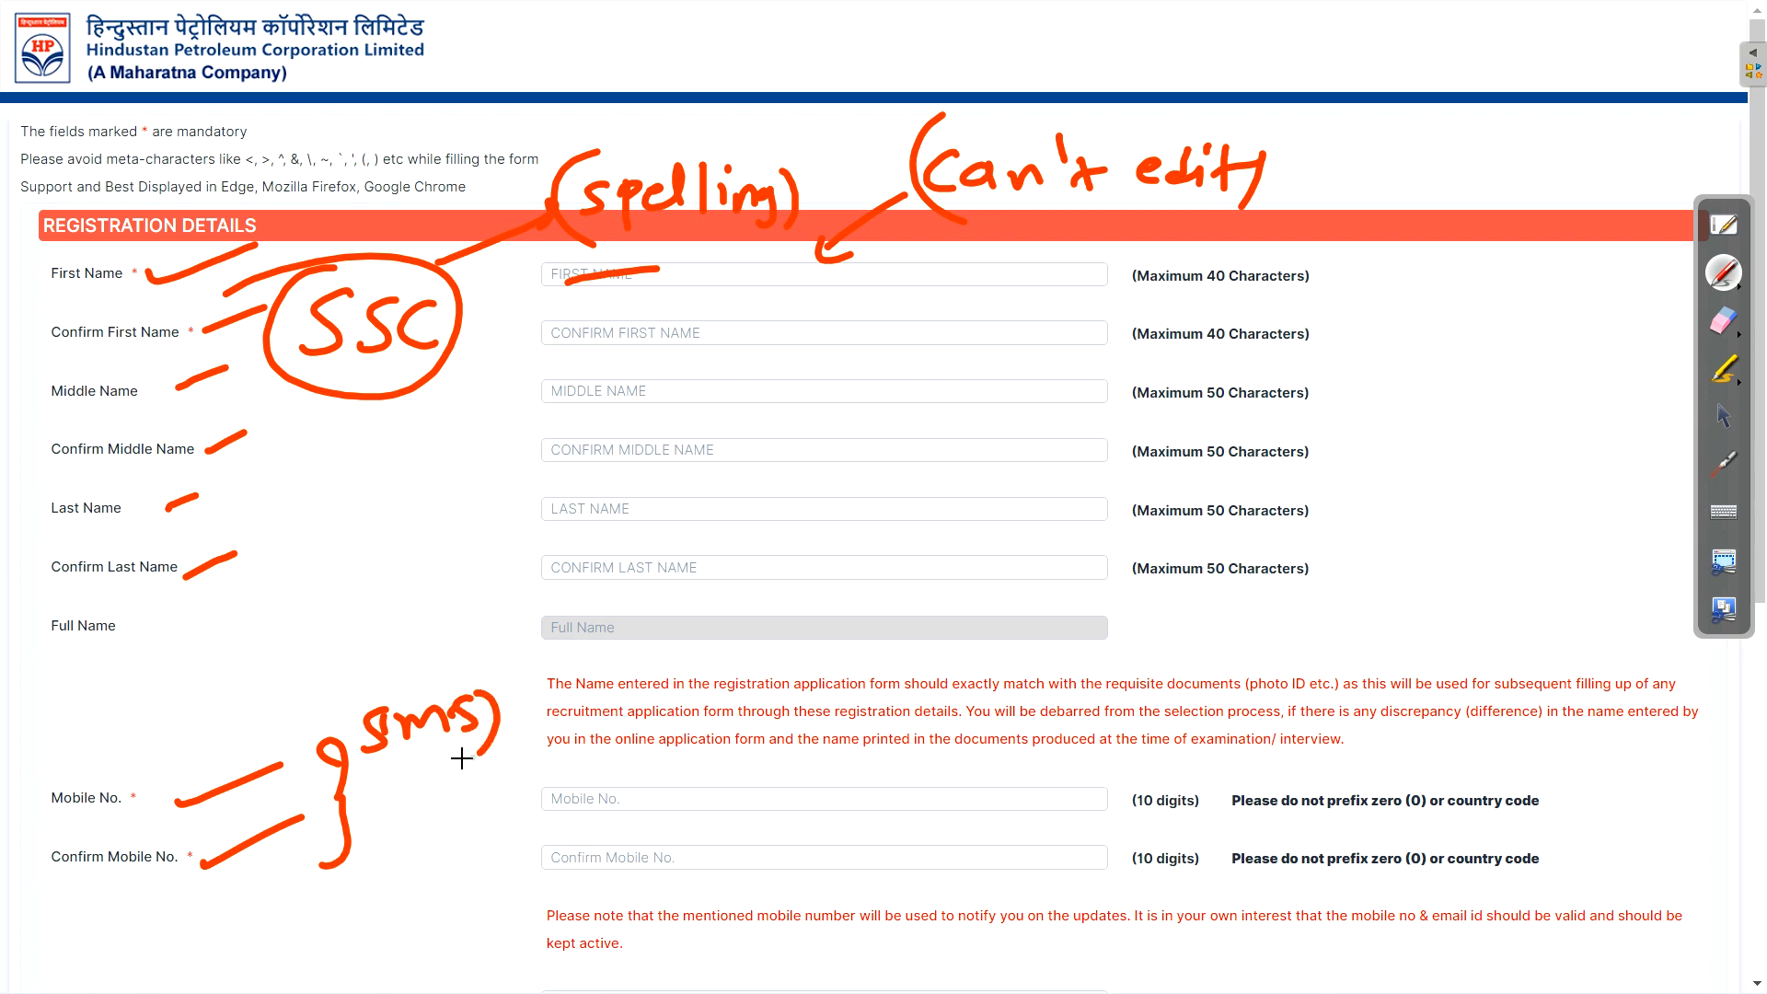
drag(359, 694, 350, 775)
Tick the Email ID and Confirm Email ID labels and circle Click to Verify Email
scroll(1408, 469, down, 6)
drag(136, 447, 270, 417)
drag(200, 520, 276, 486)
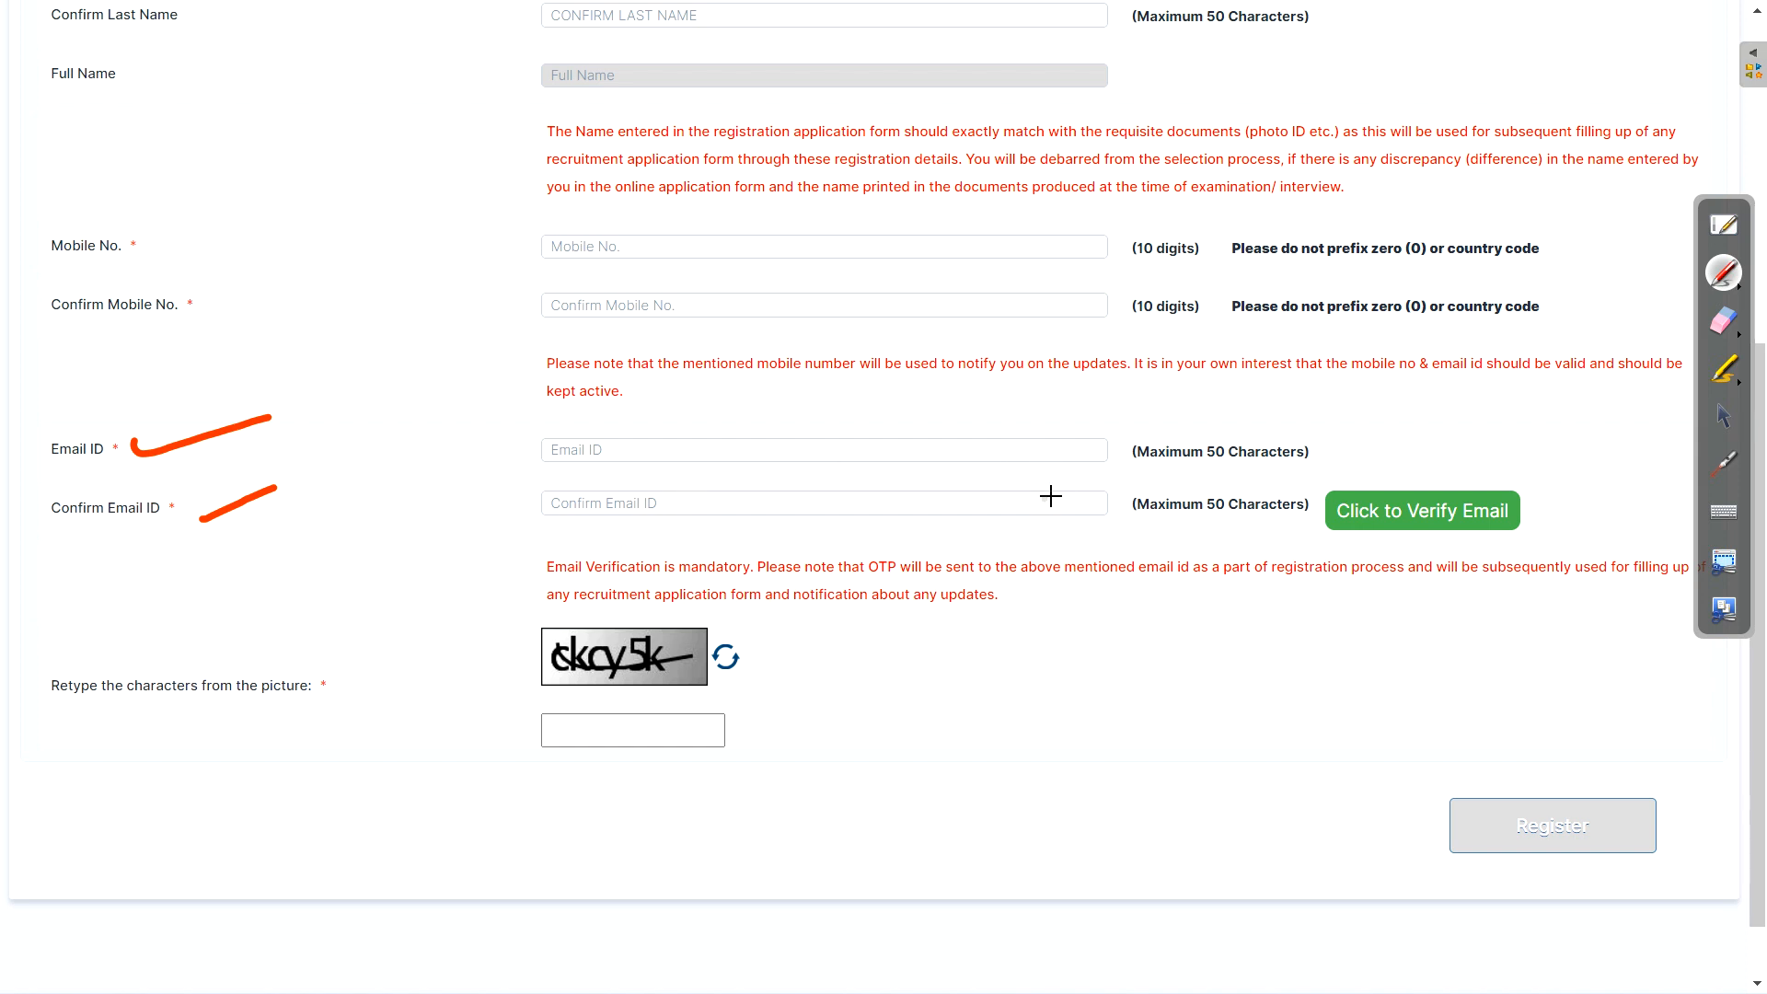
mouse_move(1388, 487)
mouse_down()
mouse_move(1311, 508)
mouse_move(1513, 555)
mouse_move(1351, 488)
mouse_up()
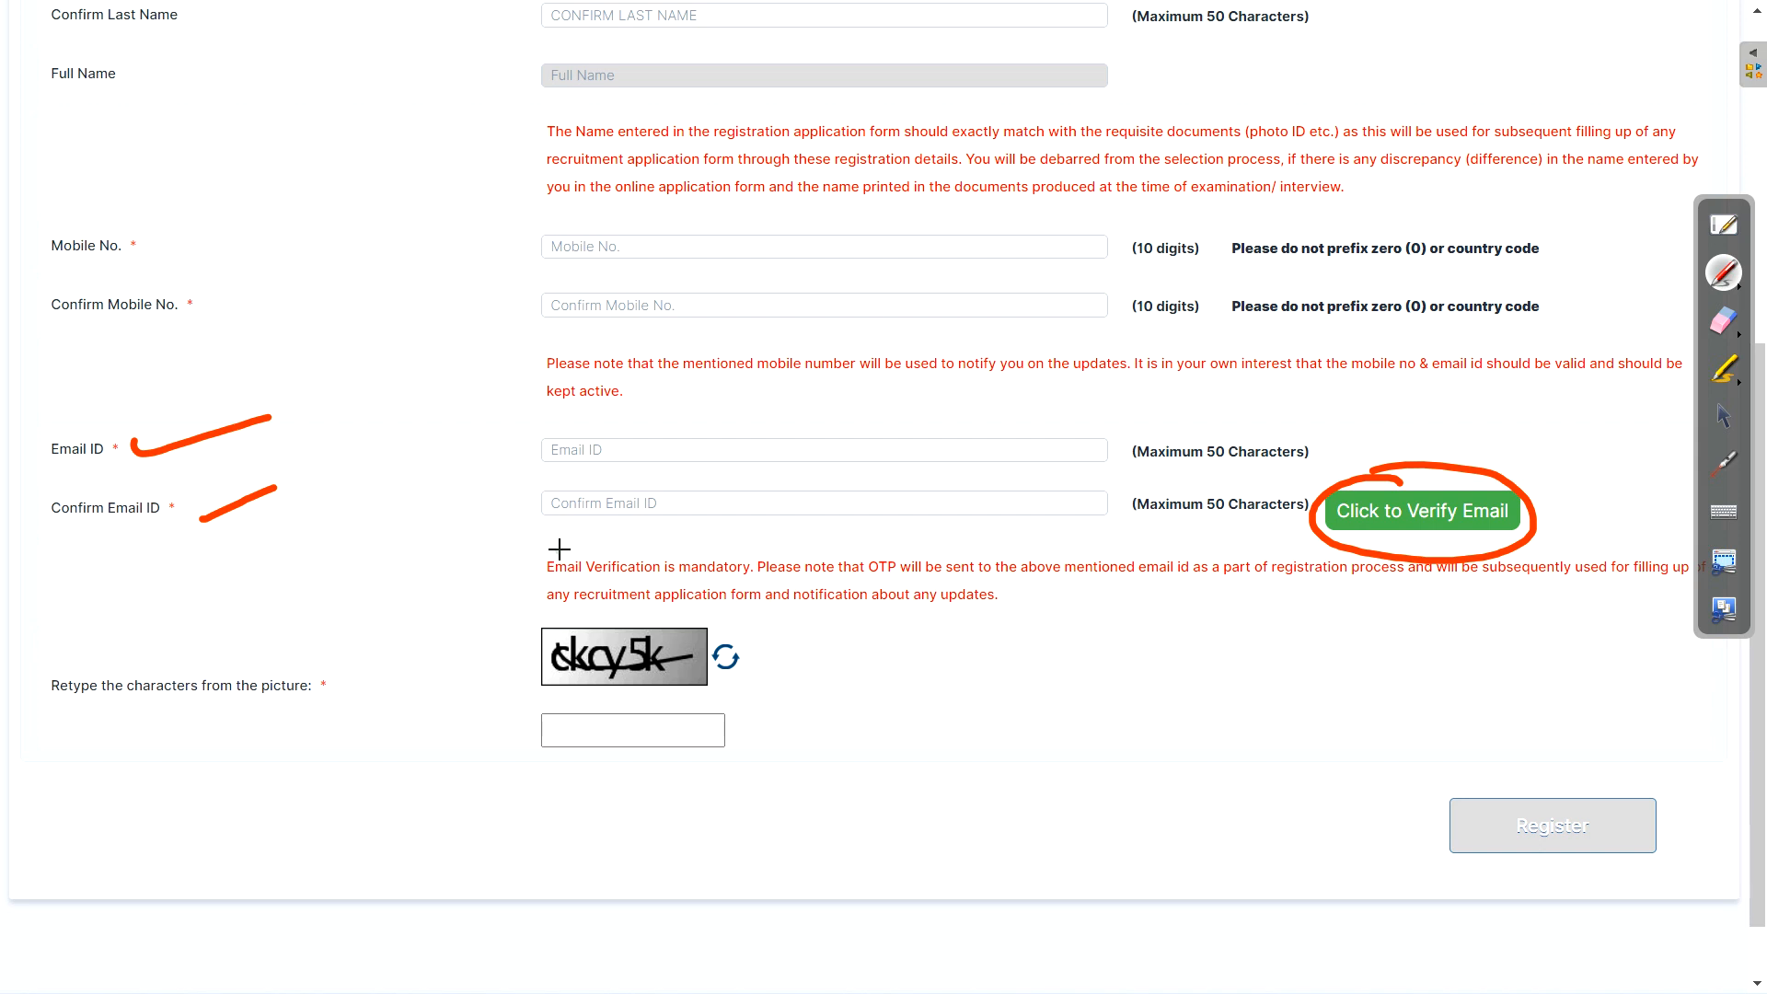
Sketch a small box below Confirm Email ID, then underline "OTP" and handwrite "(1-2 min)" near the verification notice
mouse_move(560, 548)
mouse_down()
mouse_move(578, 525)
mouse_move(683, 538)
mouse_move(570, 550)
mouse_up()
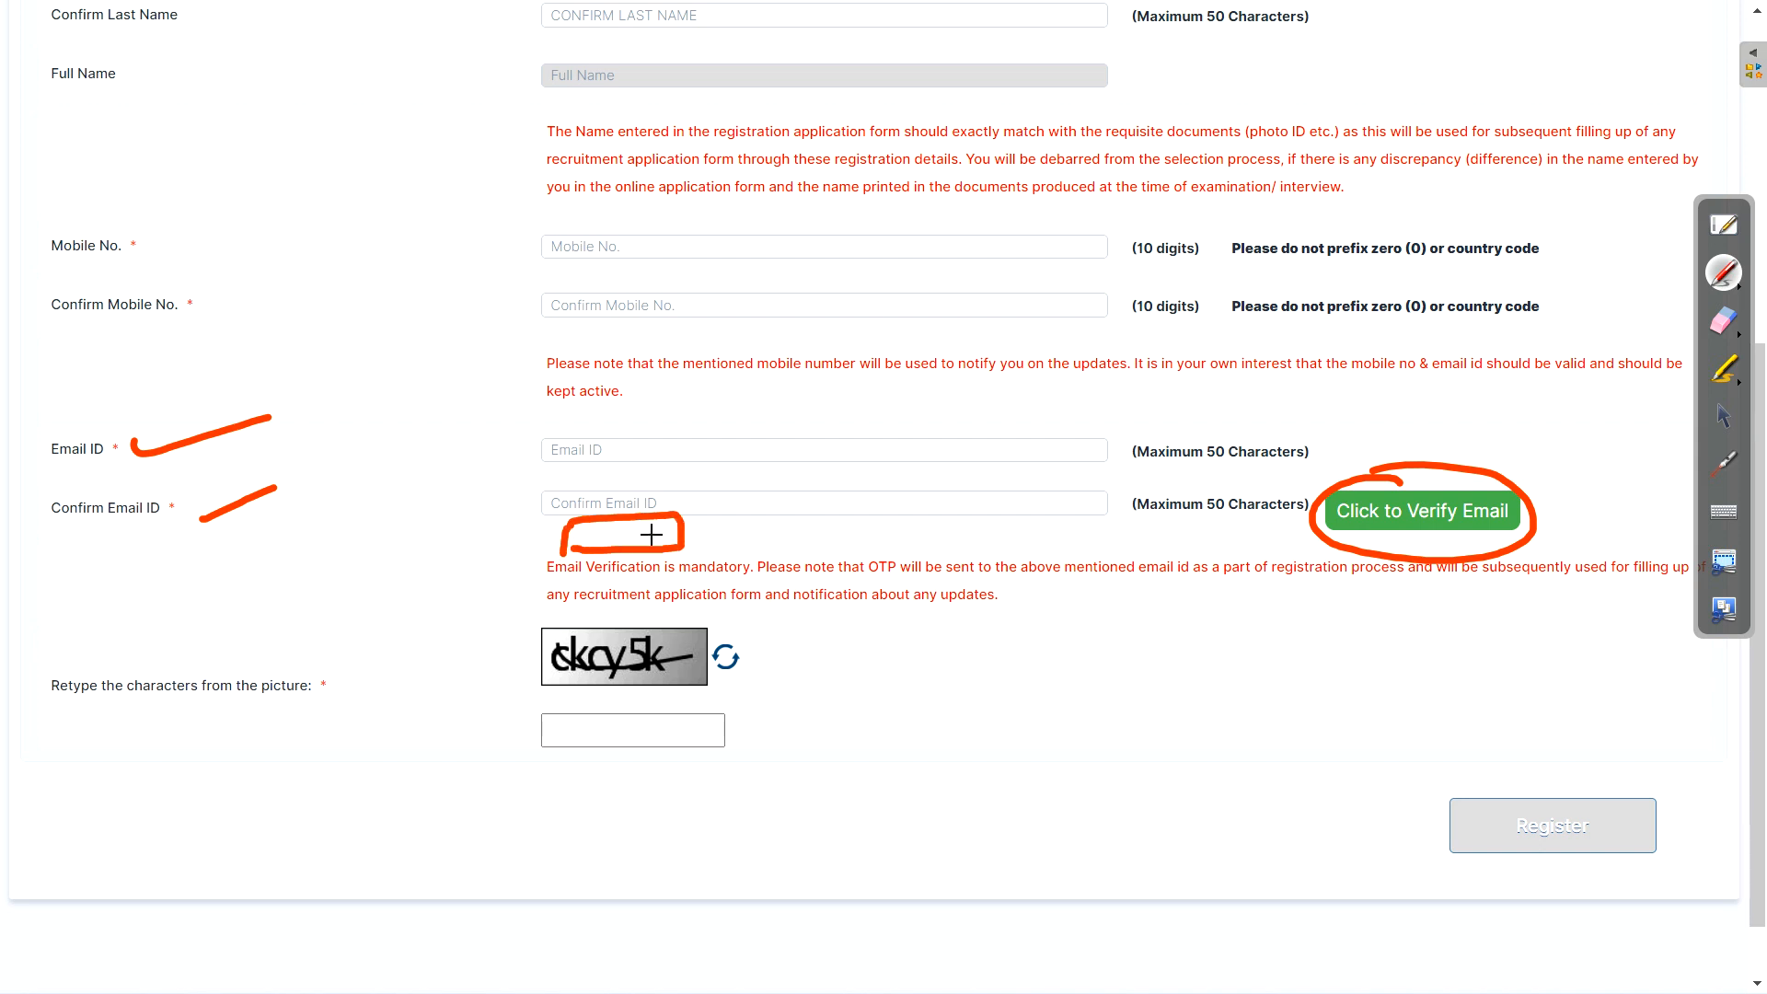
drag(862, 582, 925, 577)
mouse_move(1050, 605)
mouse_down()
mouse_move(1052, 650)
mouse_move(1109, 631)
mouse_up()
drag(1116, 620, 1147, 637)
mouse_move(1160, 642)
mouse_down()
mouse_move(1165, 626)
mouse_move(1192, 637)
mouse_move(1193, 612)
mouse_up()
mouse_move(1197, 642)
mouse_down()
mouse_move(1219, 639)
mouse_move(1213, 670)
mouse_up()
drag(1056, 602, 1068, 676)
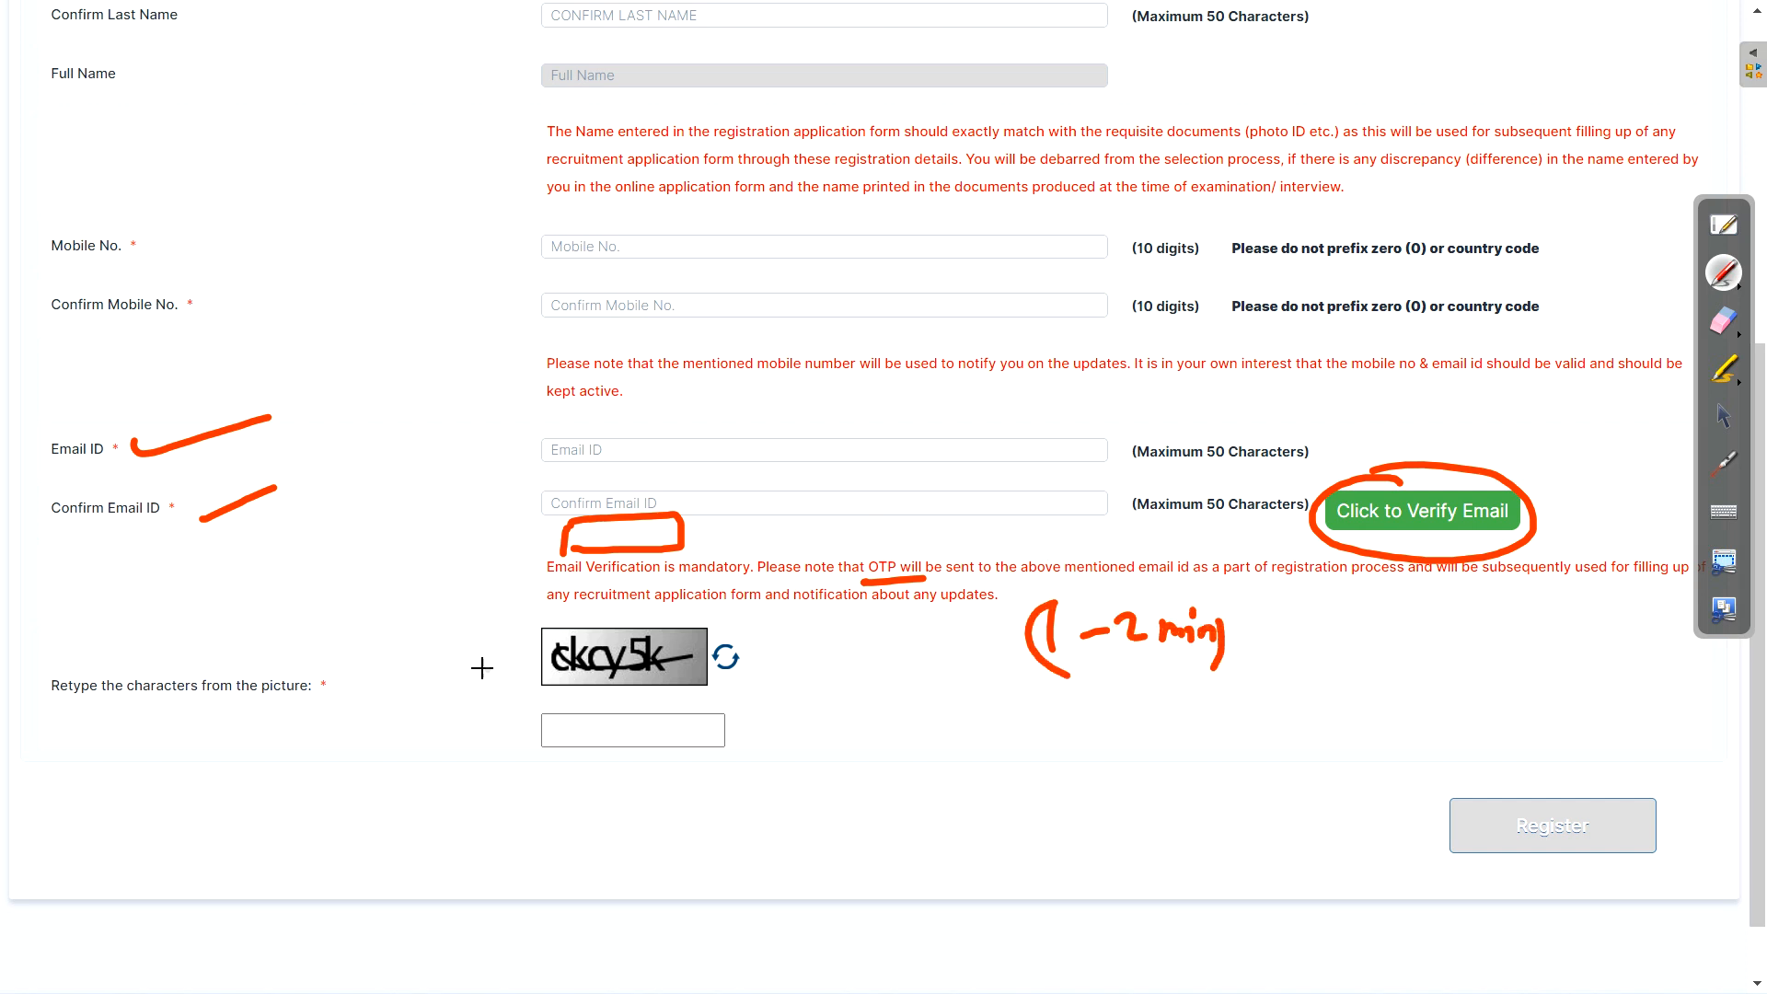
Mark the captcha picture with a stroke and circle Register on the registration form
drag(460, 651, 633, 633)
mouse_move(1584, 782)
mouse_down()
mouse_move(1661, 810)
mouse_move(1496, 766)
mouse_up()
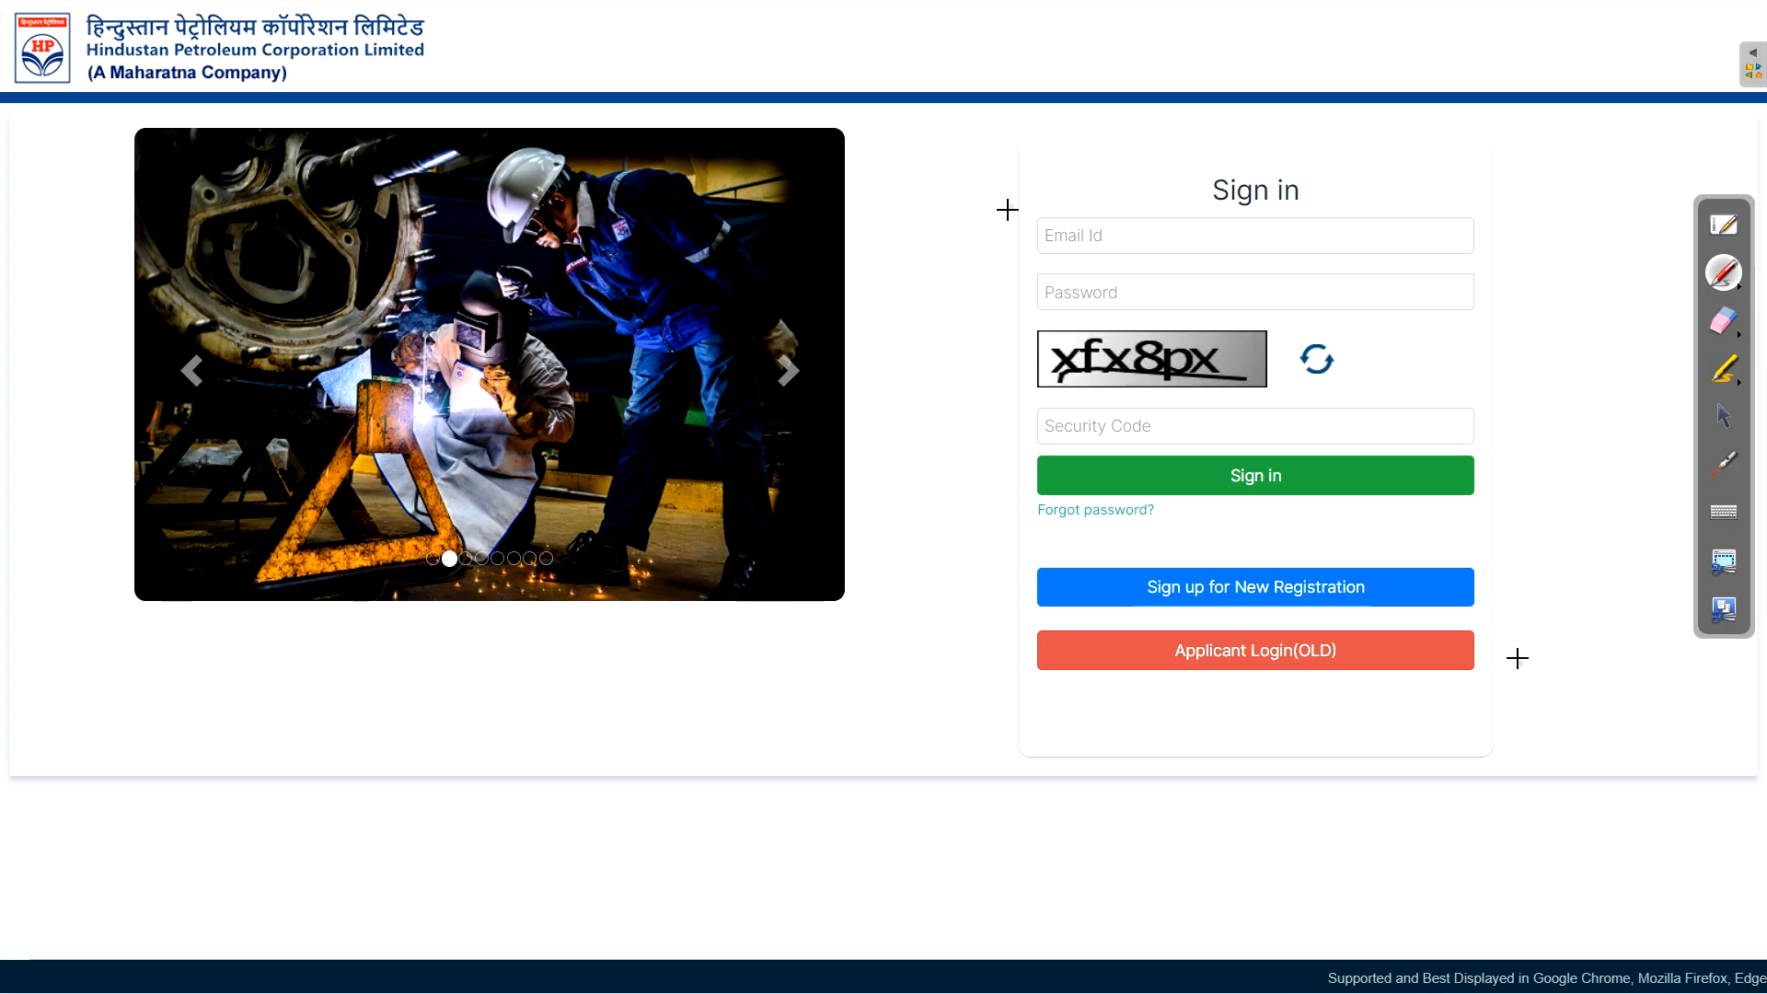
Draw arrows at the Email Id, Password and captcha areas of the sign-in form and circle Sign in
mouse_move(948, 238)
mouse_down()
mouse_move(1022, 250)
mouse_move(1016, 311)
mouse_up()
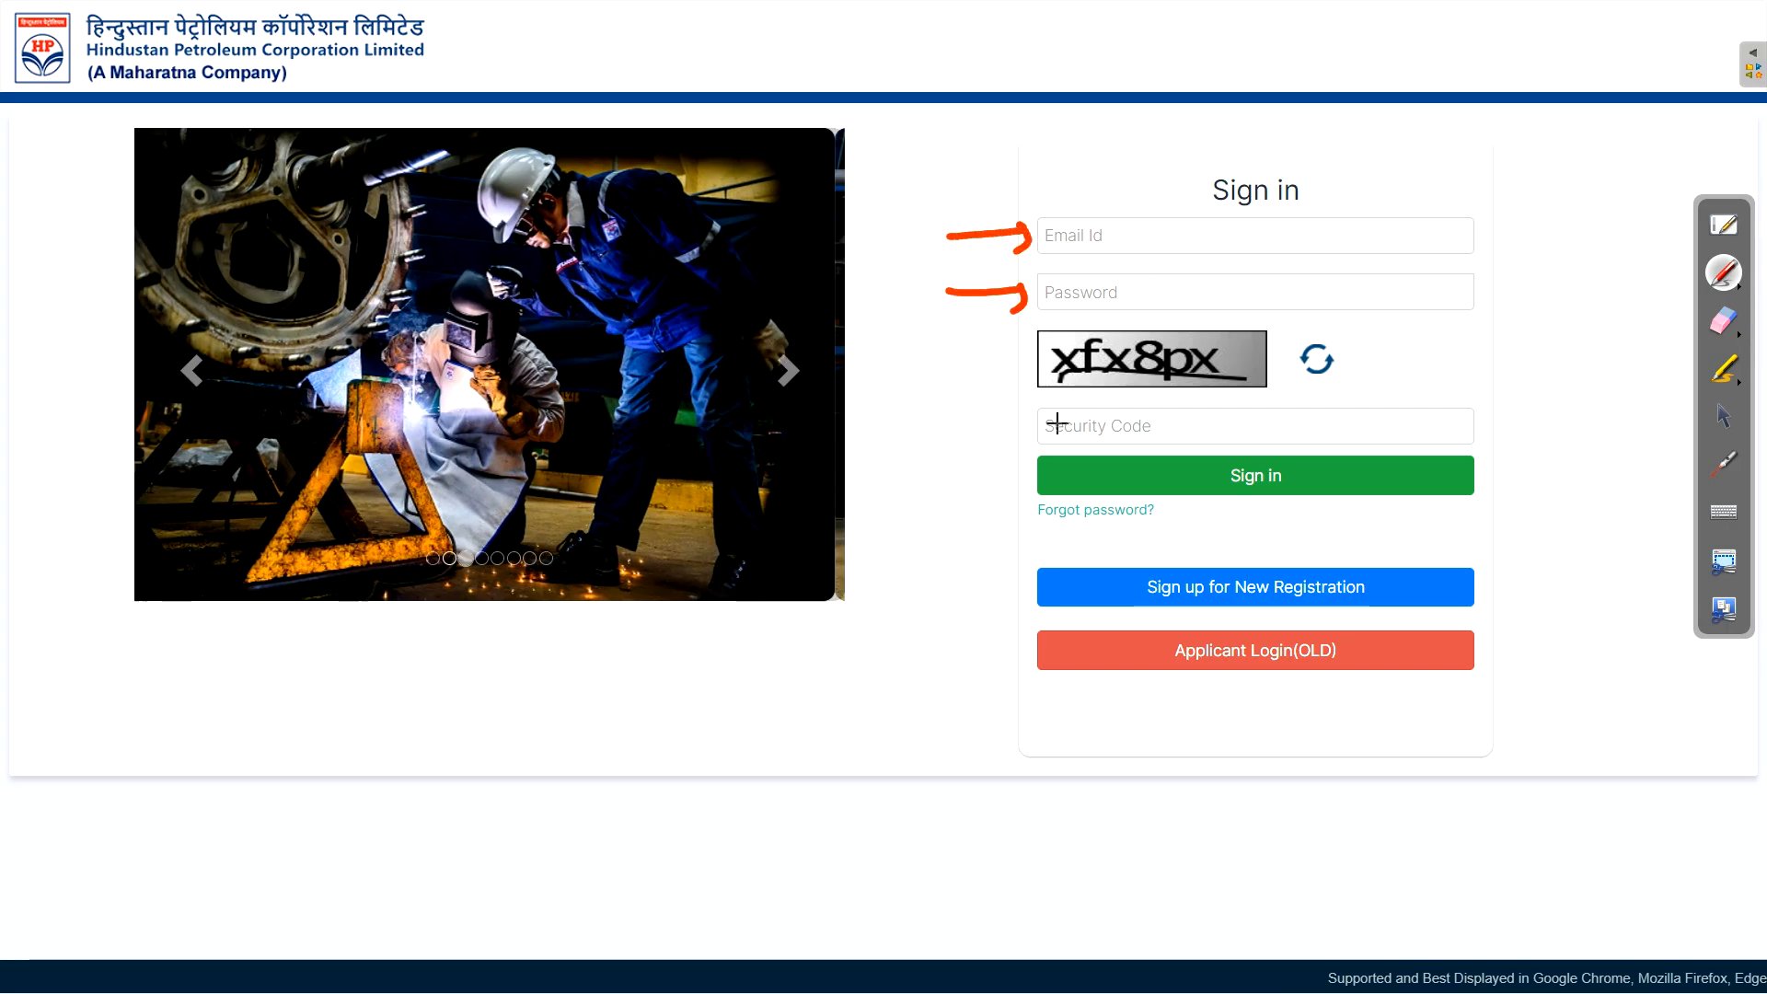
drag(963, 378, 1037, 389)
mouse_move(1229, 443)
mouse_down()
mouse_move(1201, 497)
mouse_move(1182, 447)
mouse_up()
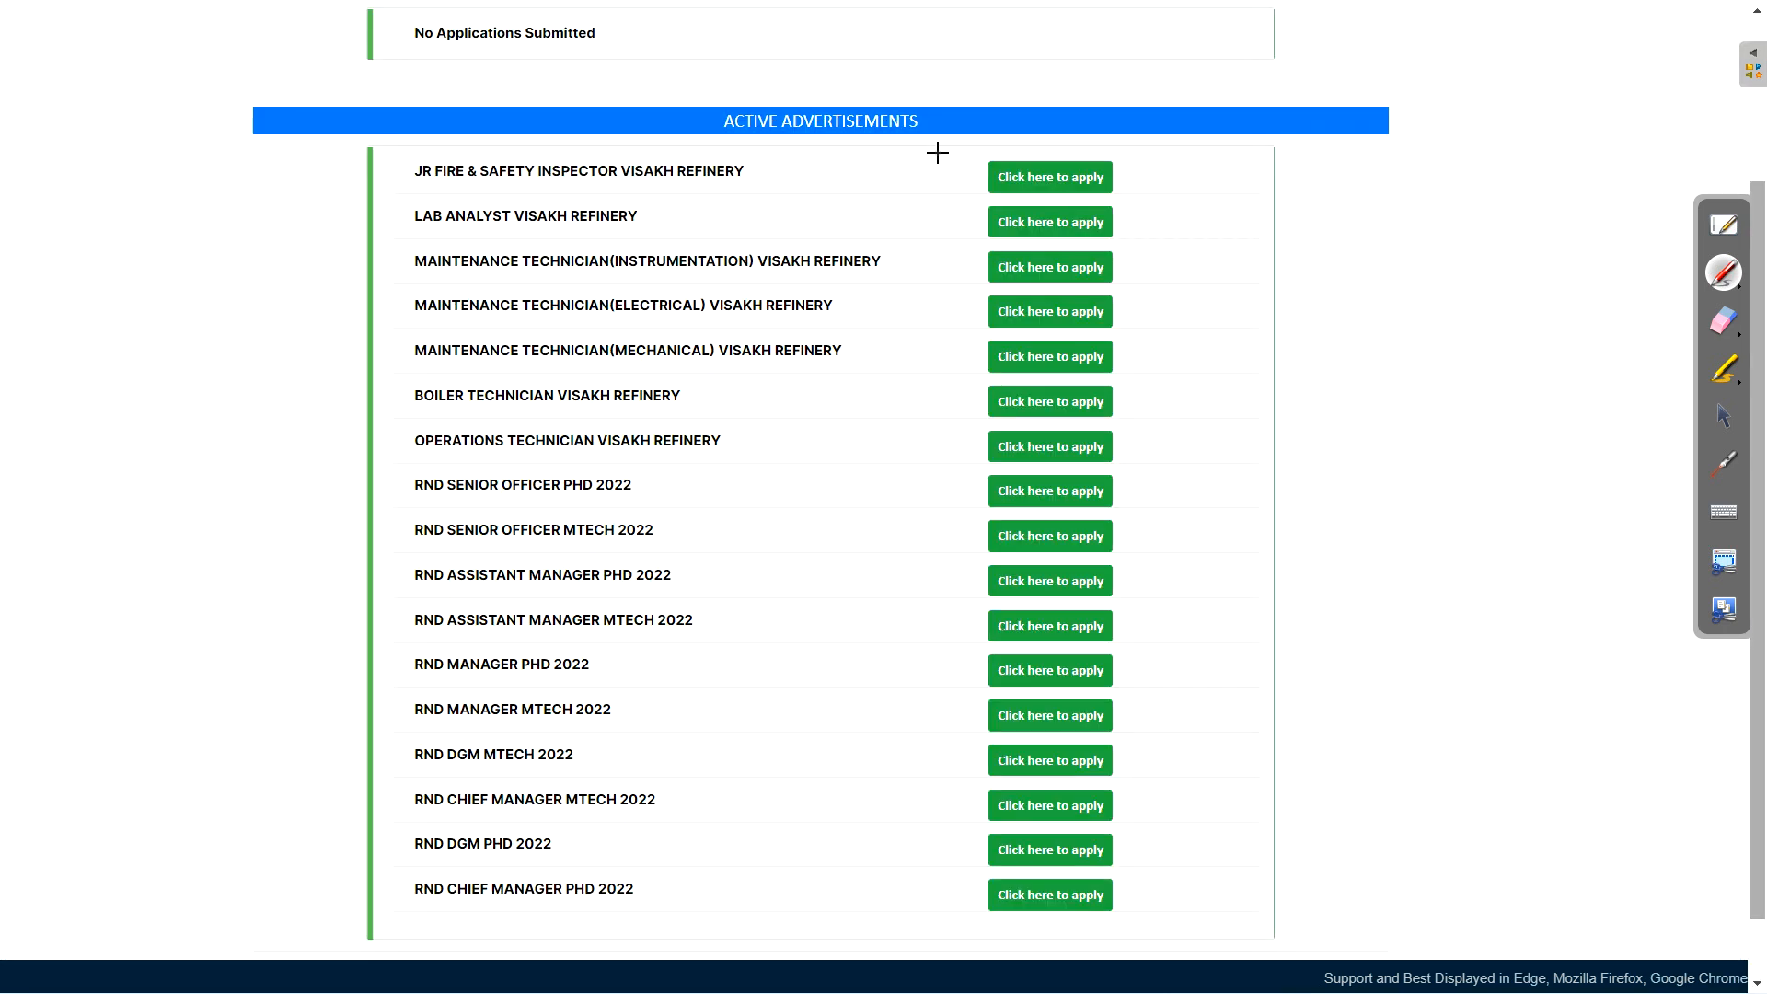
Handwrite "(Notification)" beside the active advertisements and underline it twice
mouse_move(1305, 389)
mouse_down()
mouse_move(1302, 338)
mouse_move(1365, 319)
mouse_up()
drag(1373, 355, 1409, 384)
mouse_move(1392, 360)
mouse_down()
mouse_move(1428, 347)
mouse_move(1432, 379)
mouse_up()
mouse_move(1458, 311)
mouse_down()
mouse_move(1452, 375)
mouse_move(1480, 338)
mouse_up()
mouse_move(1492, 333)
mouse_down()
mouse_move(1493, 368)
mouse_move(1528, 373)
mouse_up()
drag(1528, 350, 1555, 371)
click(1554, 318)
mouse_move(1570, 343)
mouse_down()
mouse_move(1567, 359)
mouse_move(1592, 345)
mouse_up()
drag(1592, 313, 1605, 373)
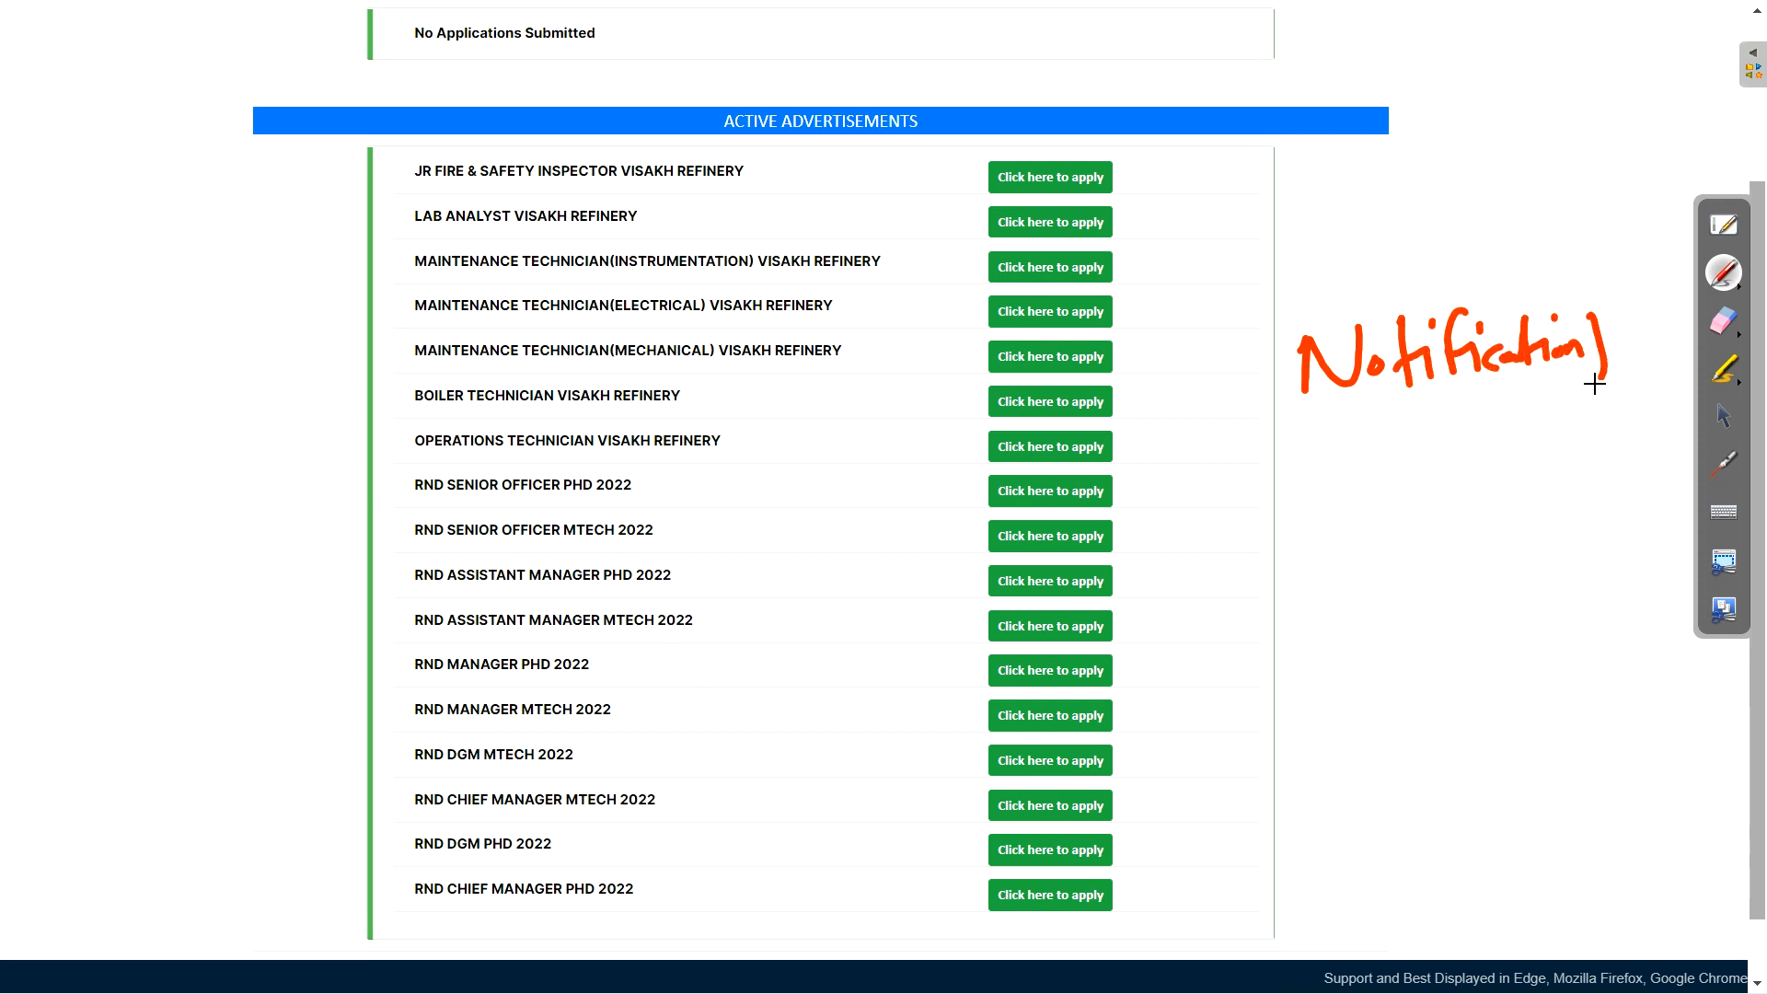
mouse_move(1309, 315)
mouse_down()
mouse_move(1302, 410)
mouse_move(1454, 407)
mouse_up()
drag(1292, 475, 1428, 445)
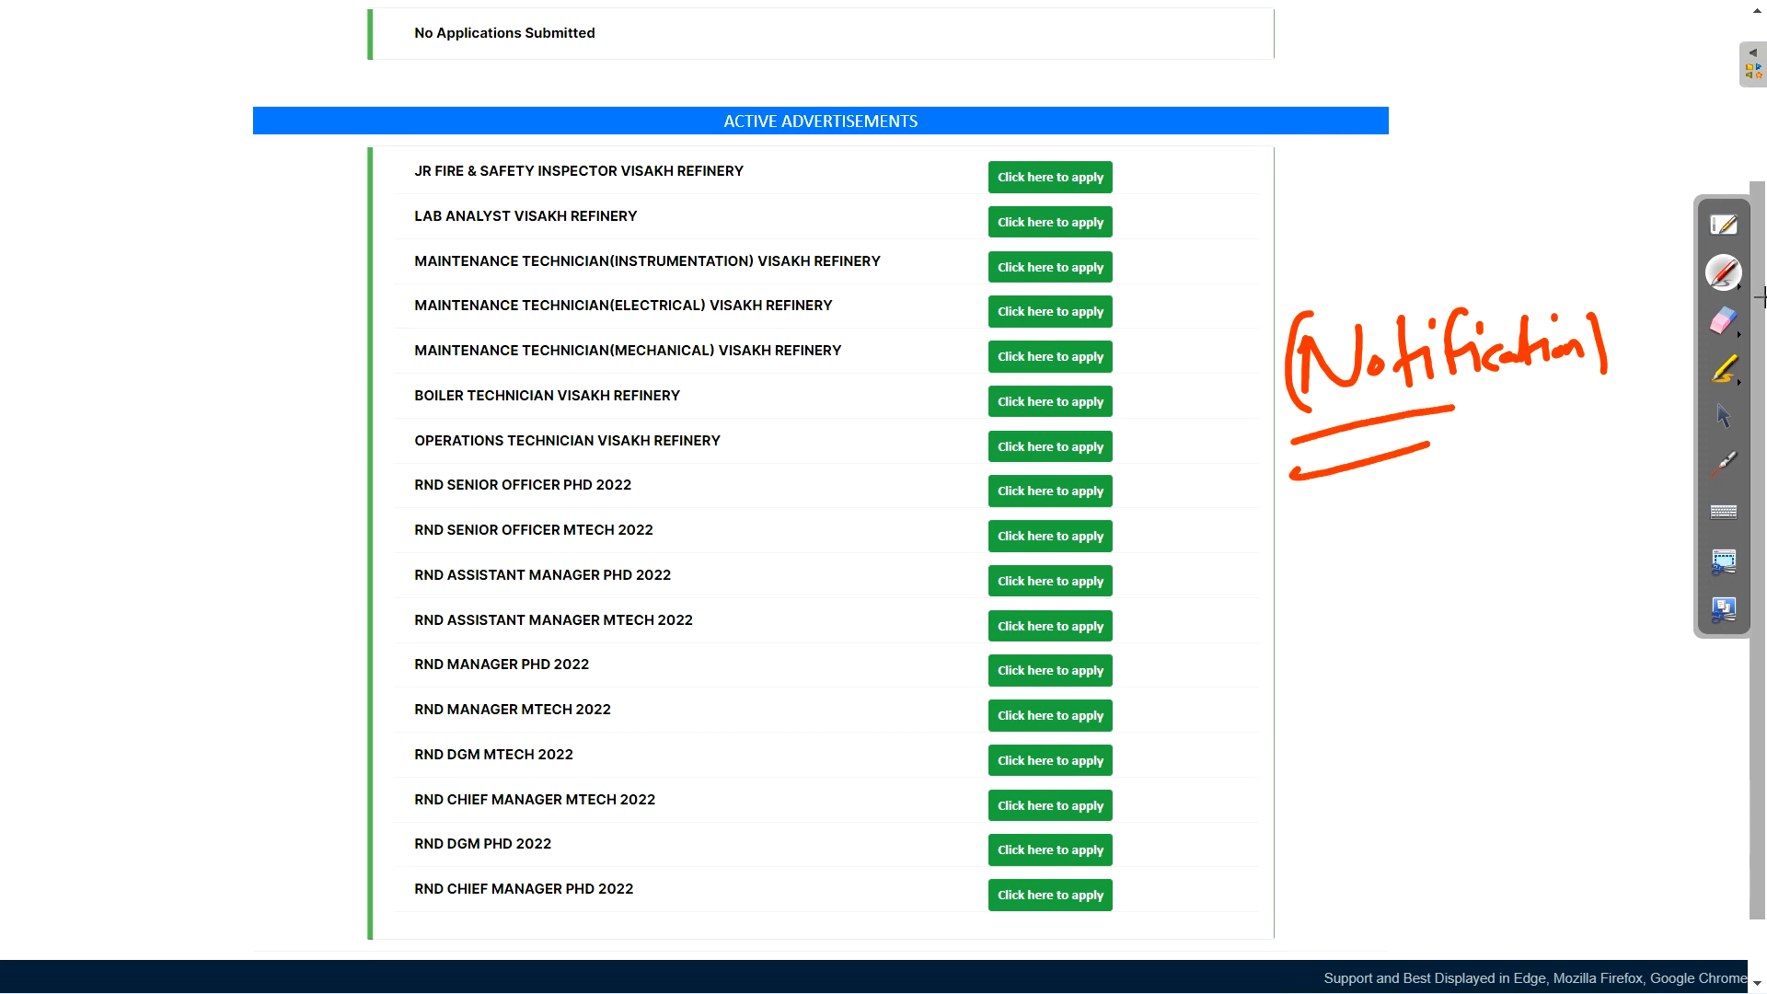
Clear the annotations and open the application for Maintenance Technician (Electrical) Visakh Refinery, accepting the document notice
click(1722, 319)
click(1723, 411)
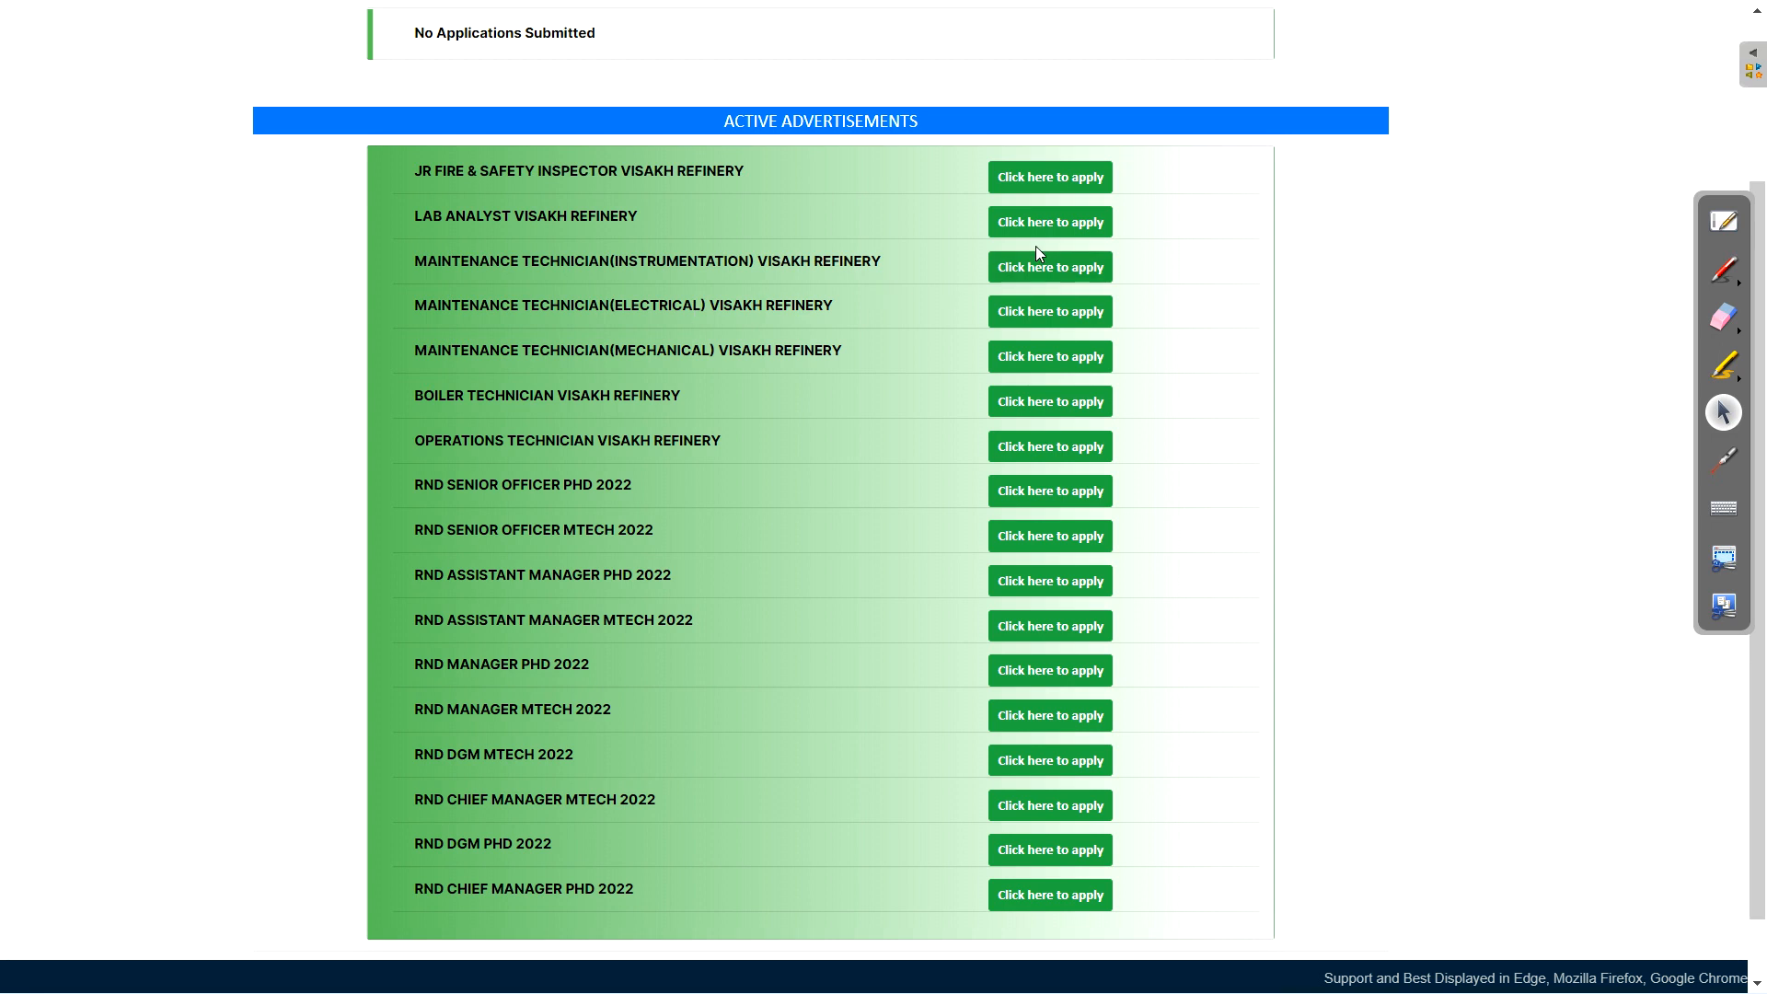
click(1049, 311)
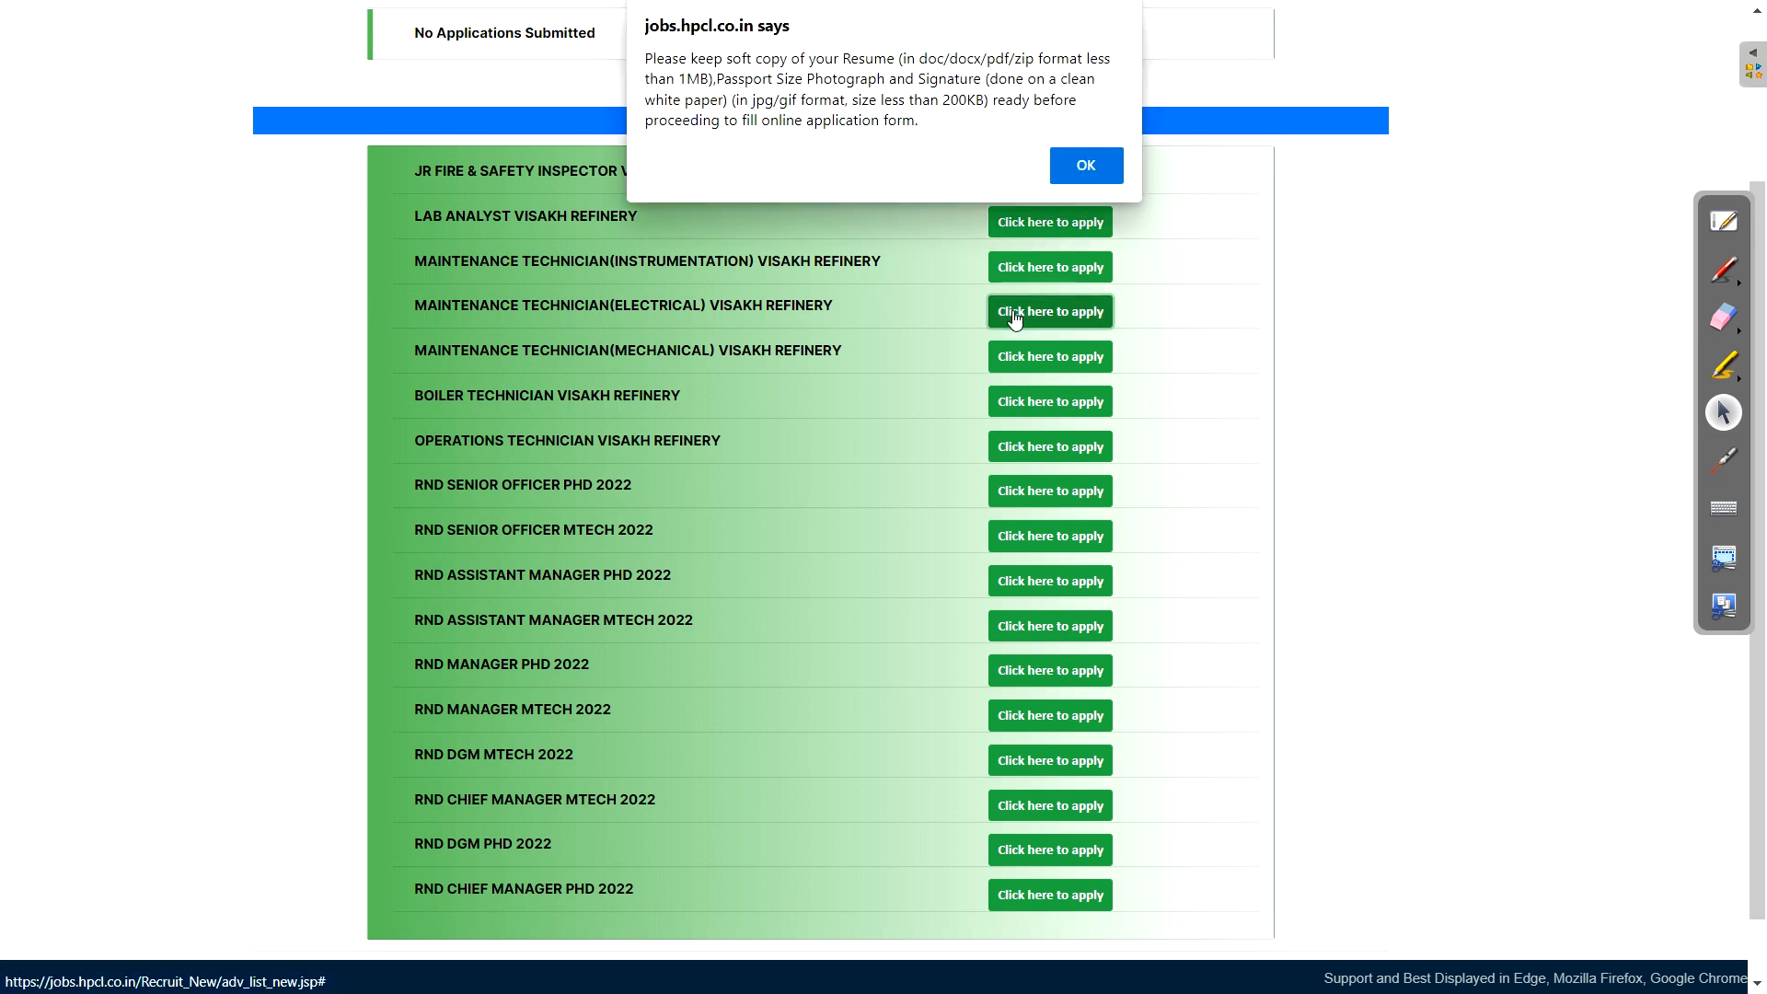
click(1095, 171)
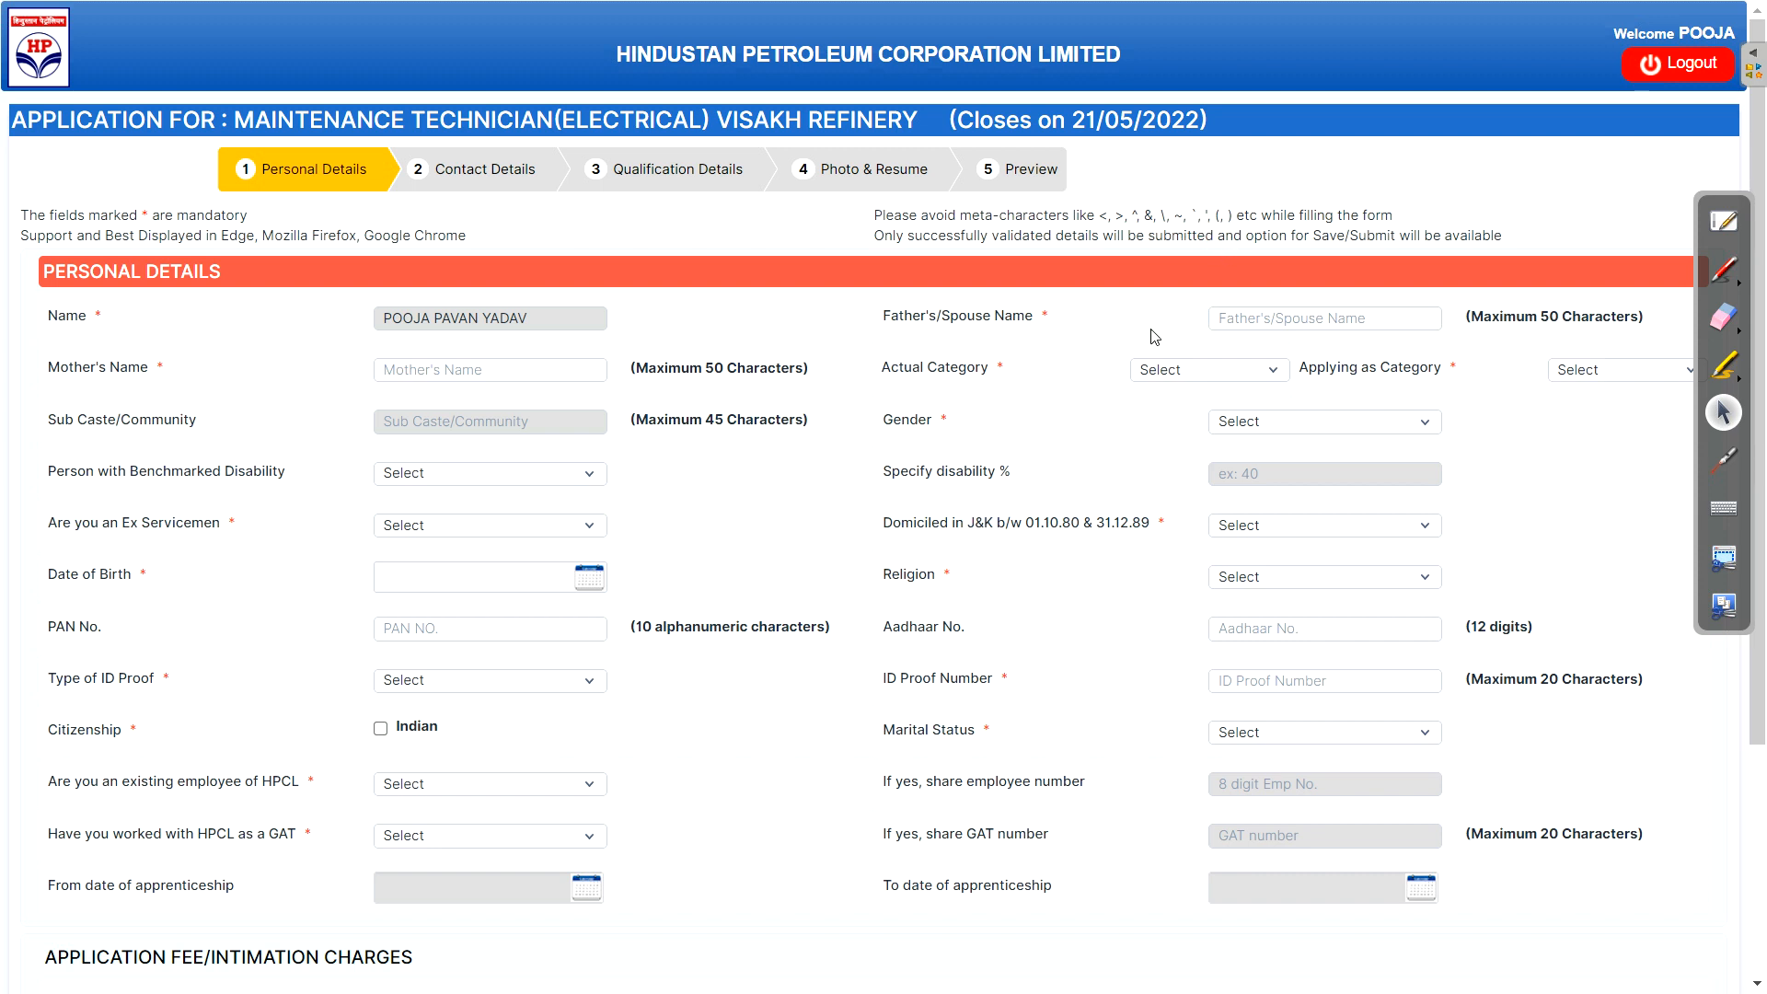
Circle the applicant's name with the pen, point an arrow at Mother's Name with the note "SSC", and underline Father's/Spouse Name
click(1722, 269)
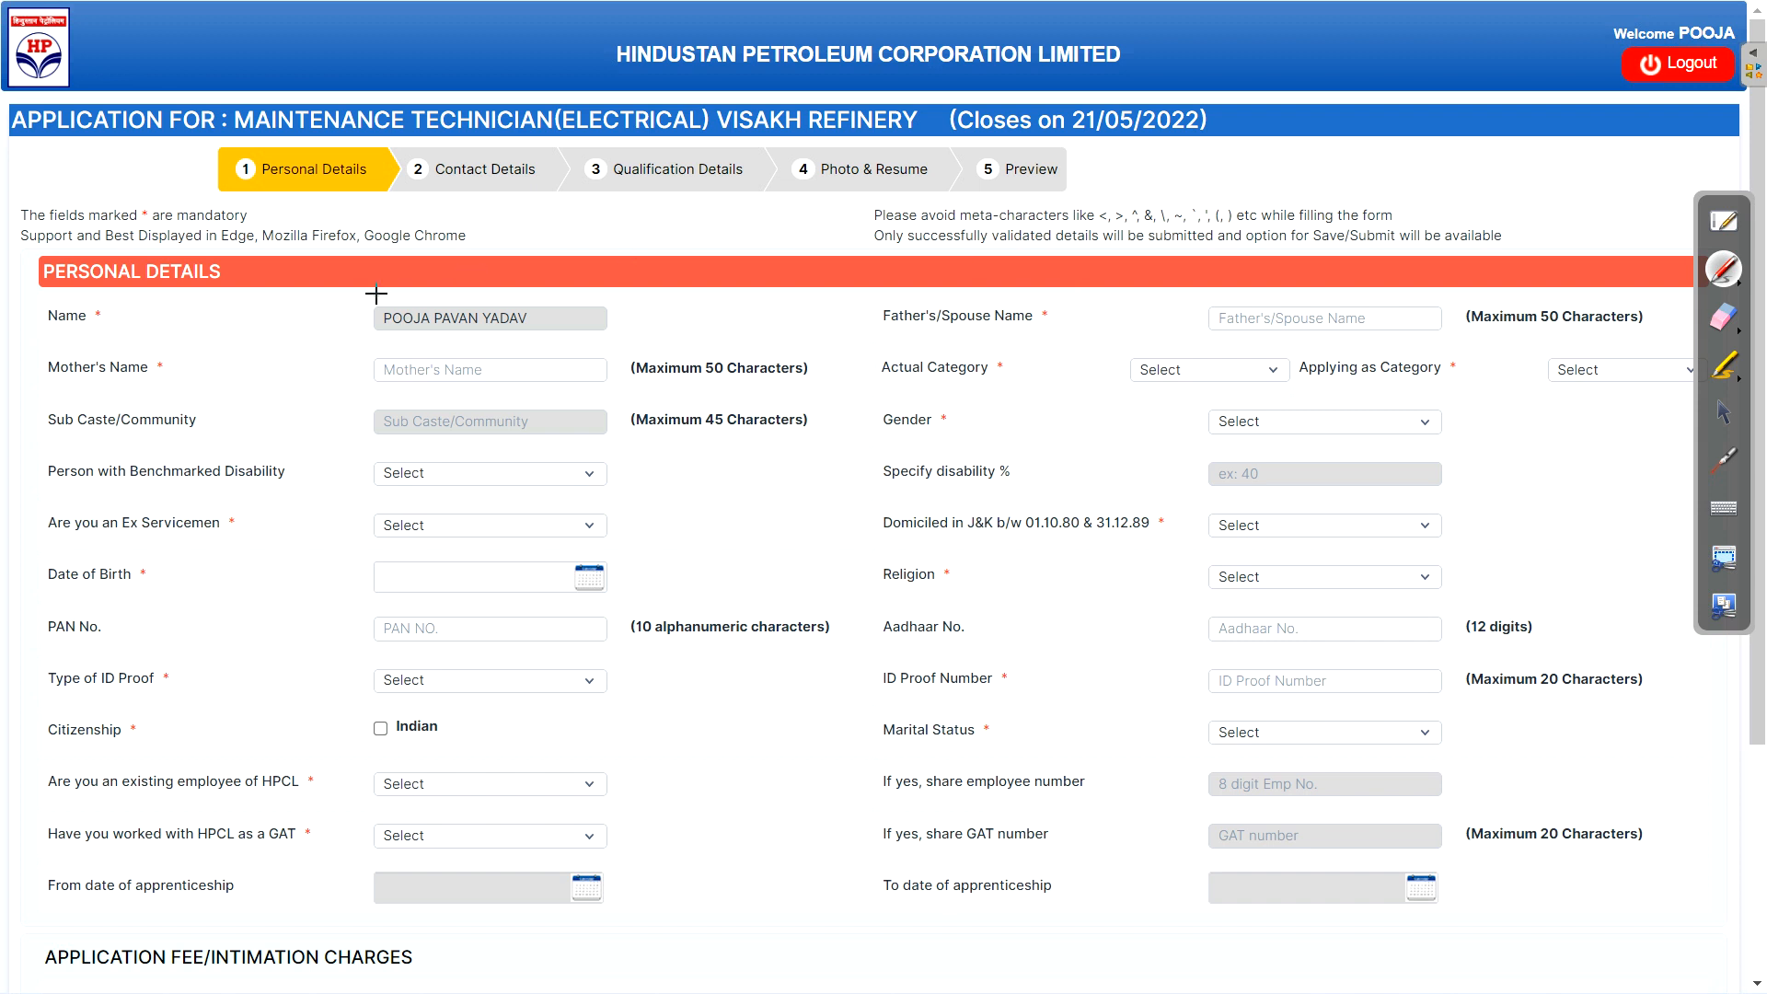
mouse_move(382, 287)
mouse_down()
mouse_move(342, 313)
mouse_move(552, 280)
mouse_move(457, 286)
mouse_up()
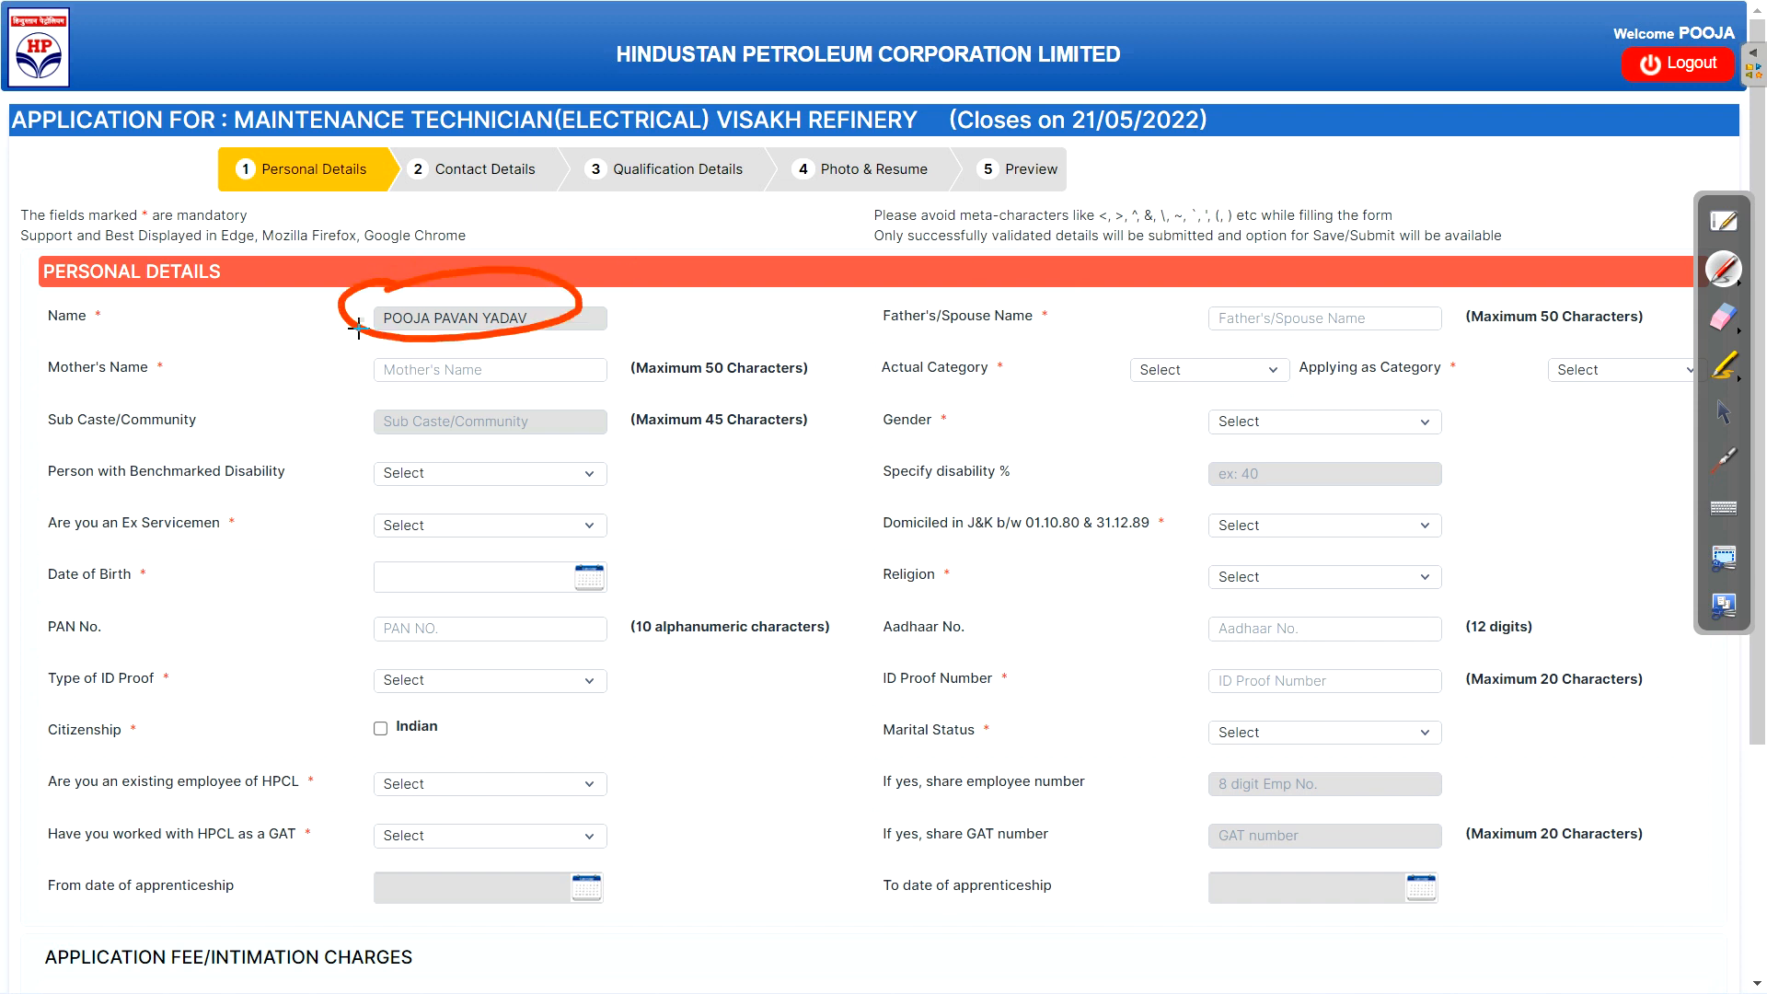
drag(301, 375, 356, 386)
mouse_move(603, 354)
mouse_down()
mouse_move(660, 324)
mouse_move(731, 330)
mouse_up()
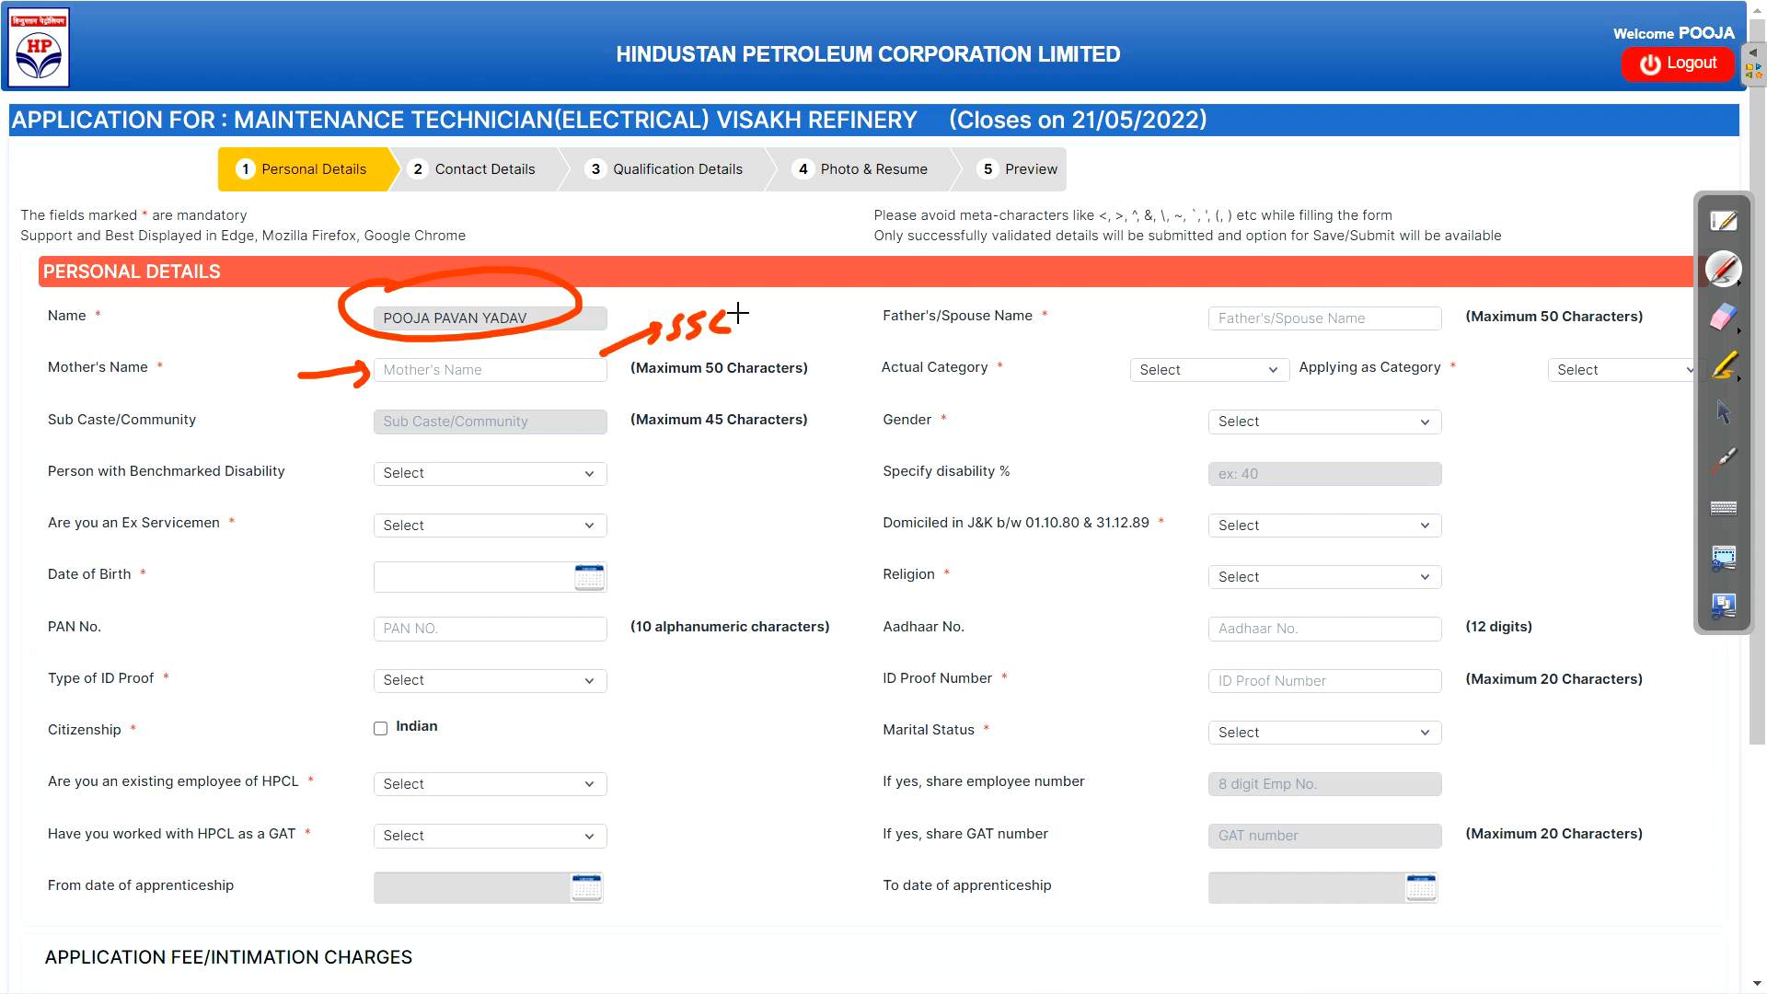
drag(919, 341, 986, 338)
Set both Actual Category and Applying as Category to Economically Weaker Section
click(1724, 412)
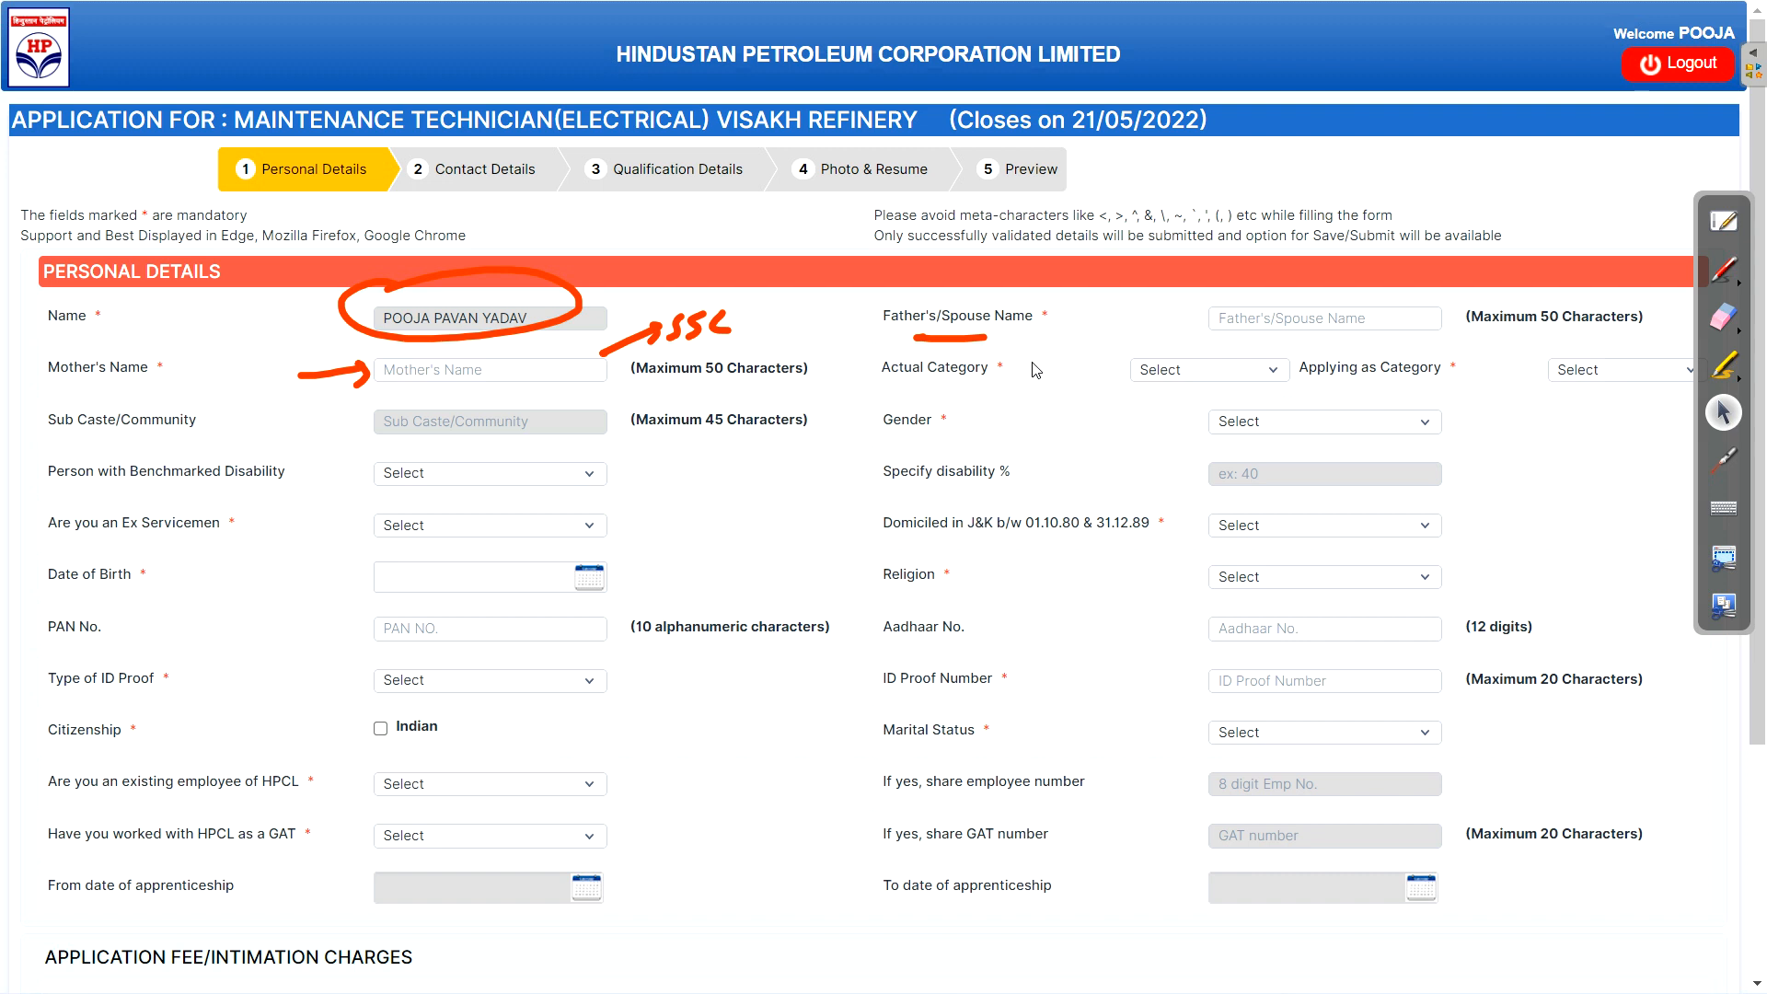
click(1274, 370)
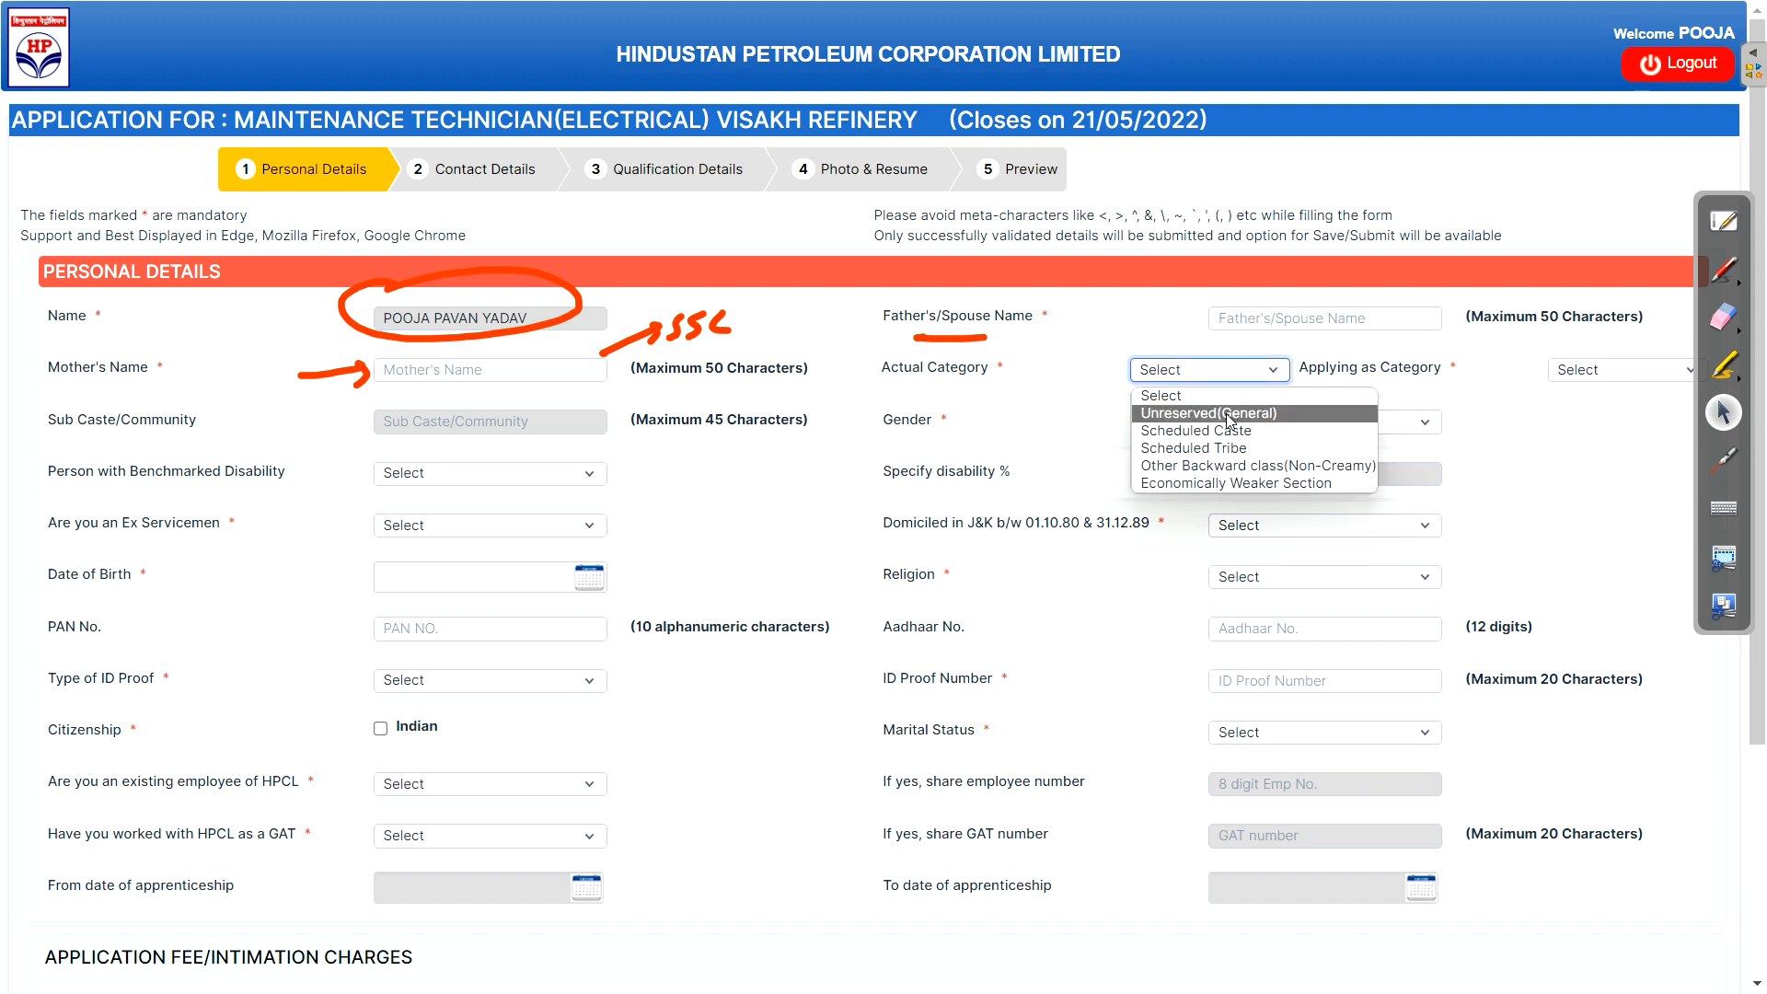
click(1206, 413)
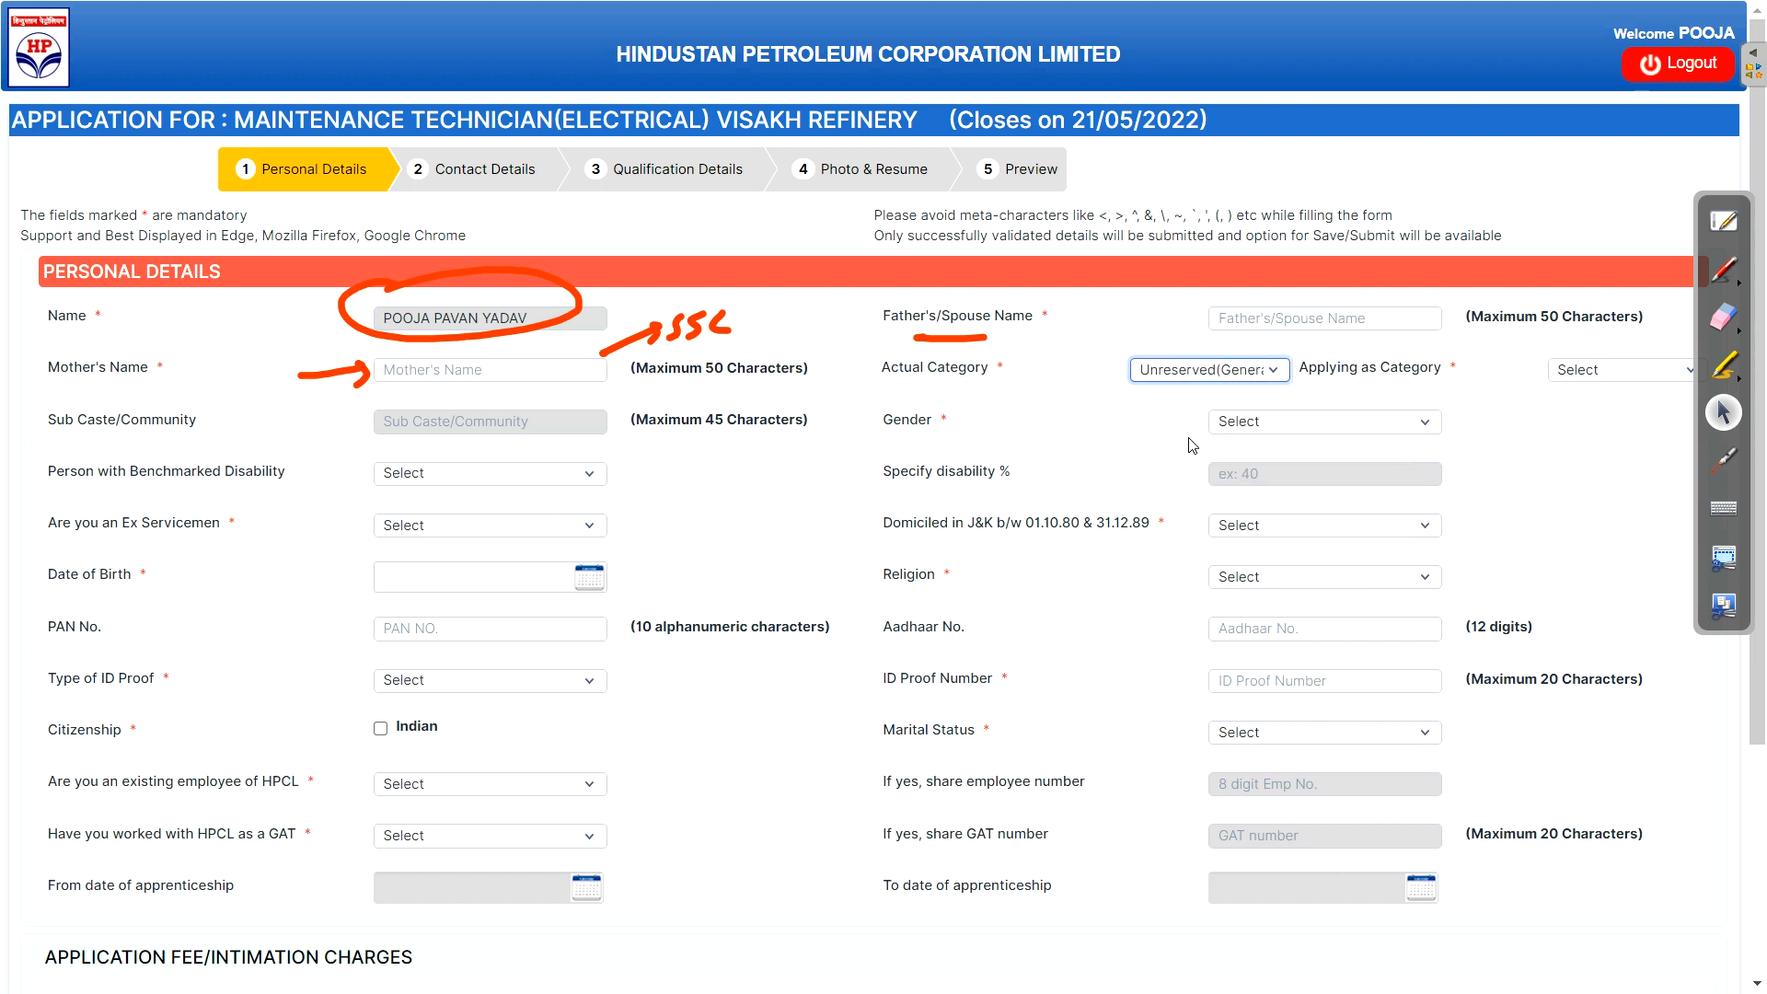
click(1236, 374)
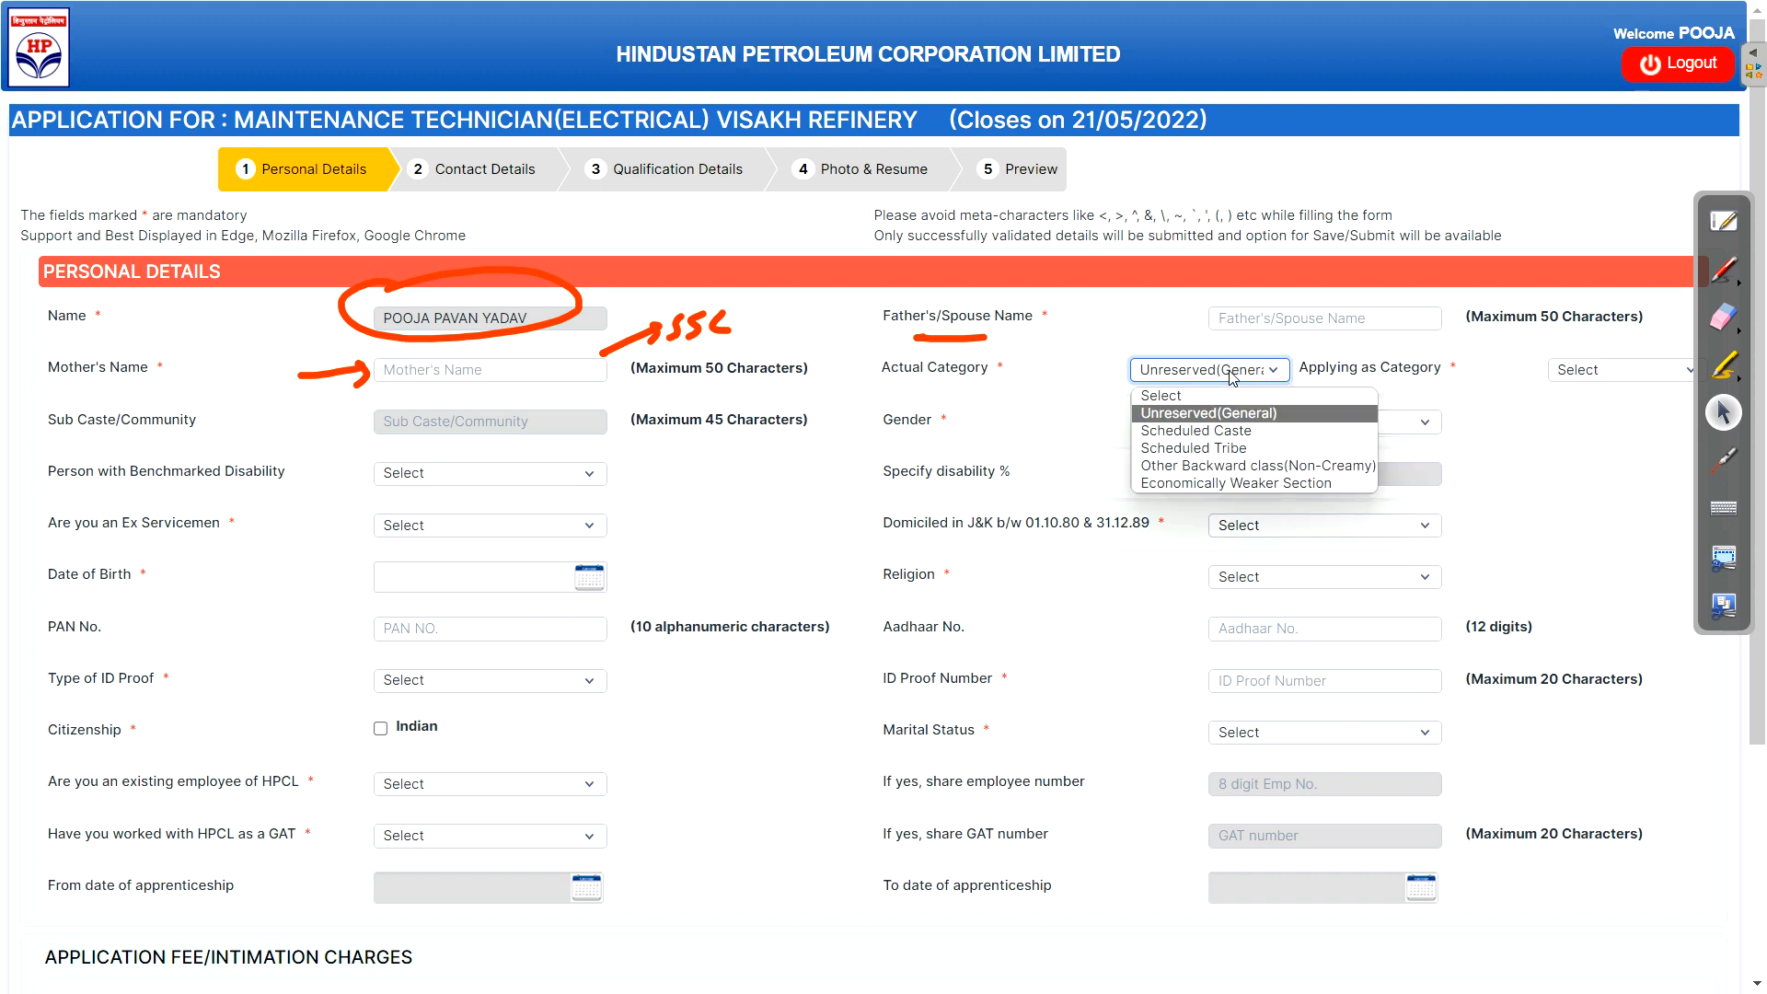
click(1222, 481)
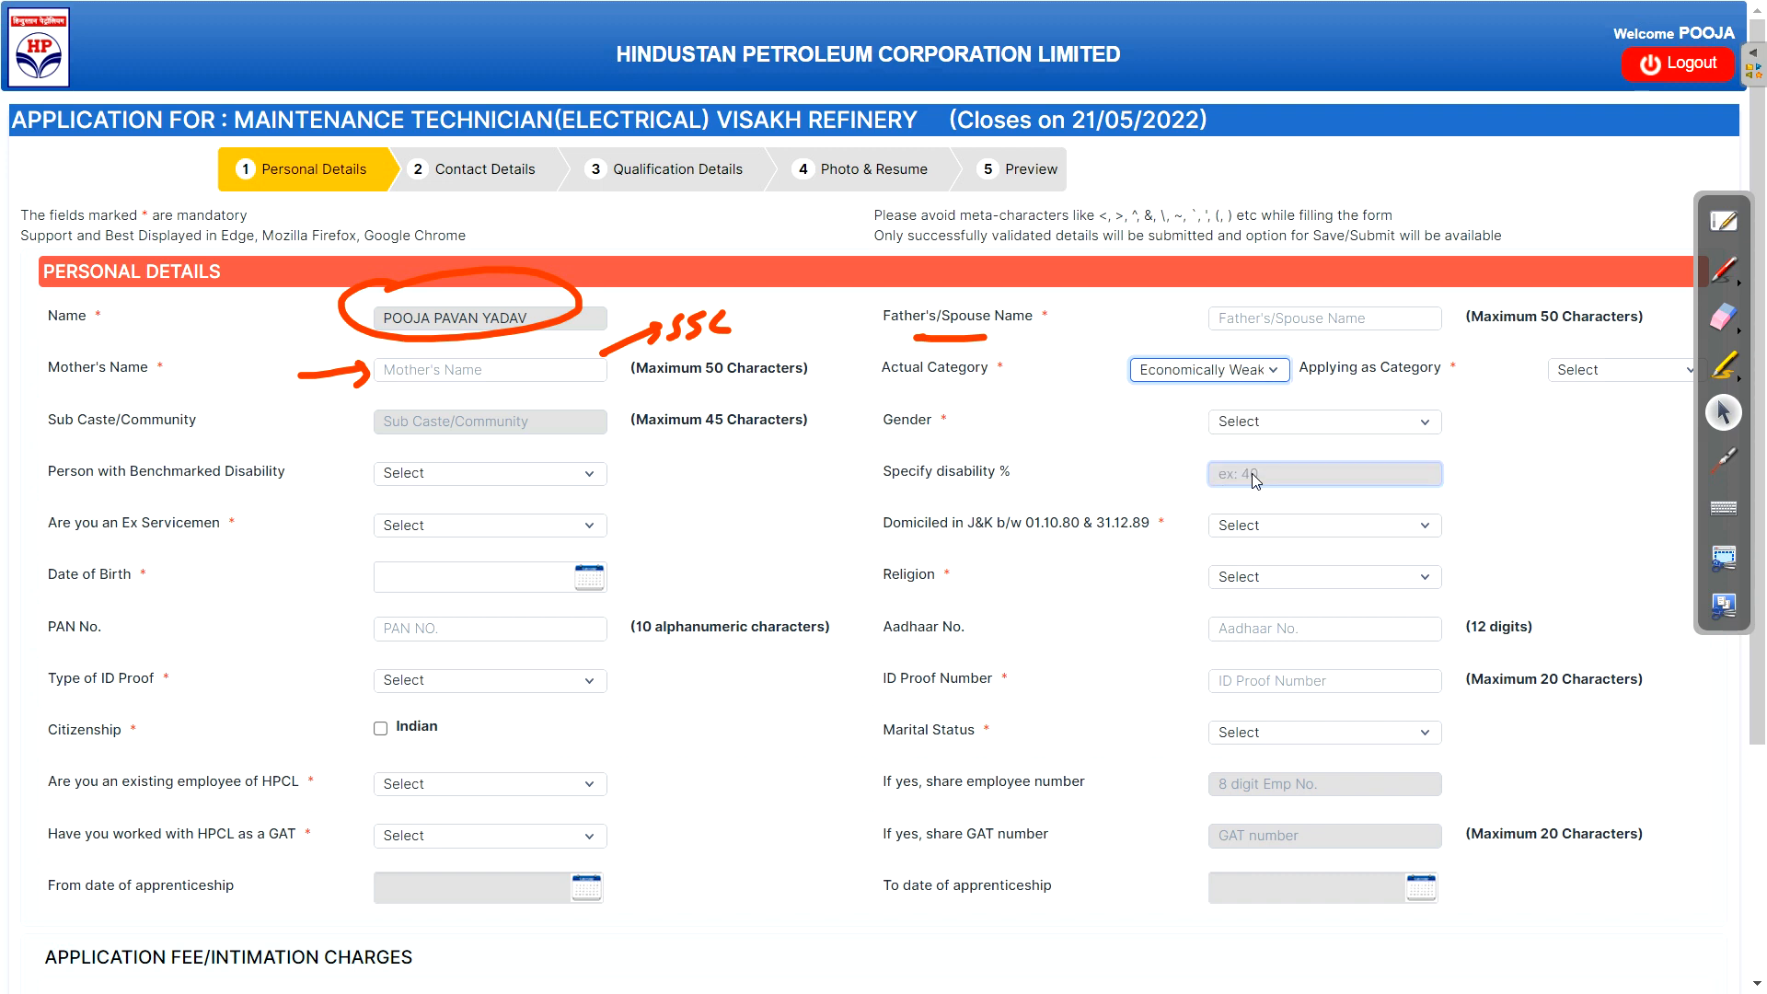
click(1571, 376)
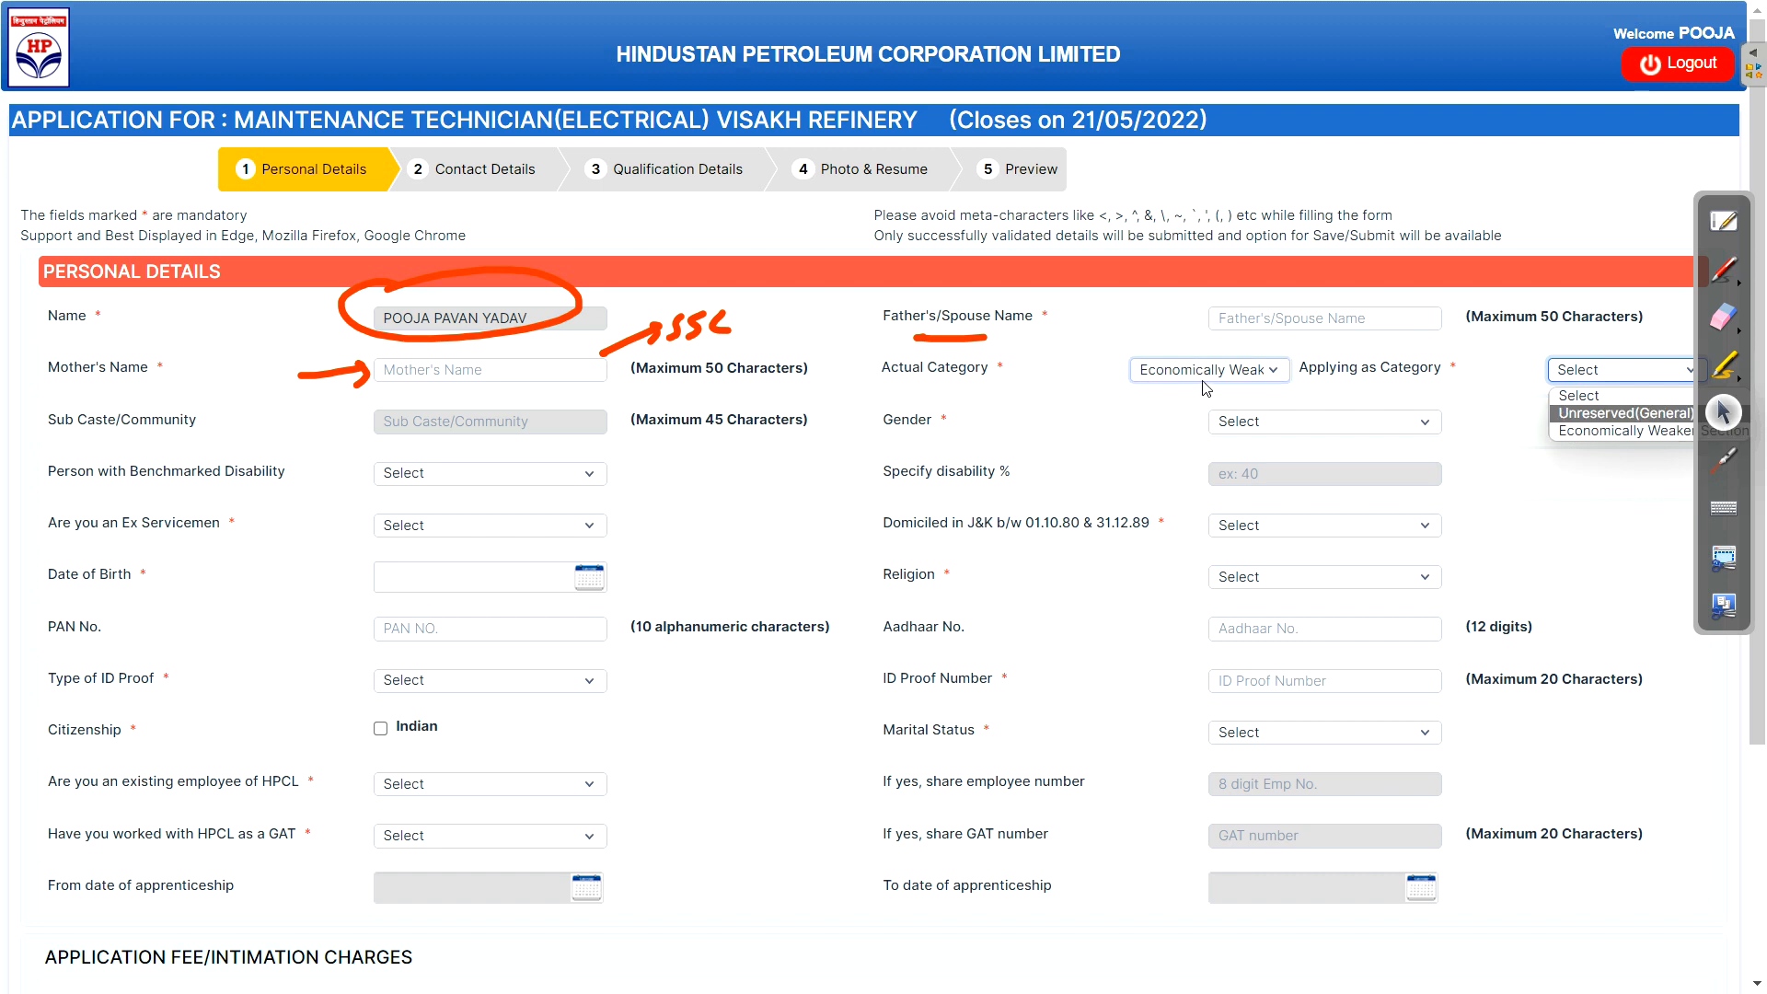
click(1606, 432)
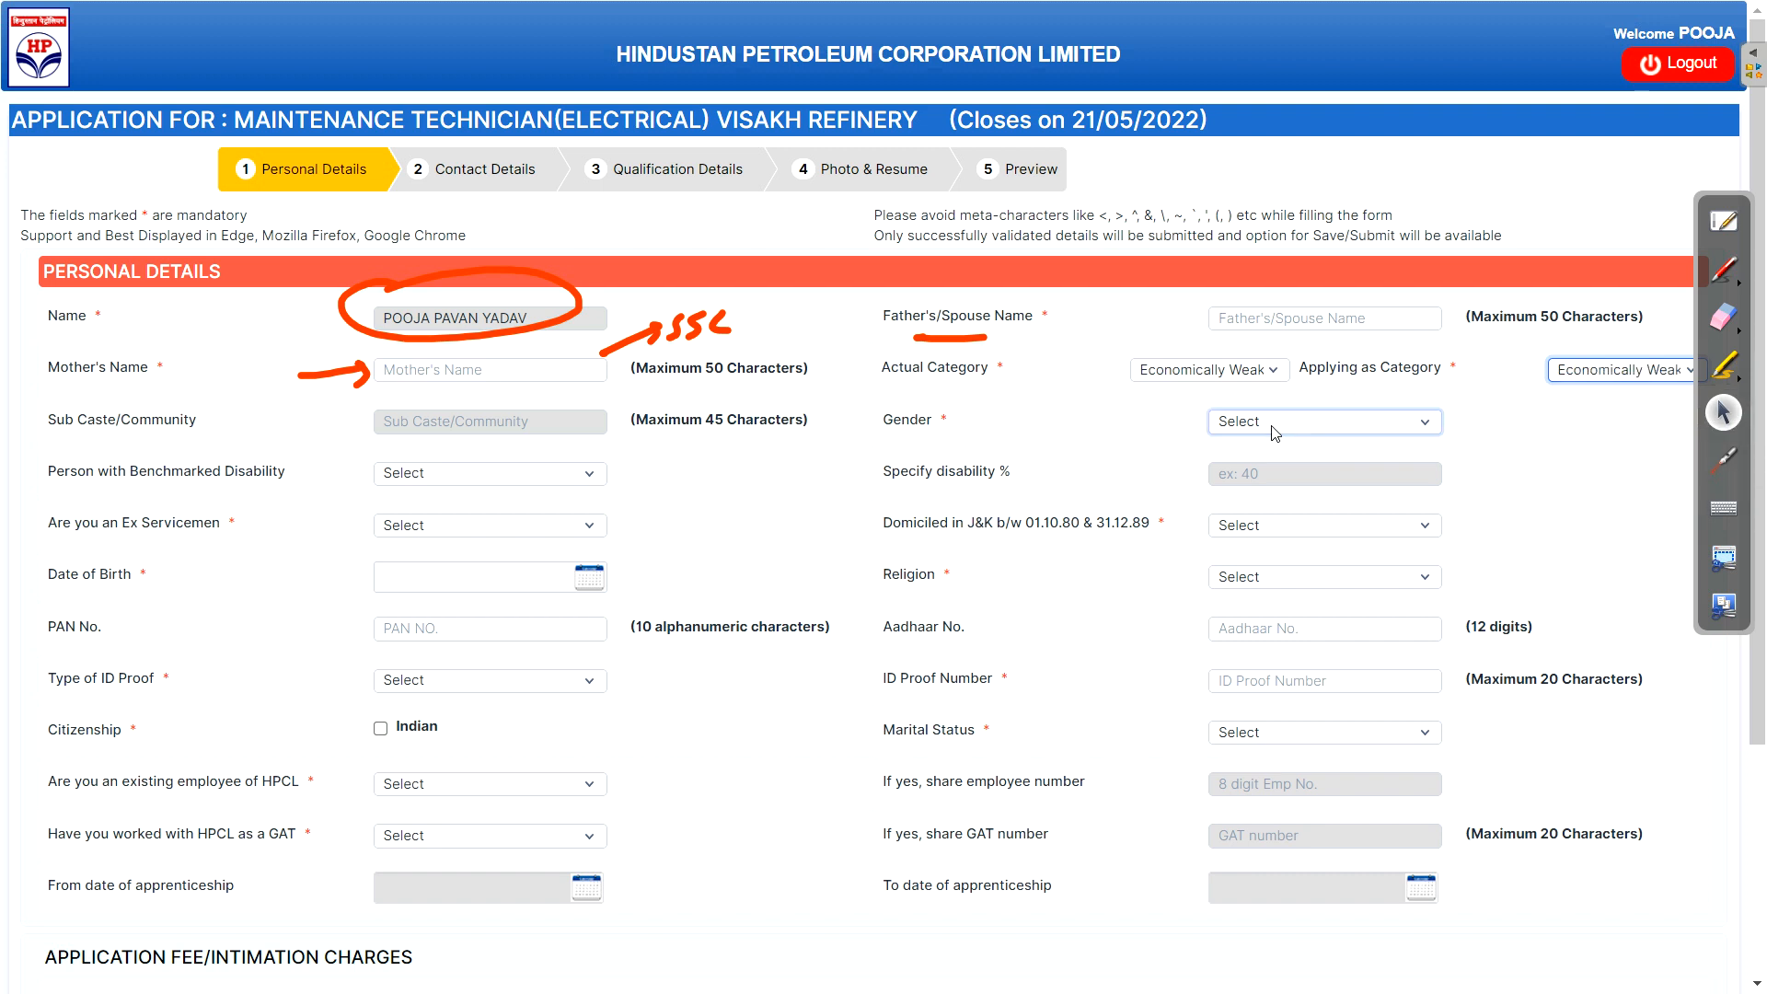
Set Gender to Female in the personal details
click(1233, 422)
click(1237, 480)
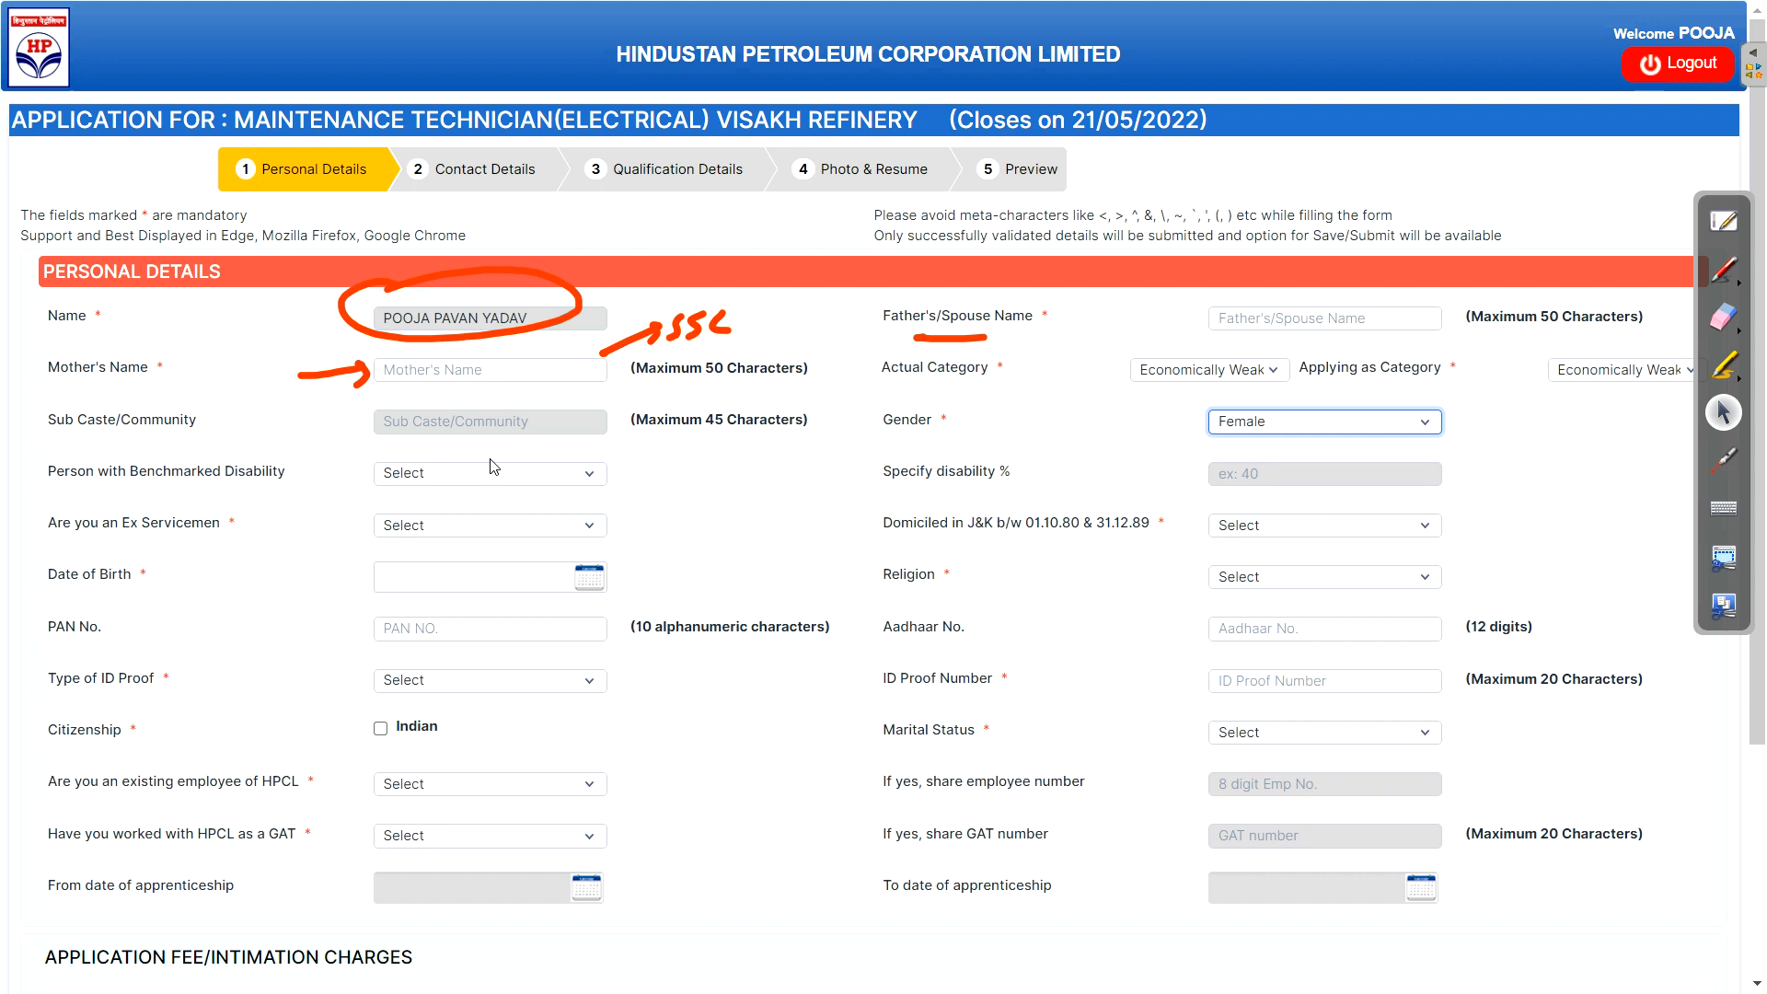
Try Orthopaedically Handicapped - One Leg as the benchmarked disability, highlight the minimum disability requirement in the notice, and enter the disability percentage field without a value
click(436, 478)
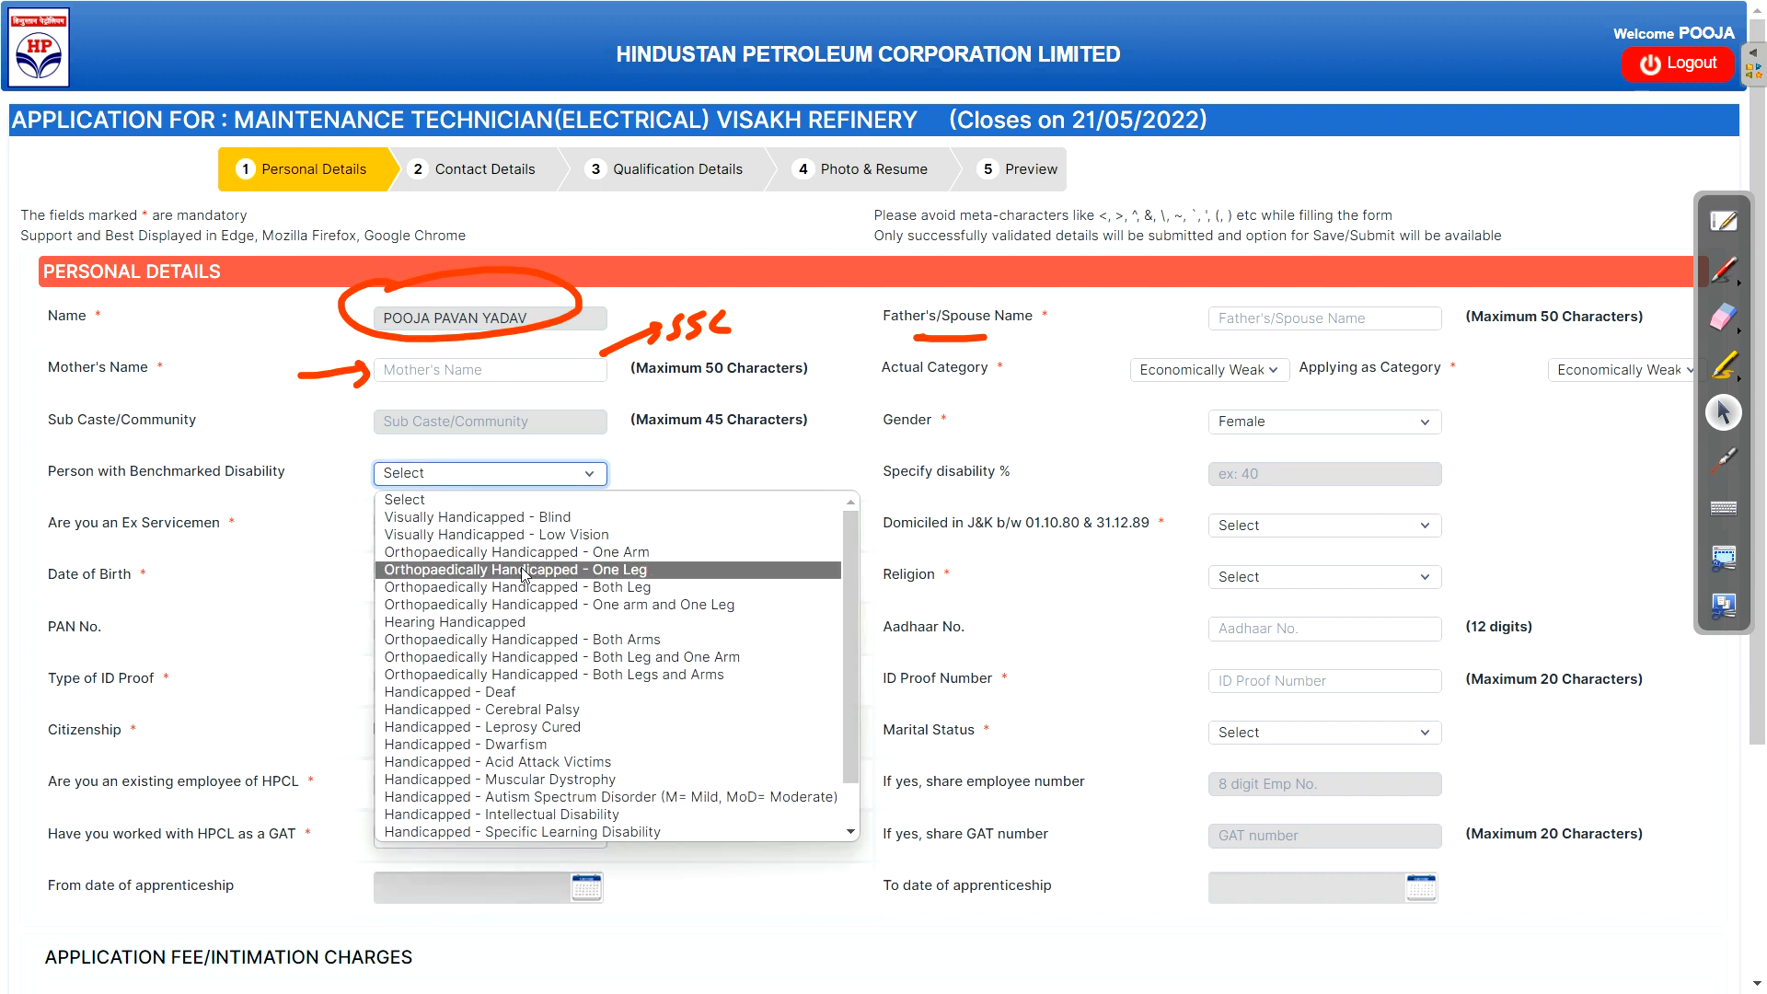
click(482, 572)
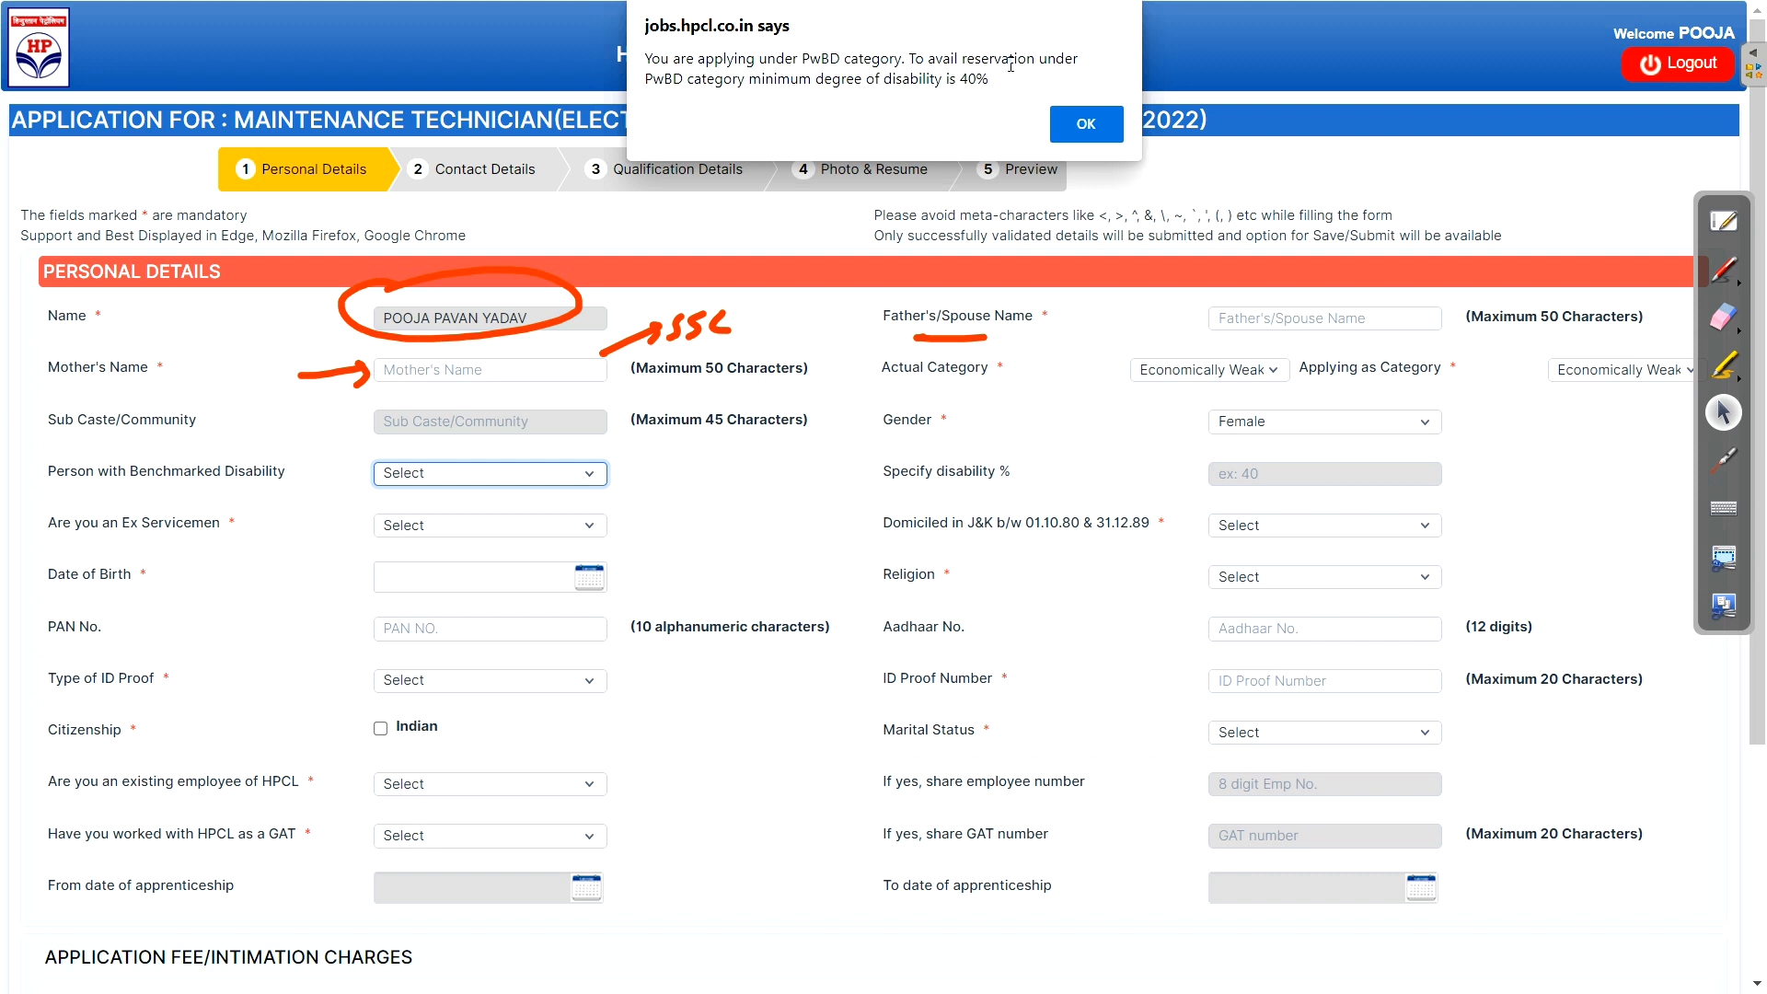
drag(855, 79, 958, 79)
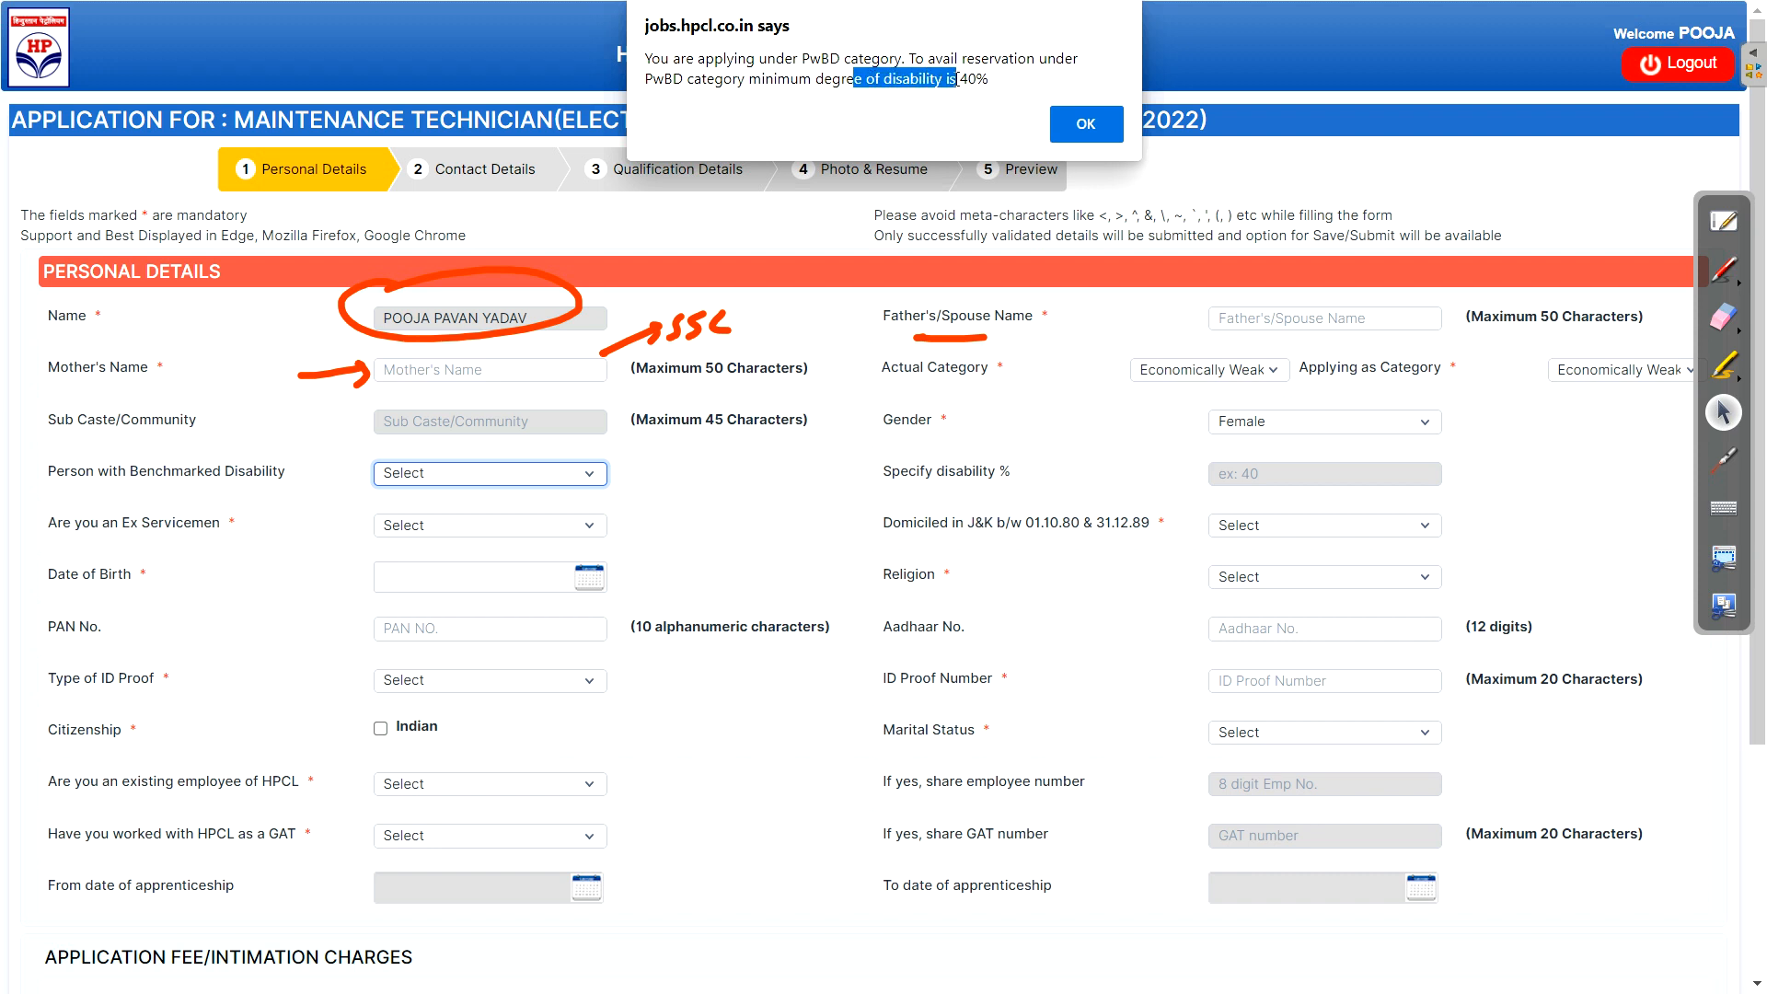
drag(748, 80, 990, 86)
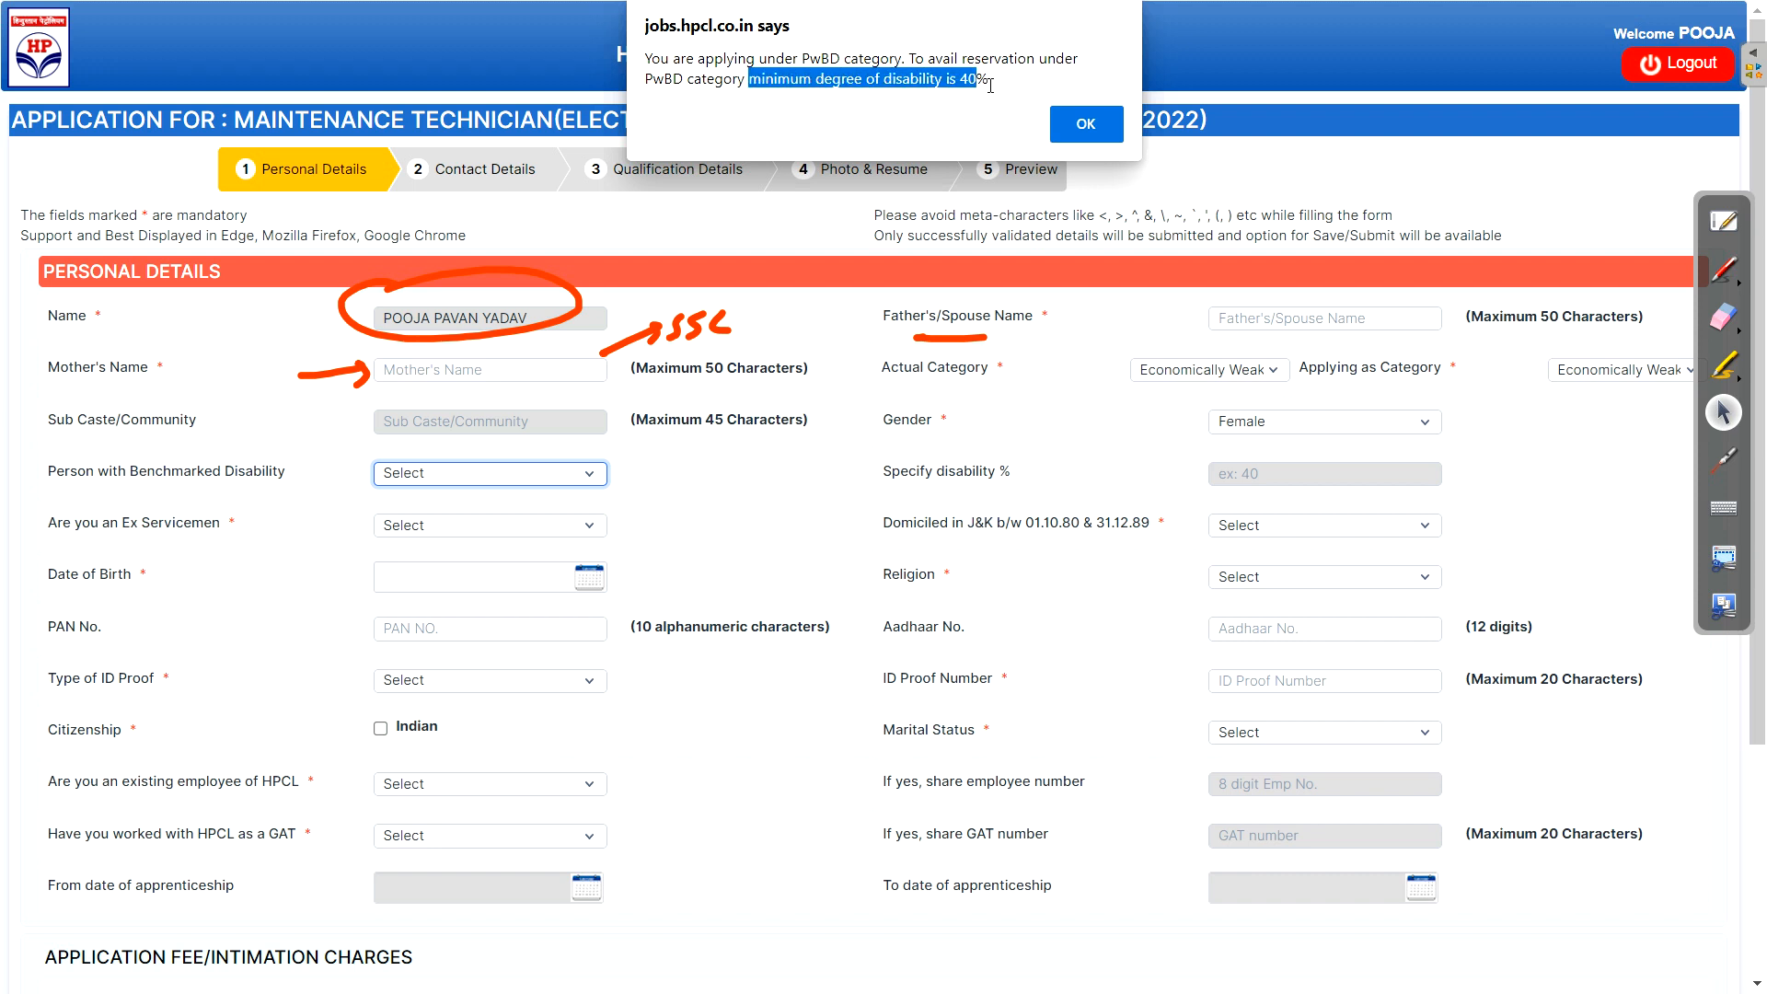
click(1065, 135)
click(1214, 469)
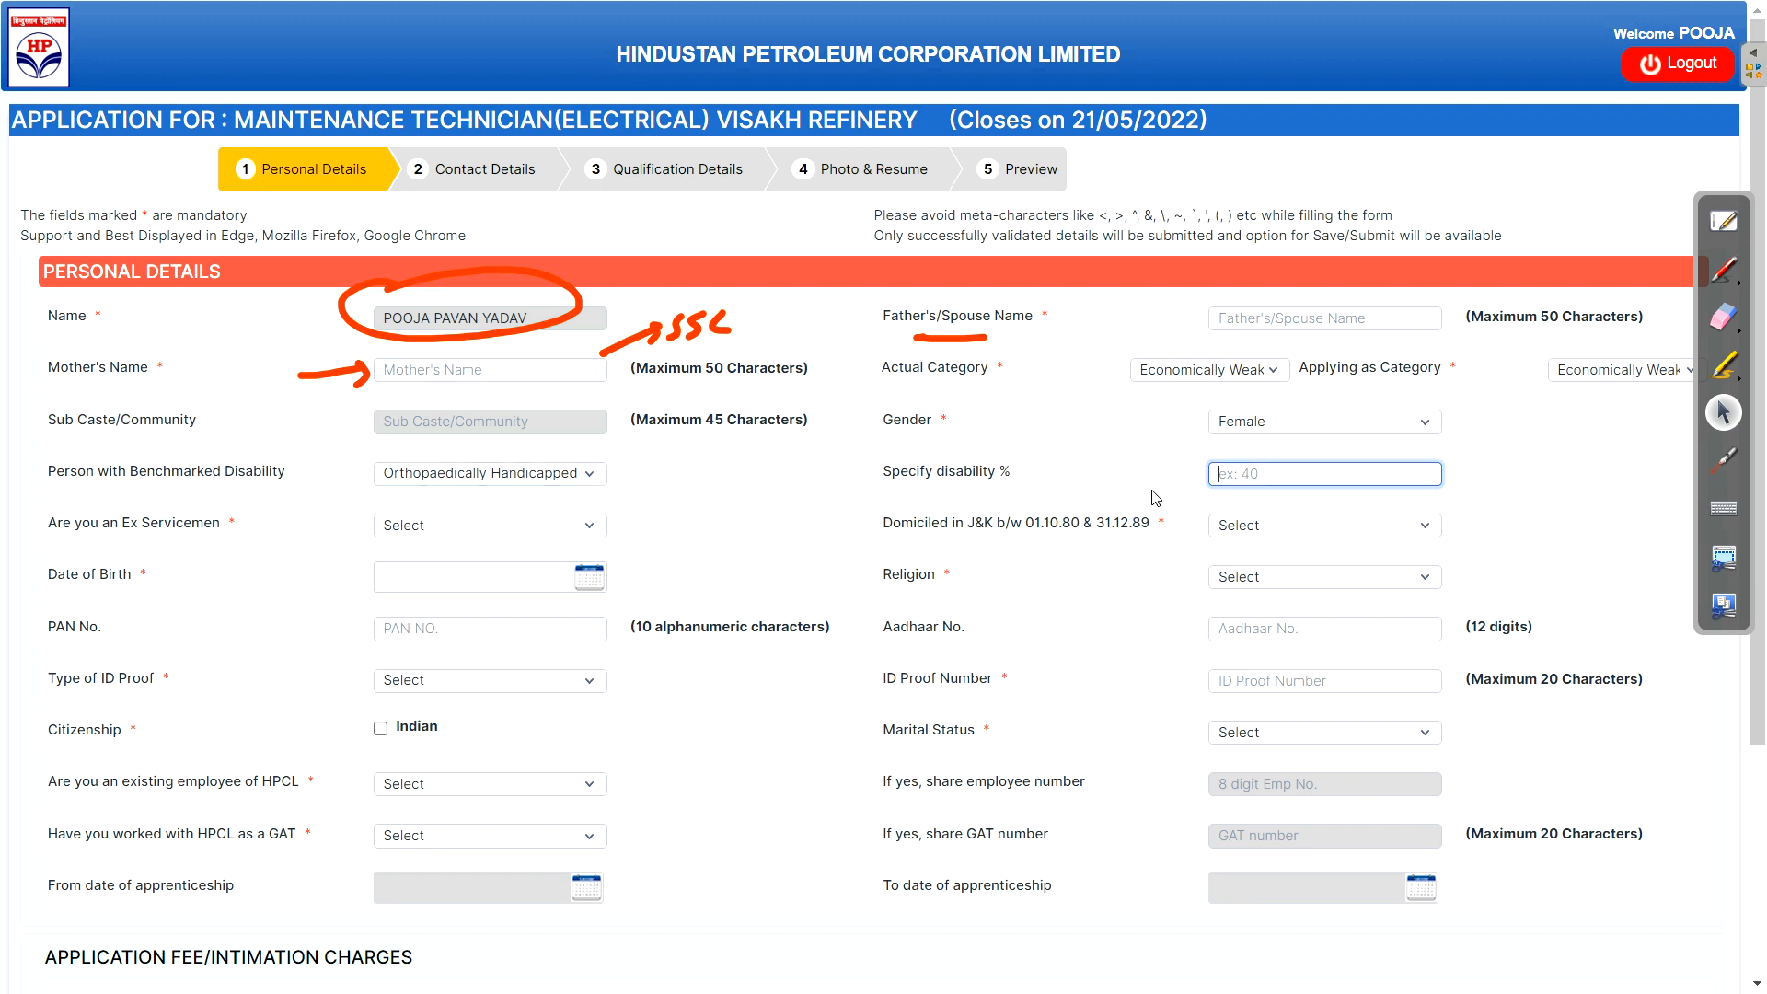
click(914, 470)
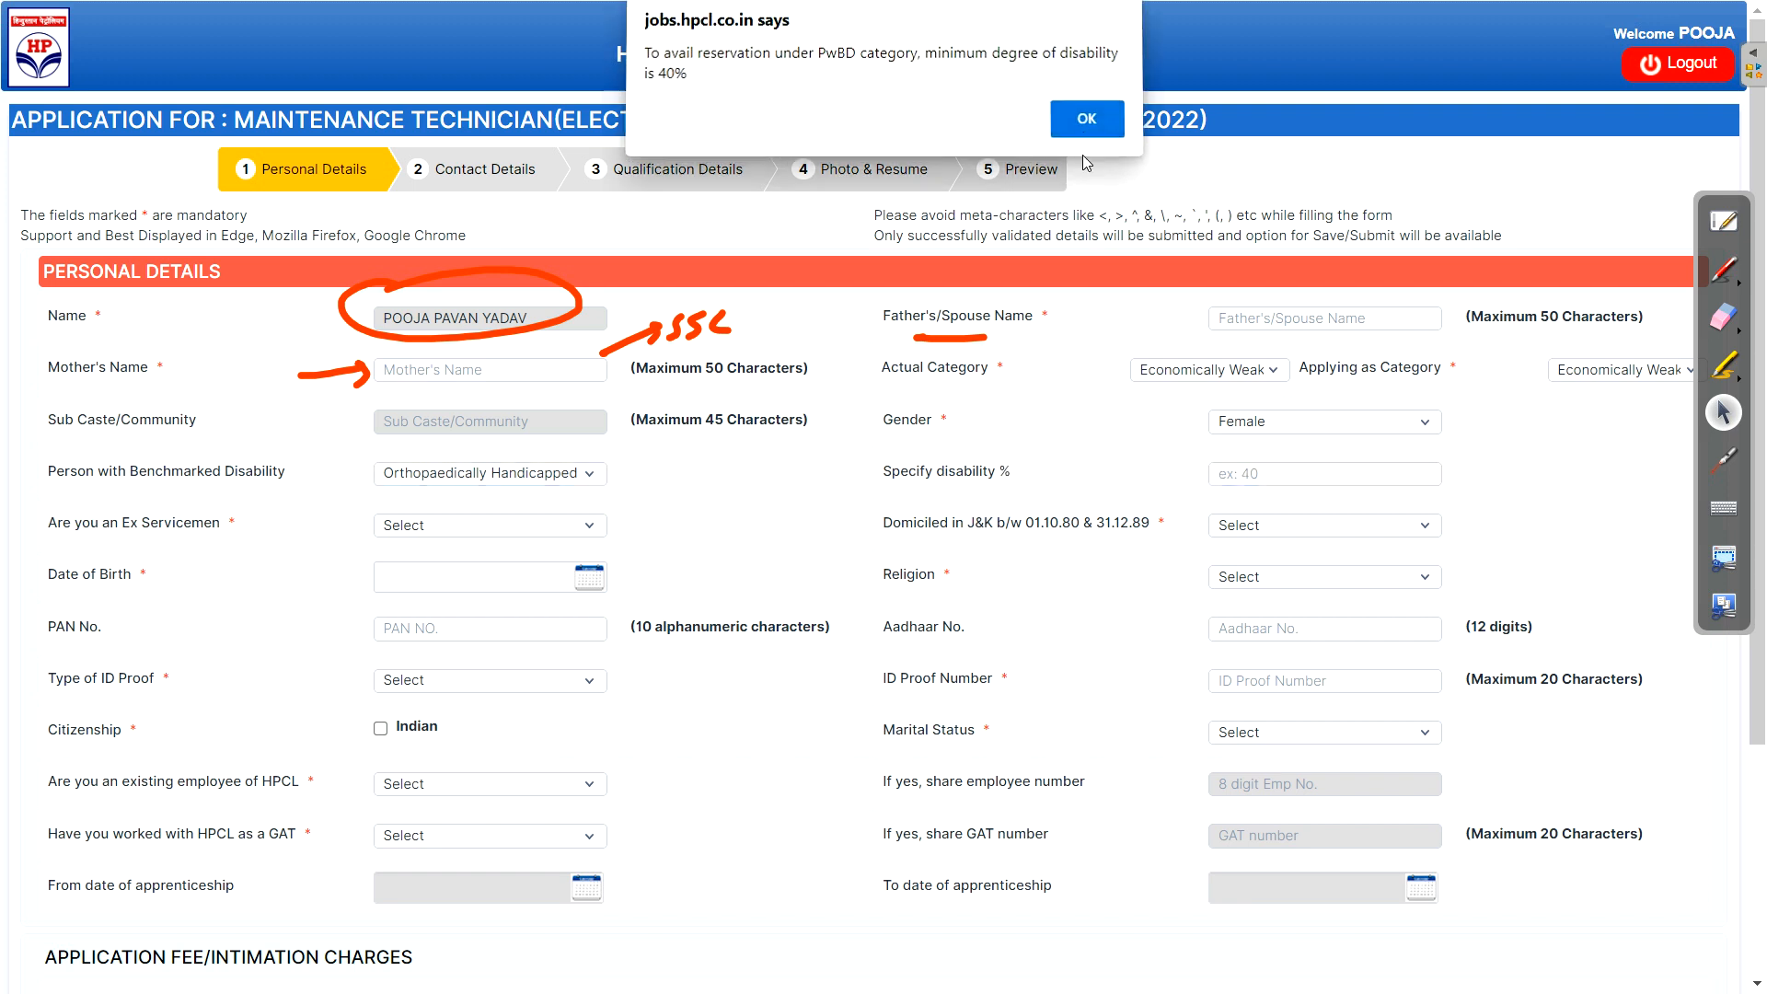
click(1085, 127)
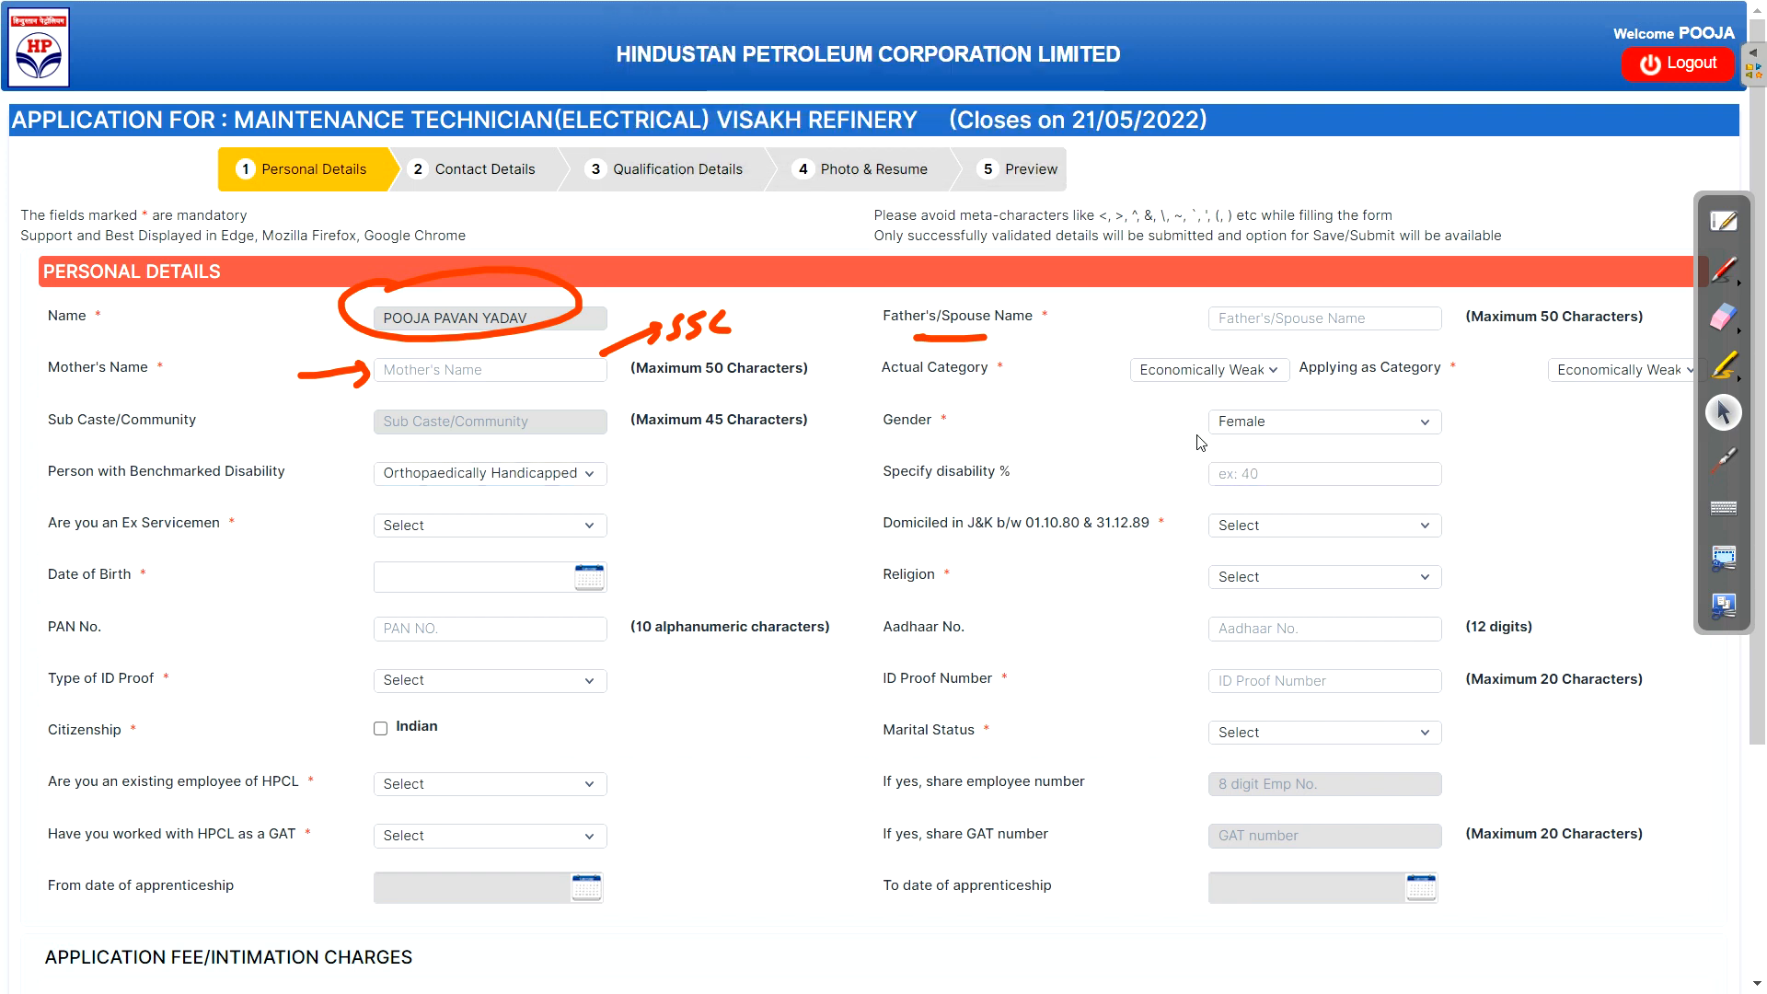
Reset Person with Benchmarked Disability to the unselected option
click(441, 473)
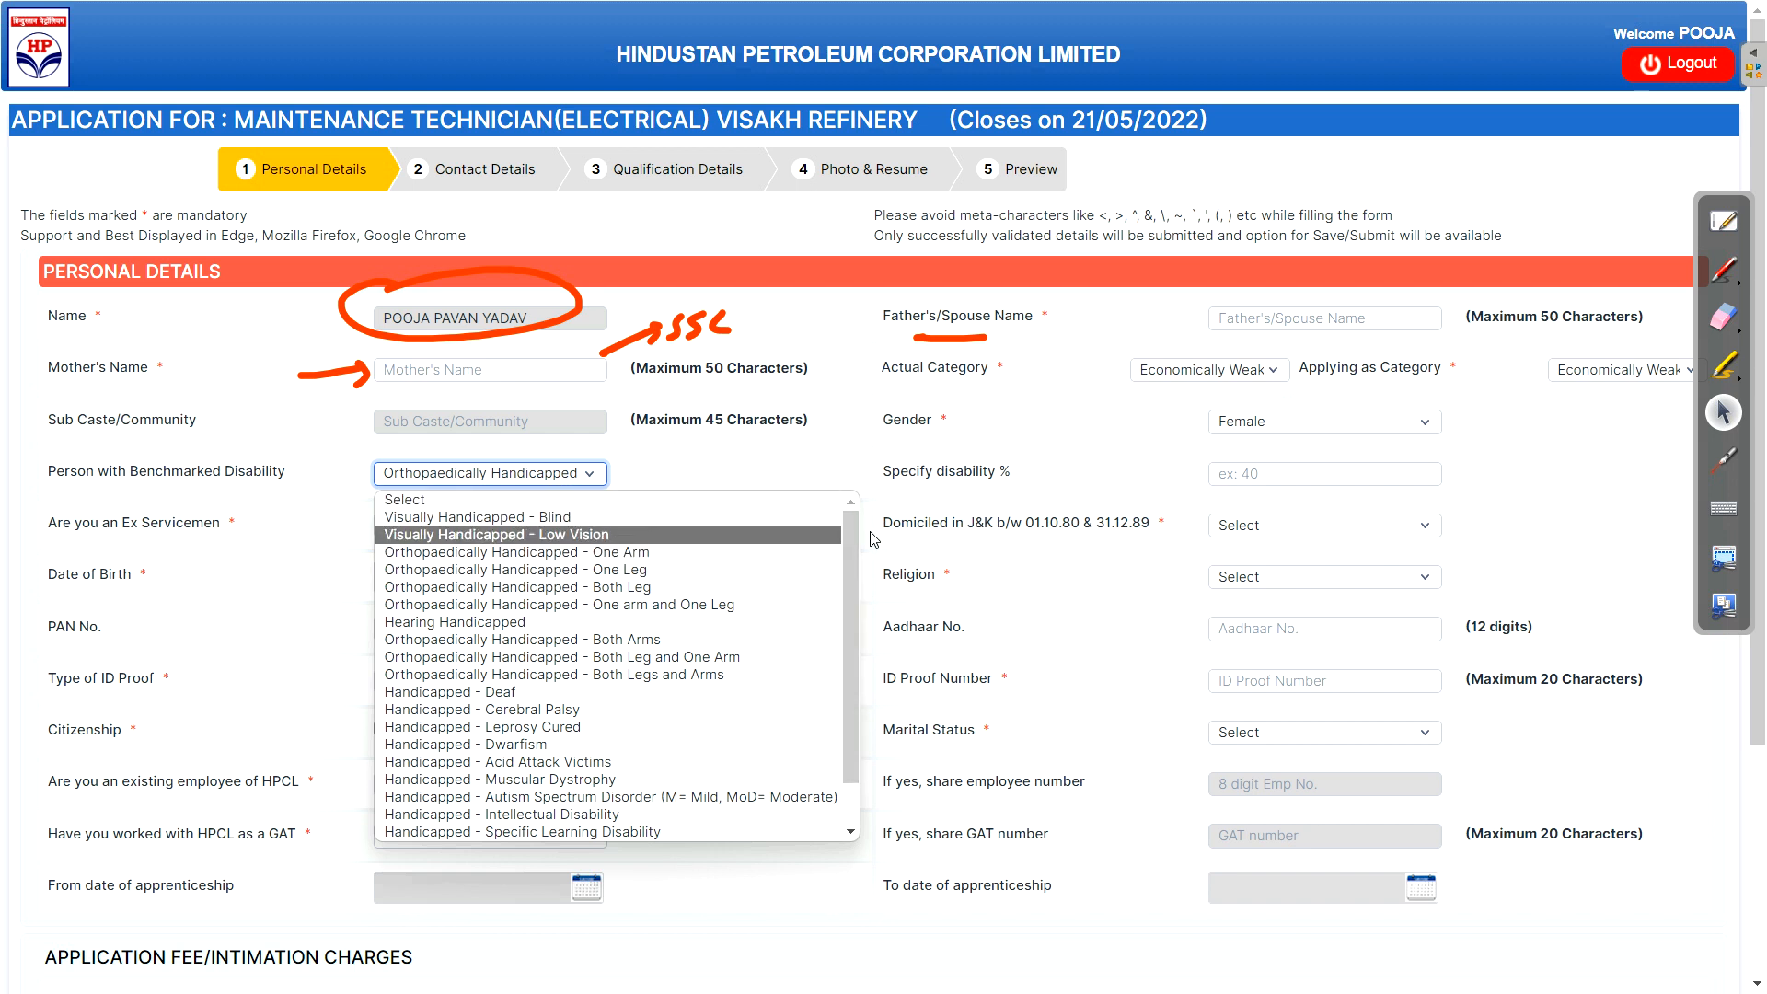
drag(851, 589, 863, 637)
scroll(515, 571, up, 1)
click(403, 501)
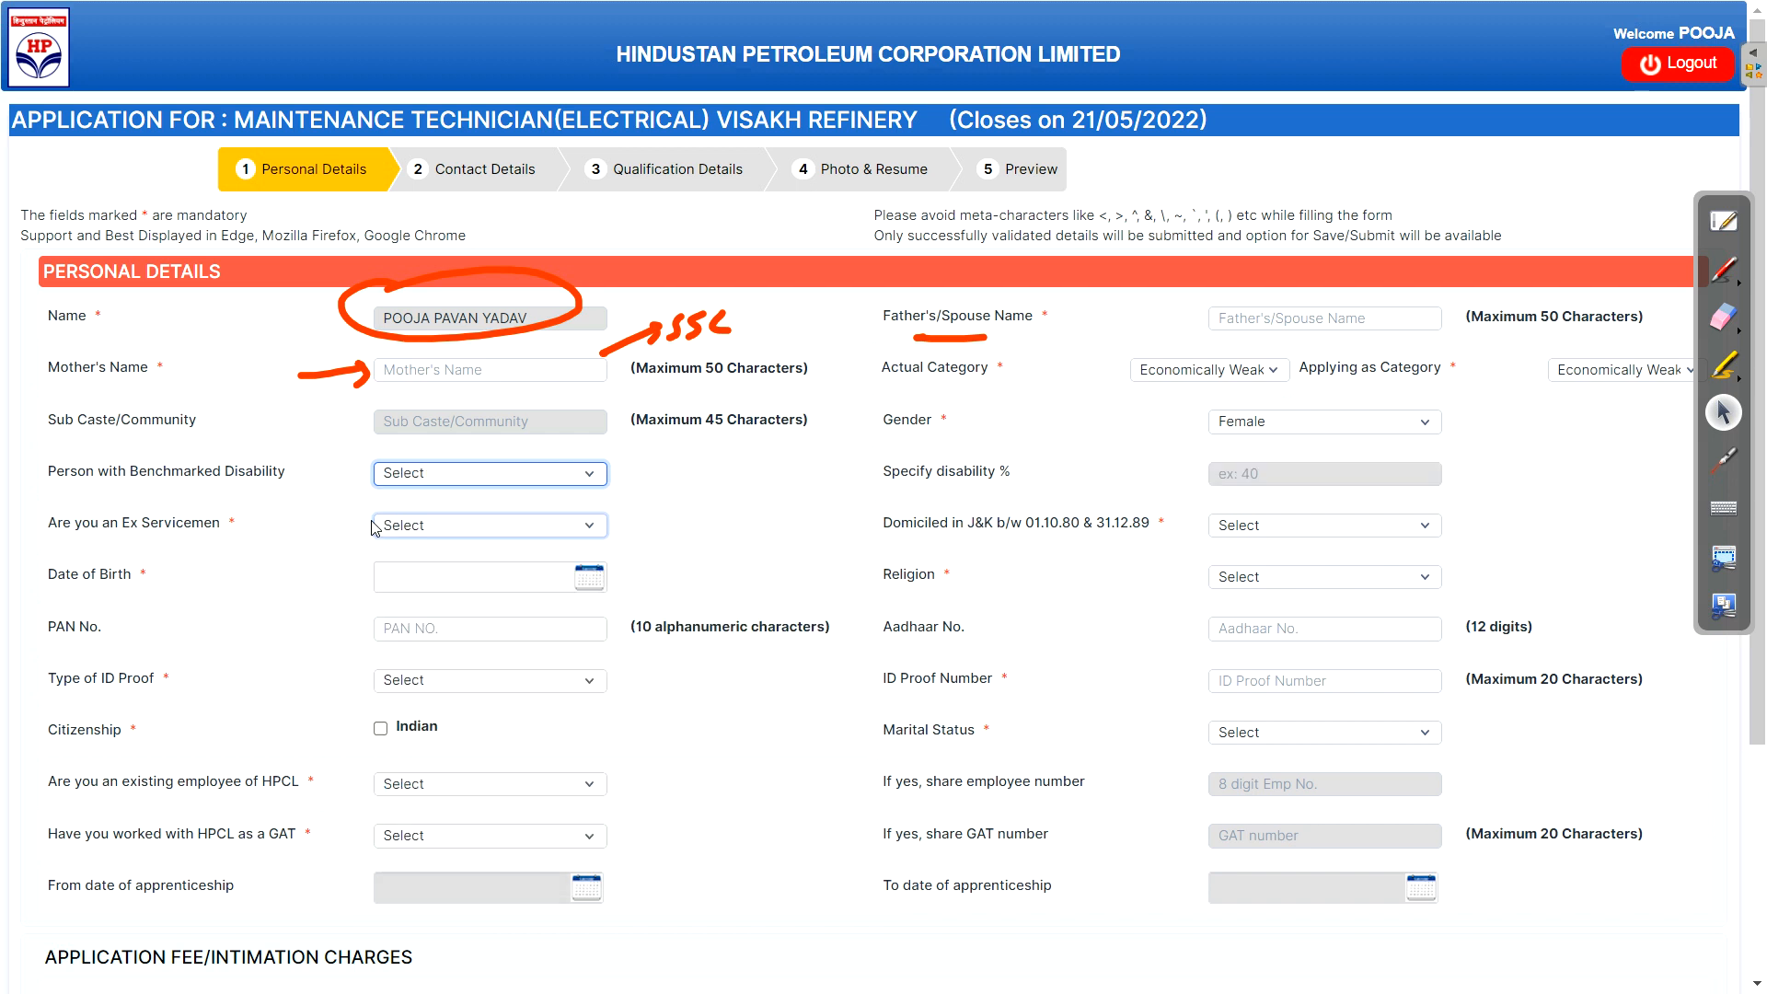
Answer Yes to the ex-servicemen question, accept the certificate notice, and change the answer to No
click(410, 526)
click(428, 565)
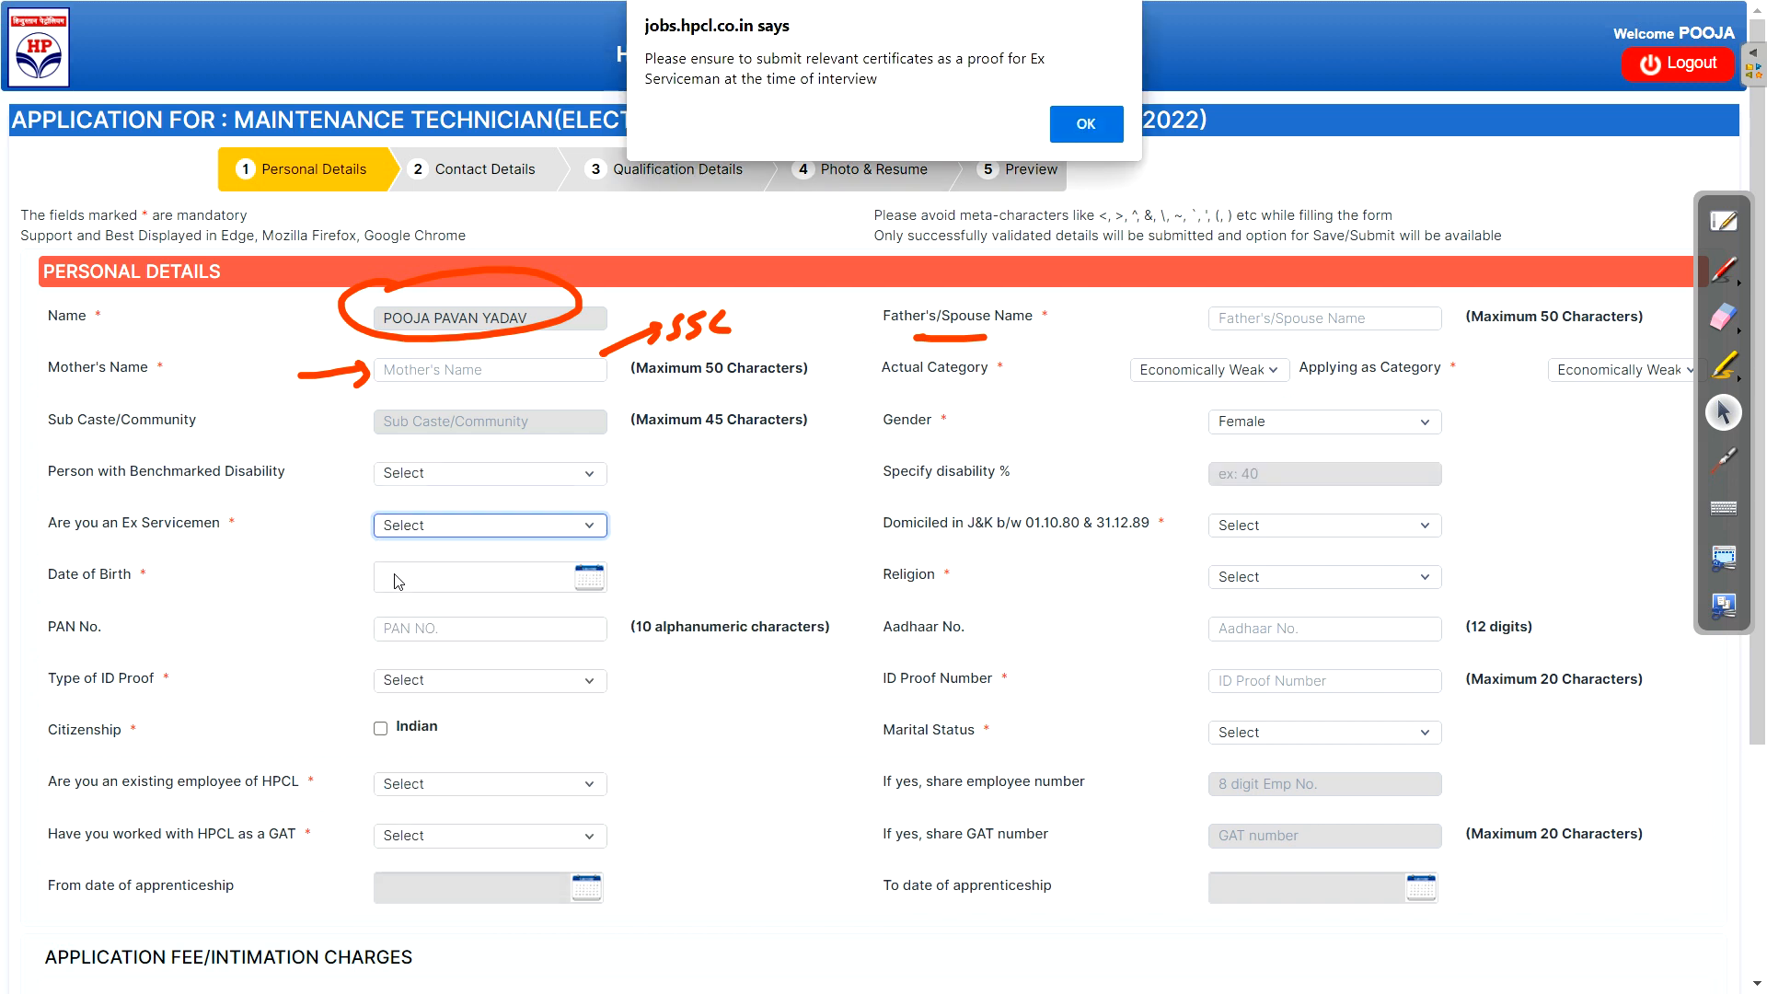
click(1084, 136)
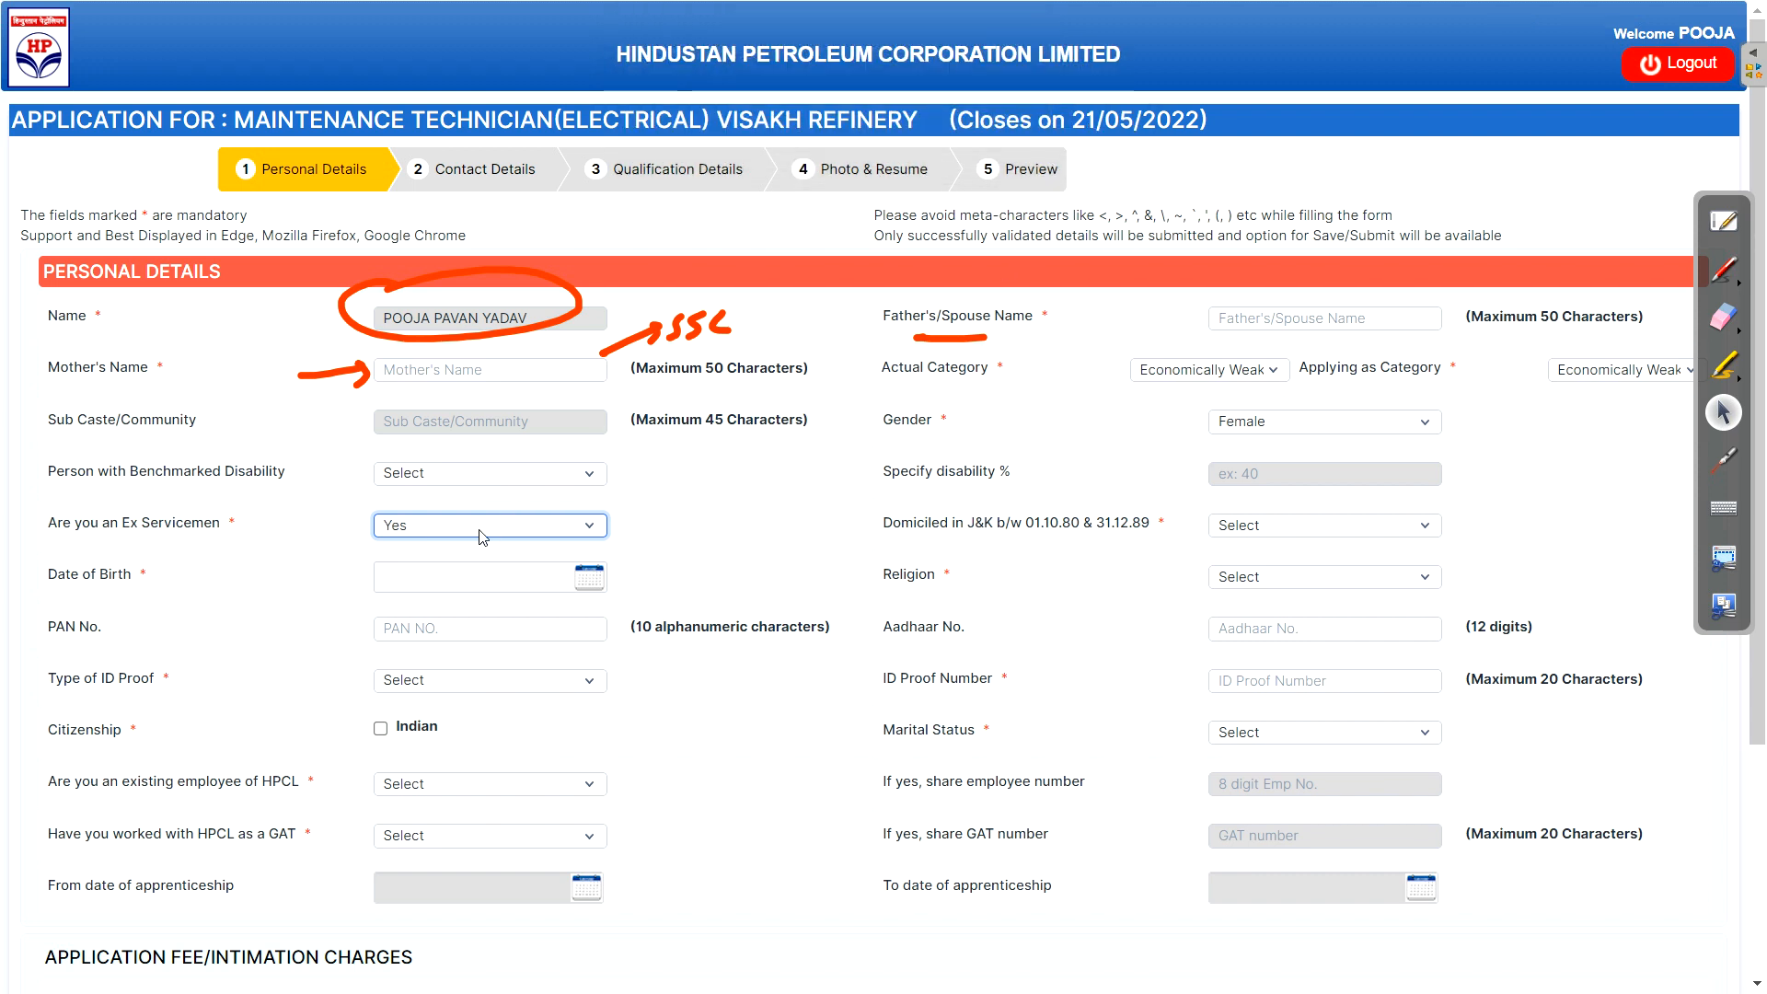
click(442, 530)
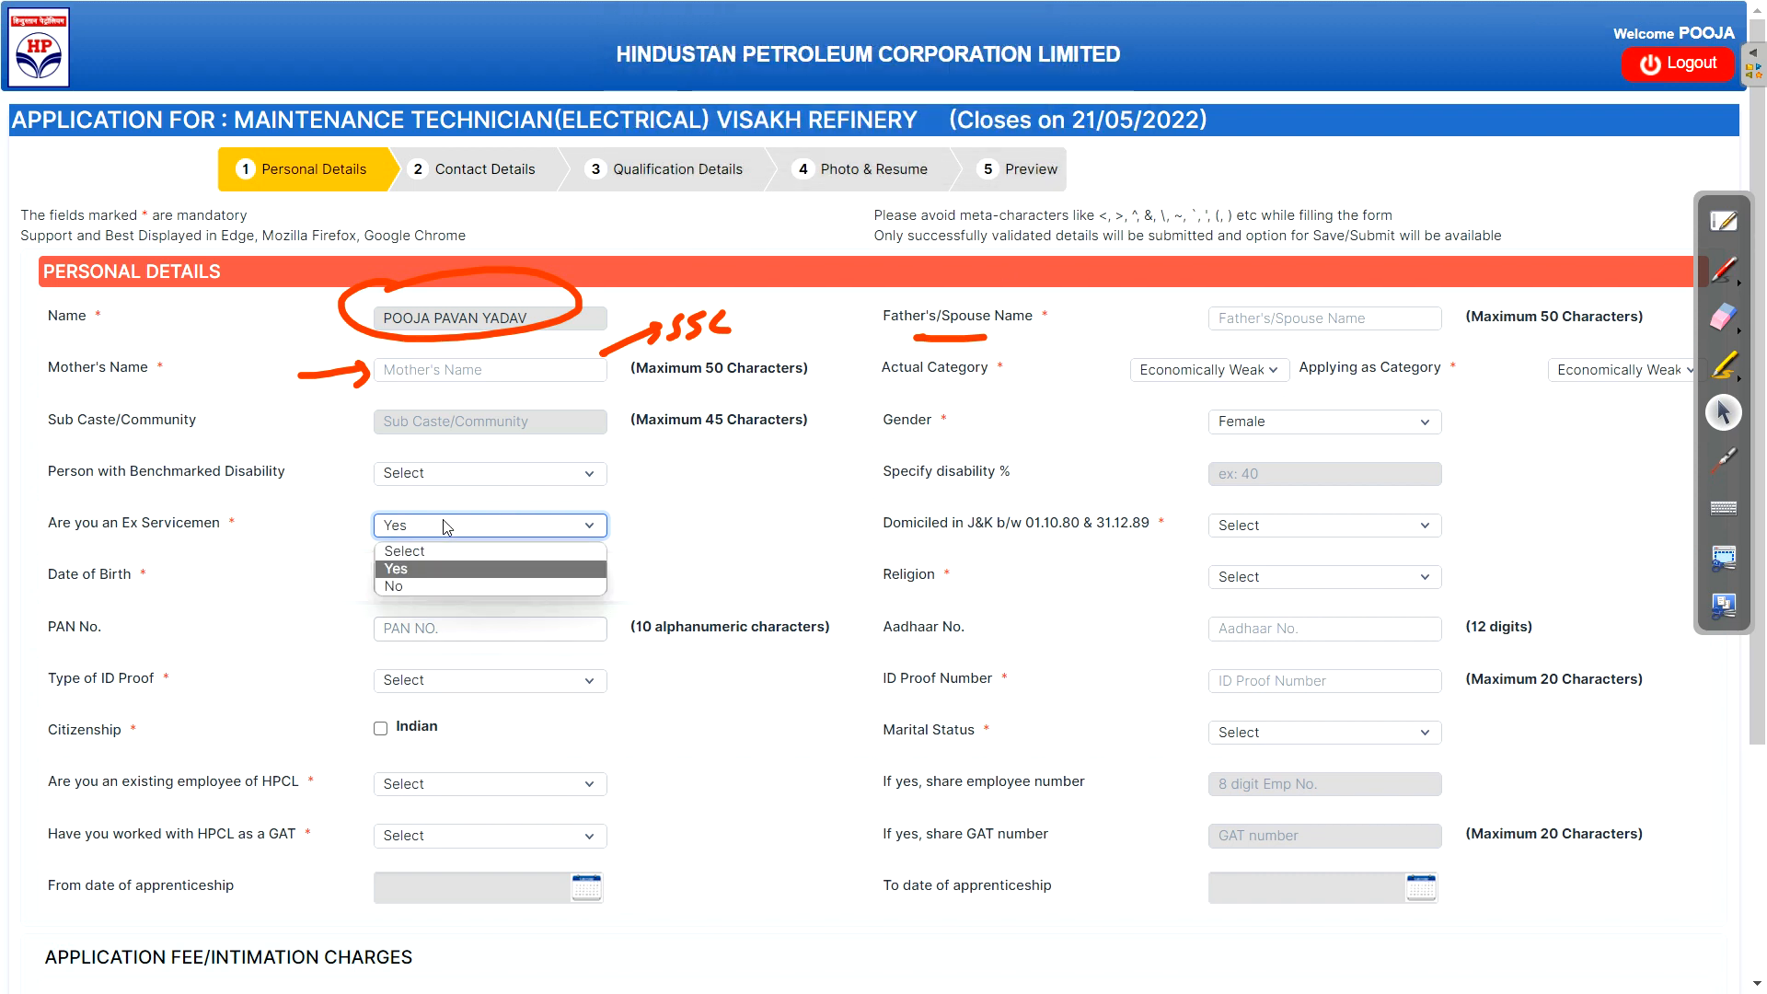
click(427, 586)
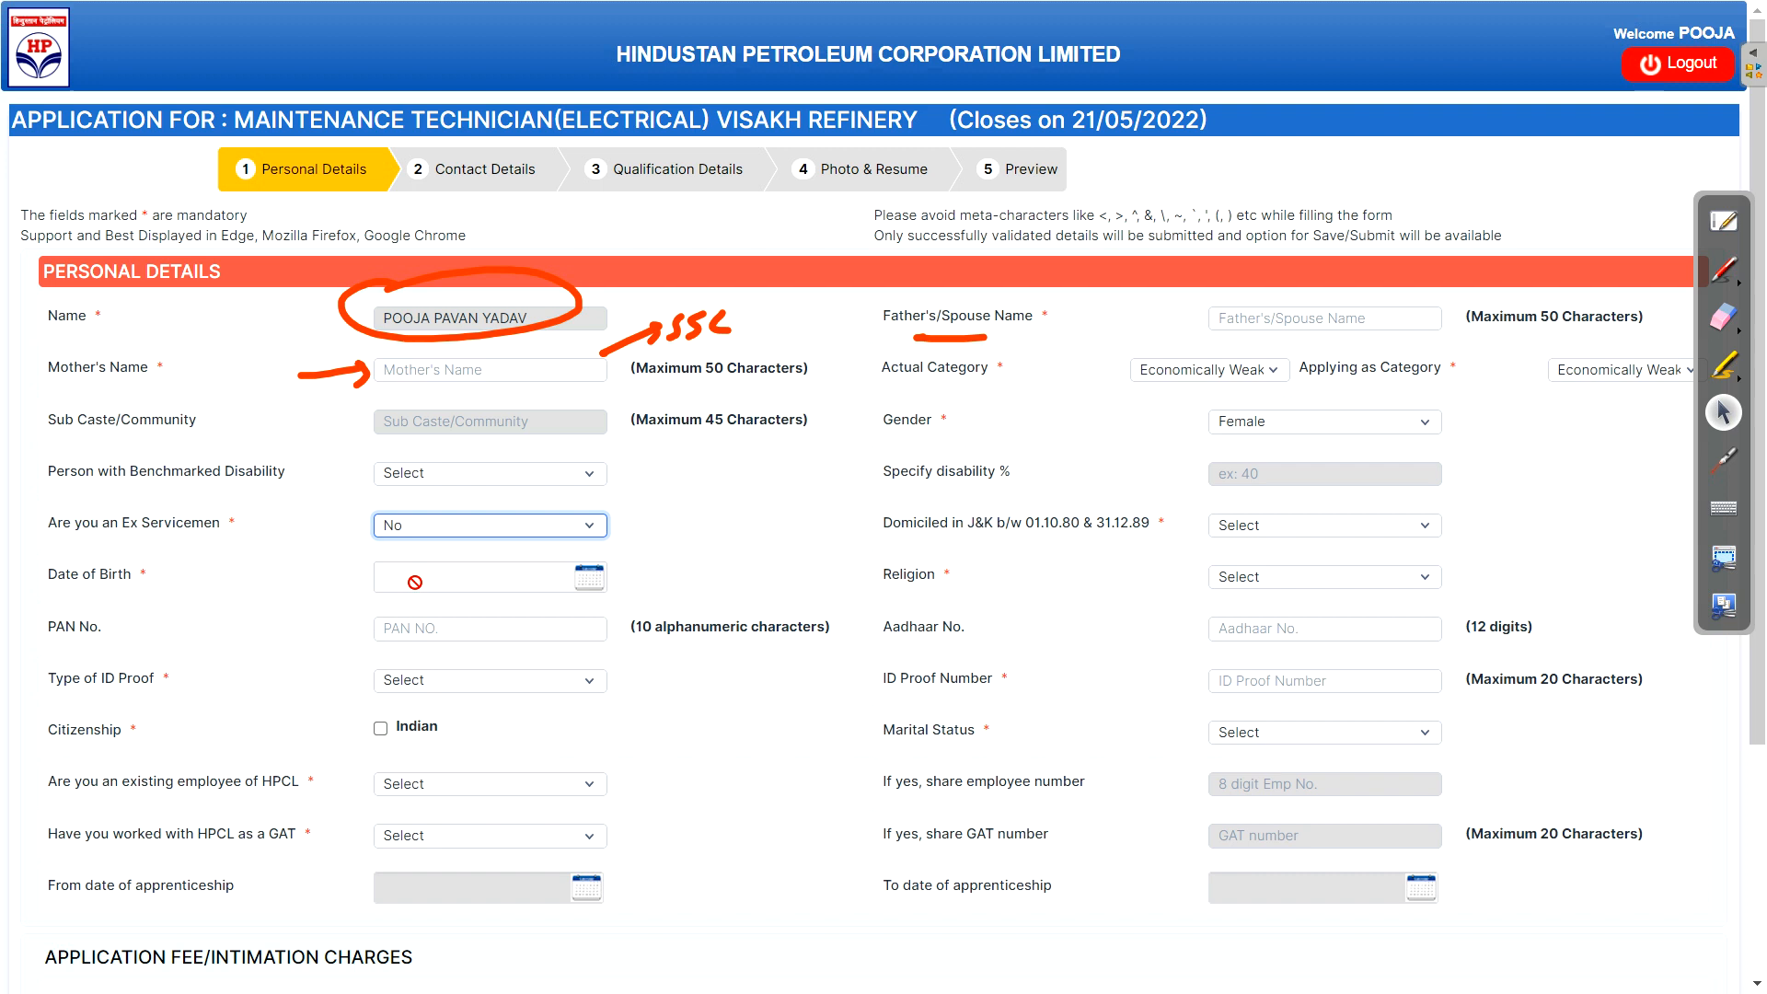
Open the Date of Birth calendar and erase all pen annotations from the screen
click(589, 577)
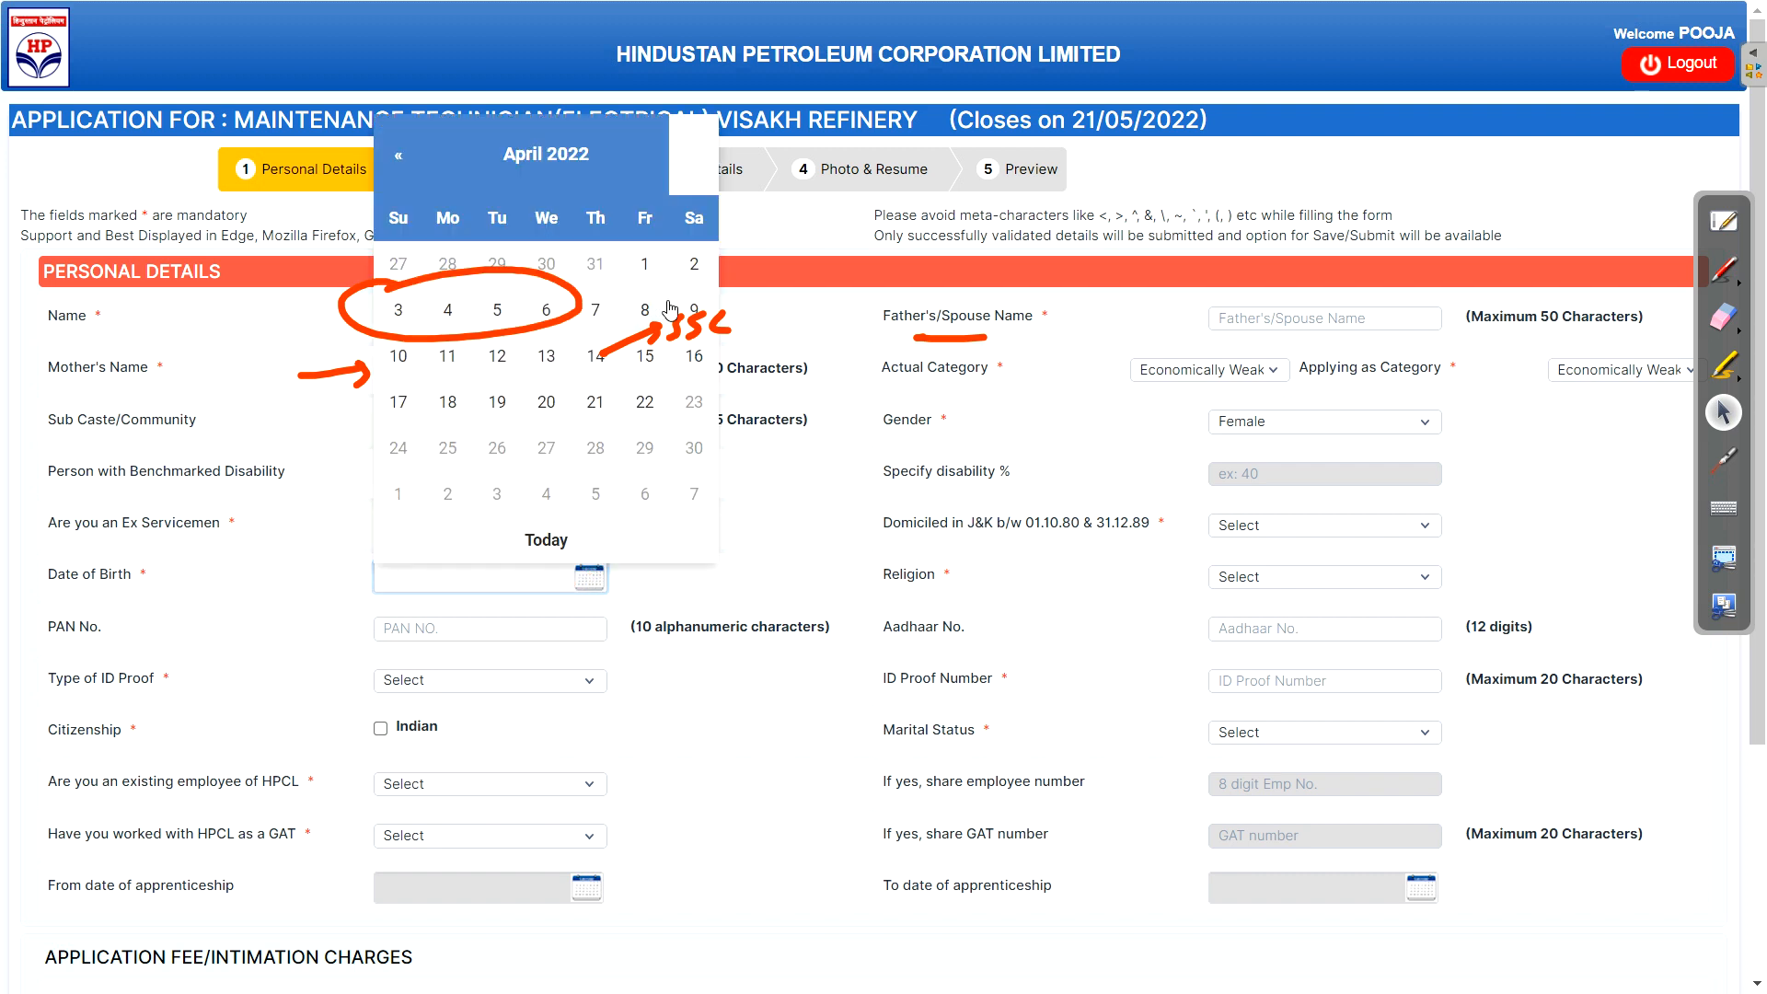
click(1729, 323)
click(1738, 337)
click(1661, 331)
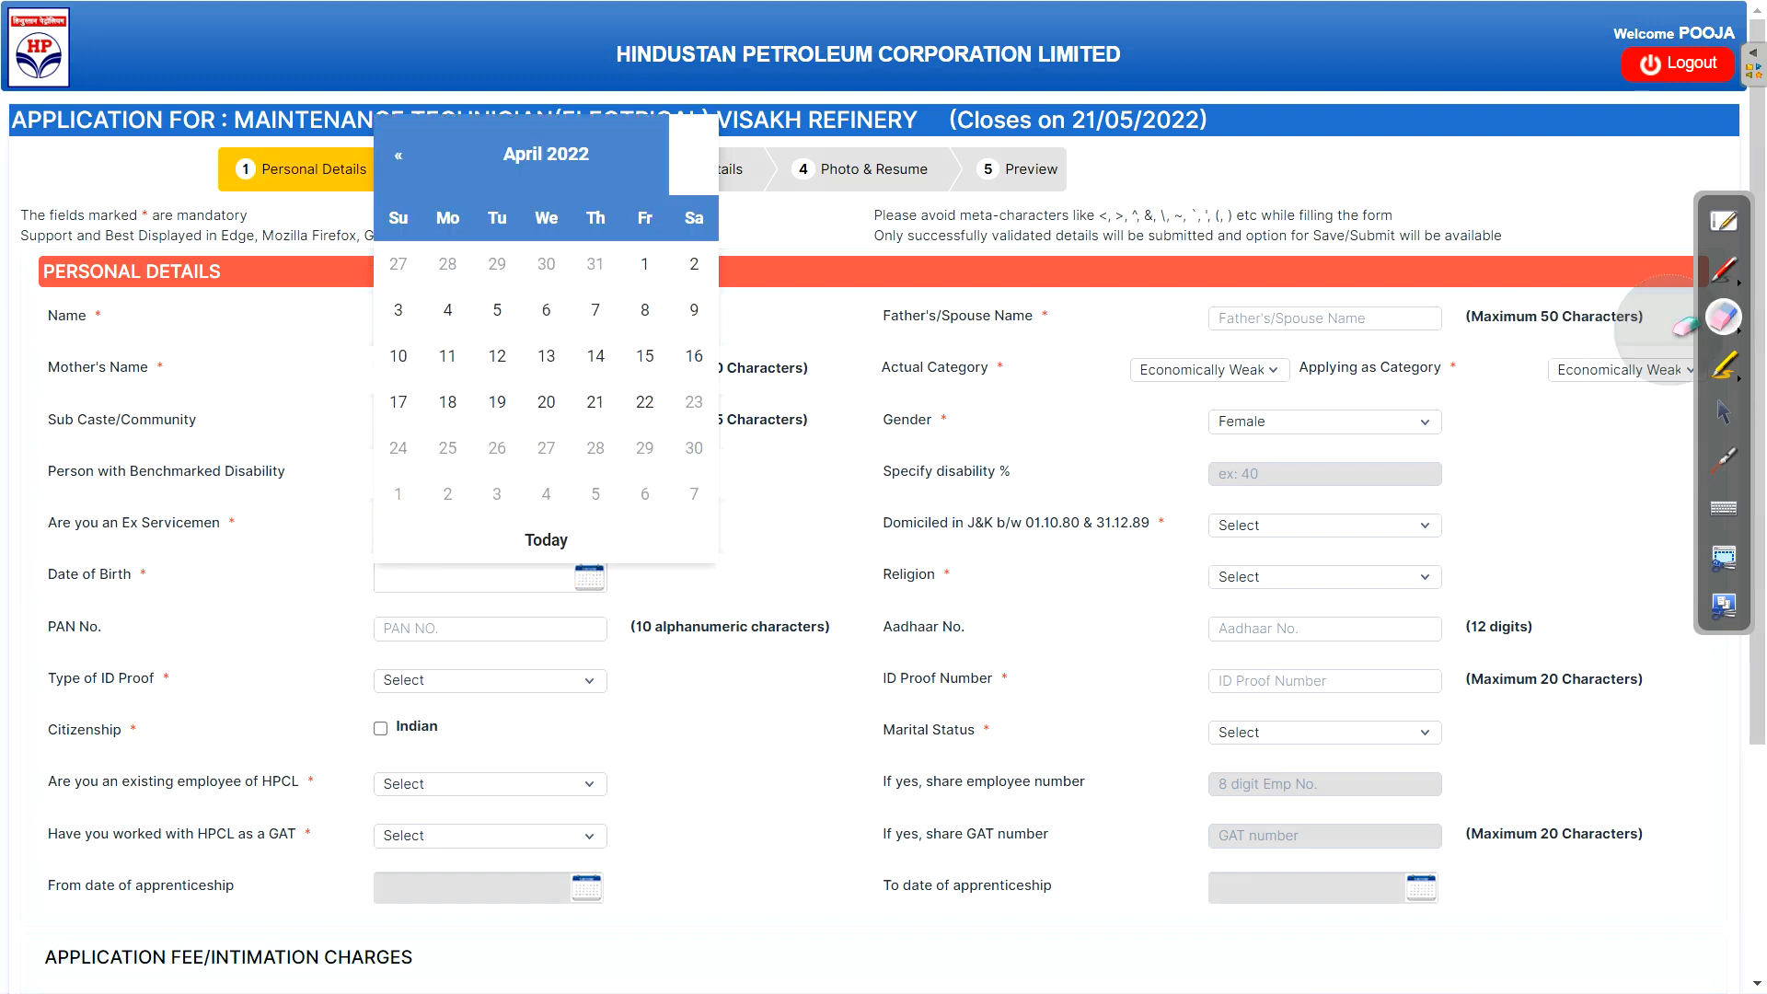
click(1724, 418)
Pick the applicant's date of birth in the calendar, going back through the decades to the birth year
click(530, 166)
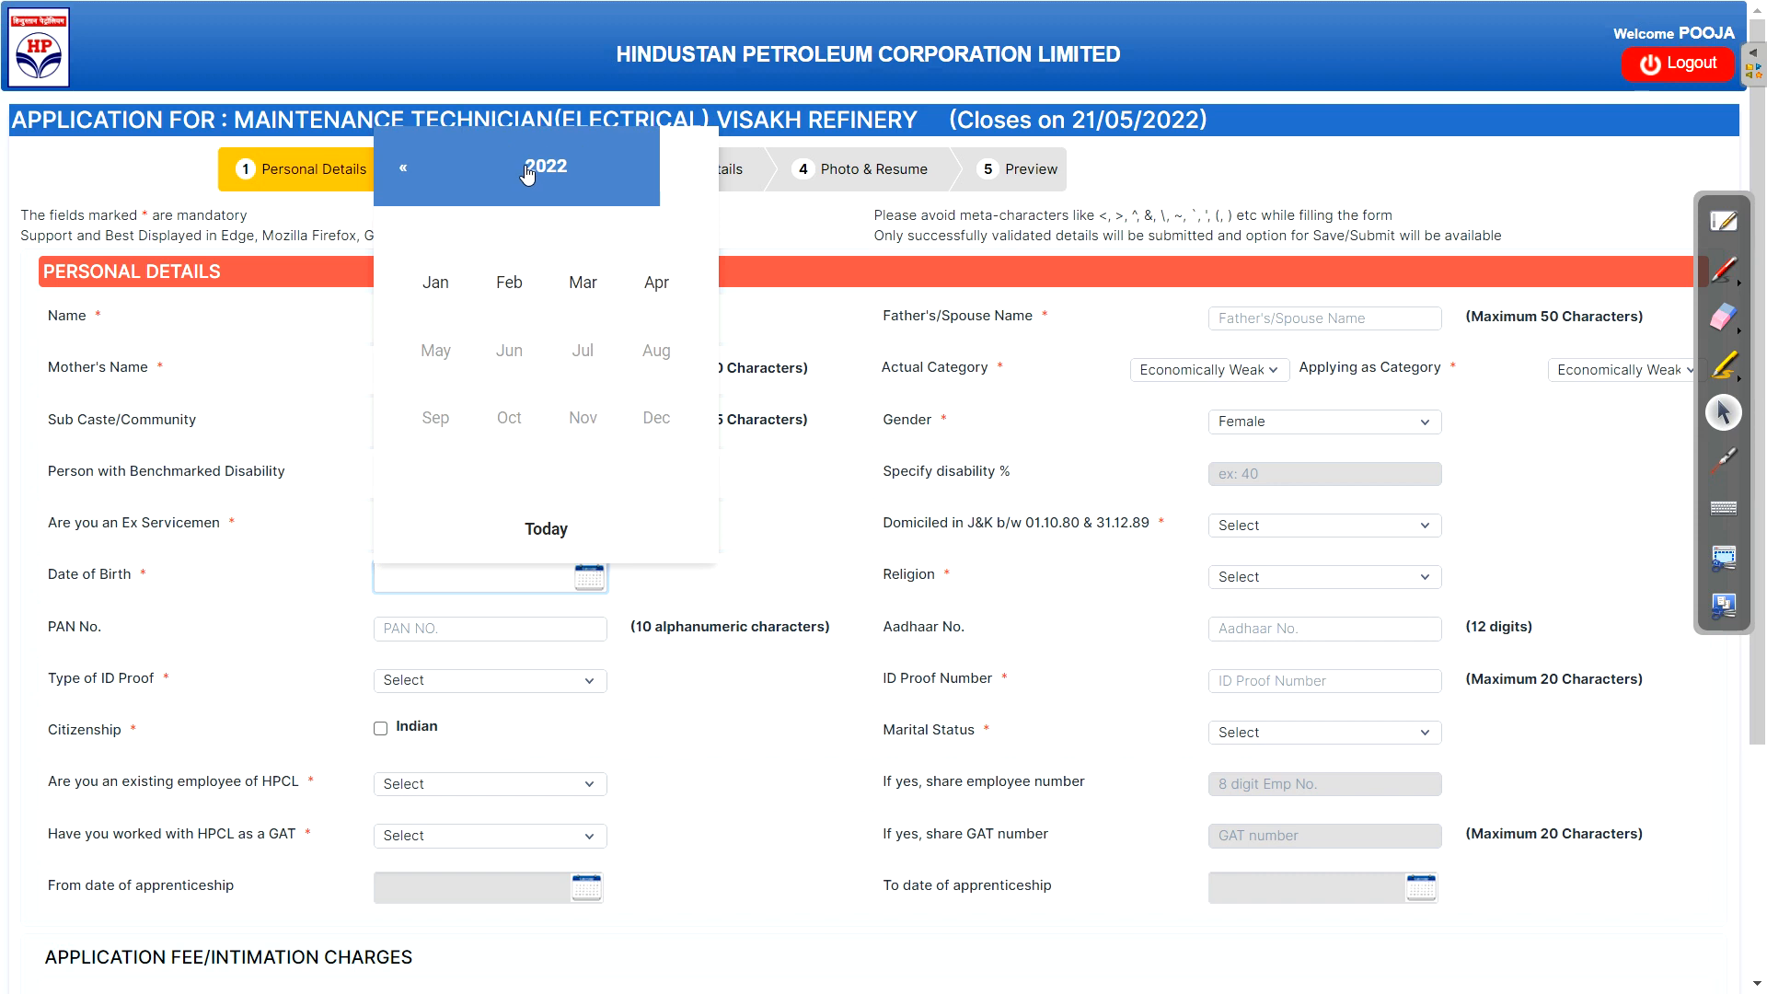
click(533, 166)
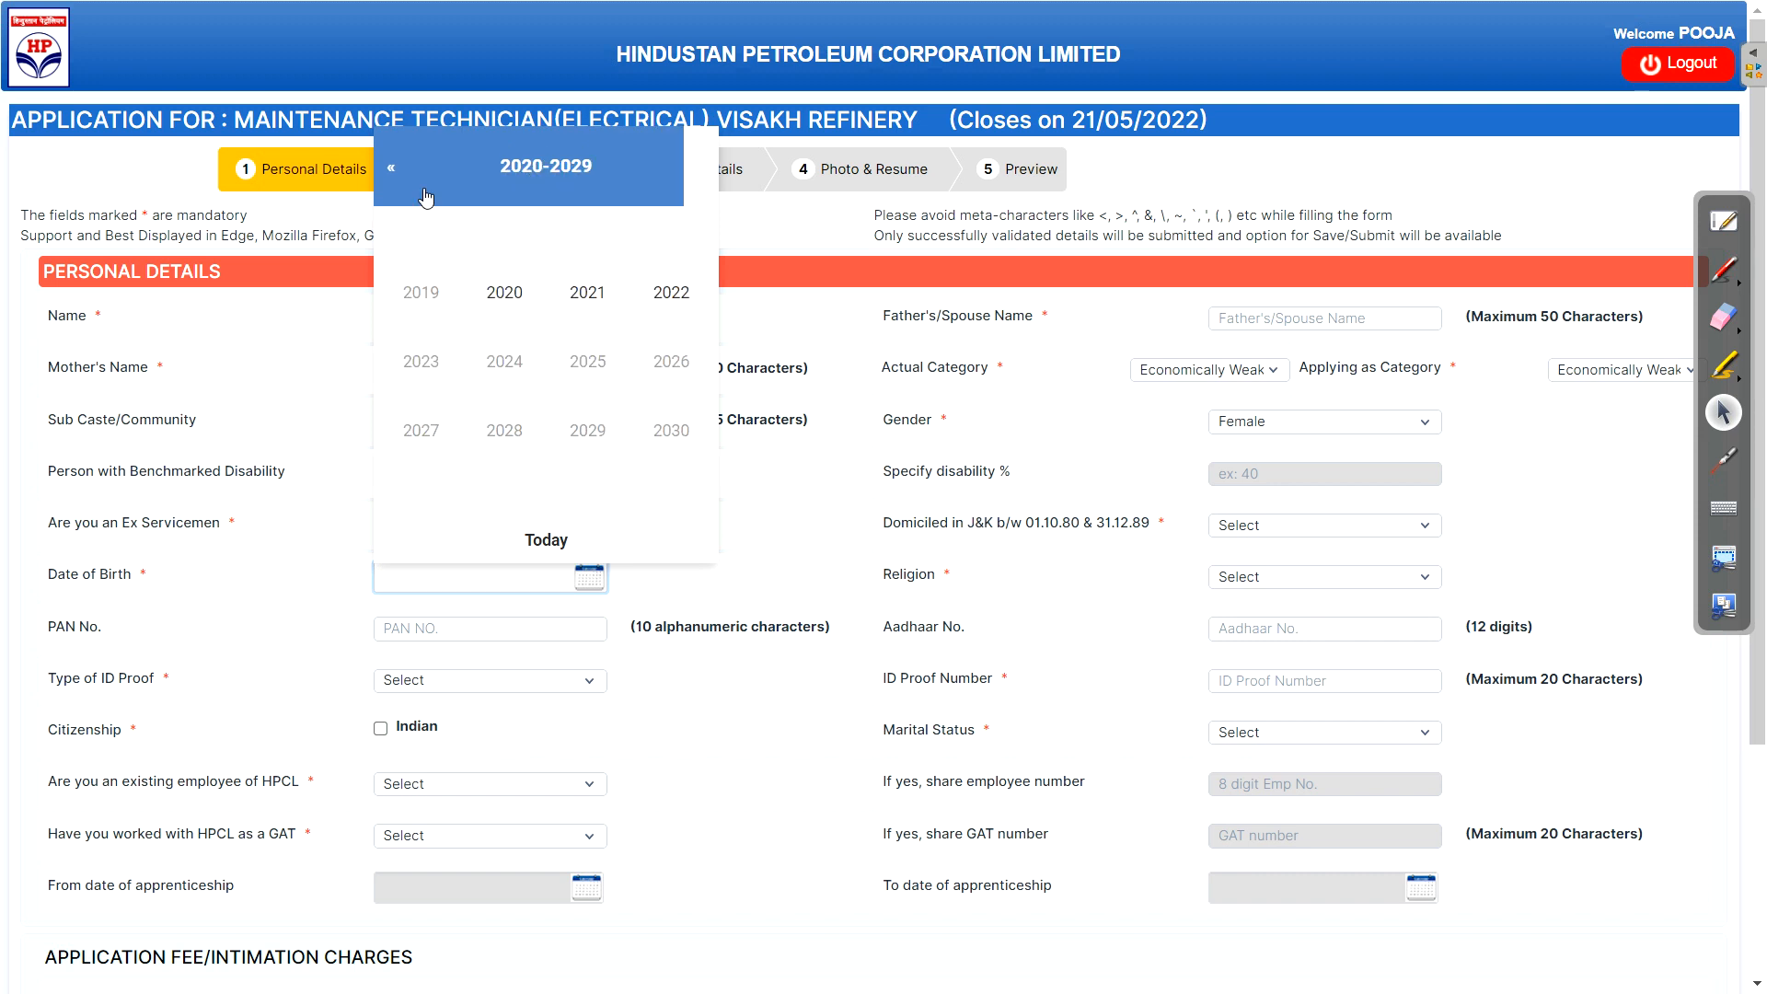
click(398, 180)
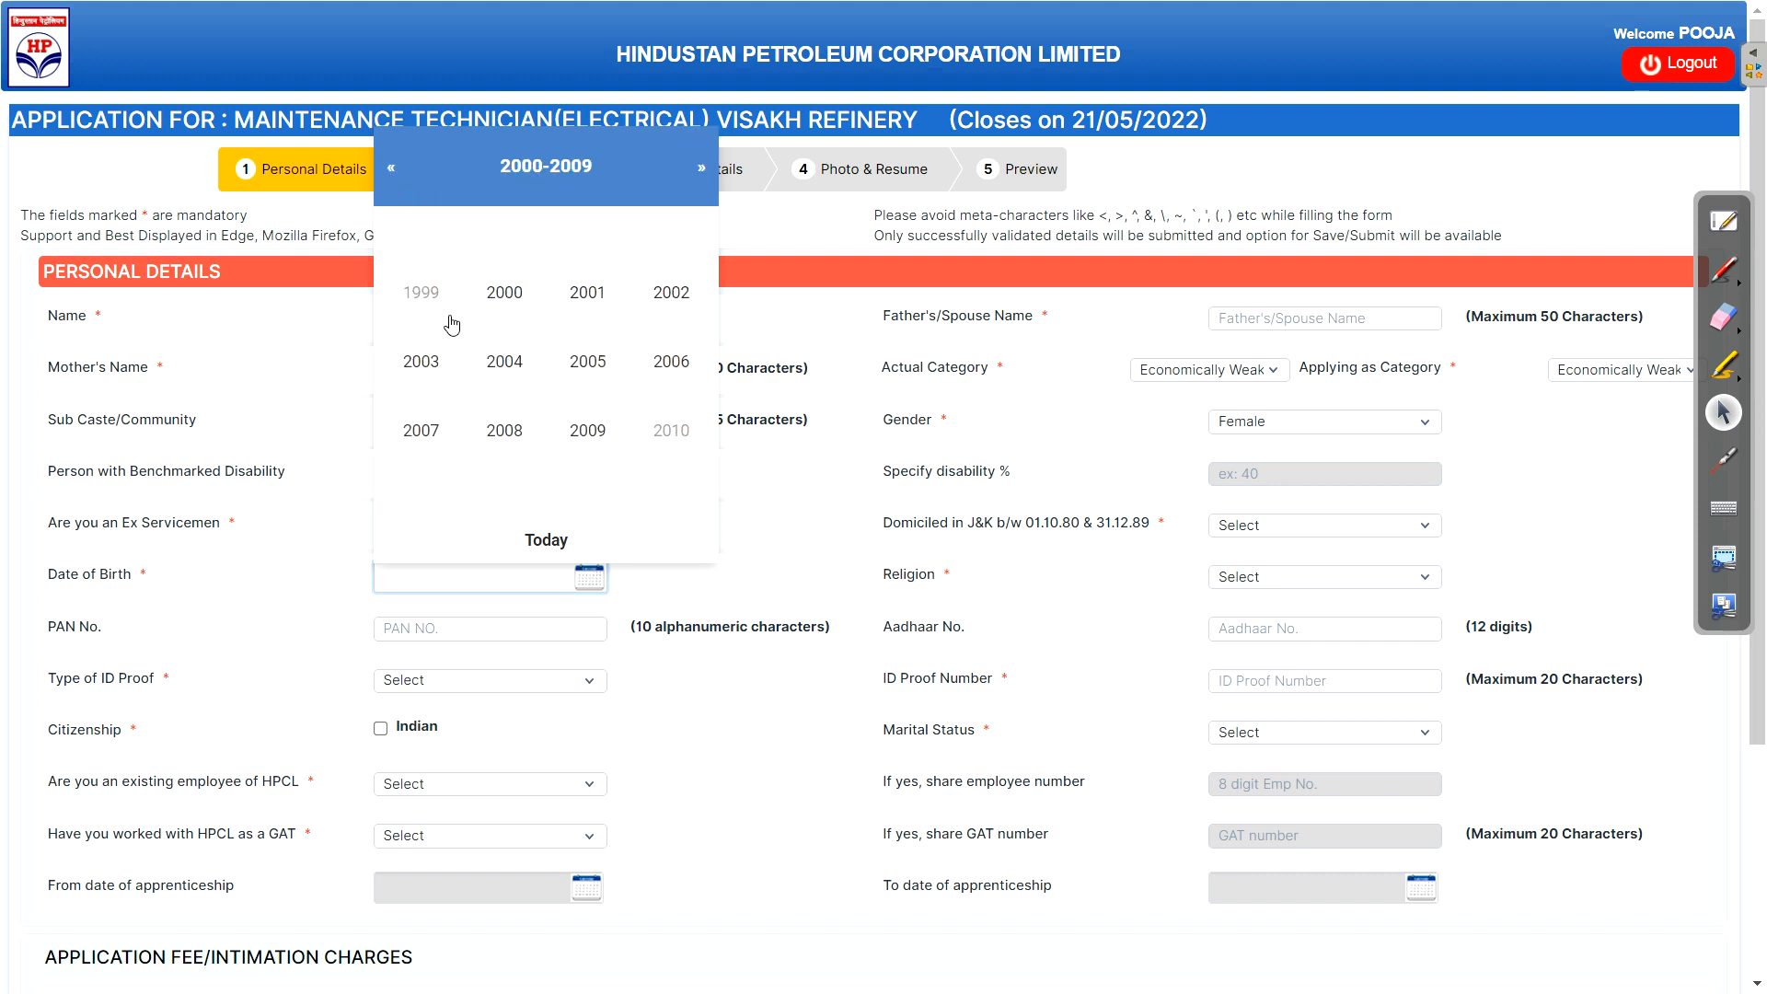
click(395, 173)
click(504, 359)
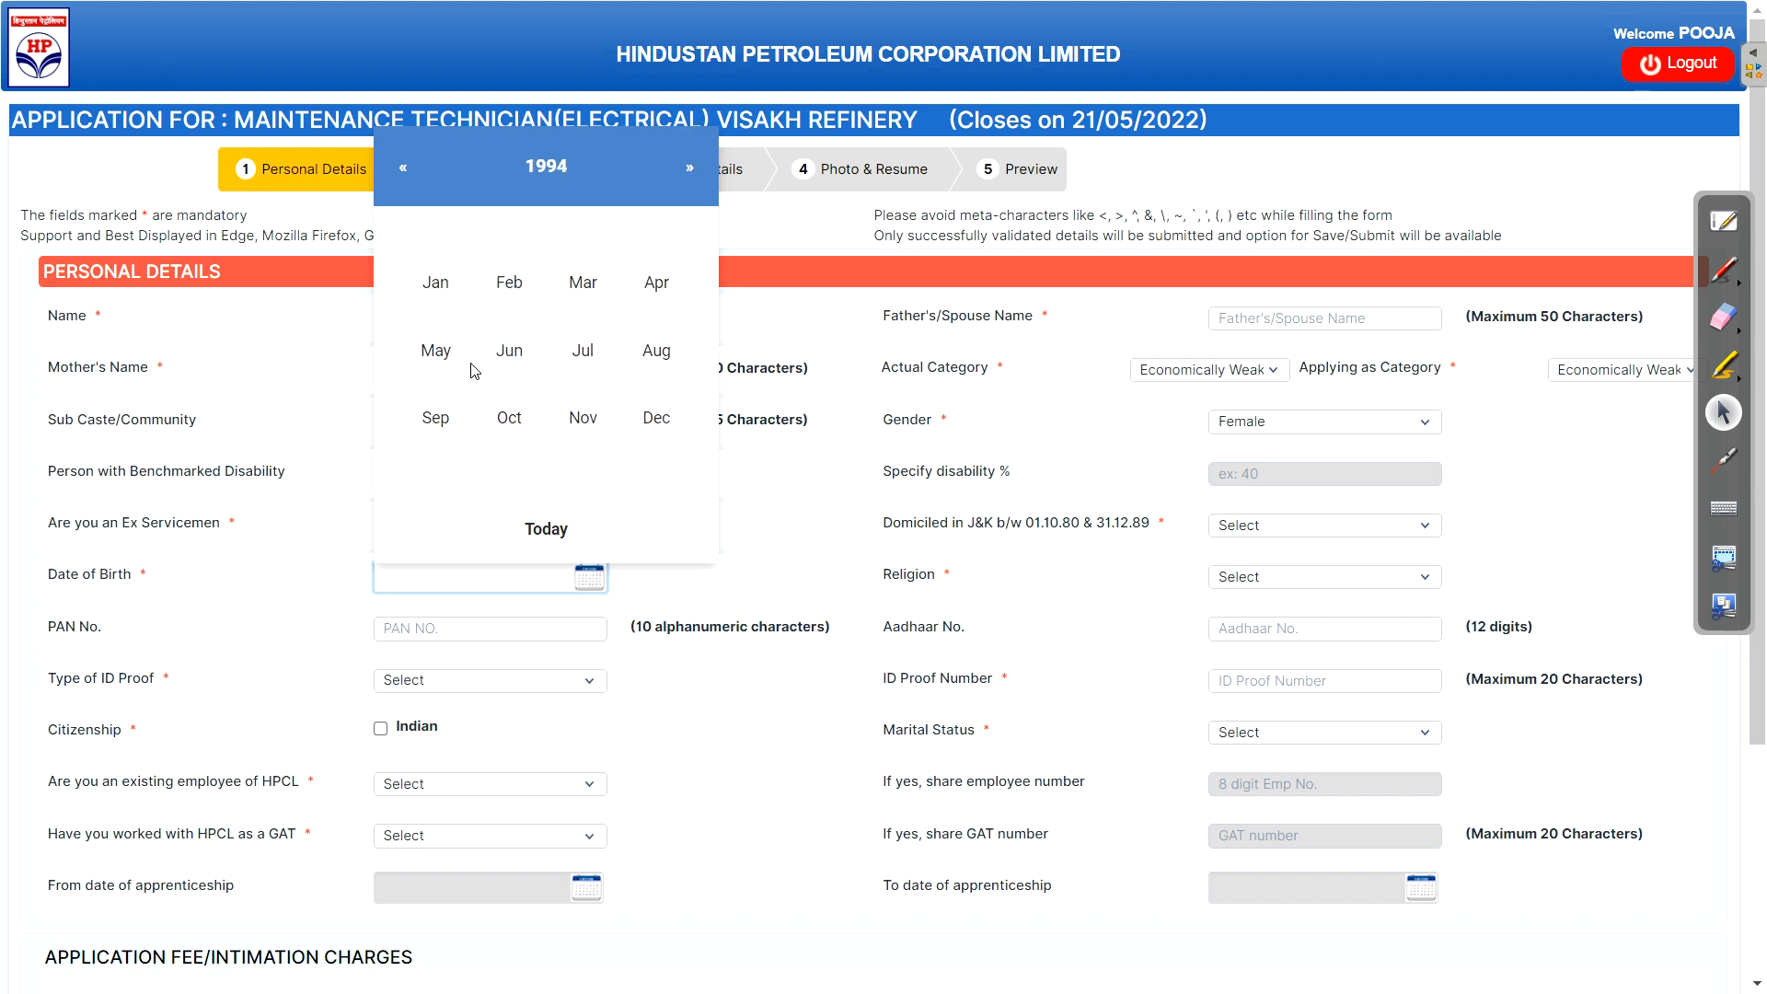
click(436, 290)
click(706, 275)
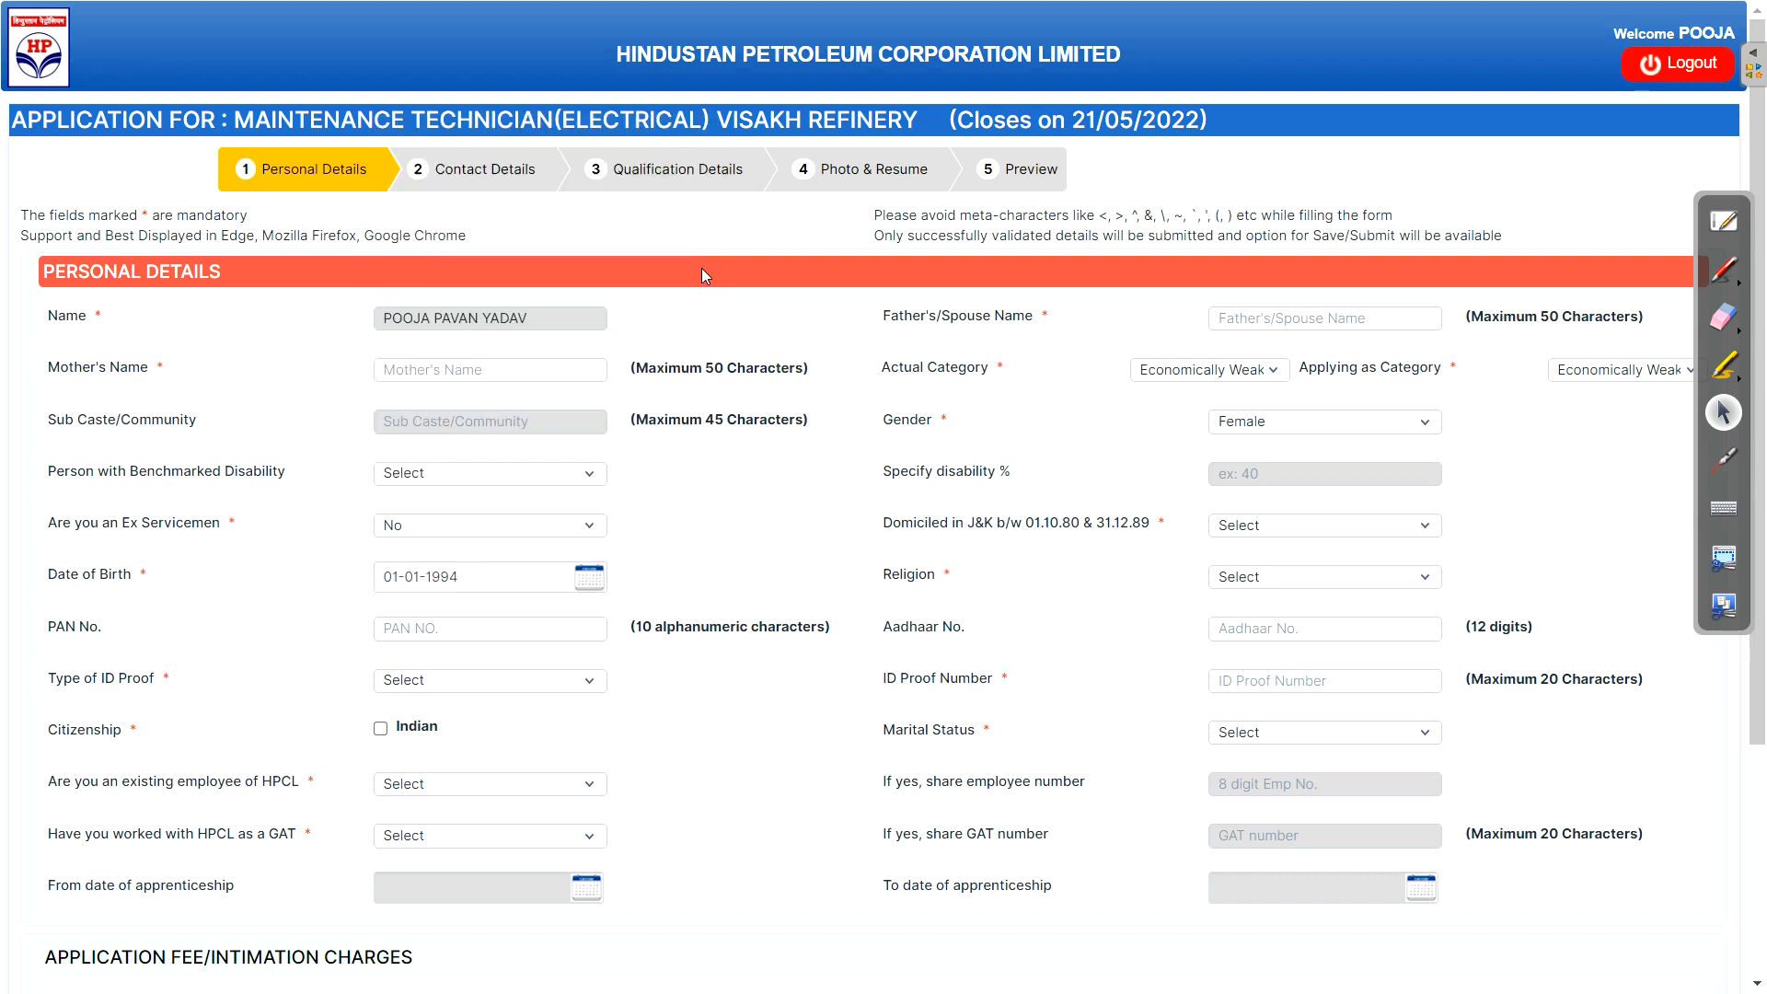
click(439, 629)
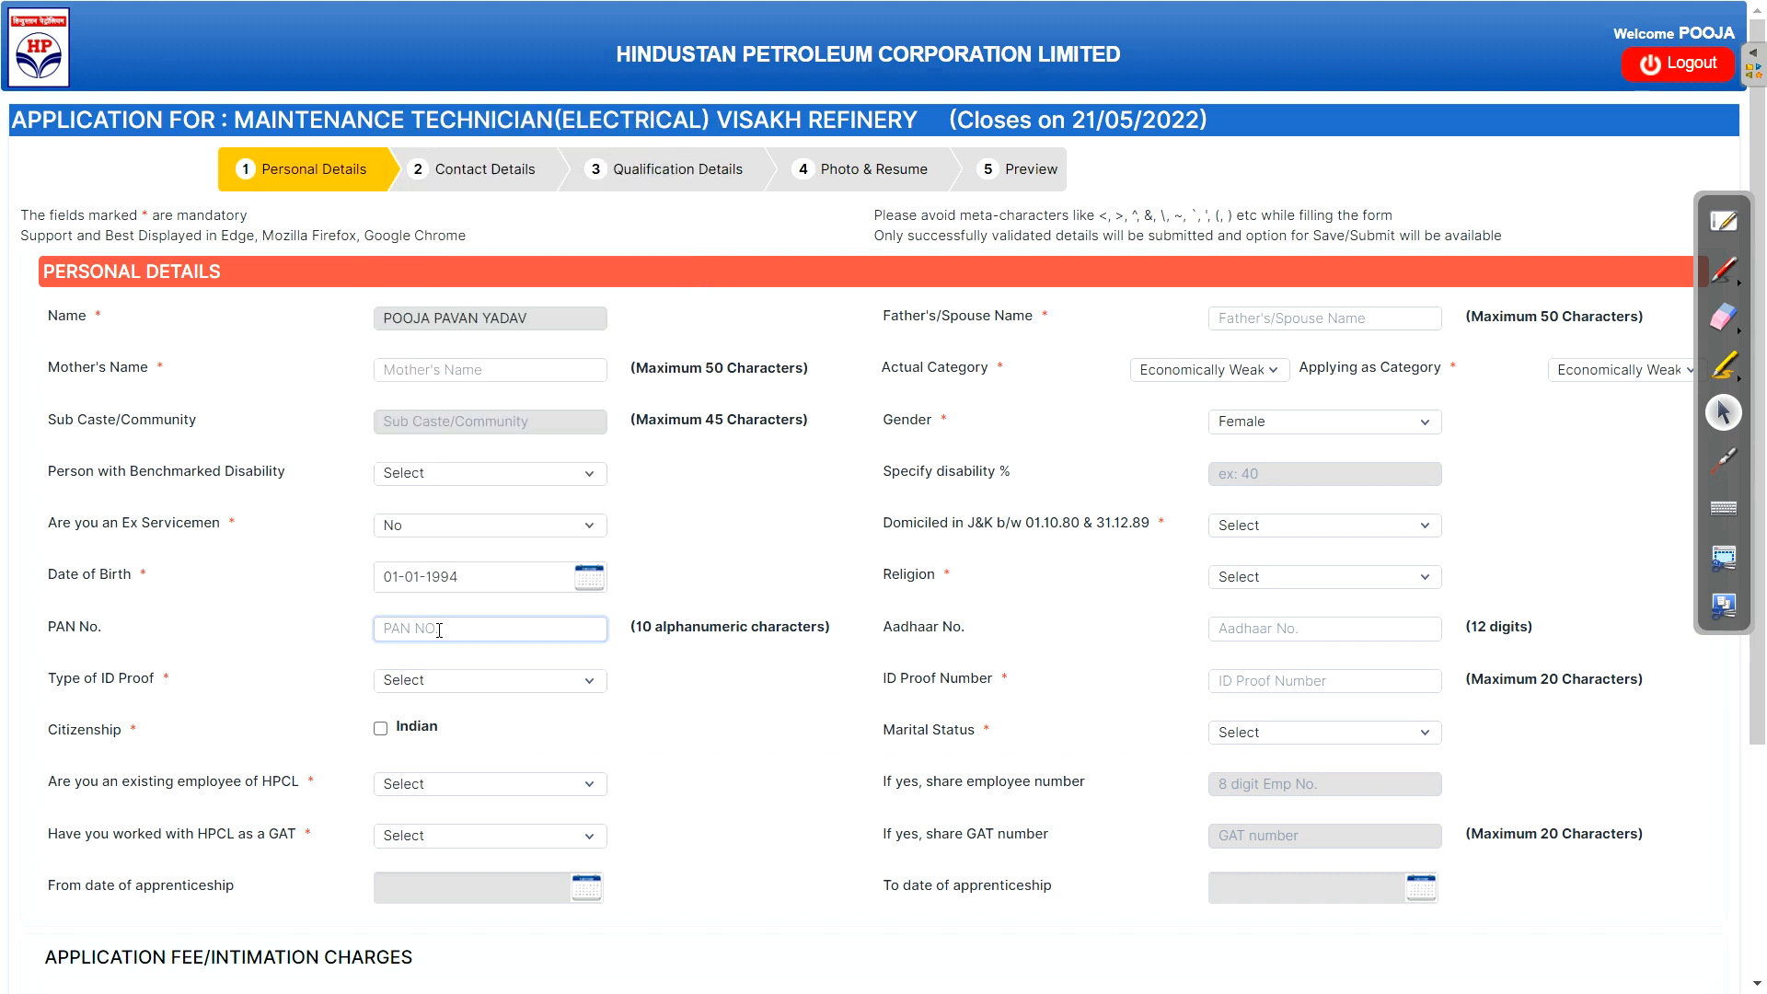
click(122, 627)
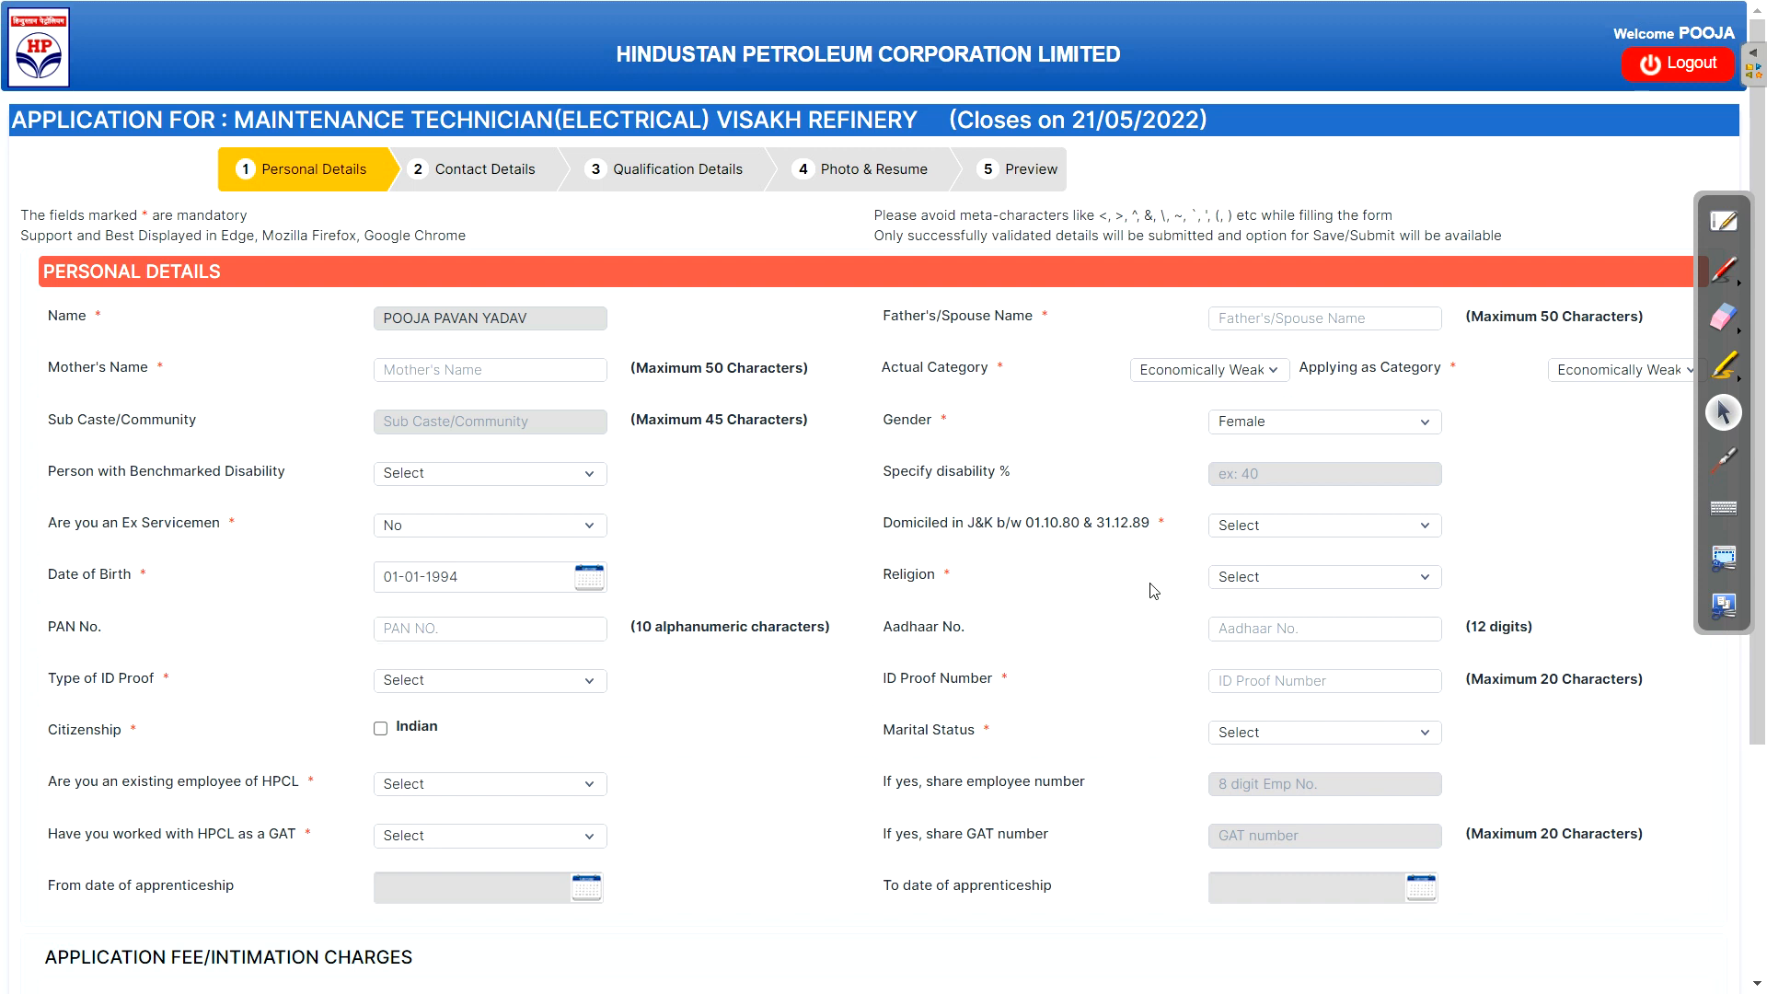
click(1240, 635)
Set the J&K domicile question to No, accepting the domicile certificate notice raised along the way, and set Religion to Hindu
click(1271, 525)
click(1248, 588)
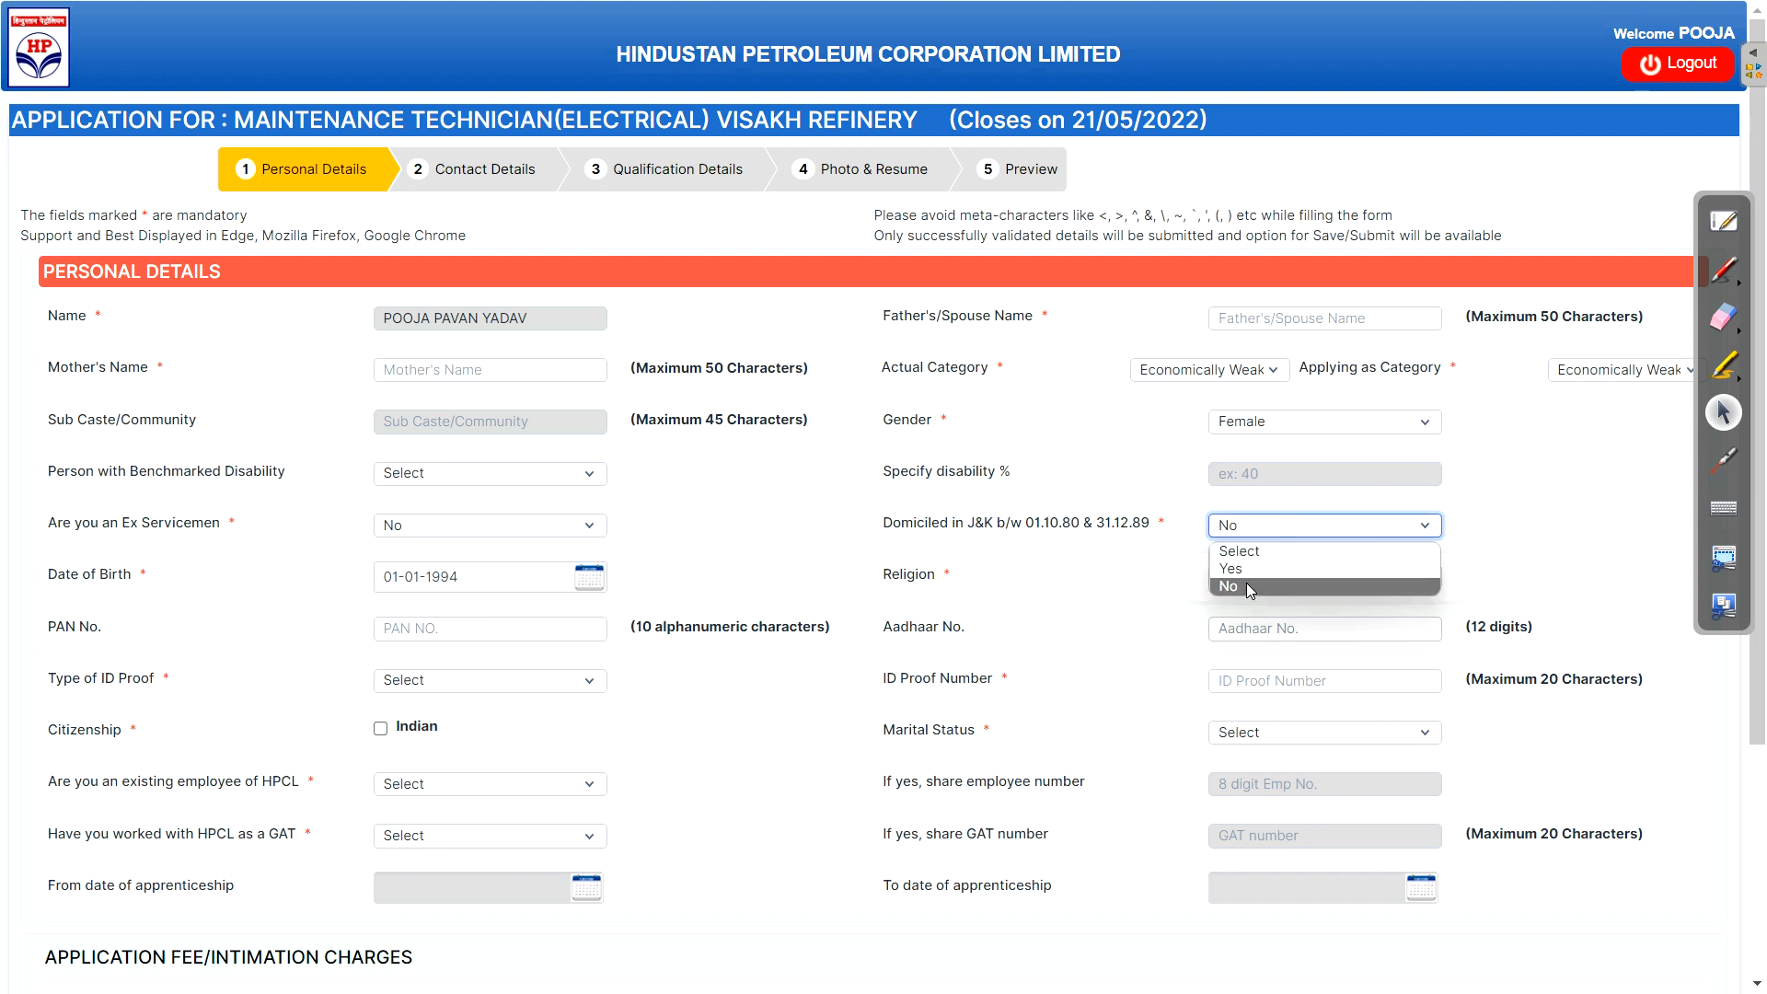
click(1265, 528)
click(1261, 586)
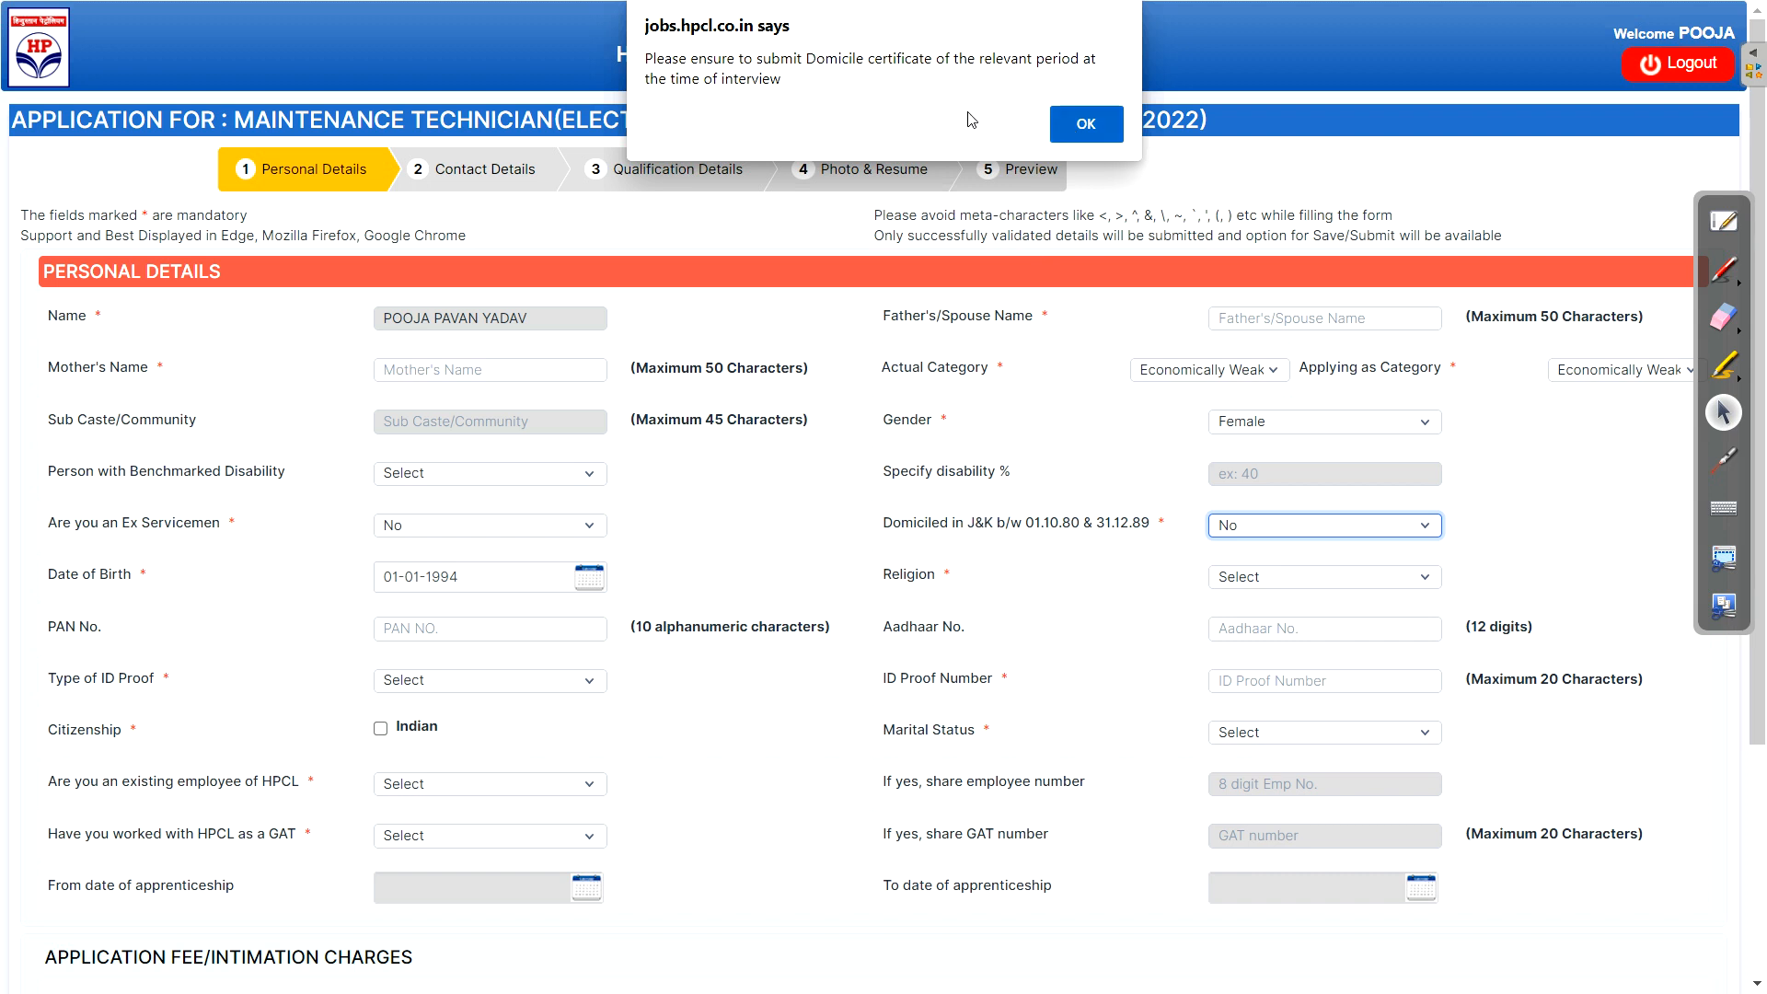
click(1056, 134)
click(1252, 543)
click(1241, 586)
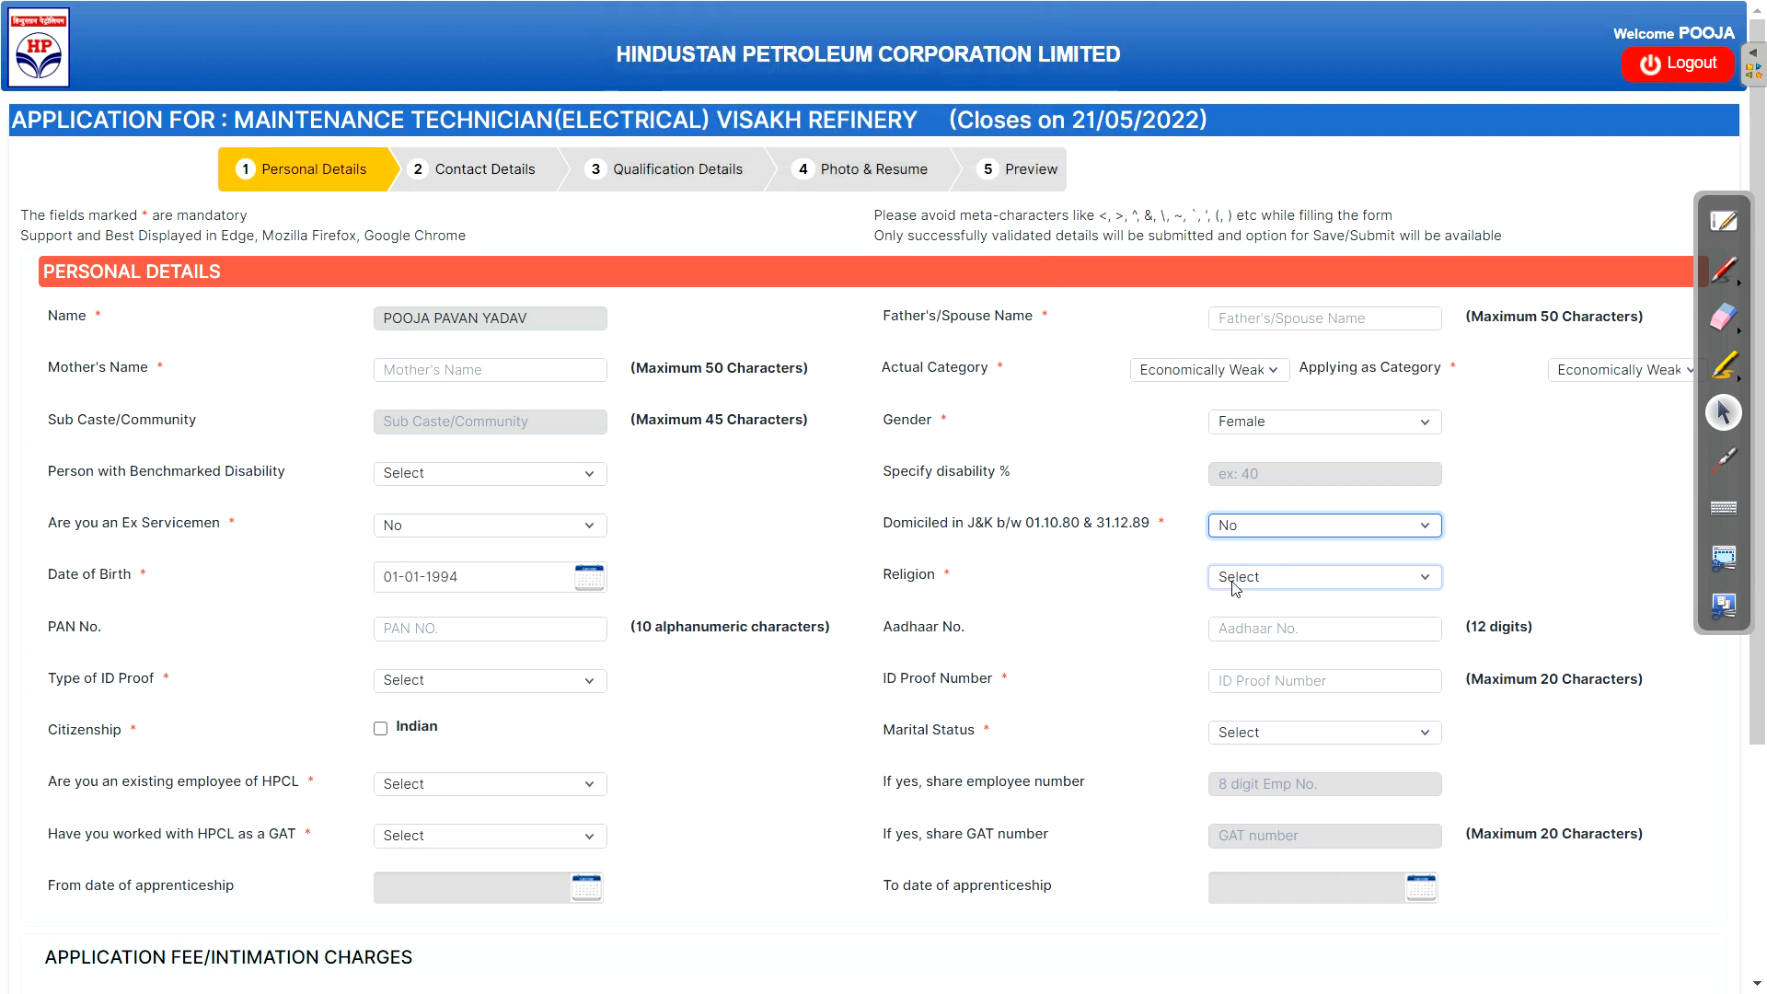
click(1233, 577)
click(1234, 614)
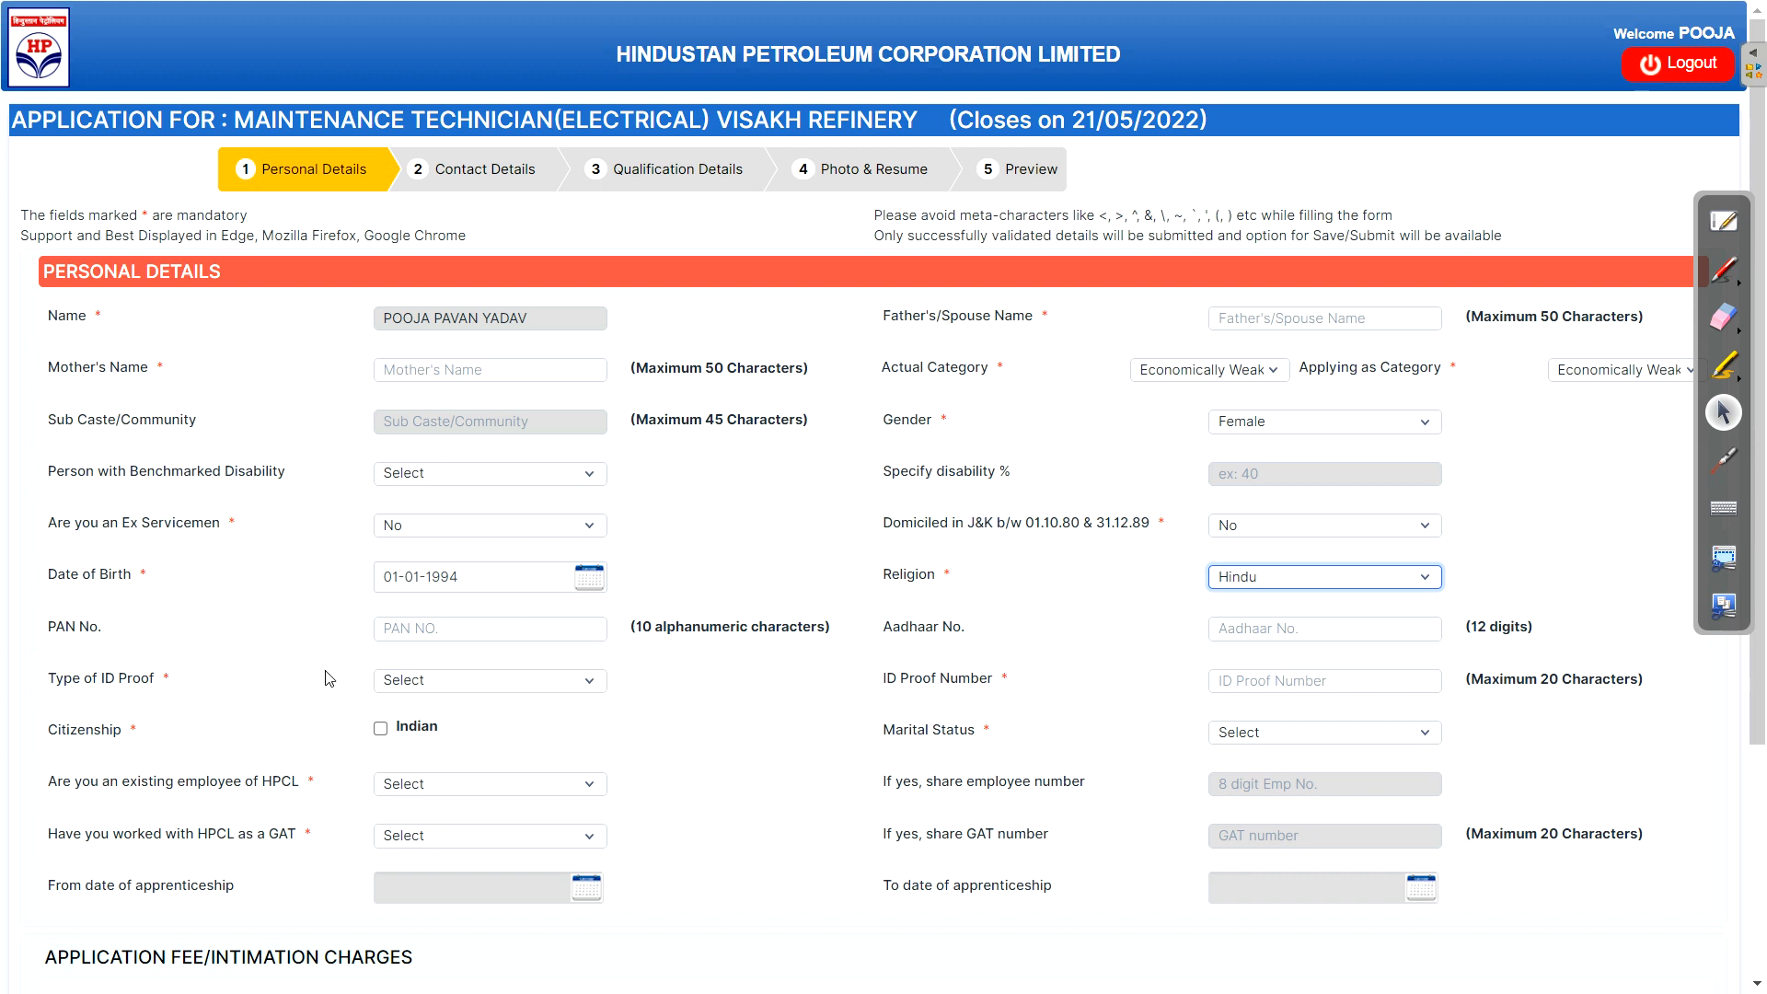
Set Type of ID Proof to Govt. ID Proof and mark Citizenship as Indian
click(443, 681)
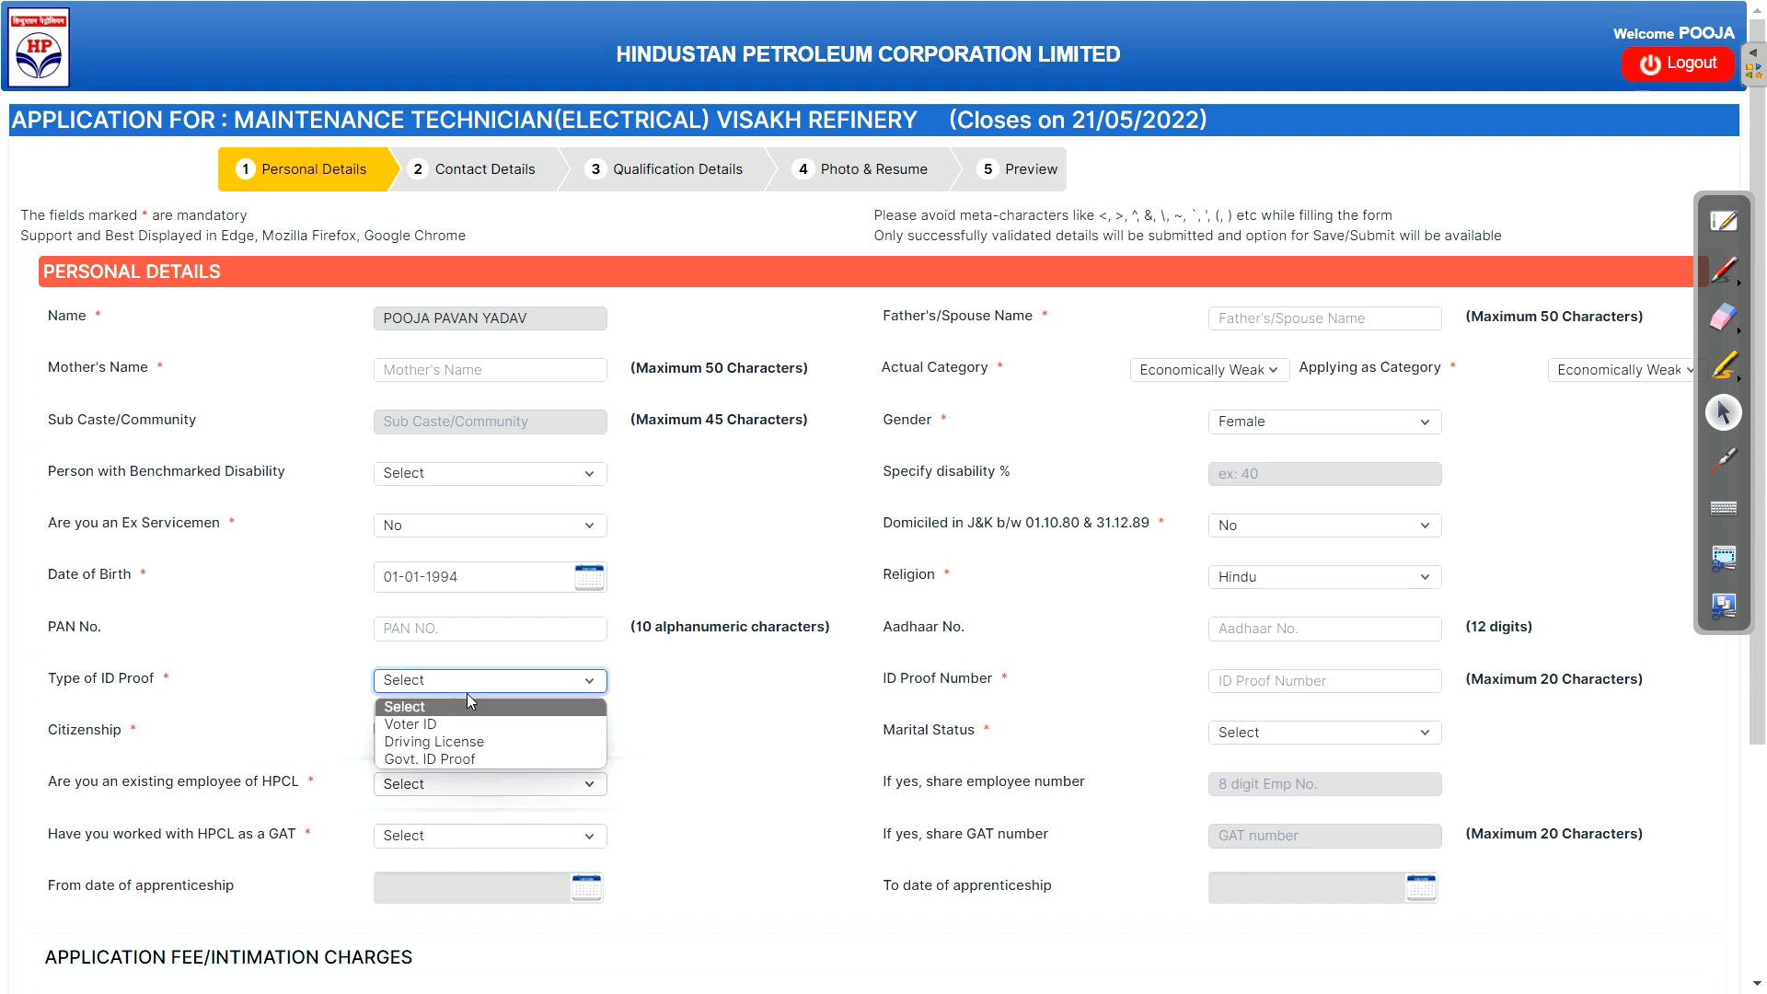
click(449, 760)
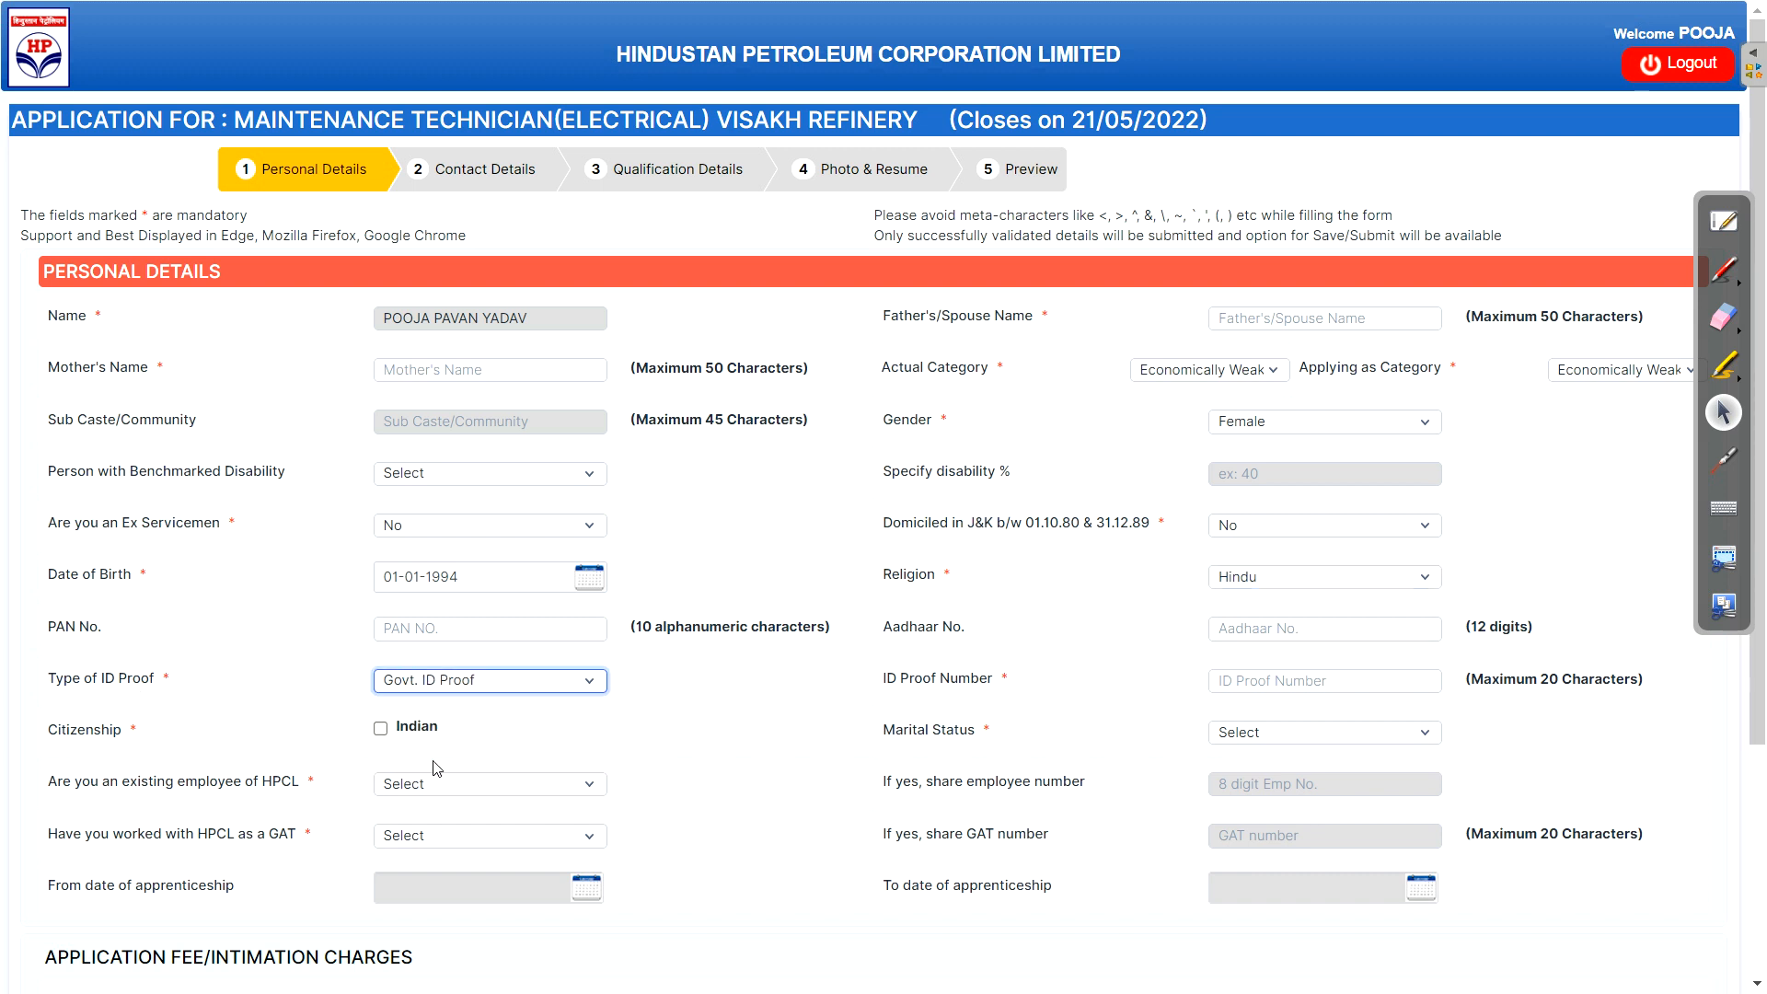
click(380, 728)
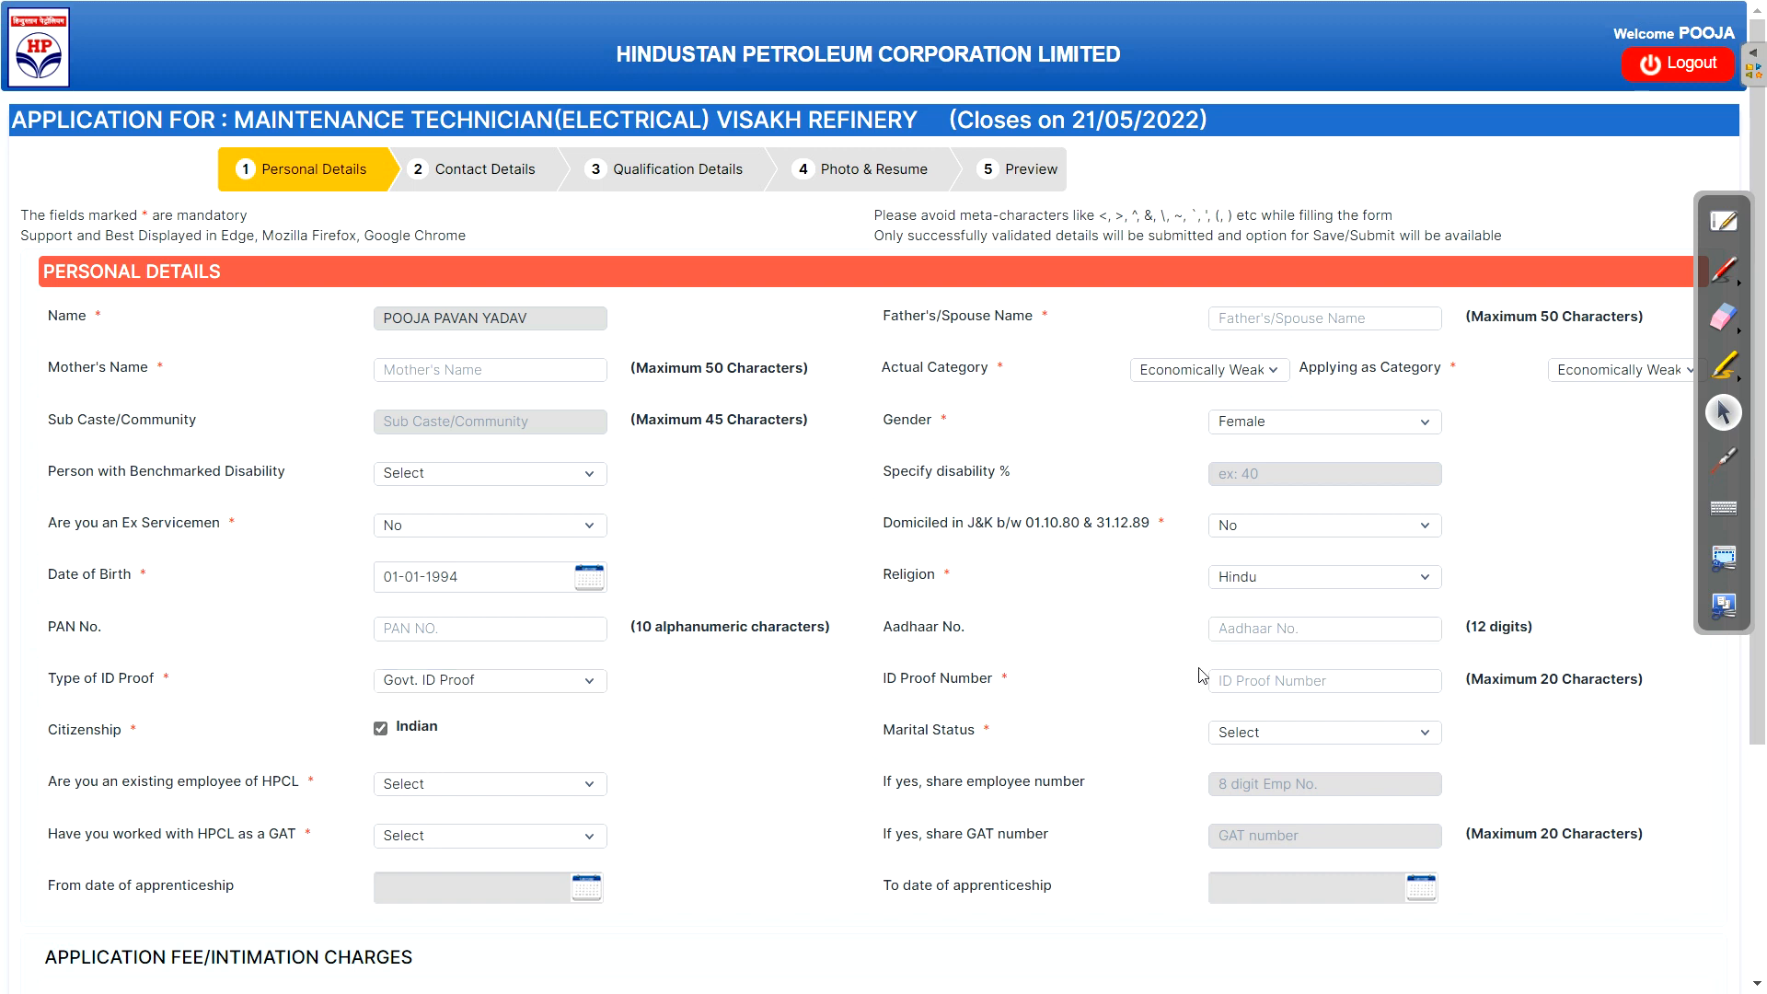
click(1234, 685)
click(418, 681)
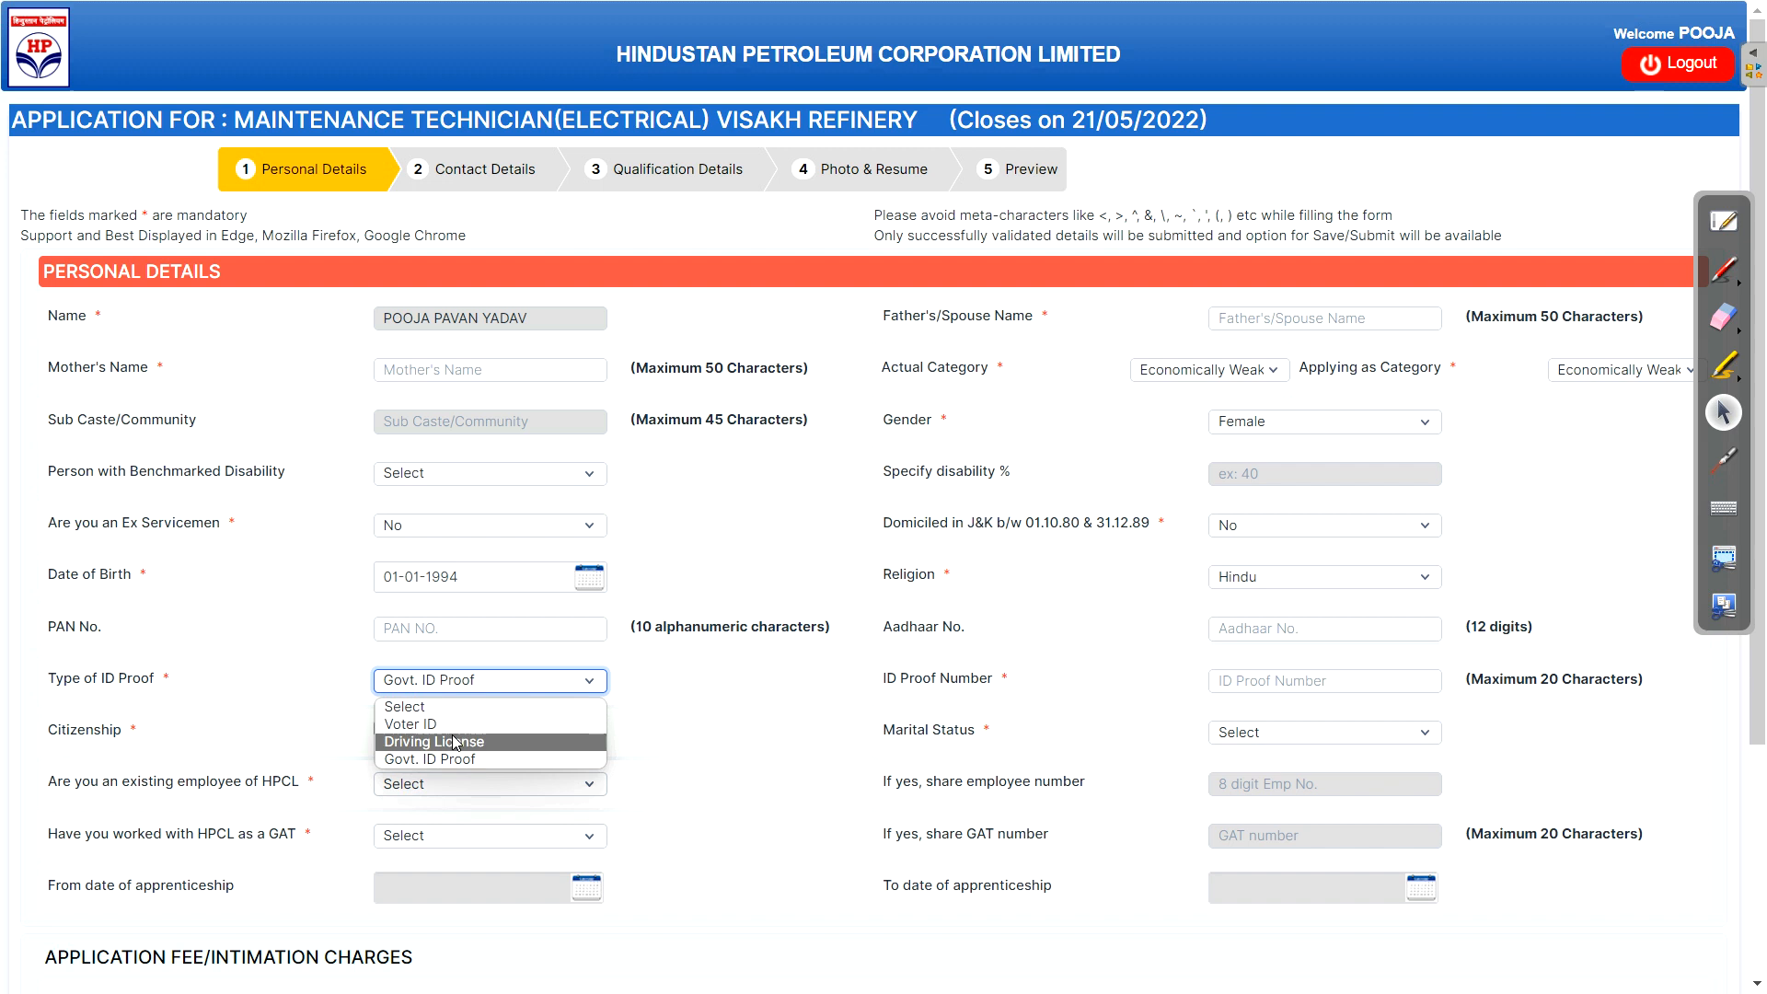
click(925, 724)
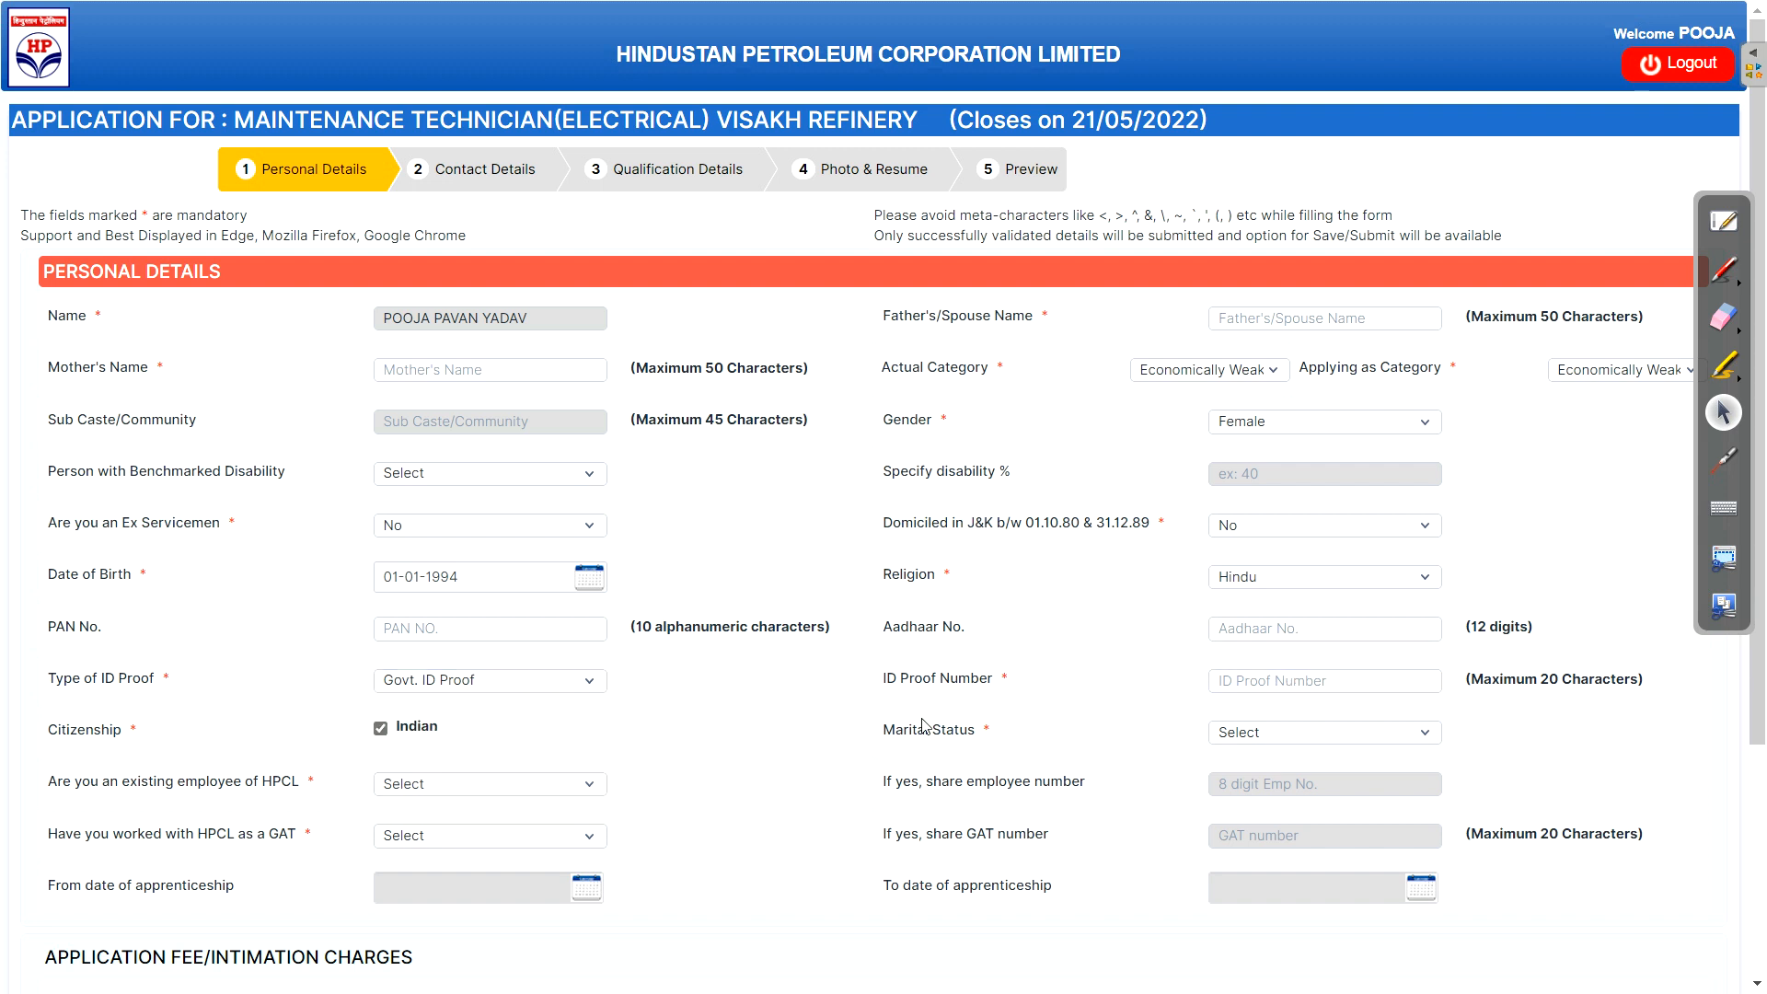
Set Marital Status to Unmarried, and answer the existing HPCL employee question with No after trying Yes
click(1233, 732)
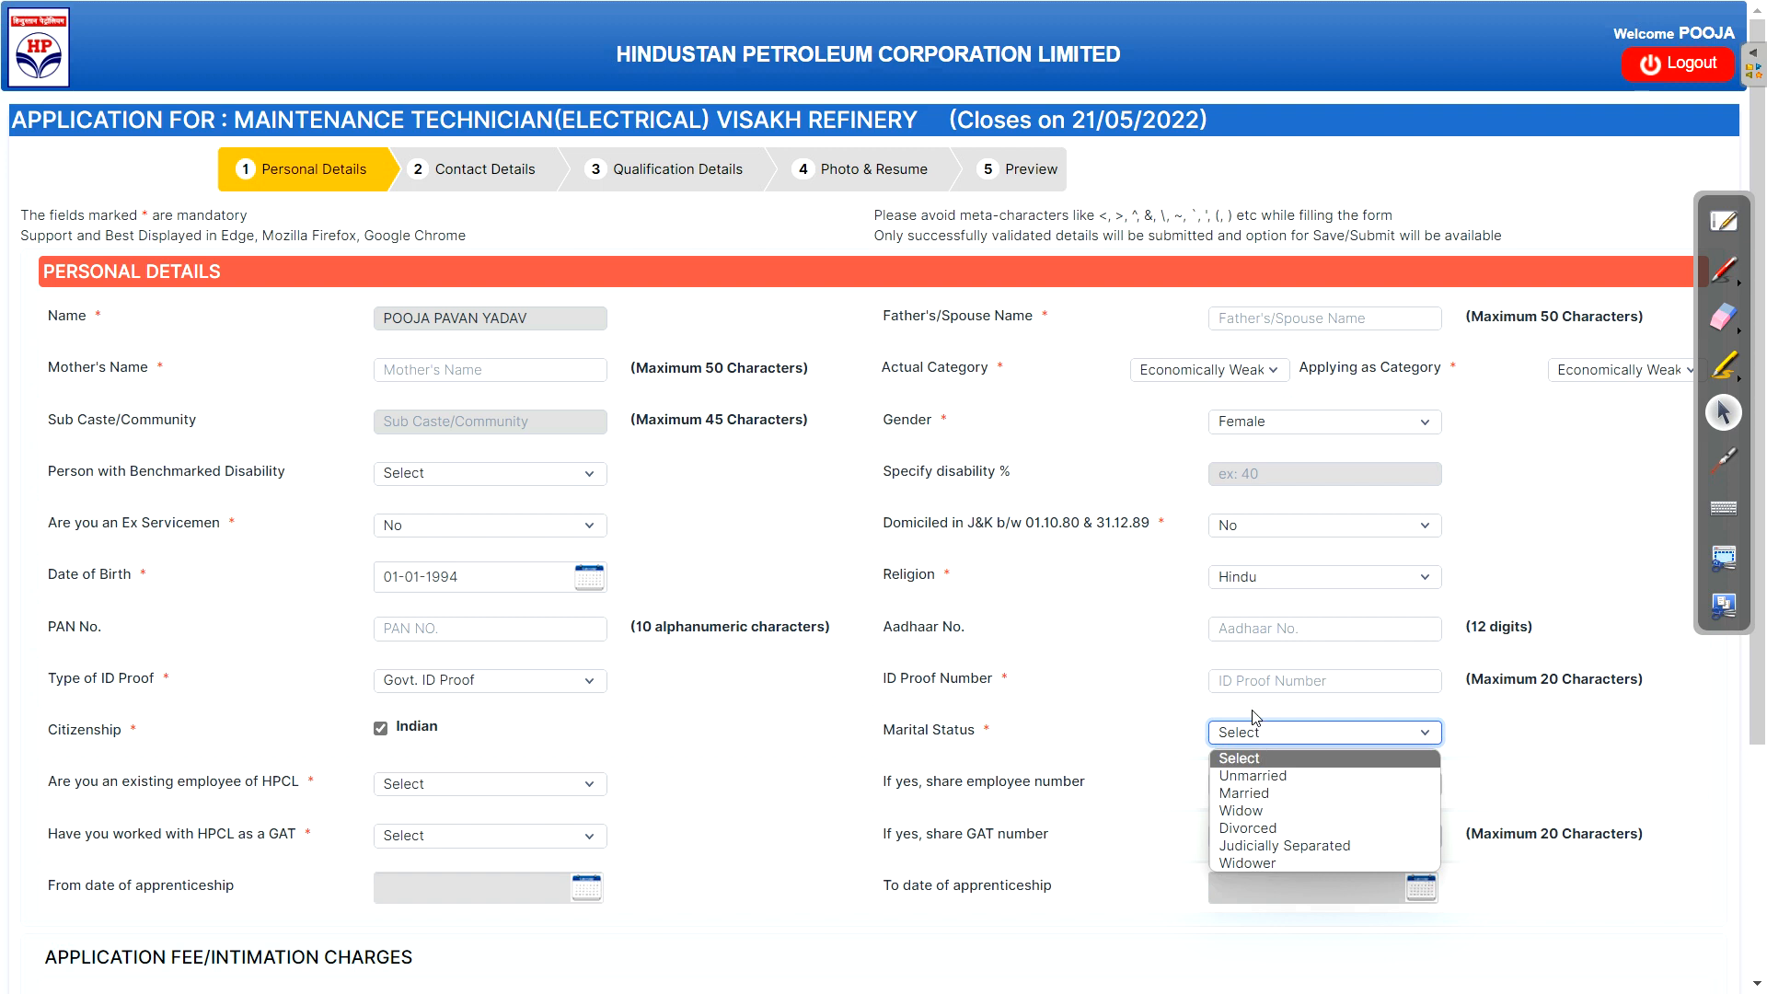
click(1250, 775)
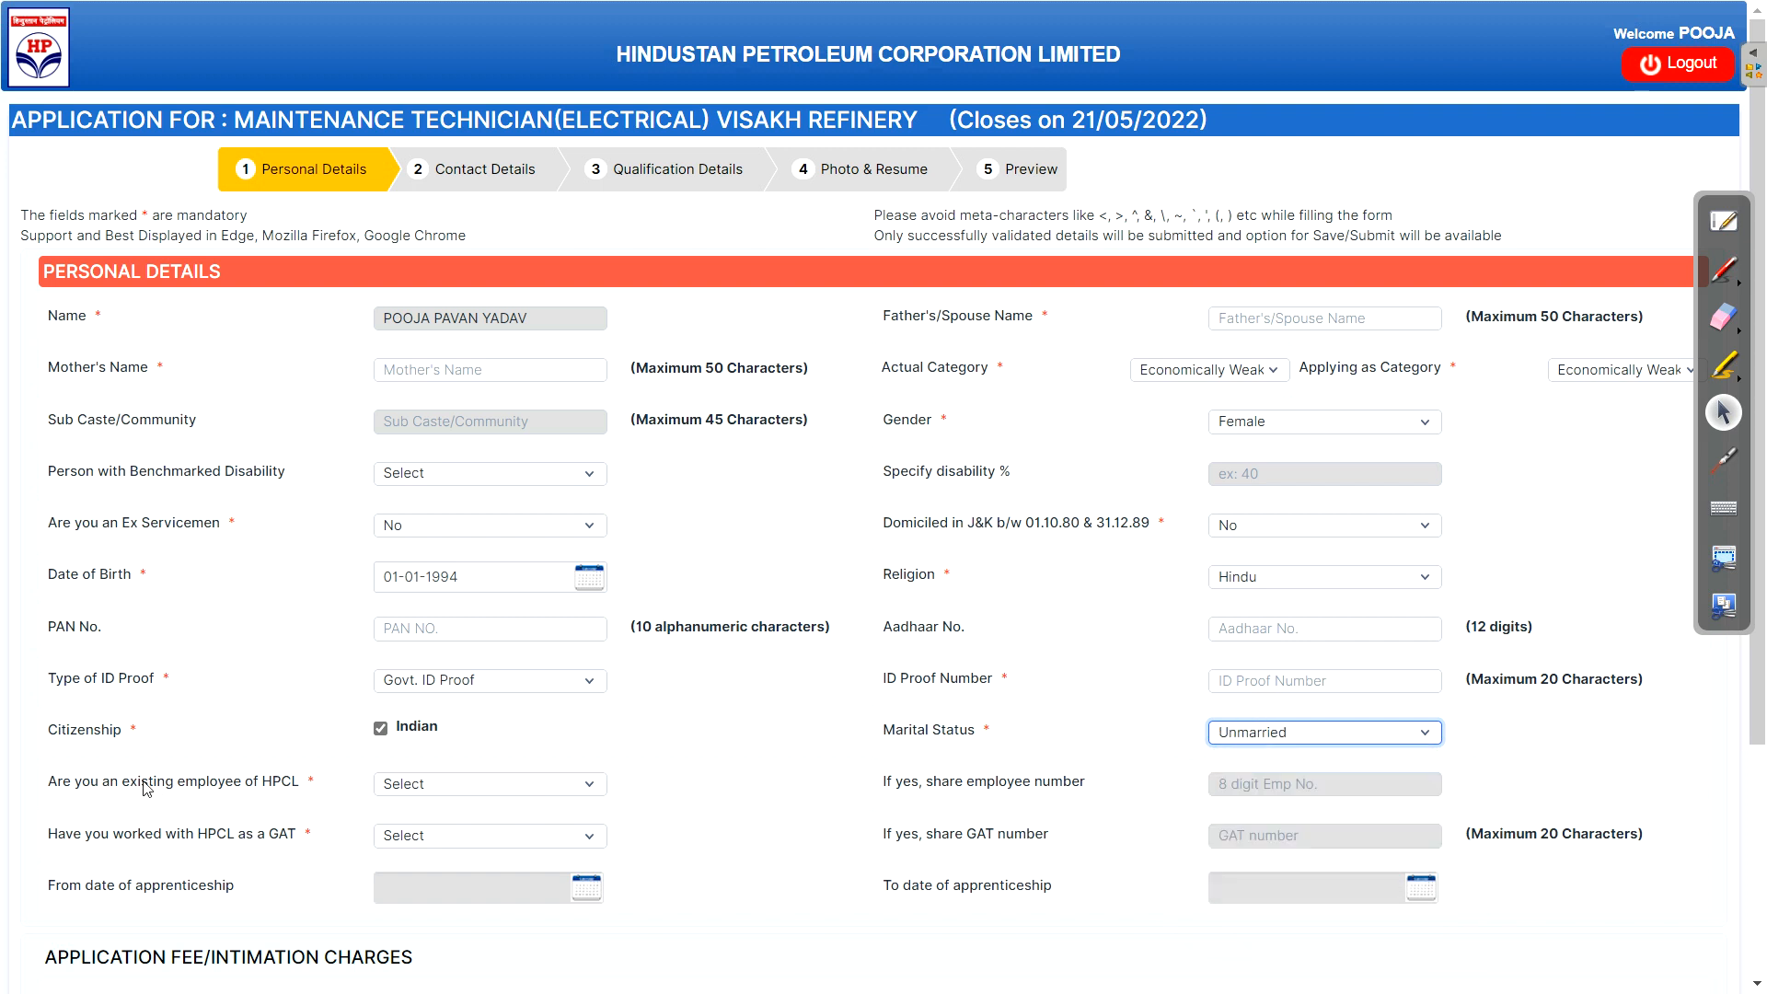
click(424, 788)
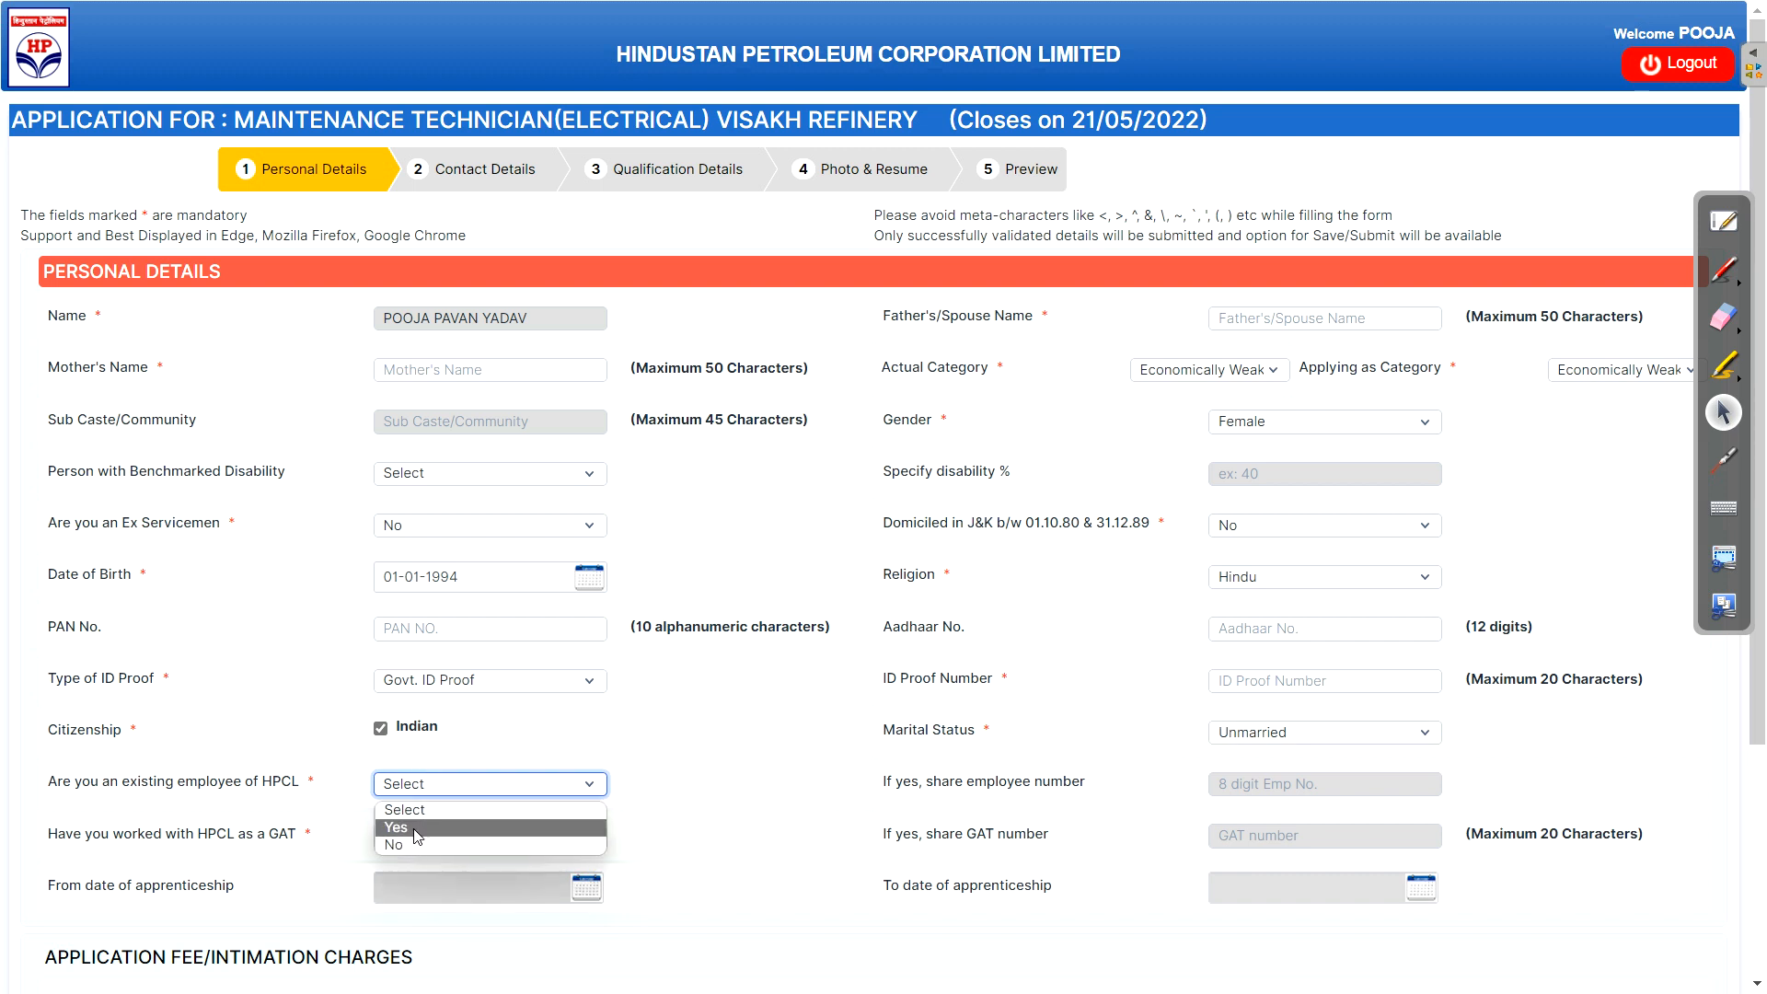
click(416, 836)
click(449, 785)
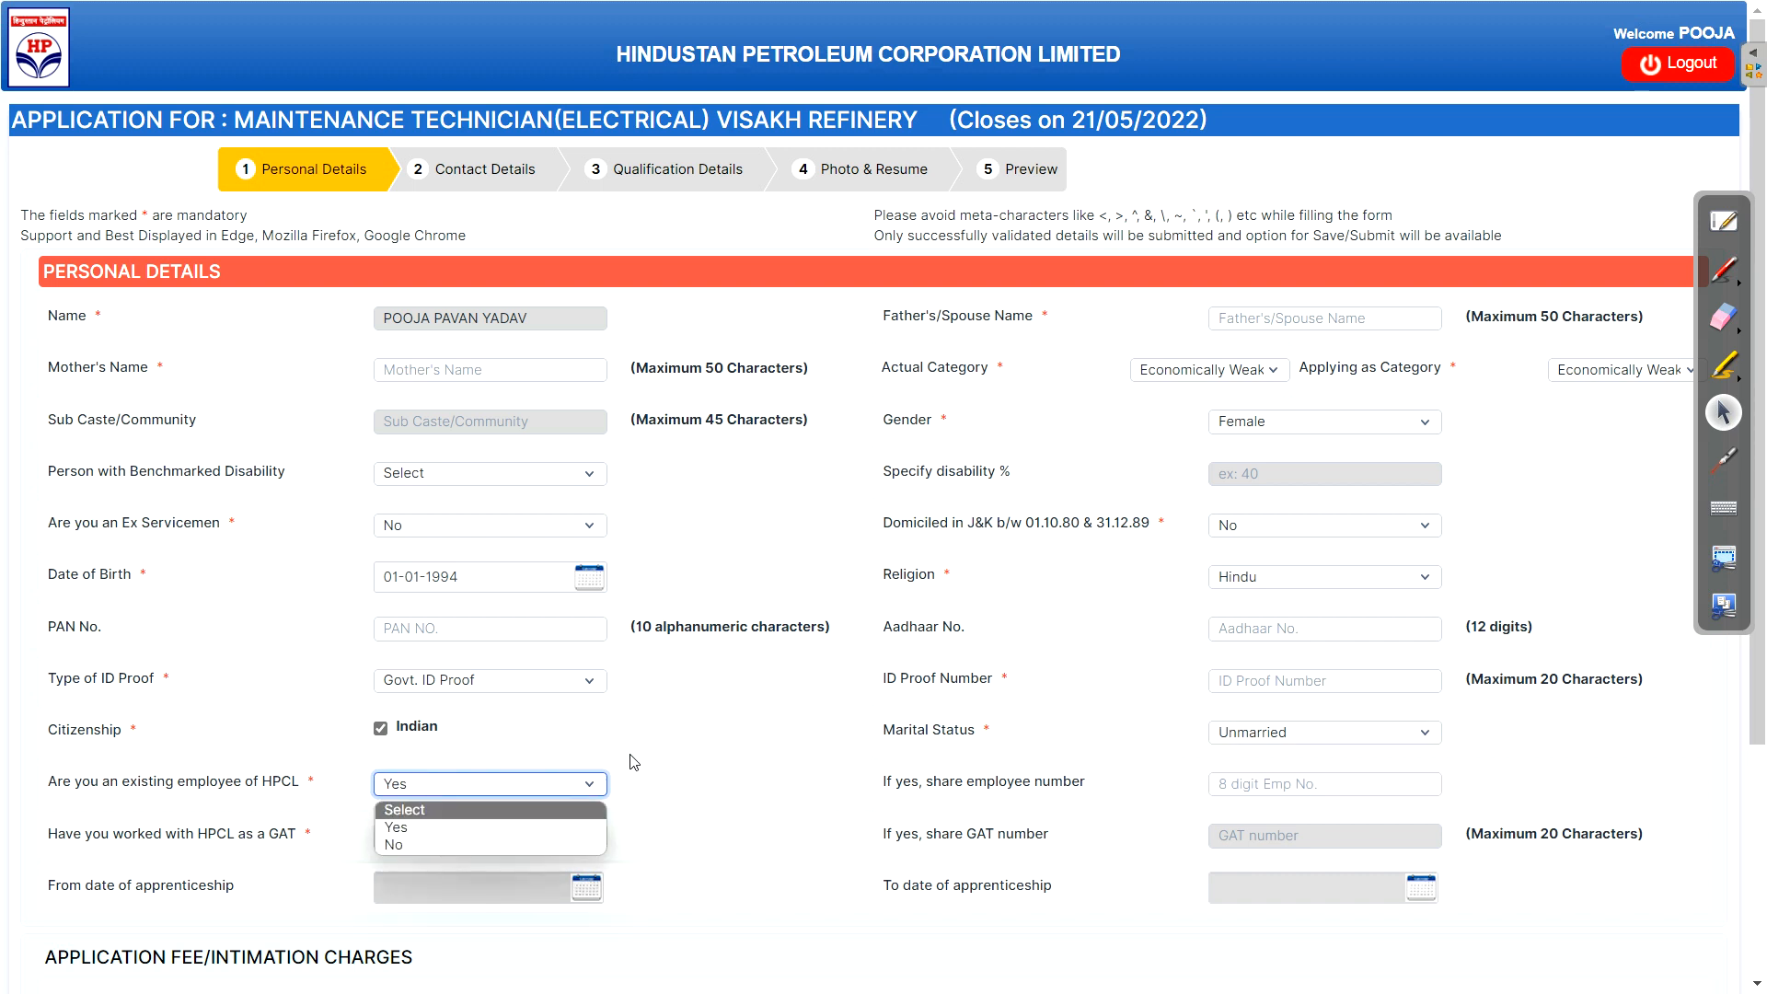
click(720, 778)
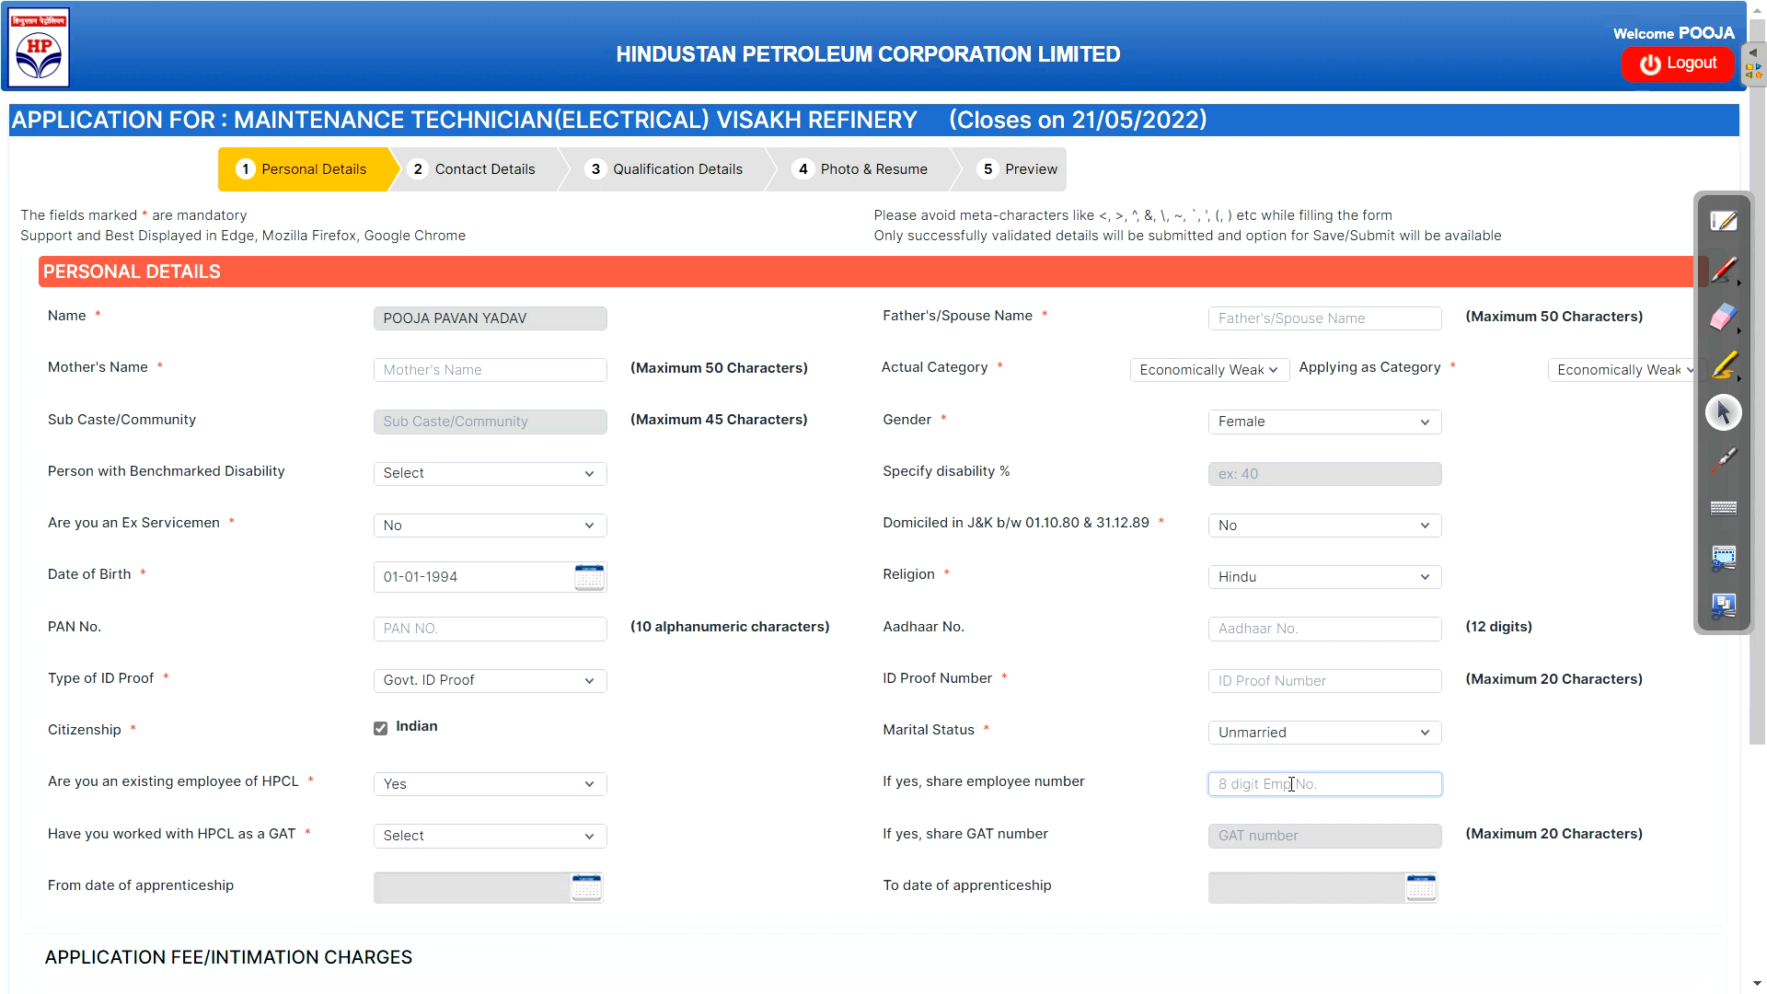
click(414, 784)
click(403, 844)
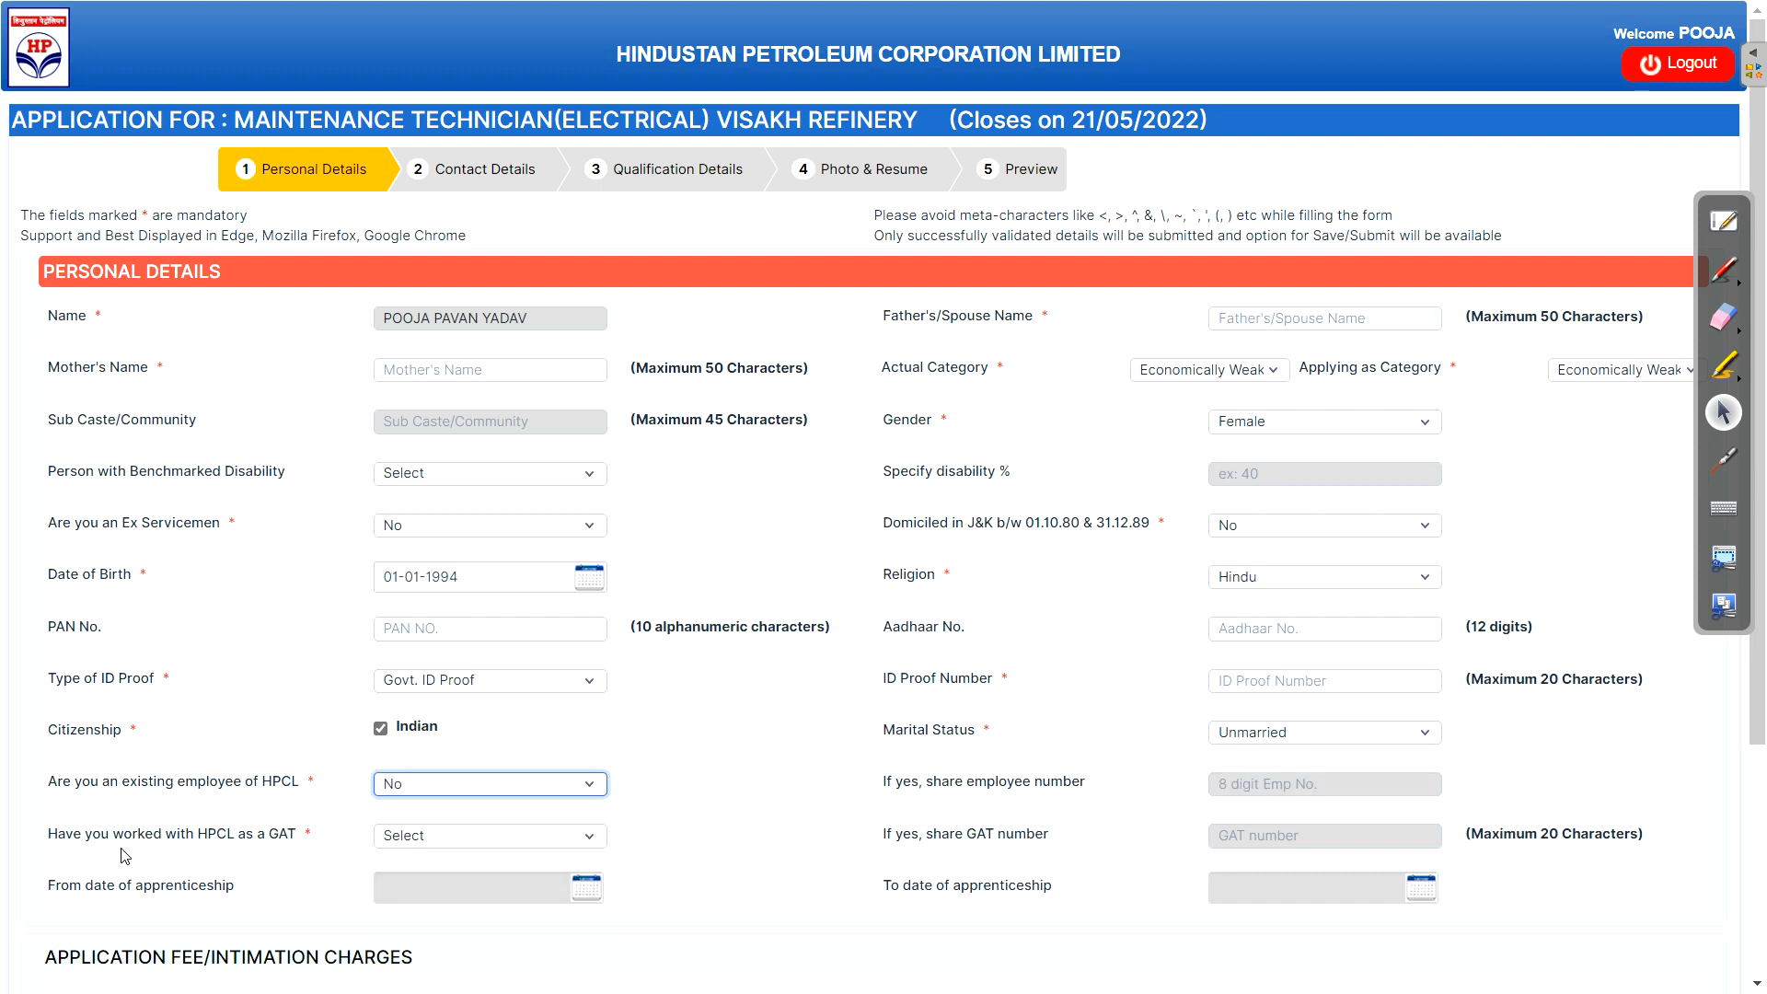
Try Yes for having worked with HPCL as a GAT, and set the answer to No
click(392, 838)
click(428, 877)
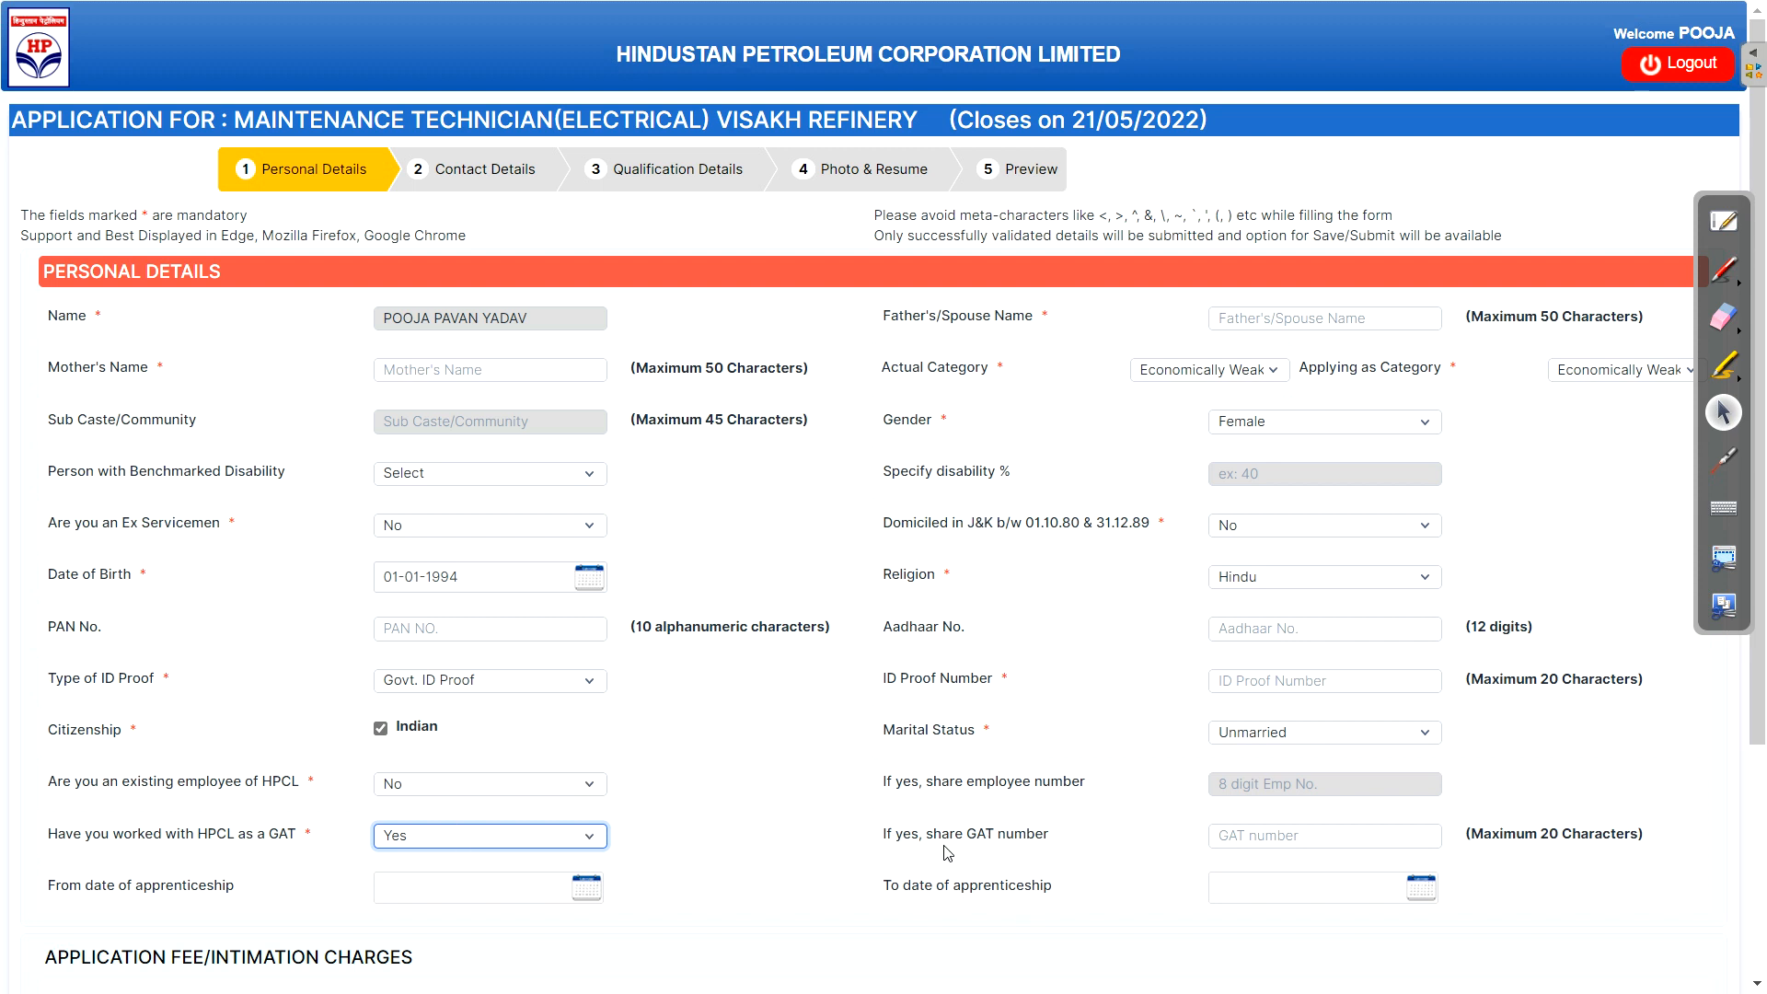
click(426, 835)
click(405, 893)
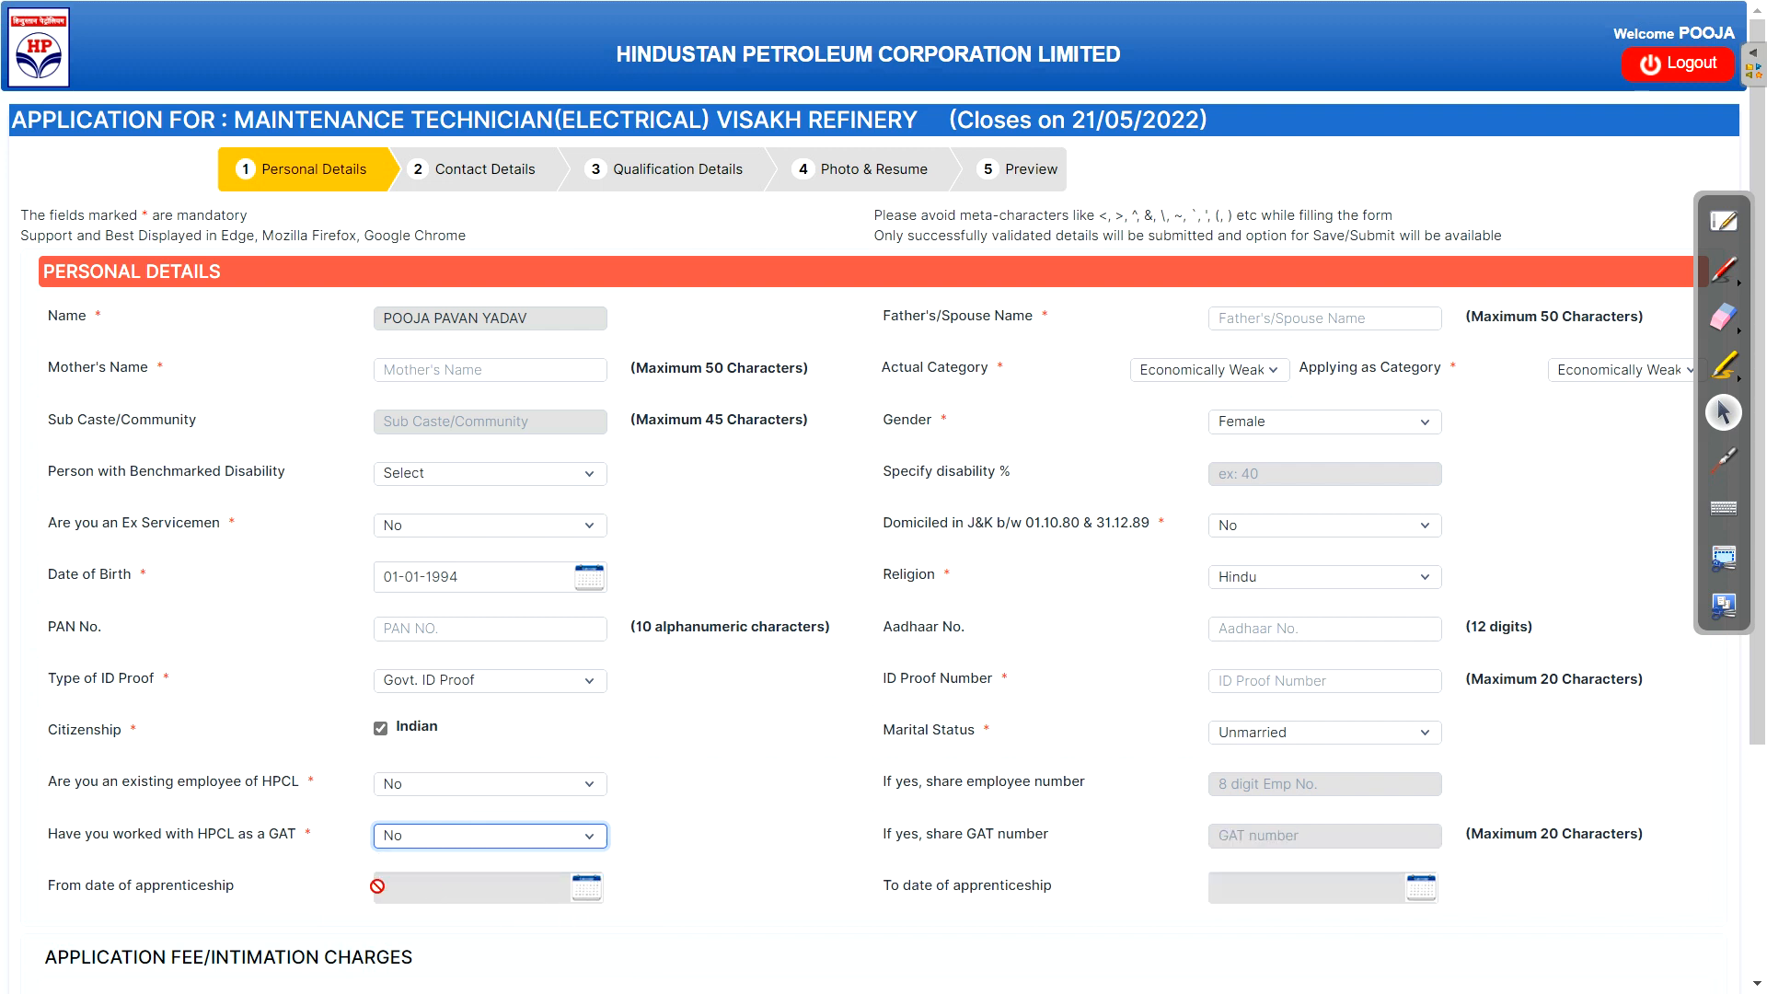
Highlight the application fee amount below the form and validate the personal details
drag(1760, 527, 1727, 733)
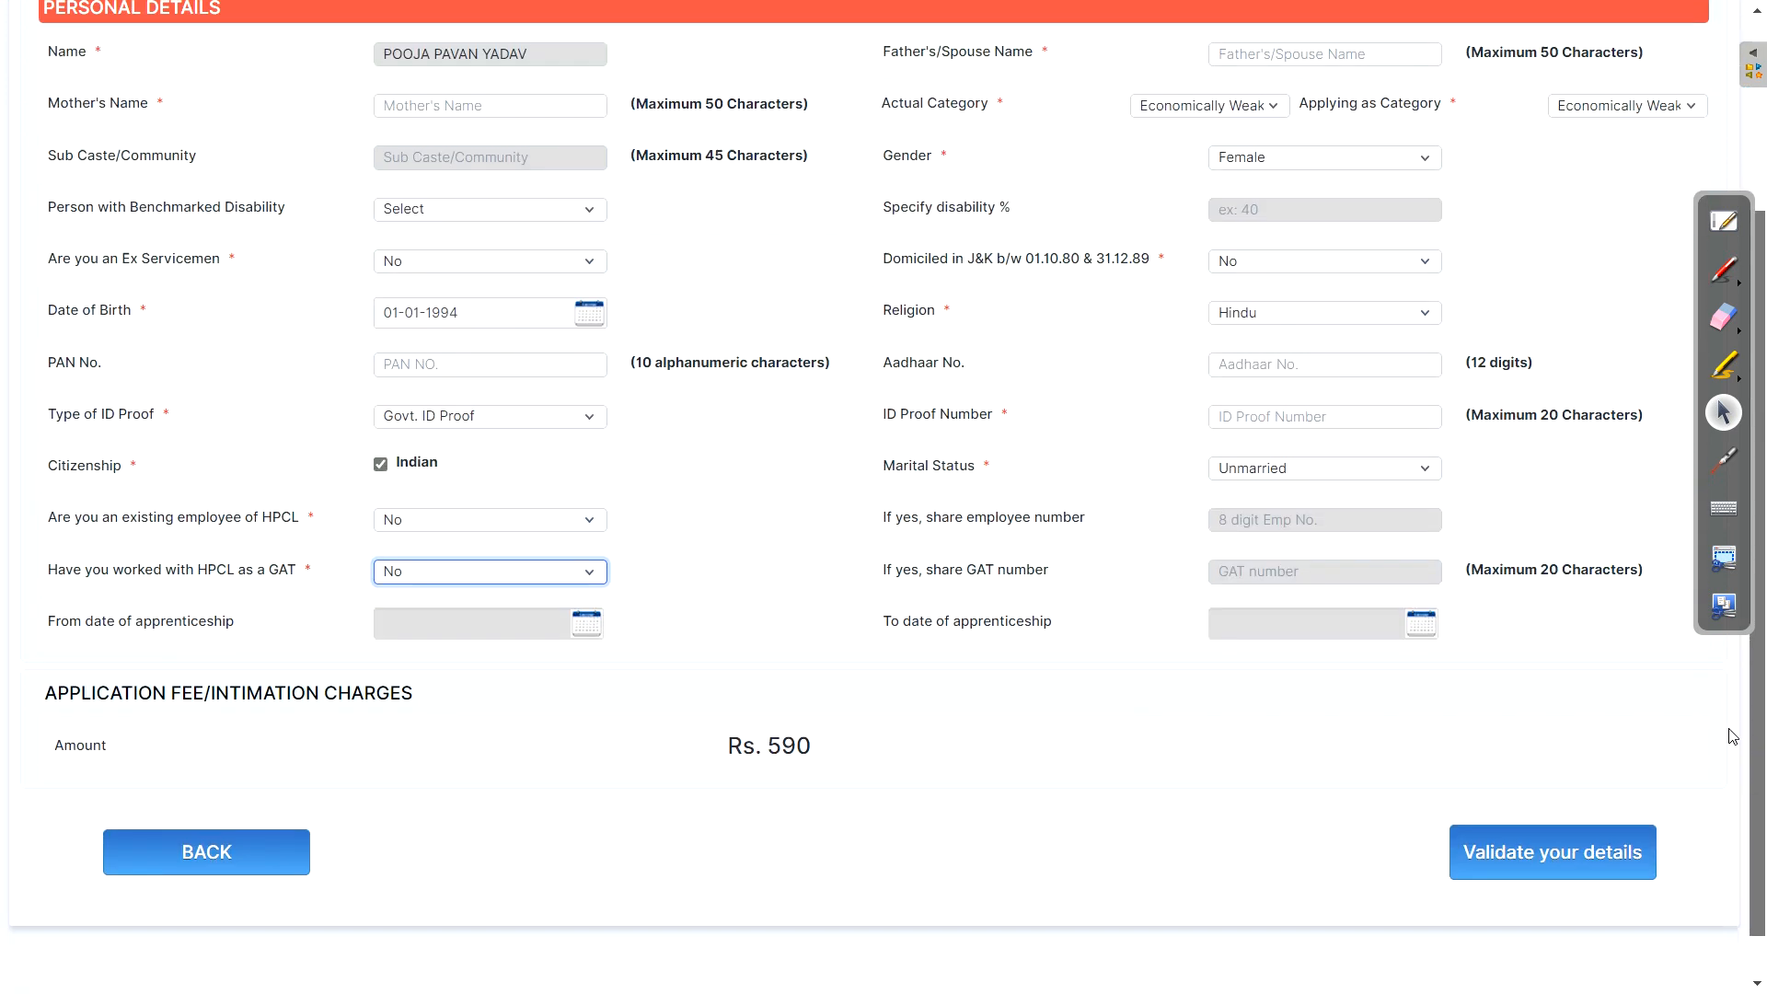
drag(278, 529, 300, 529)
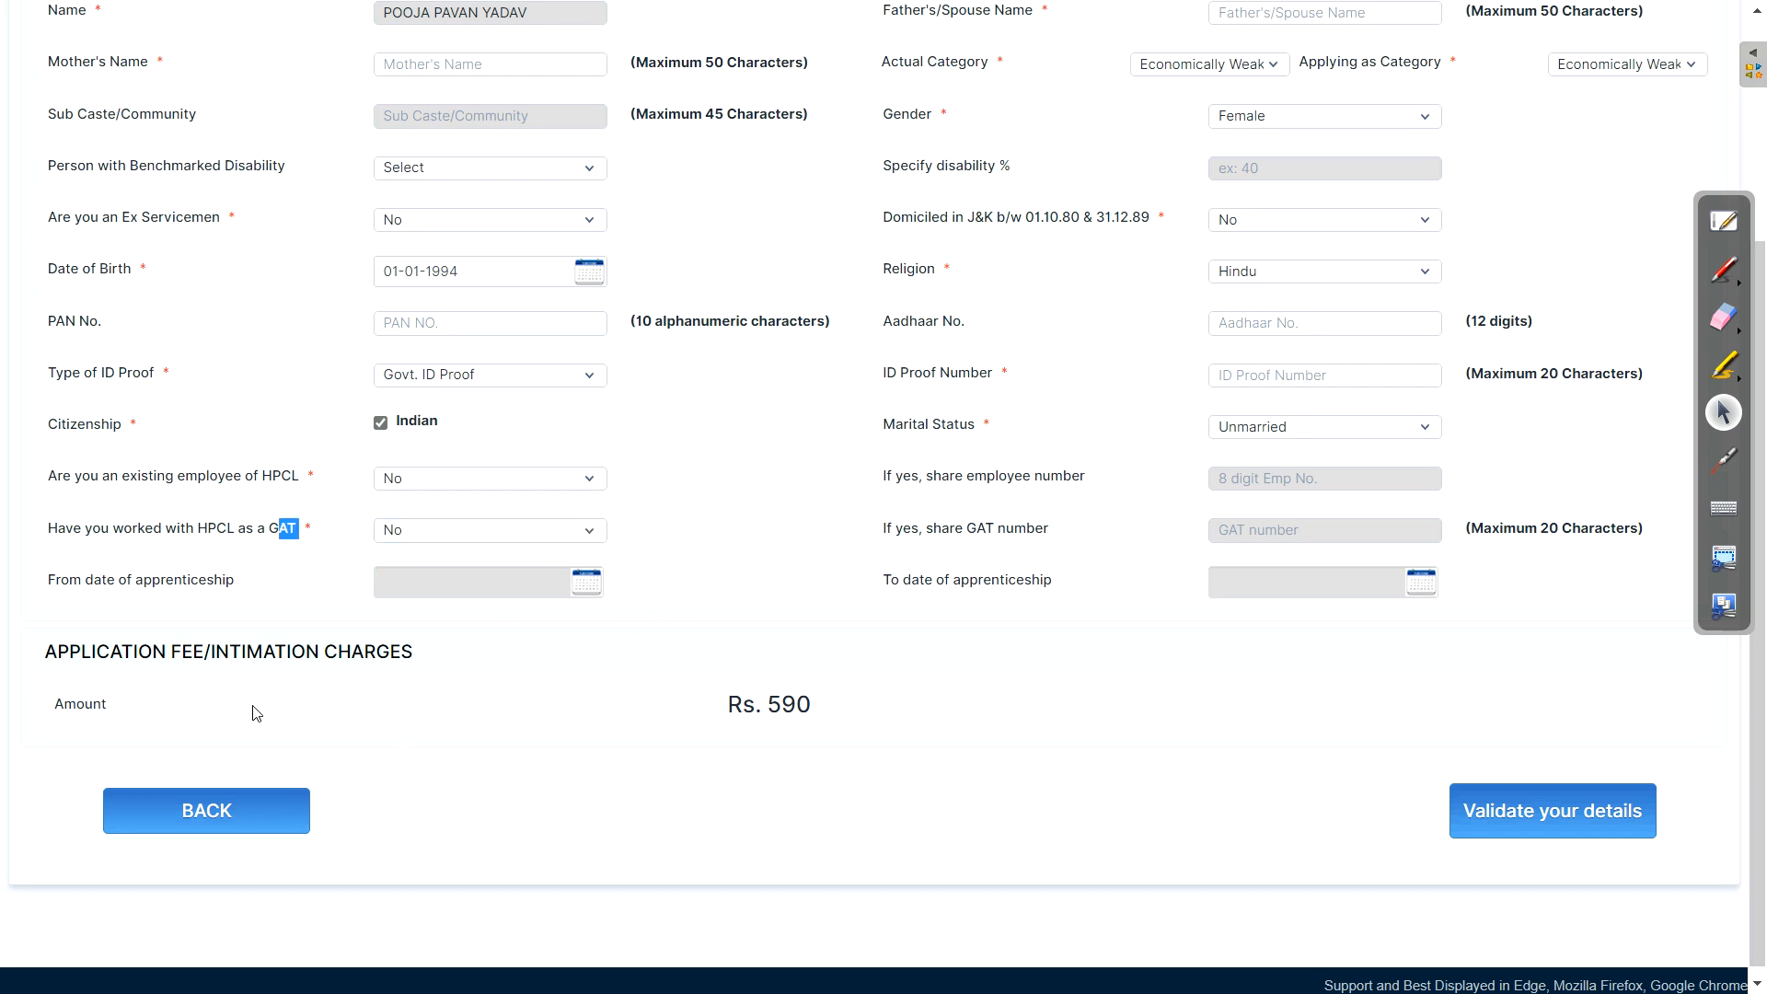
drag(726, 716, 852, 675)
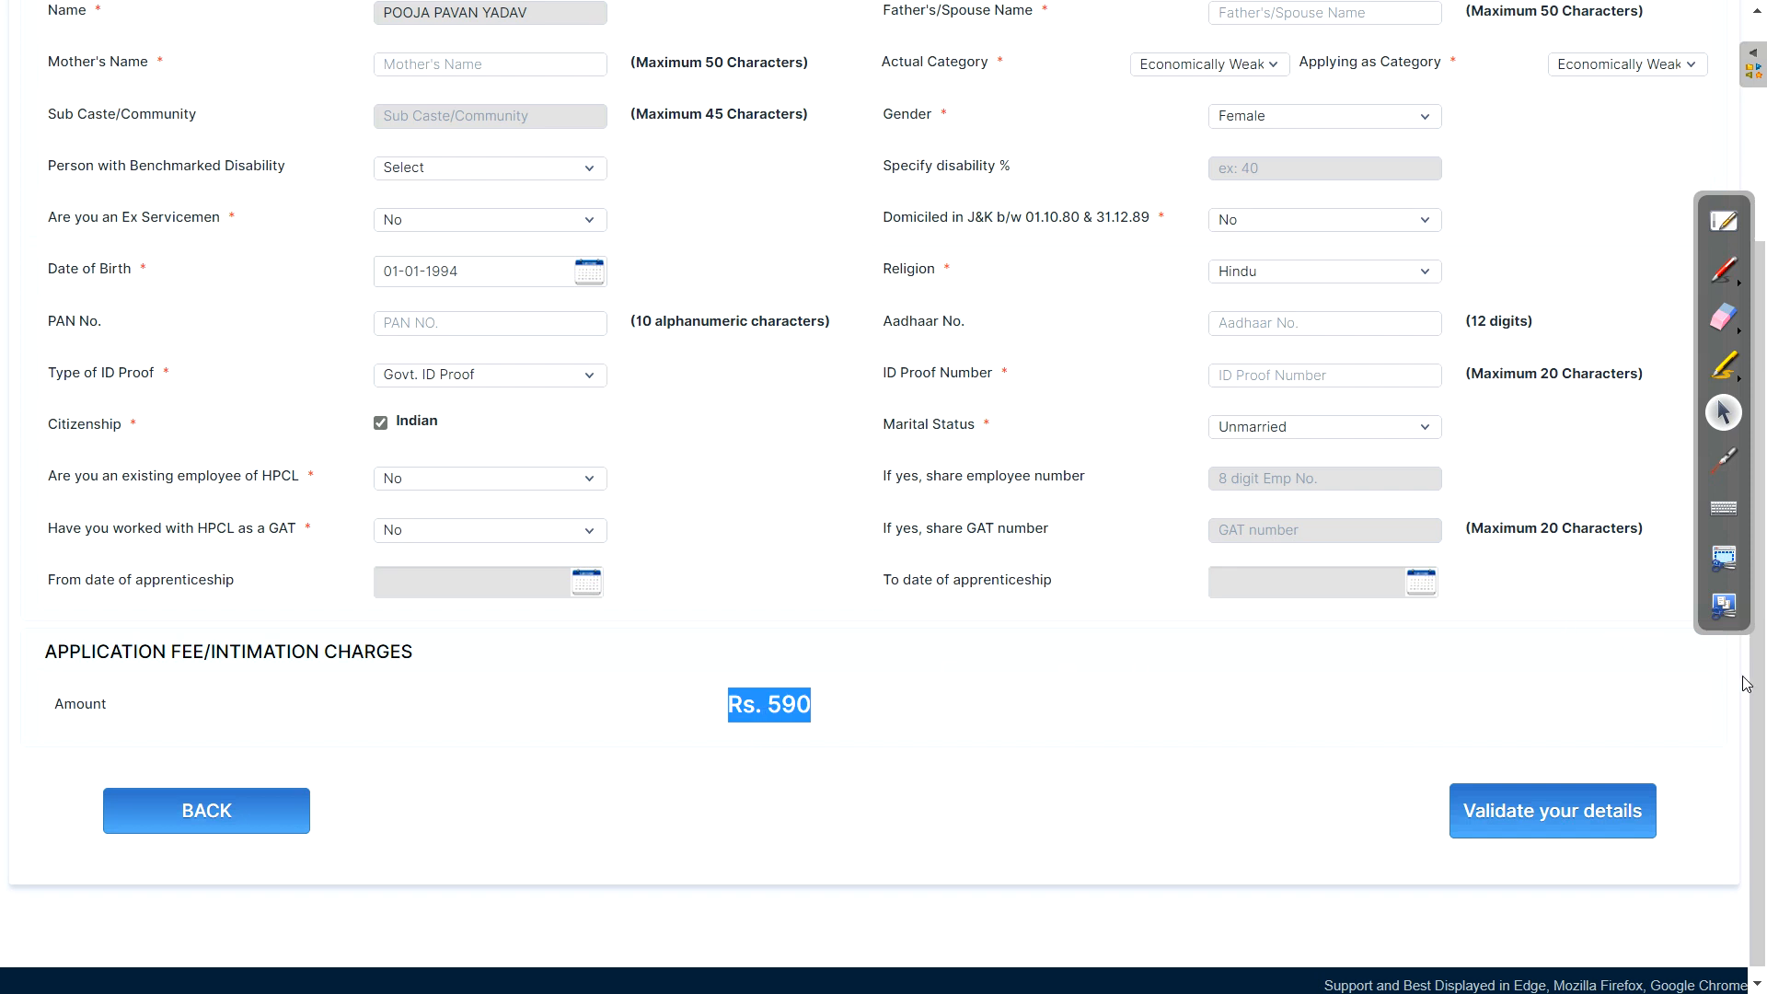
click(1532, 794)
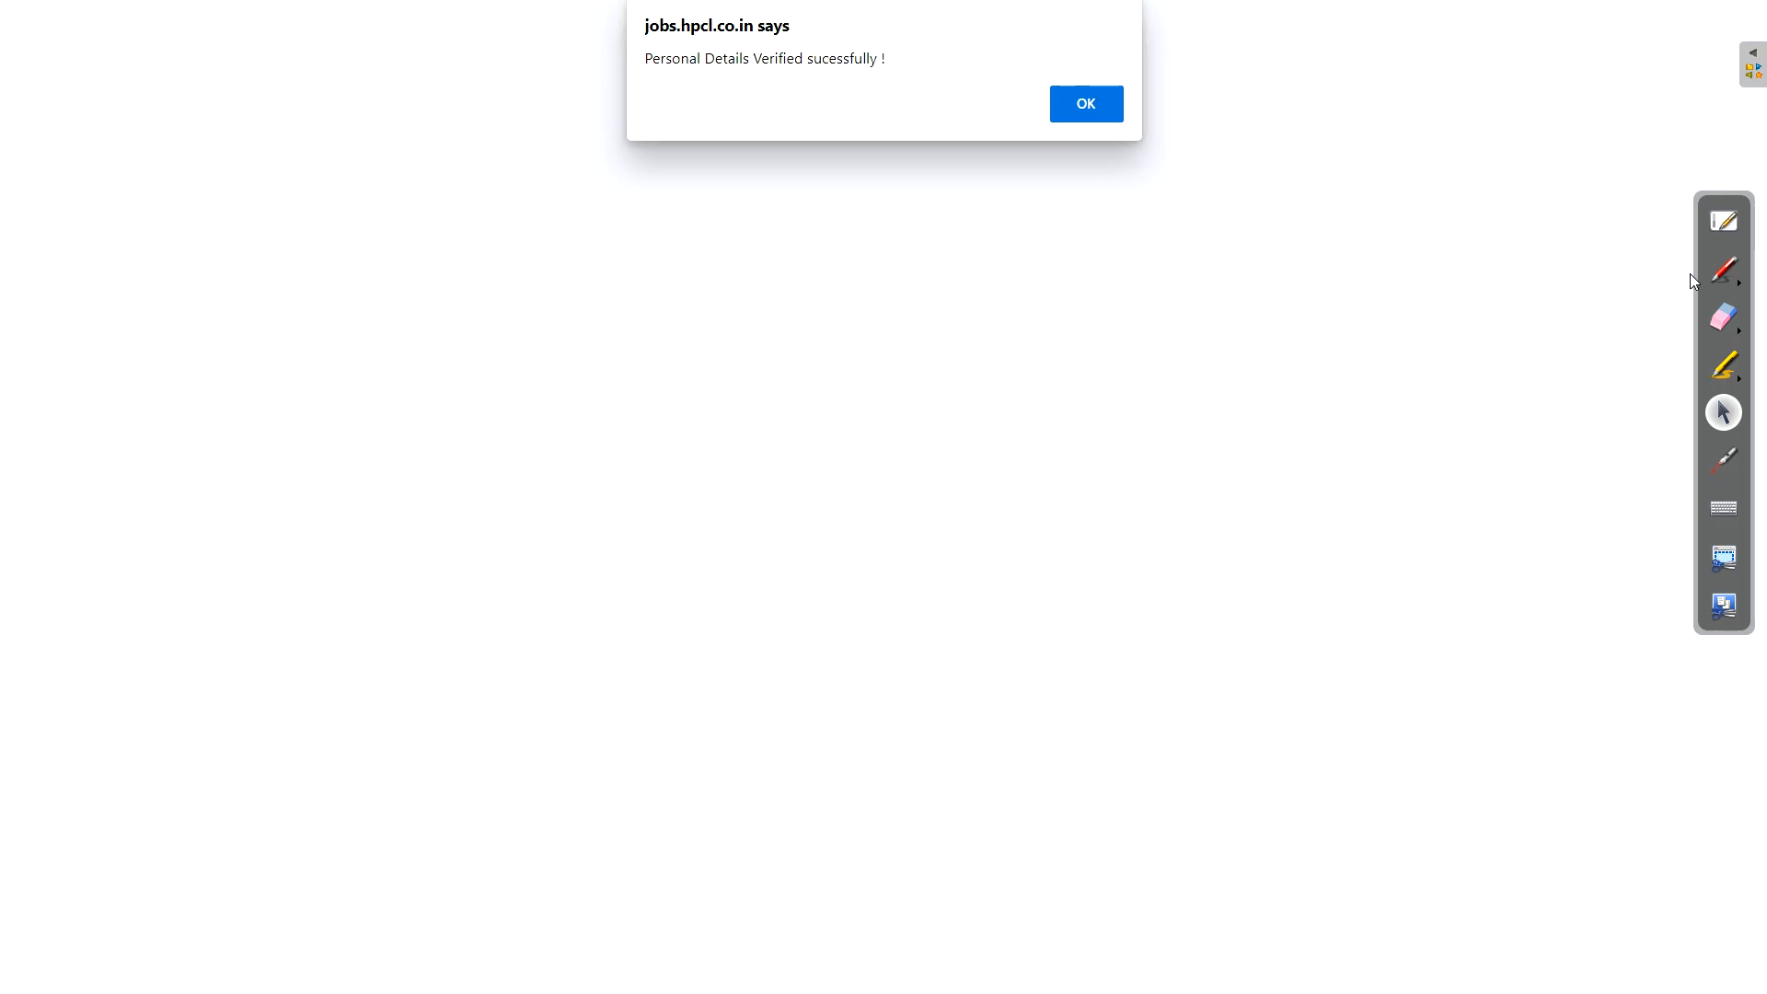
Underline the personal details verification message with the red pen and continue to the Contact Details stage
click(1723, 269)
drag(641, 82, 866, 80)
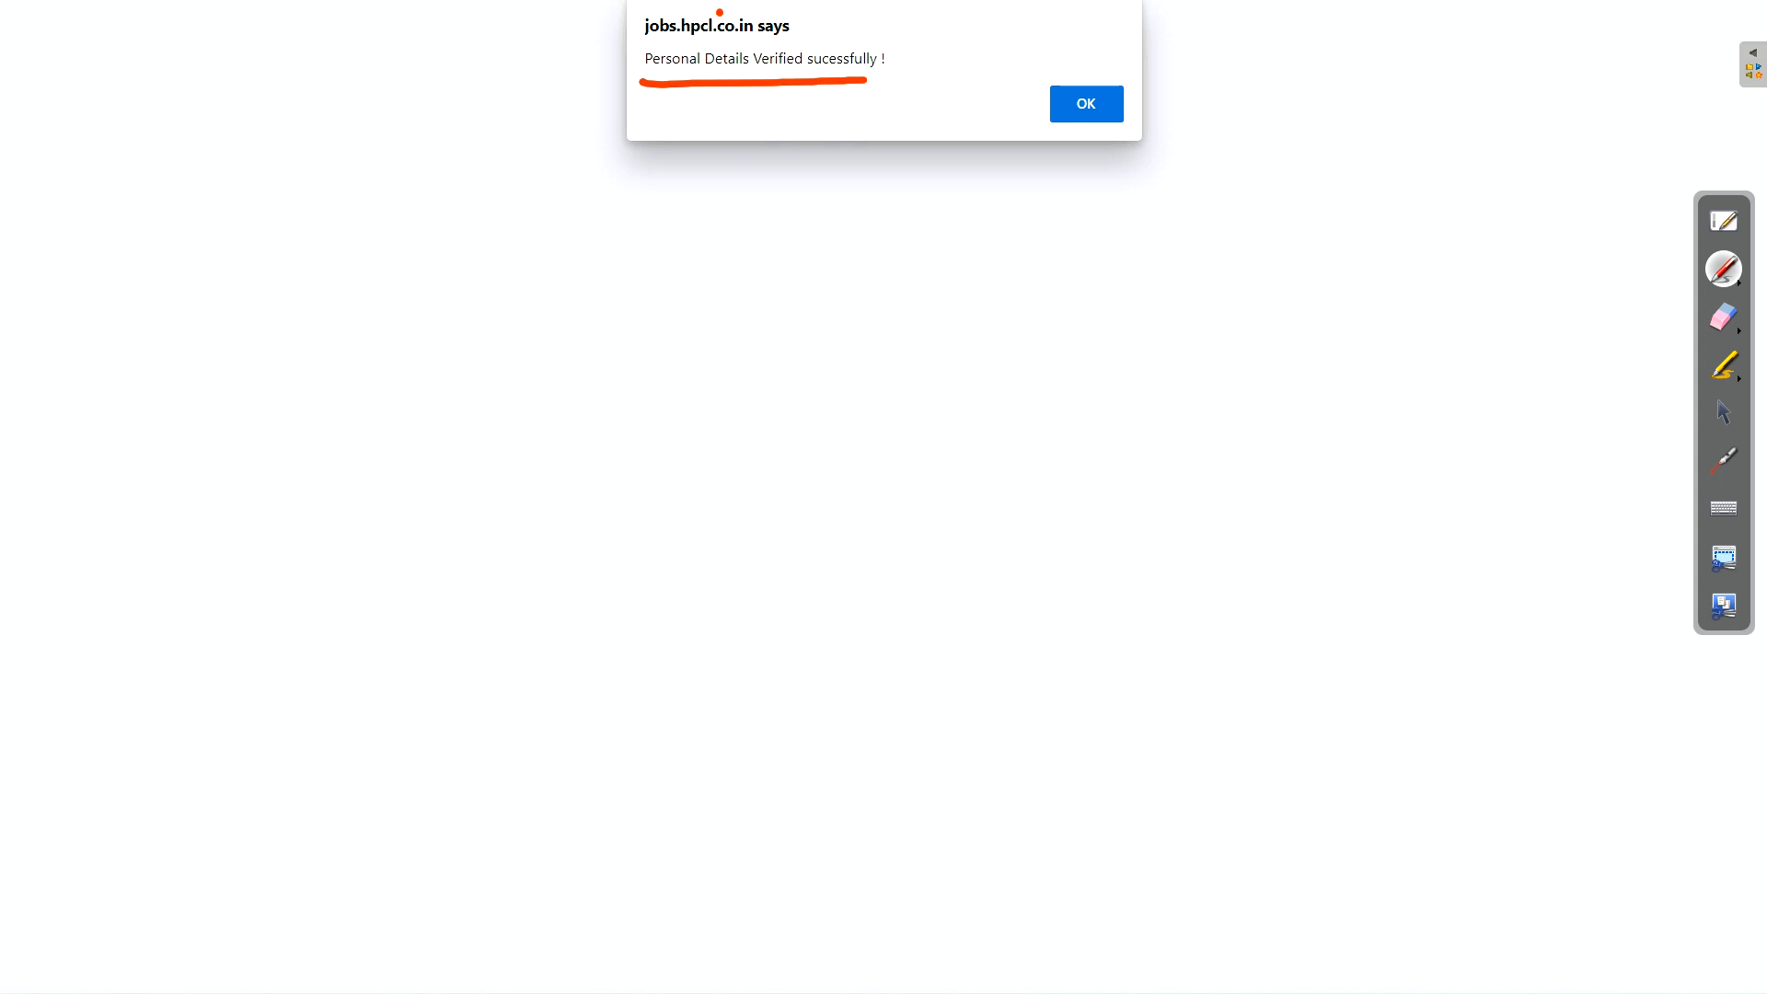
mouse_move(699, 13)
mouse_down()
mouse_move(939, 27)
mouse_move(635, 14)
mouse_up()
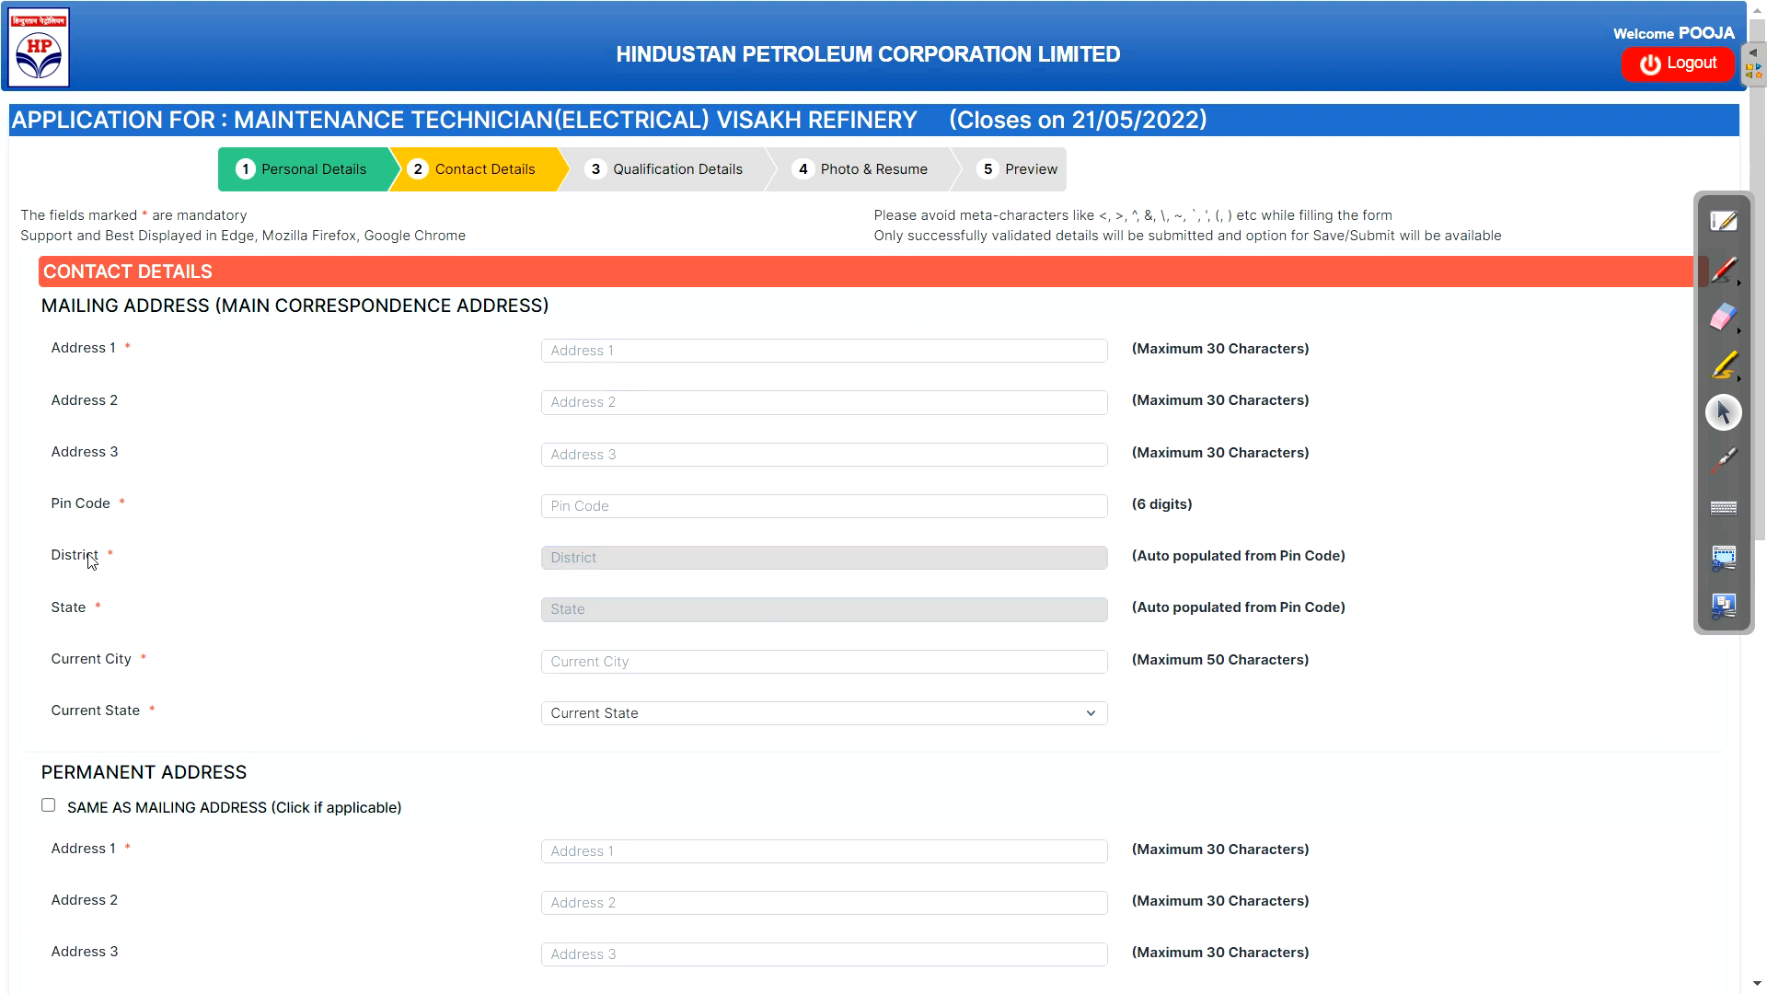
Examine the permanent address section and browse the Centre Name options for the written test
drag(42, 774, 175, 774)
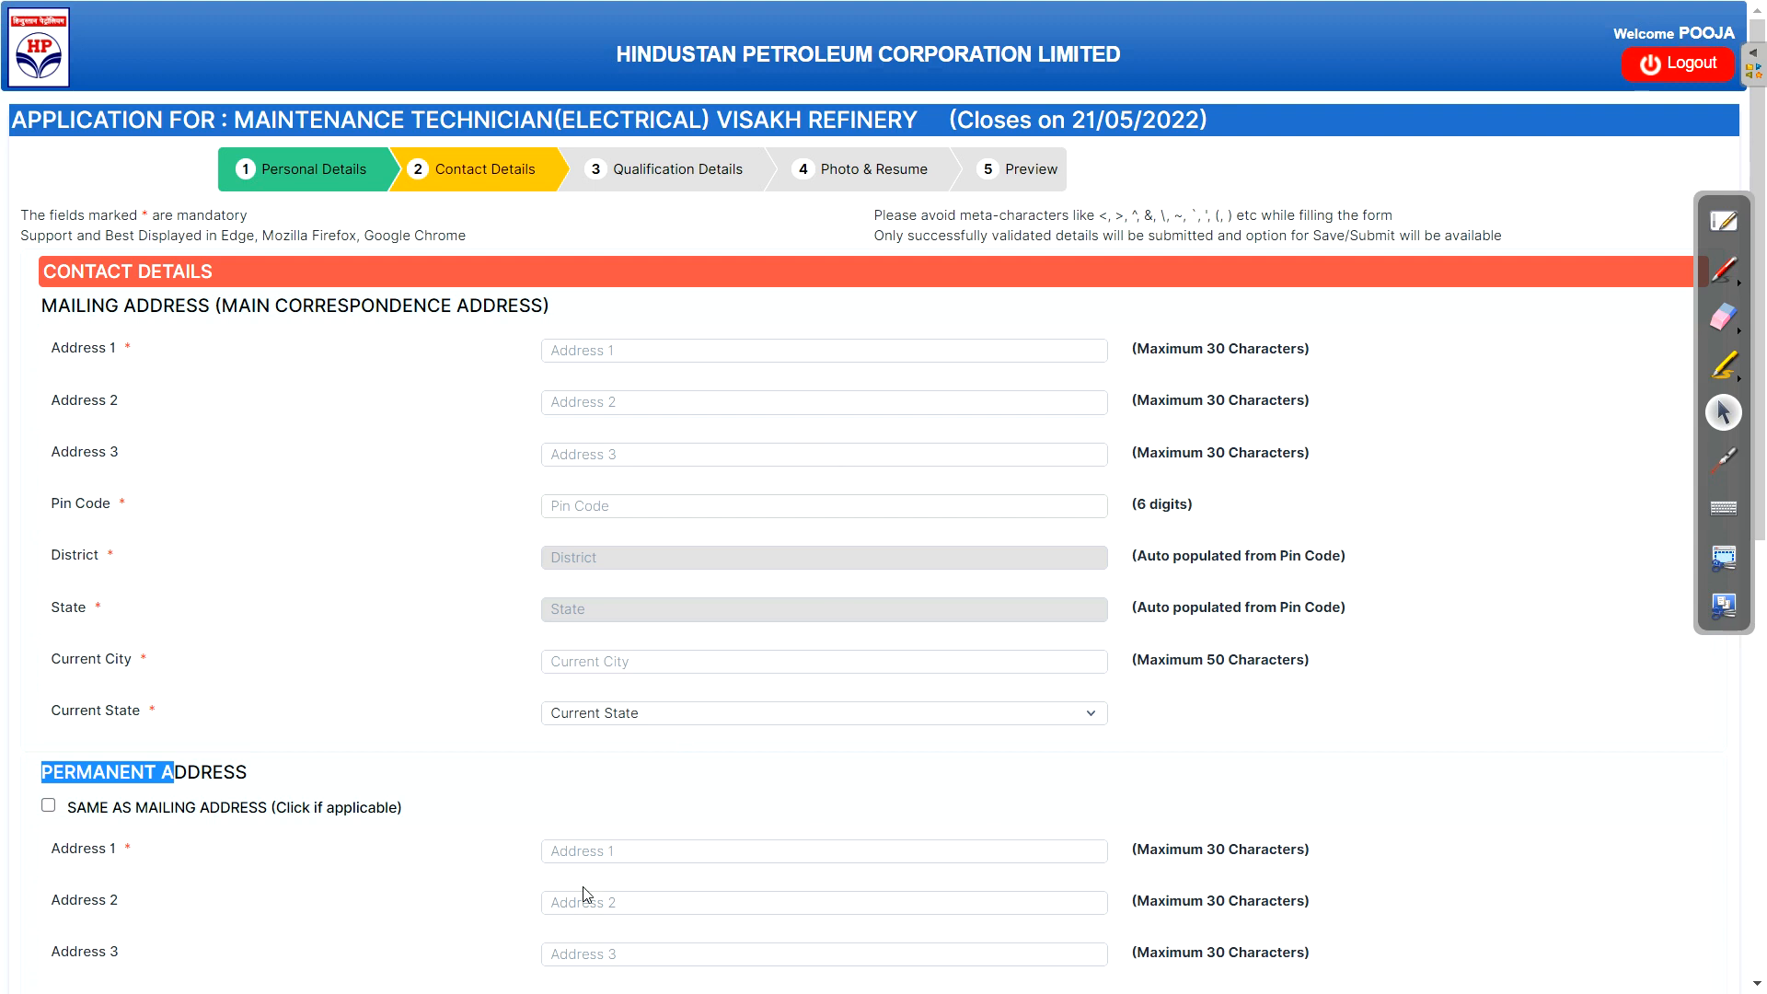
scroll(1758, 463, down, 9)
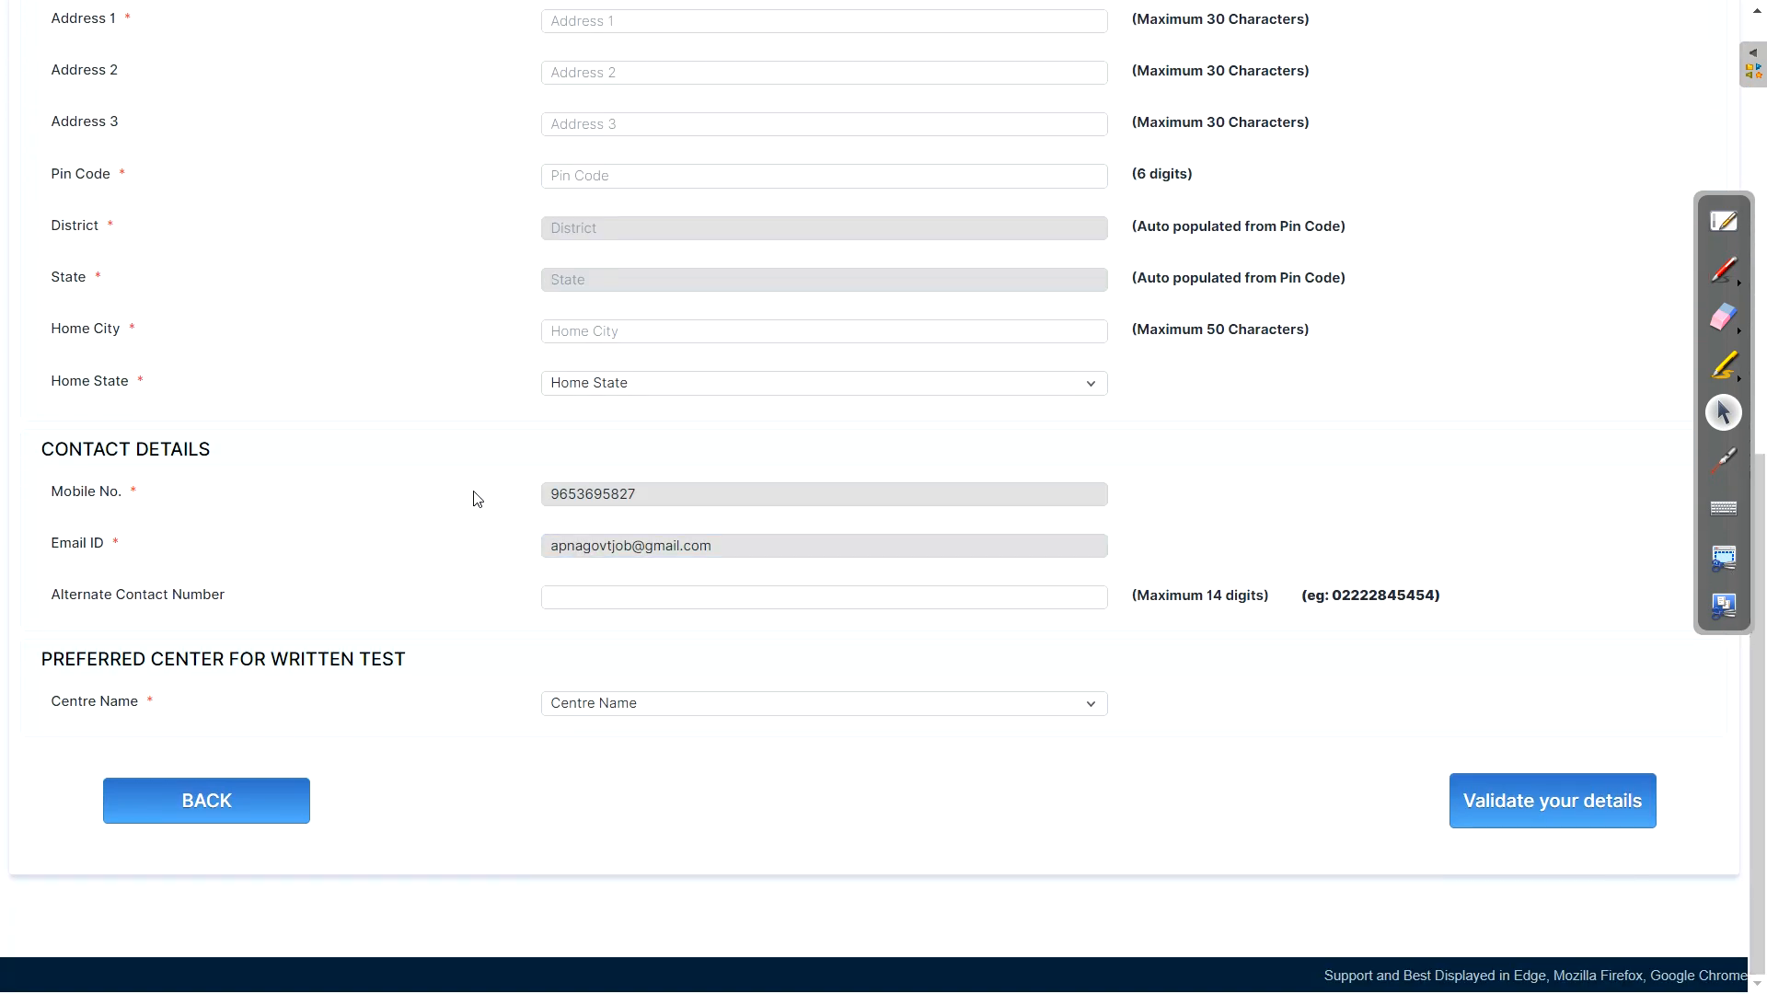
click(1003, 703)
scroll(1003, 471, down, 1)
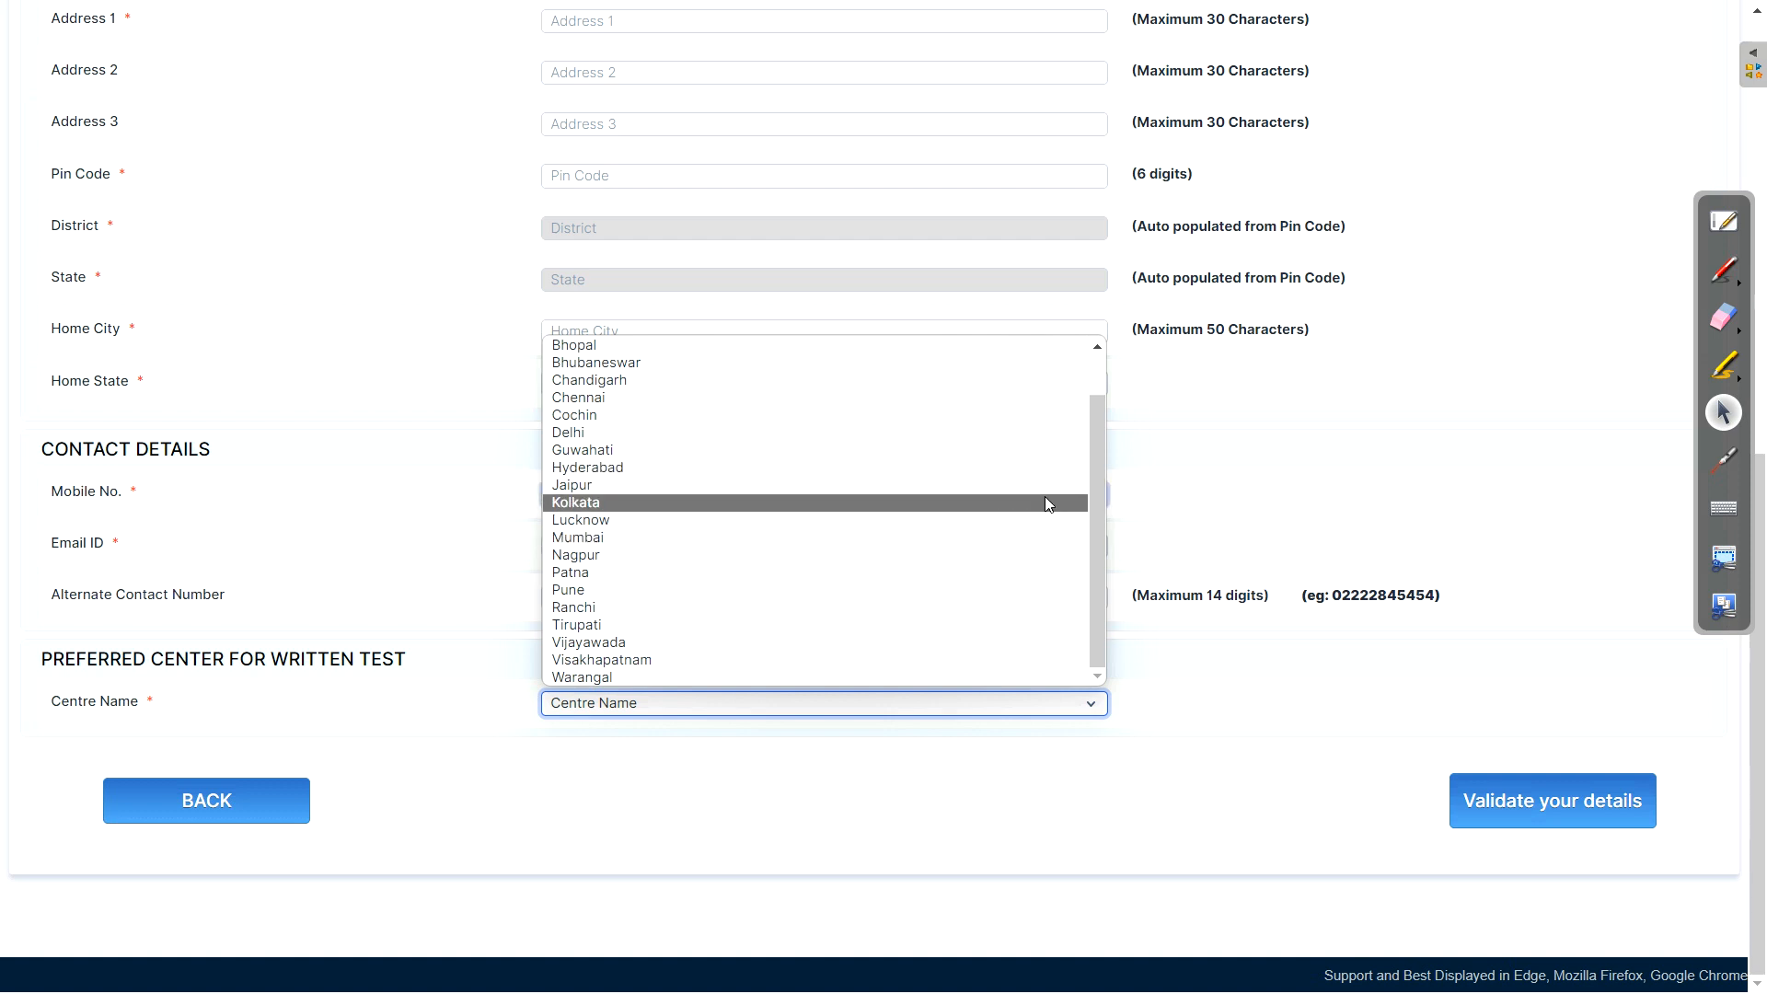
drag(1092, 521, 1092, 468)
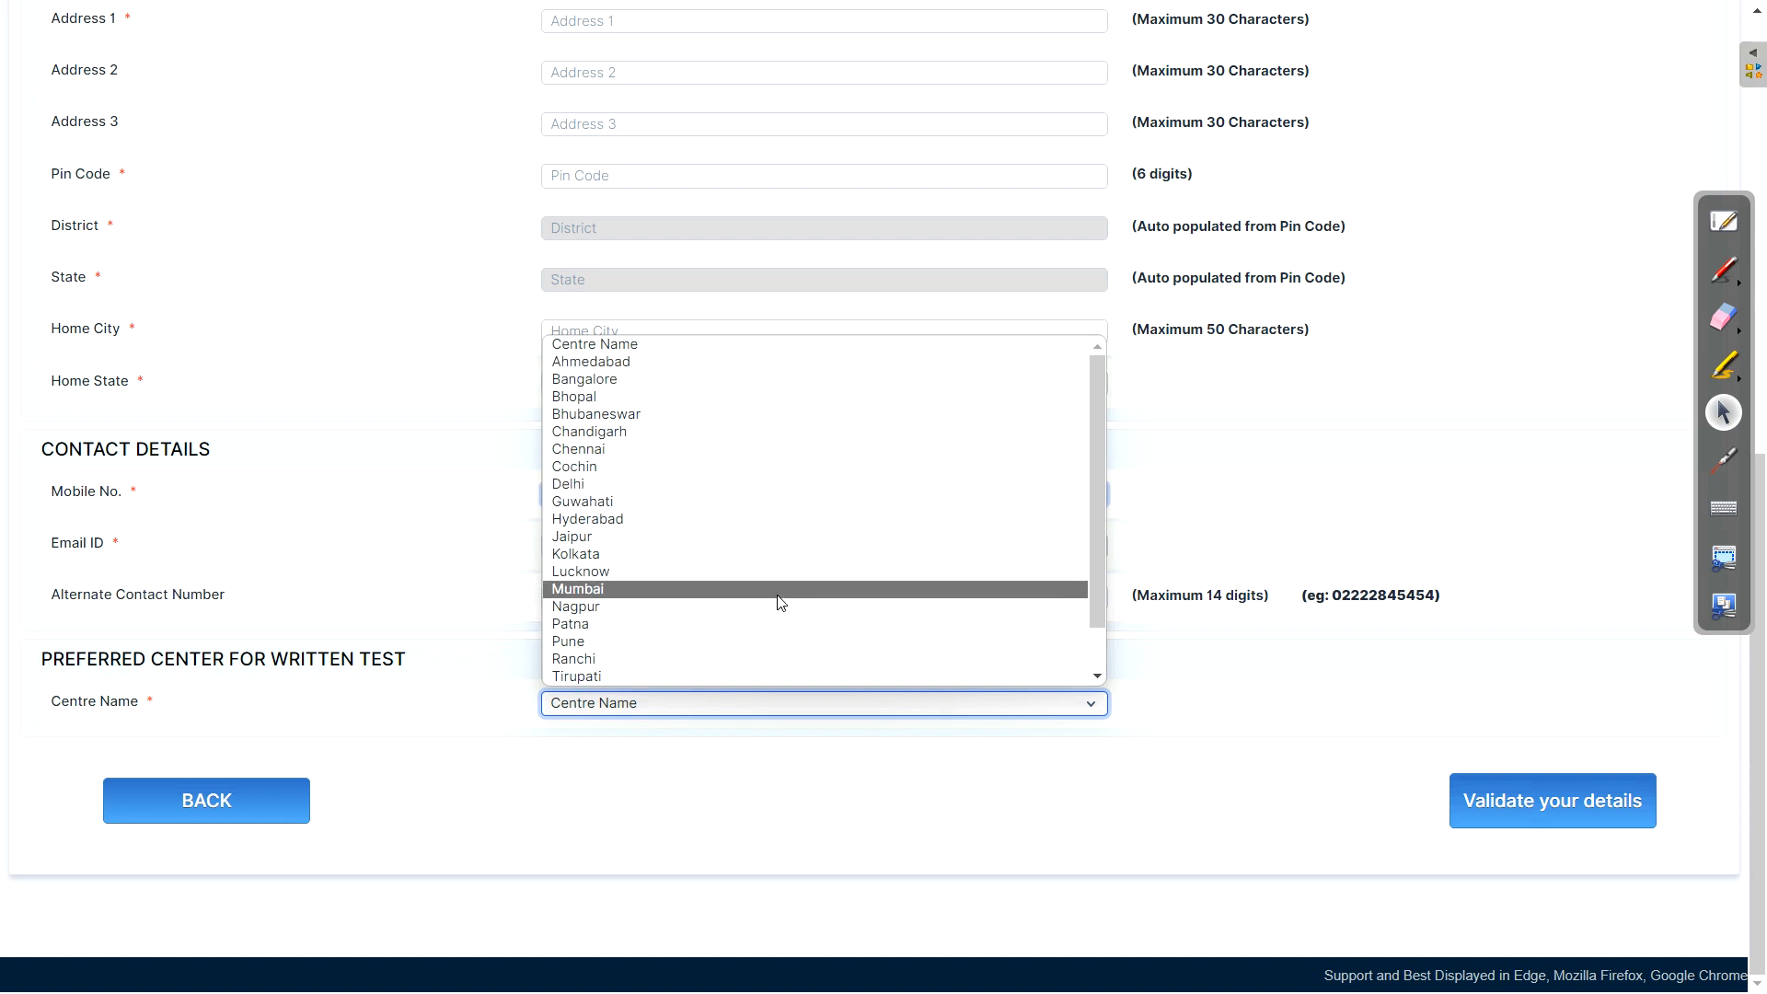
drag(1101, 510, 1103, 563)
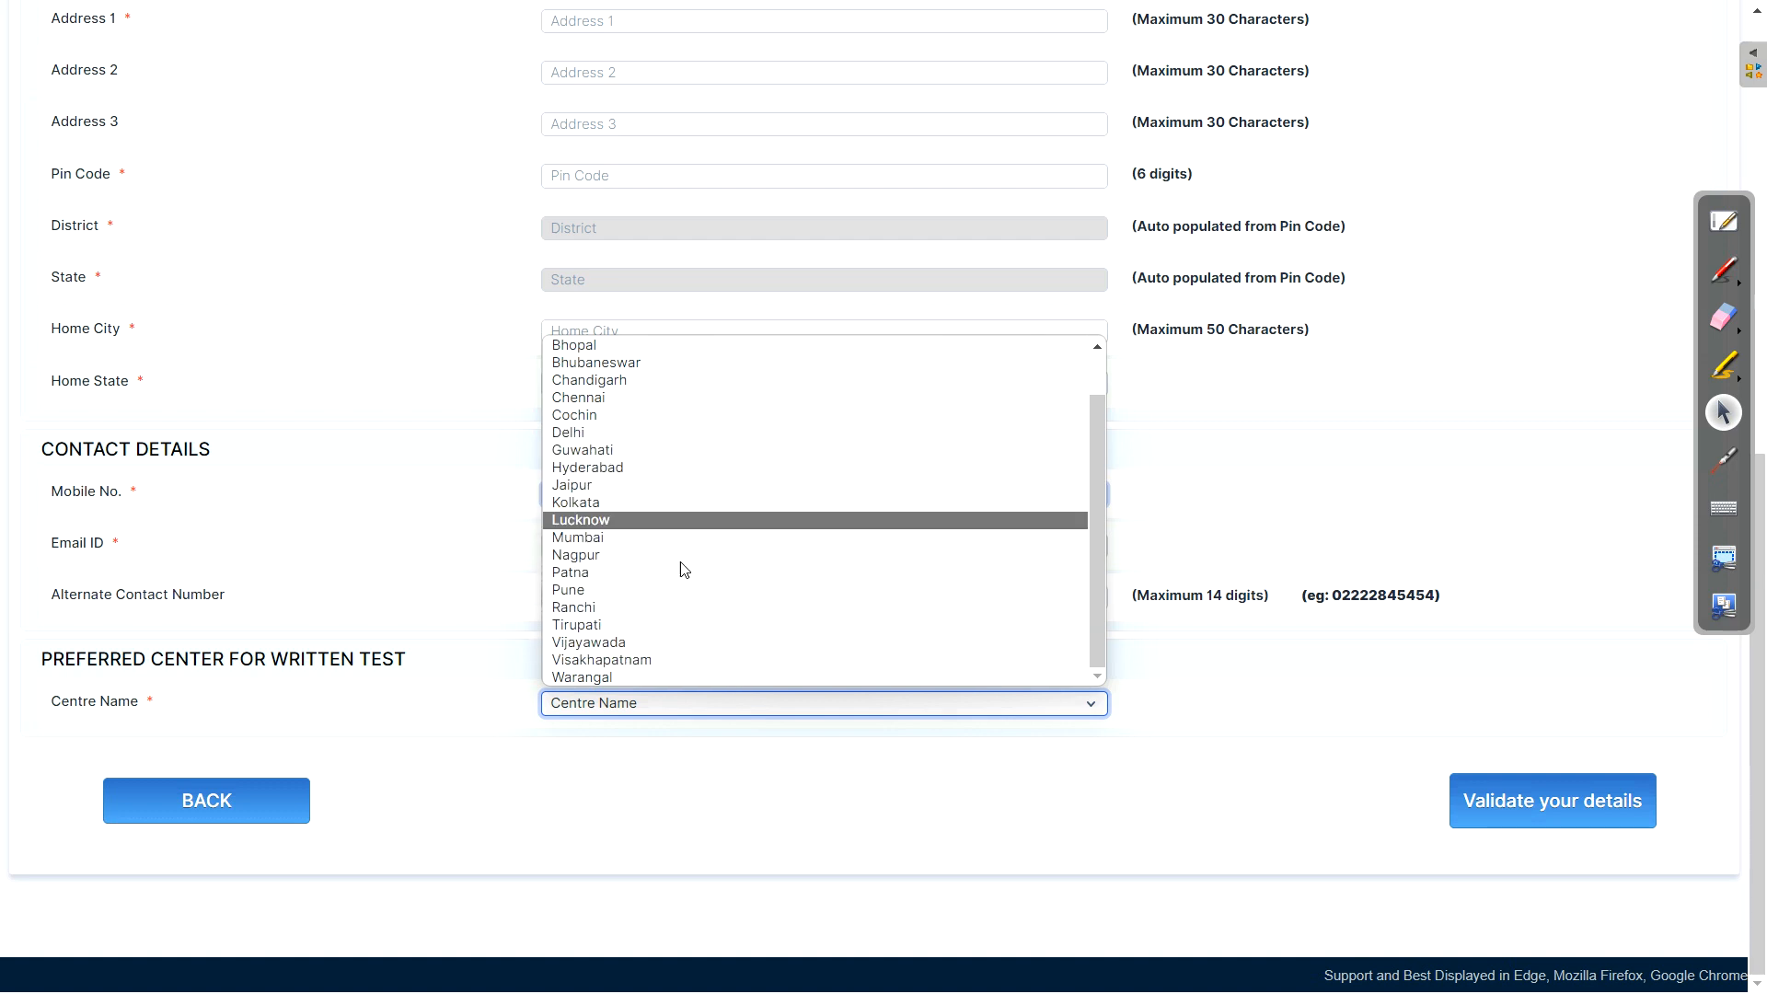
drag(1093, 540, 1093, 497)
Close the test centre list and validate the contact details
click(1339, 749)
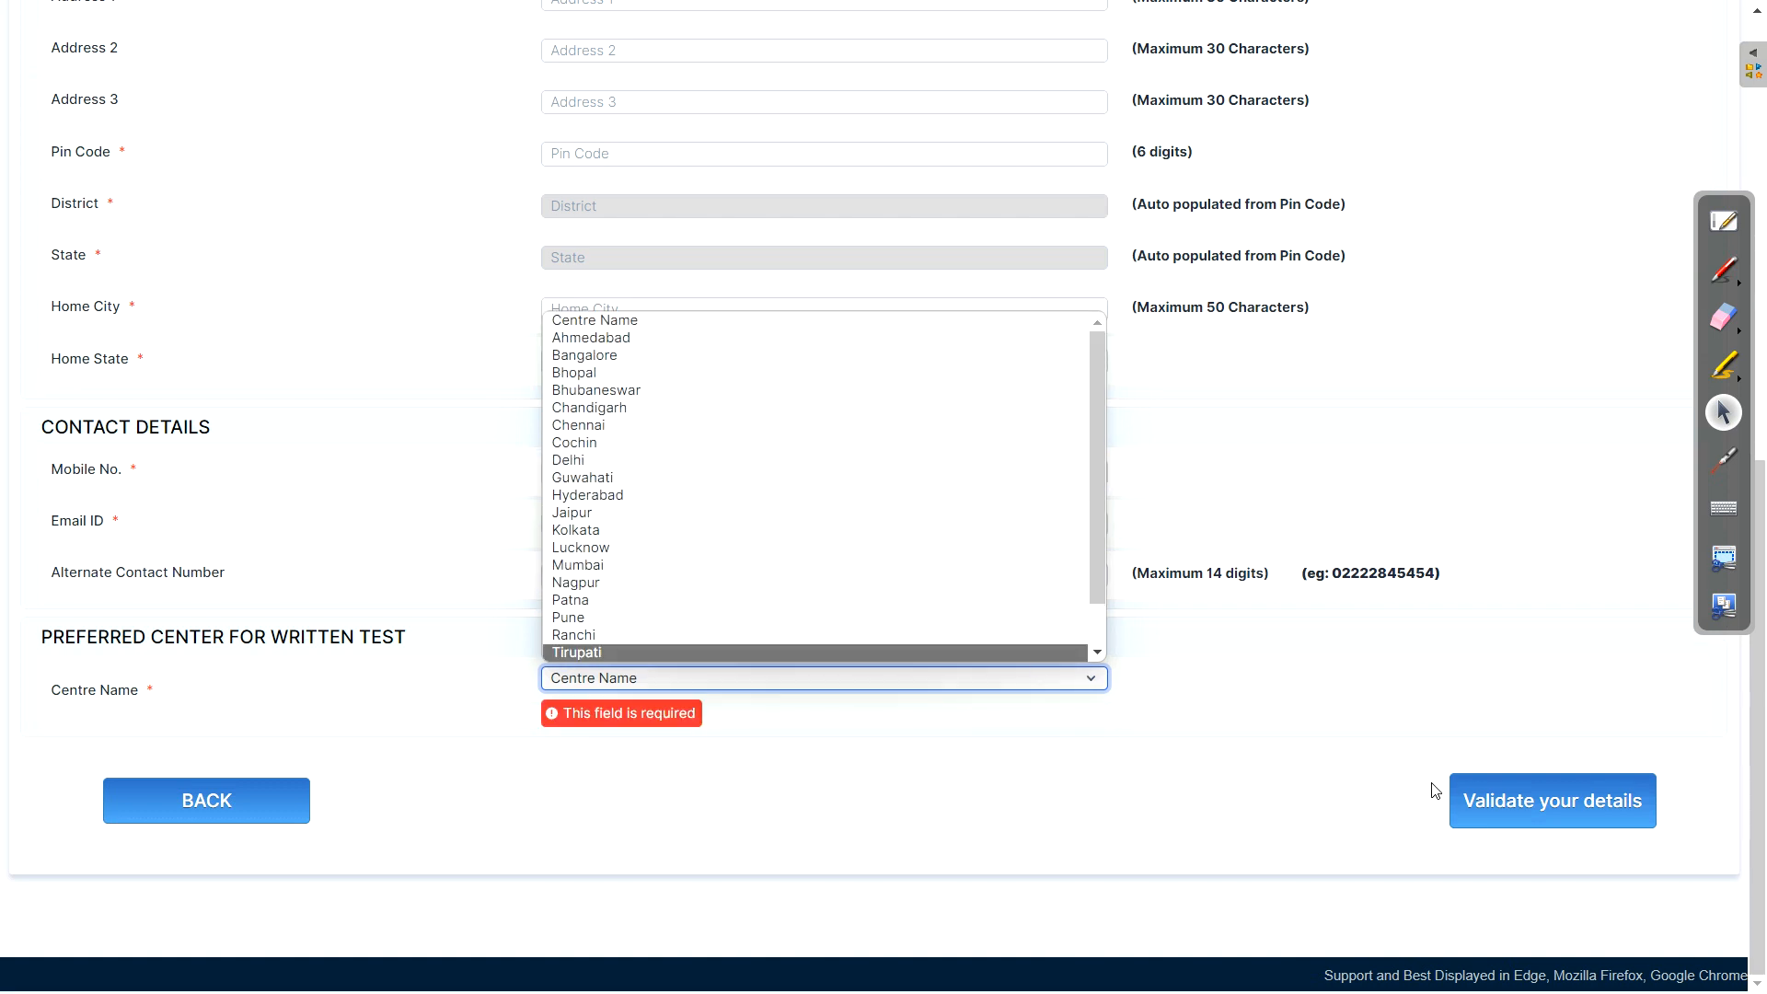
click(1520, 803)
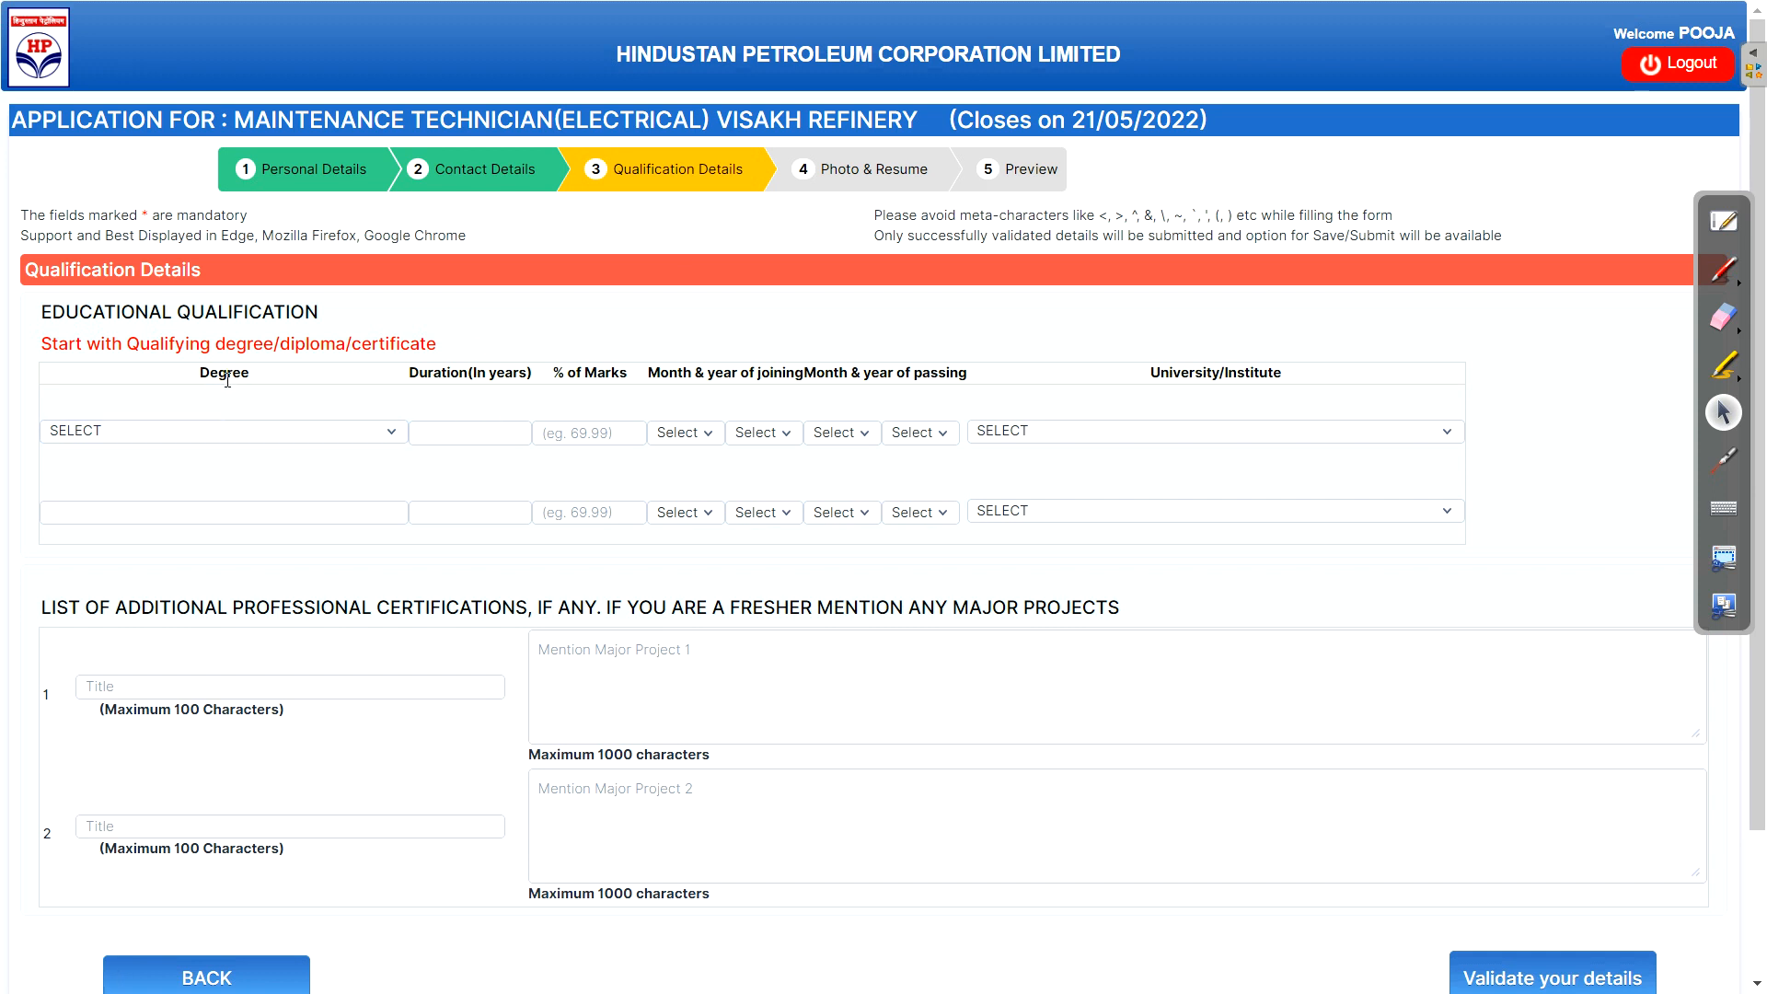
Set the degree of the first qualification row to DIPLOMA-DIPLOMA IN ELECTRICAL ENGINEERING
click(189, 432)
click(181, 474)
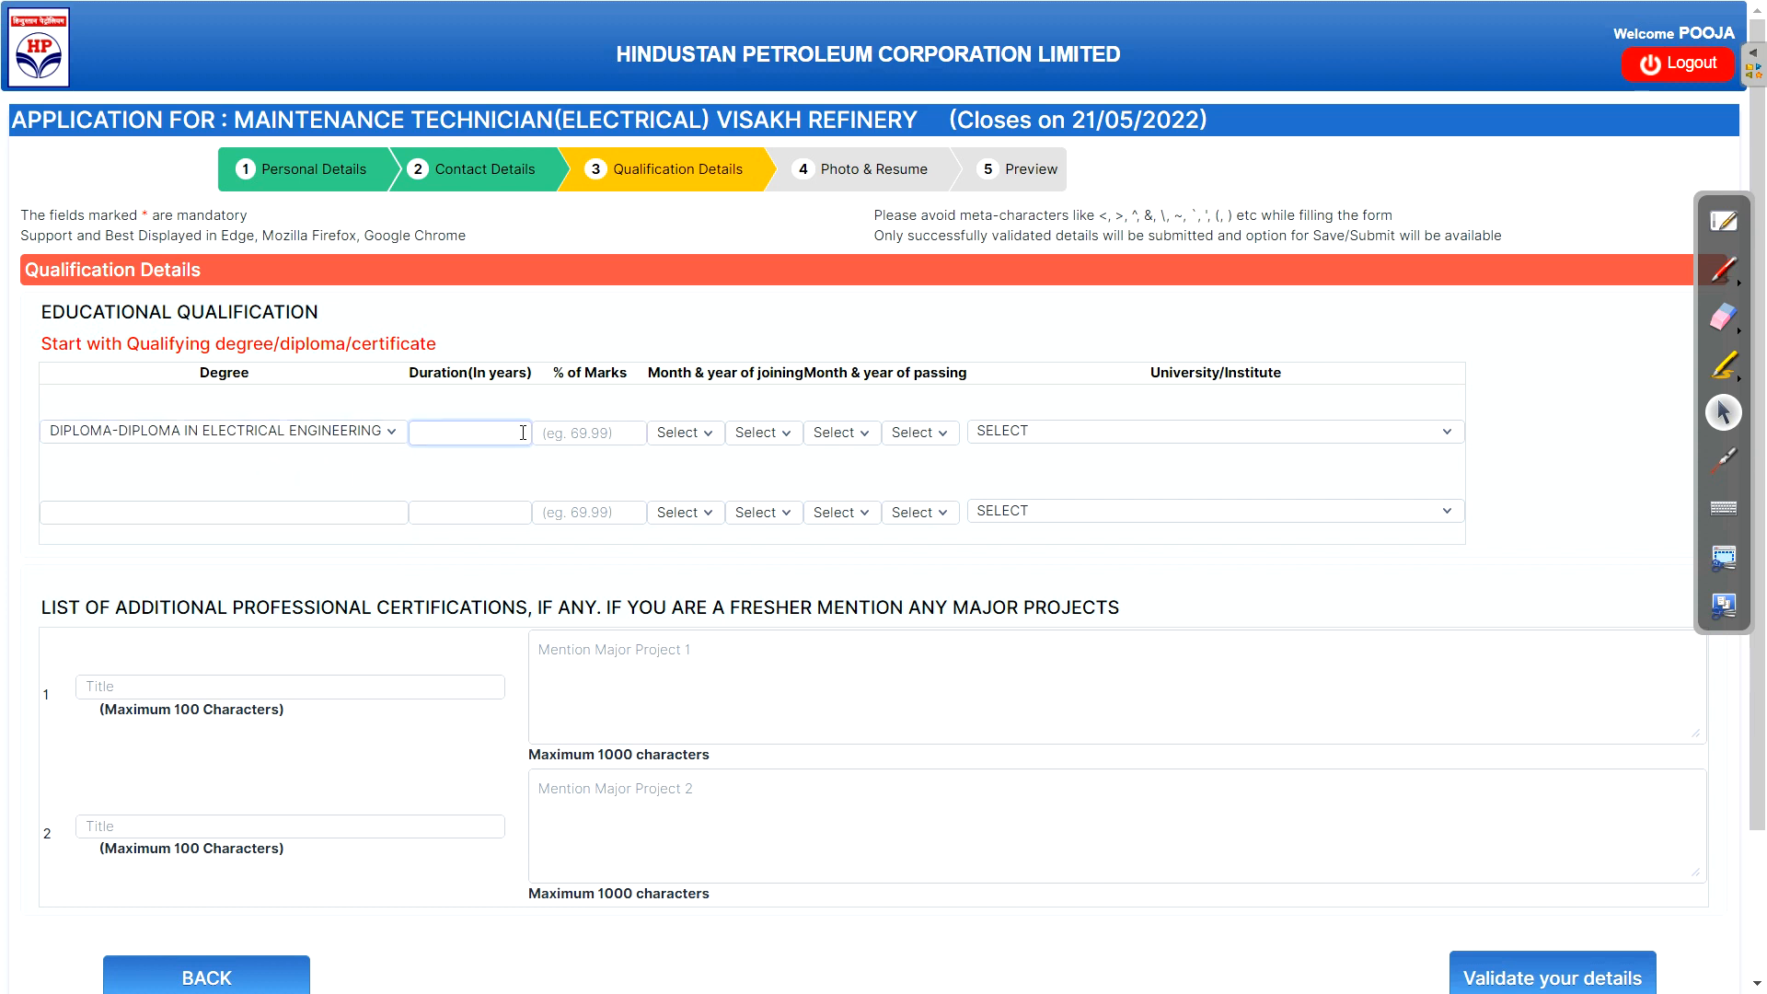
click(568, 434)
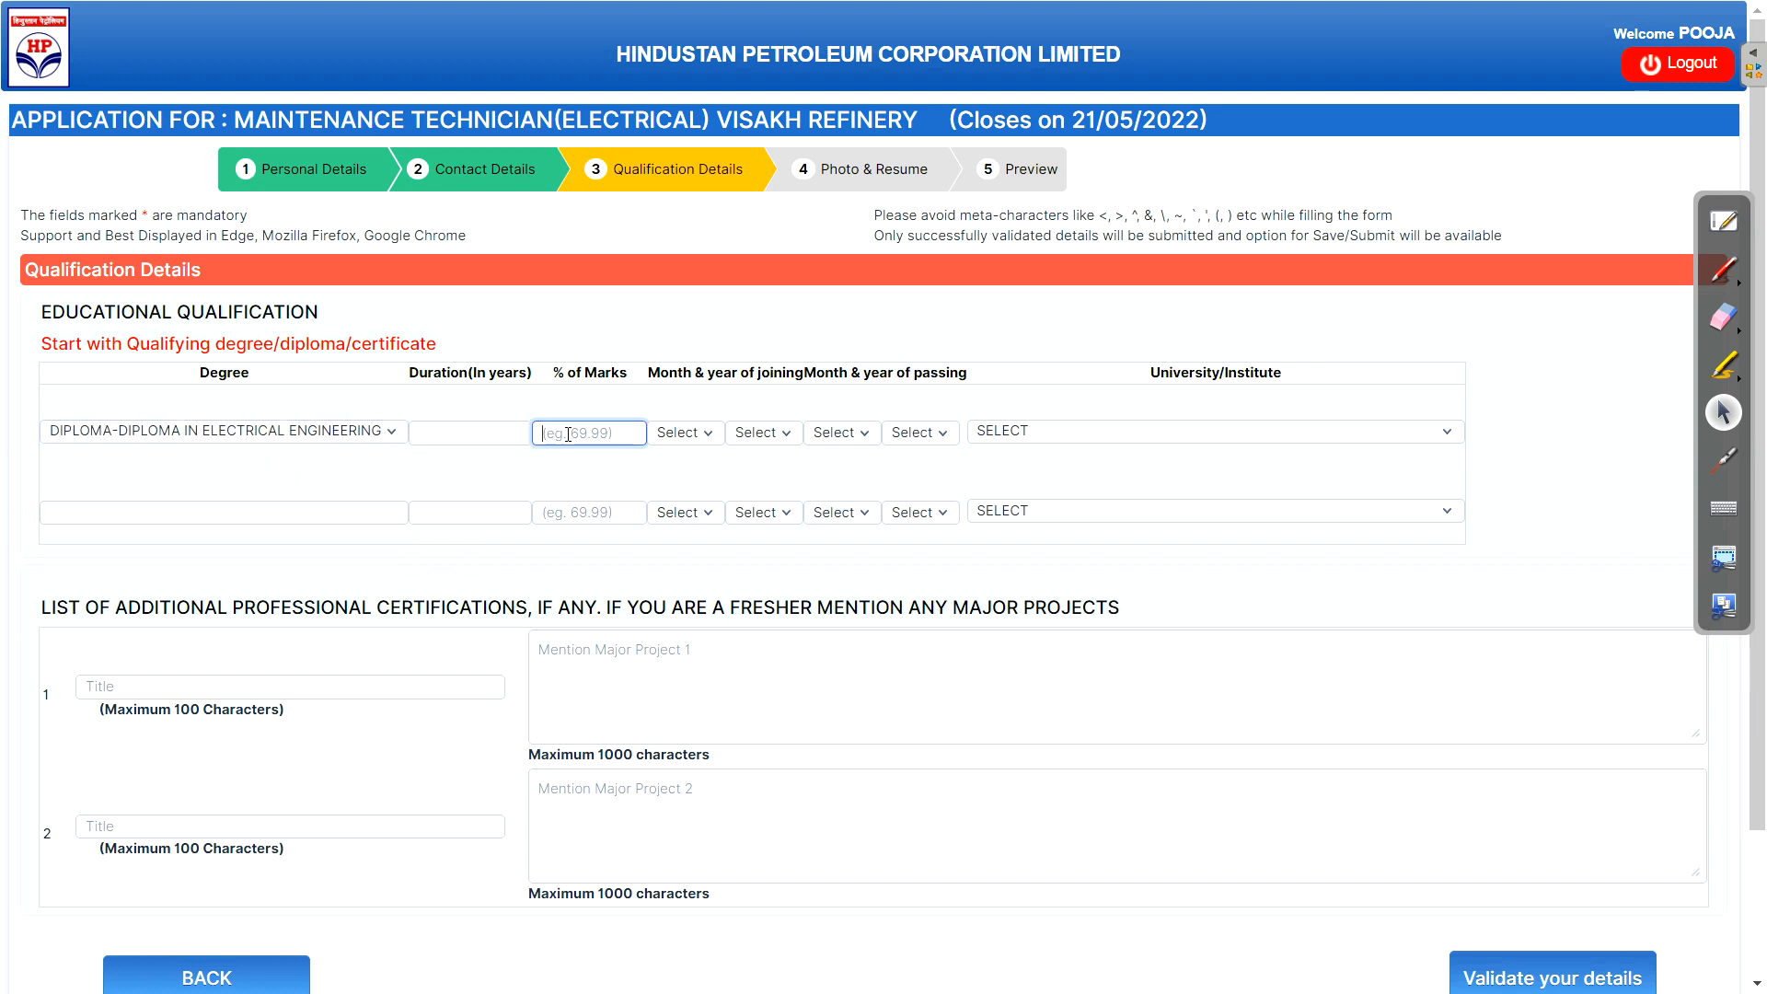
Write a circled 60% and a bracketed 50% above the qualification table with the red pen
click(1725, 271)
mouse_move(1296, 293)
mouse_down()
mouse_move(1268, 328)
mouse_move(1304, 324)
mouse_up()
mouse_move(1355, 306)
mouse_down()
mouse_move(1325, 359)
mouse_move(1369, 340)
mouse_up()
mouse_move(1307, 276)
mouse_down()
mouse_move(1381, 317)
mouse_move(1316, 272)
mouse_up()
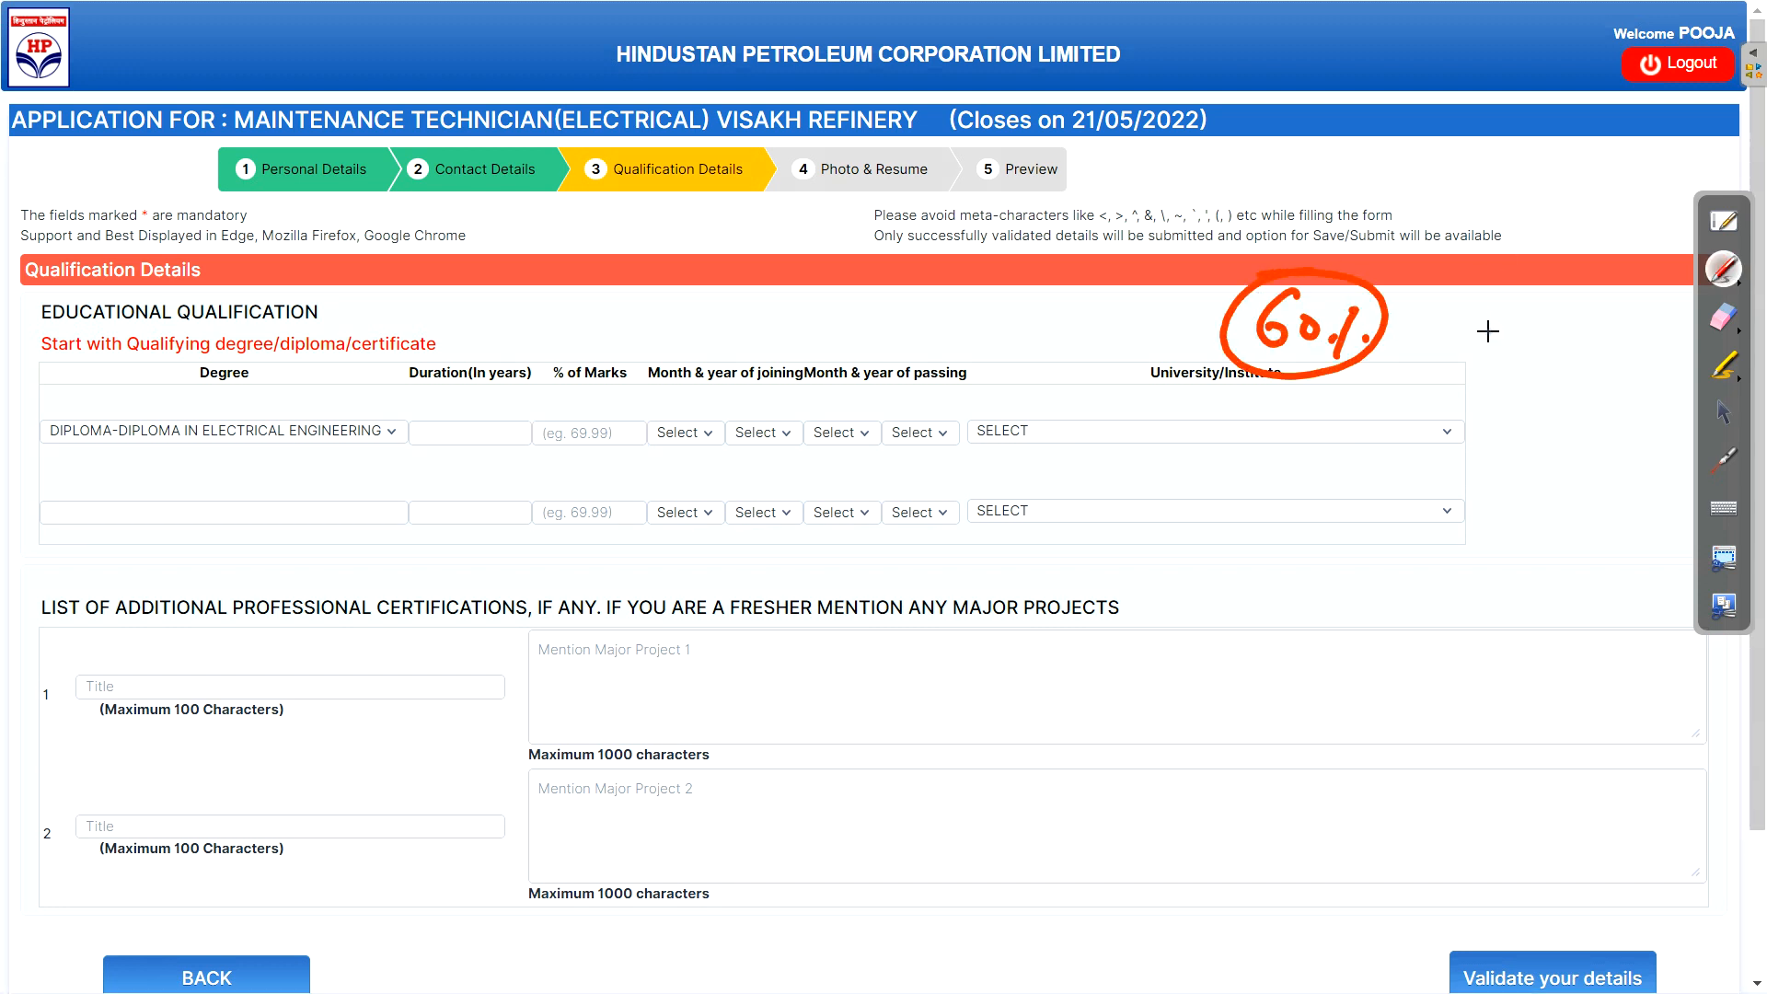
drag(1578, 303, 1555, 357)
drag(1594, 315, 1618, 370)
drag(1627, 318, 1656, 377)
drag(1555, 294, 1560, 370)
Erase all the handwritten percentage annotations from the screen
click(1730, 333)
click(1736, 334)
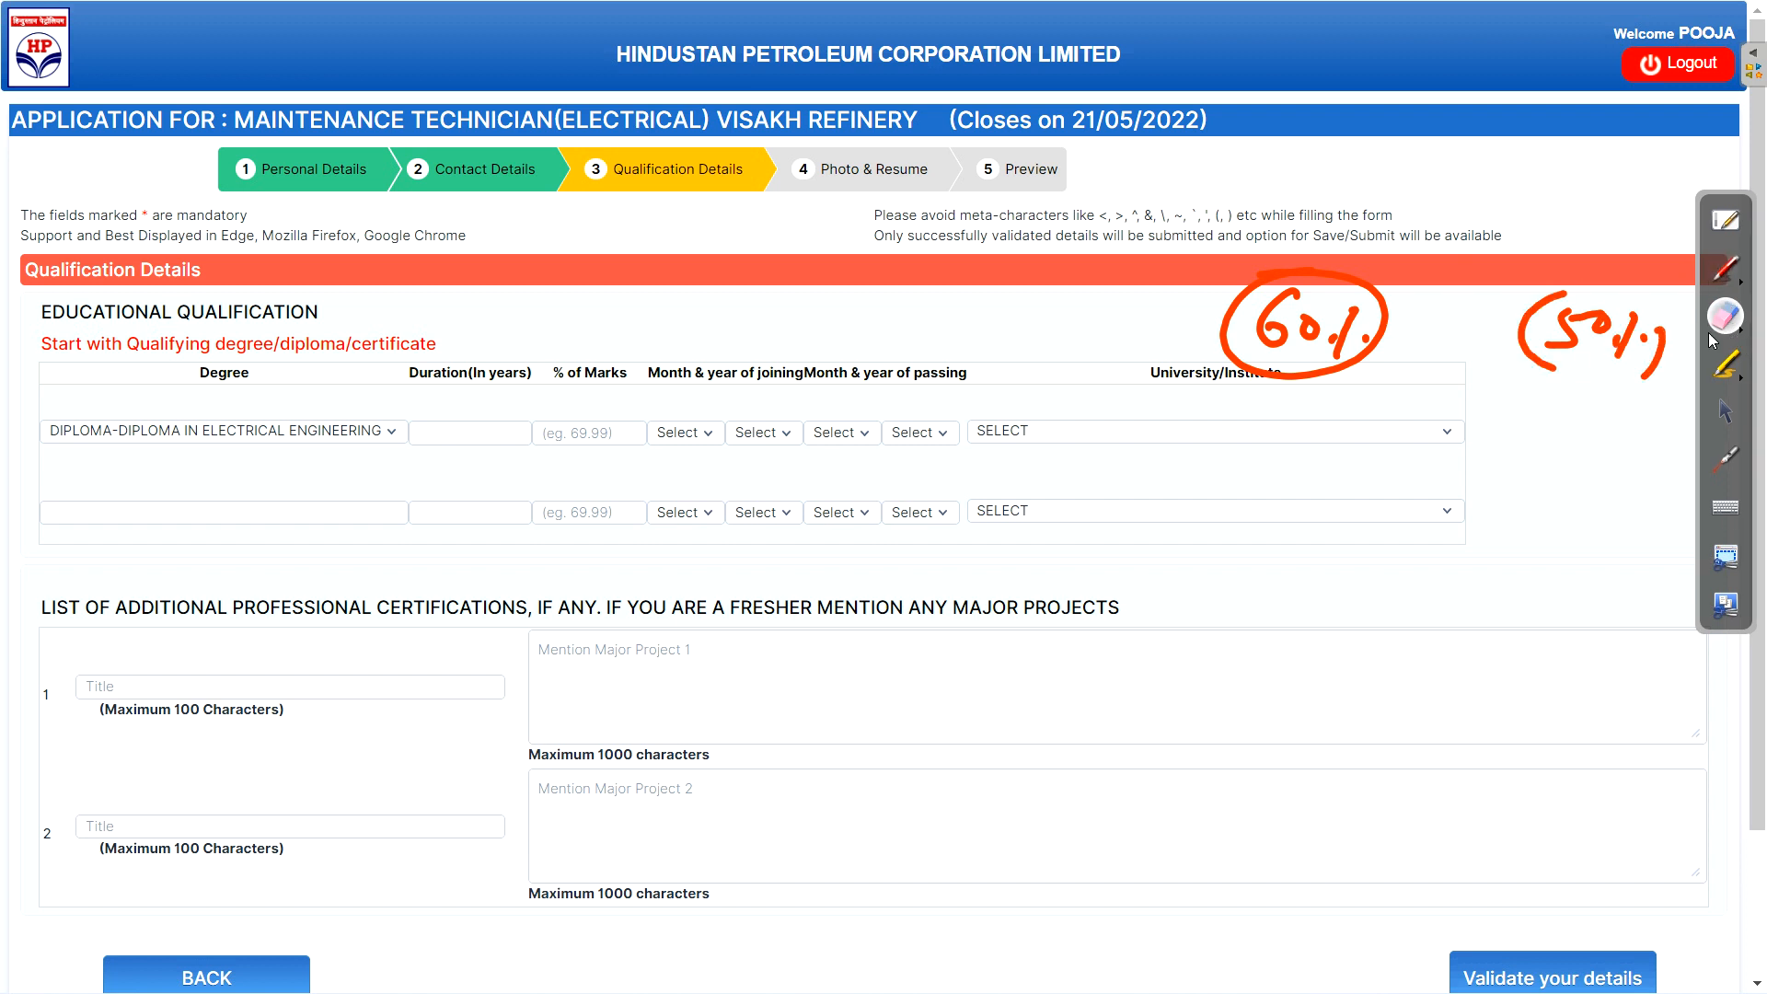
click(1675, 328)
Enter 62 as the diploma's percentage of marks and set its joining month and year to JAN 2016
click(631, 429)
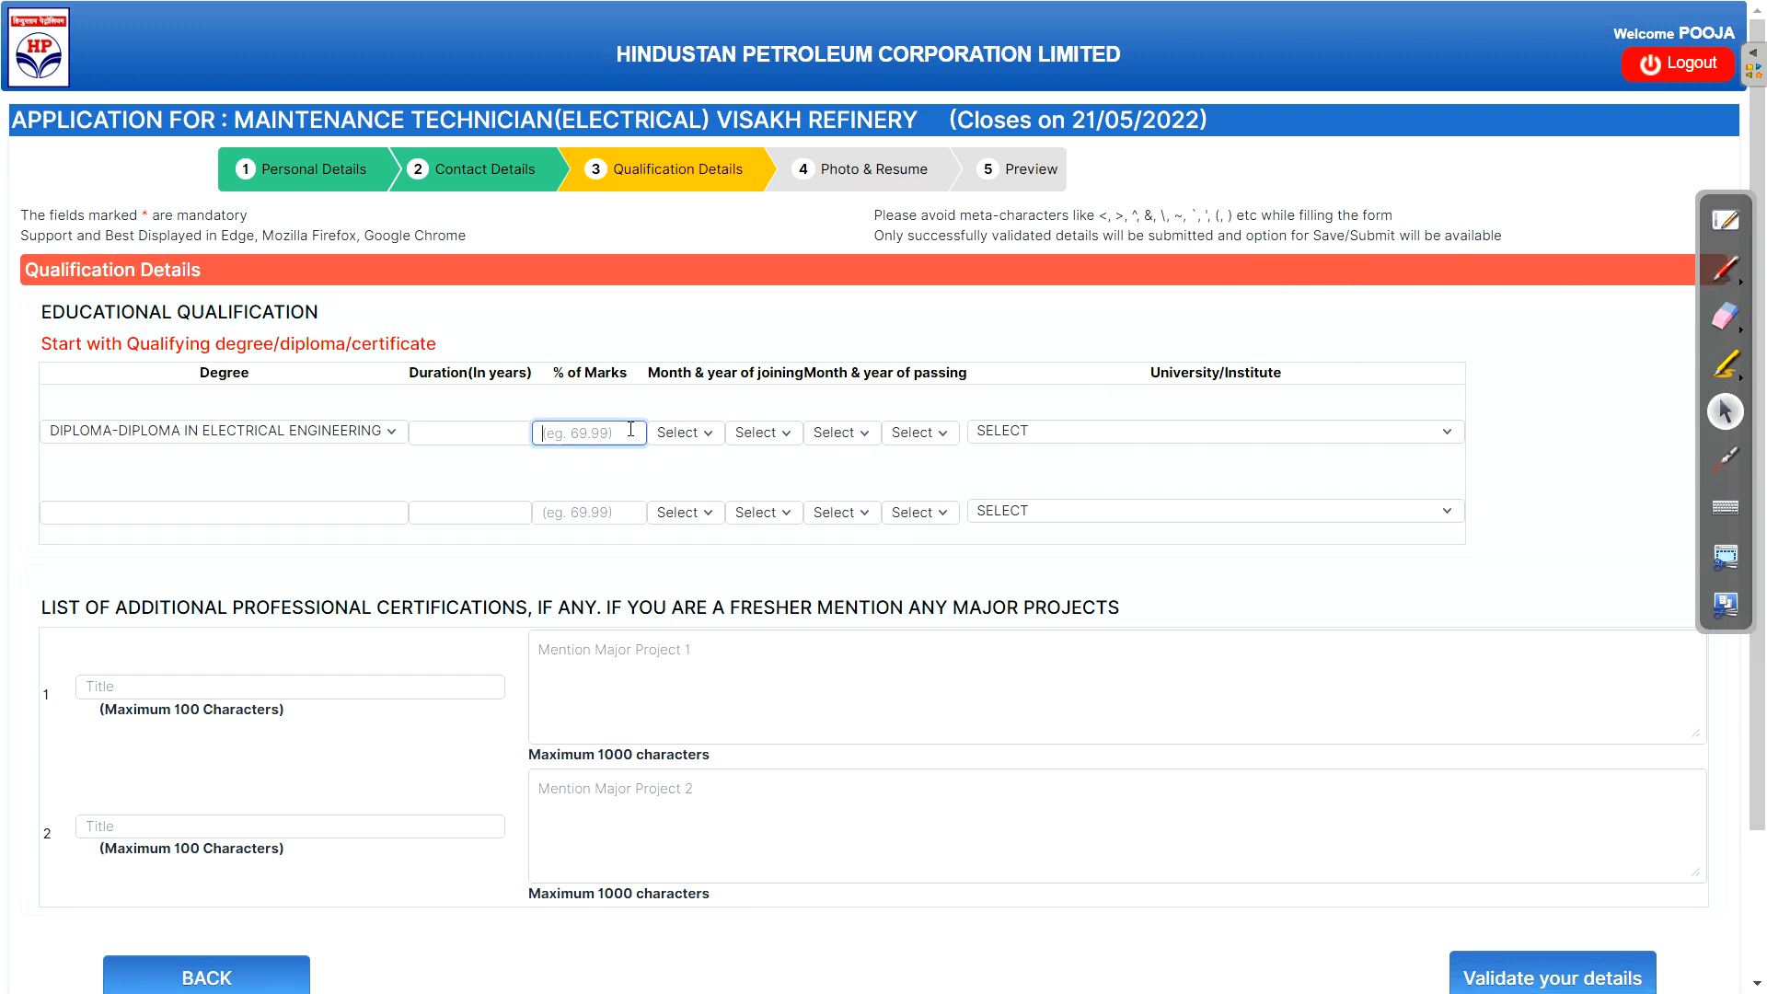
text(62)
click(693, 434)
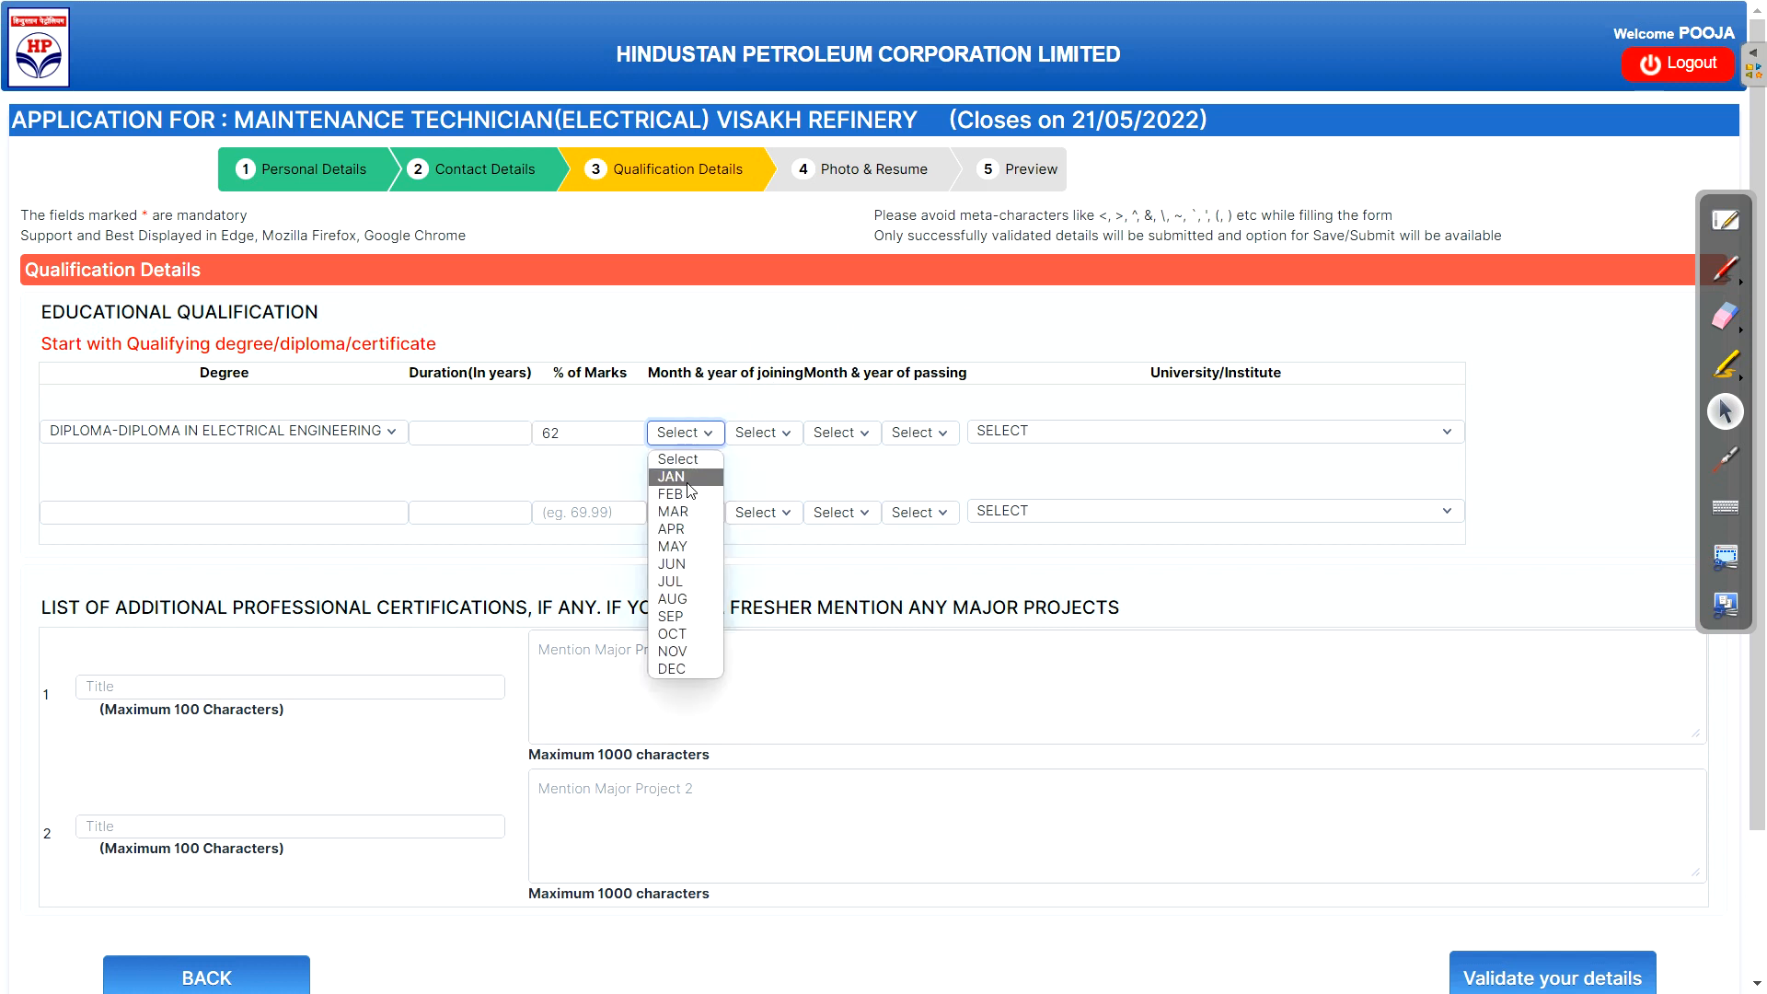
click(688, 482)
click(764, 432)
click(752, 494)
click(773, 438)
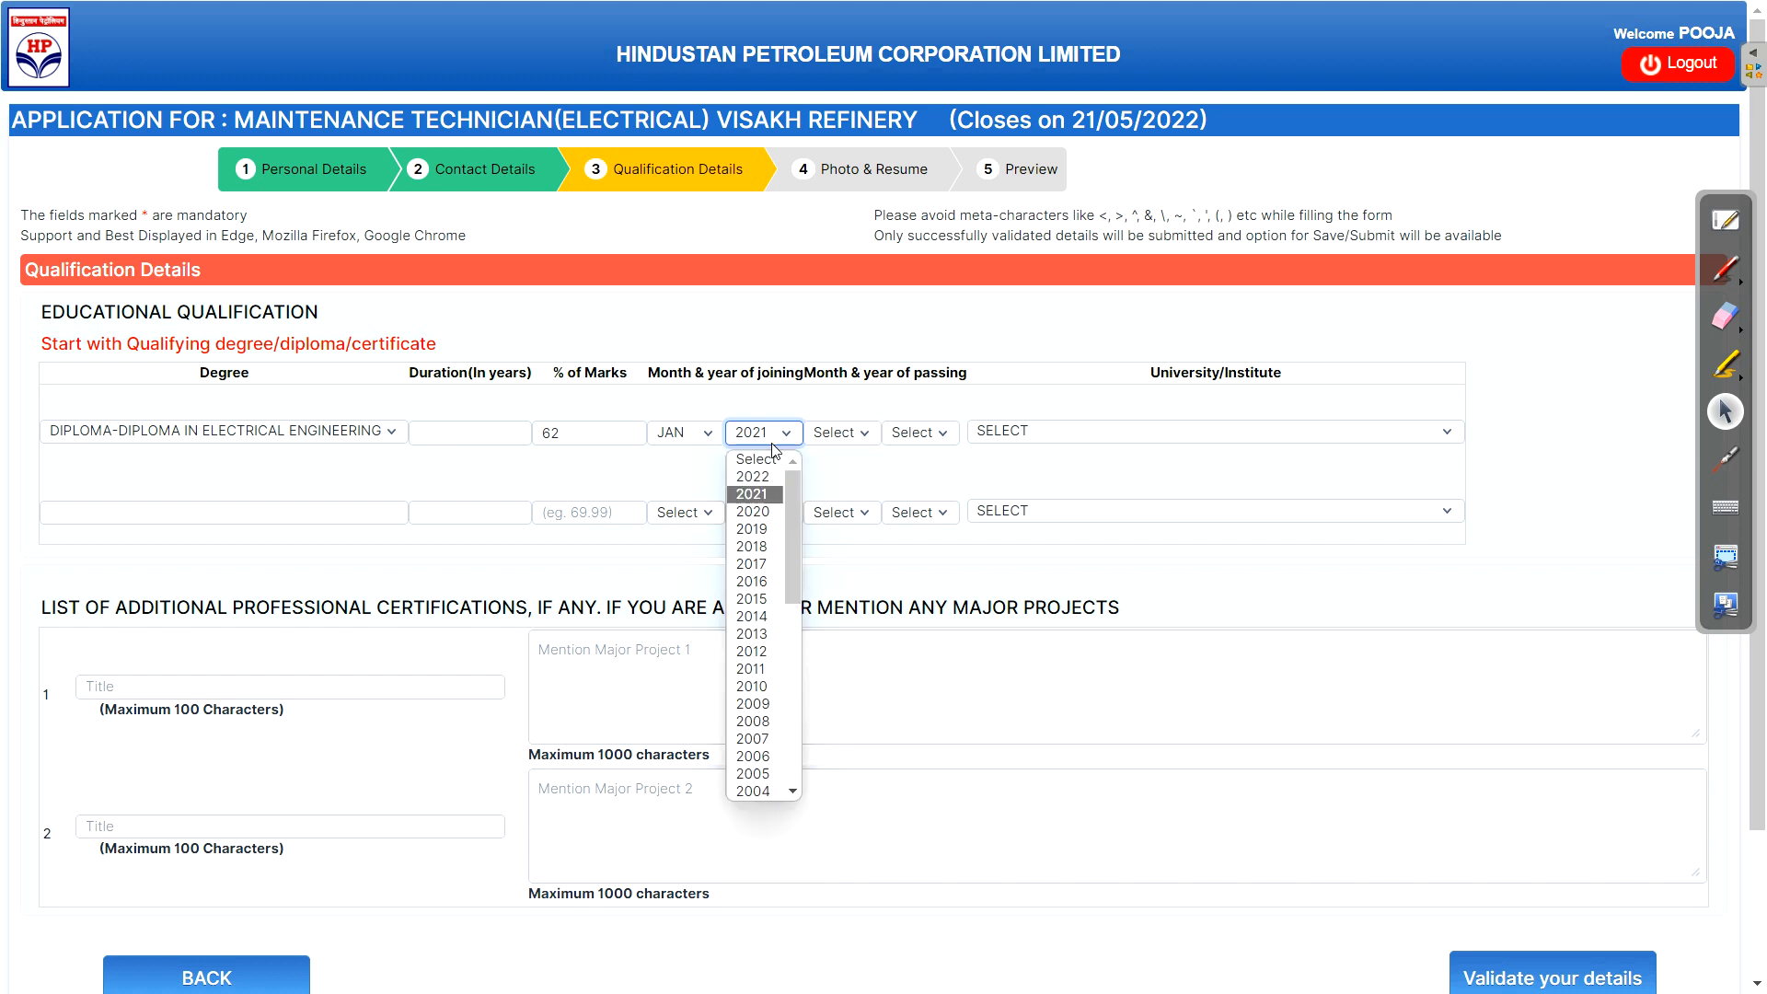
click(769, 582)
Set the diploma's month and year of passing to JAN 2018
click(839, 433)
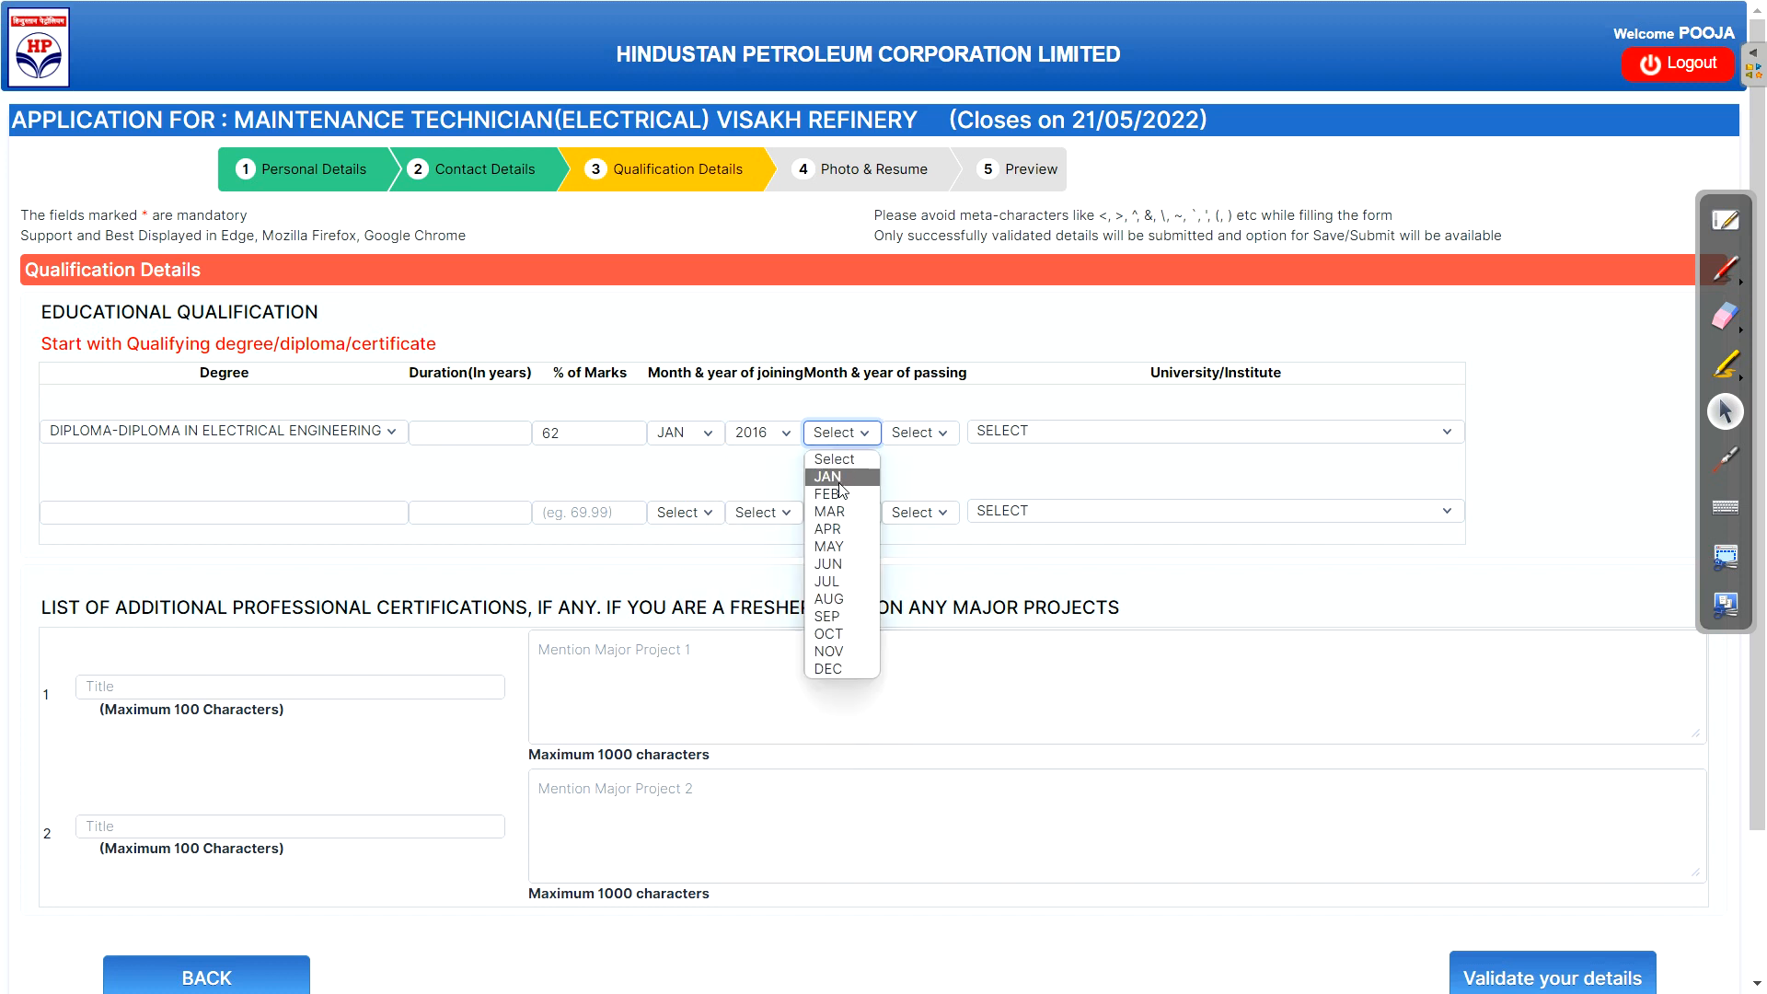
click(838, 479)
click(919, 432)
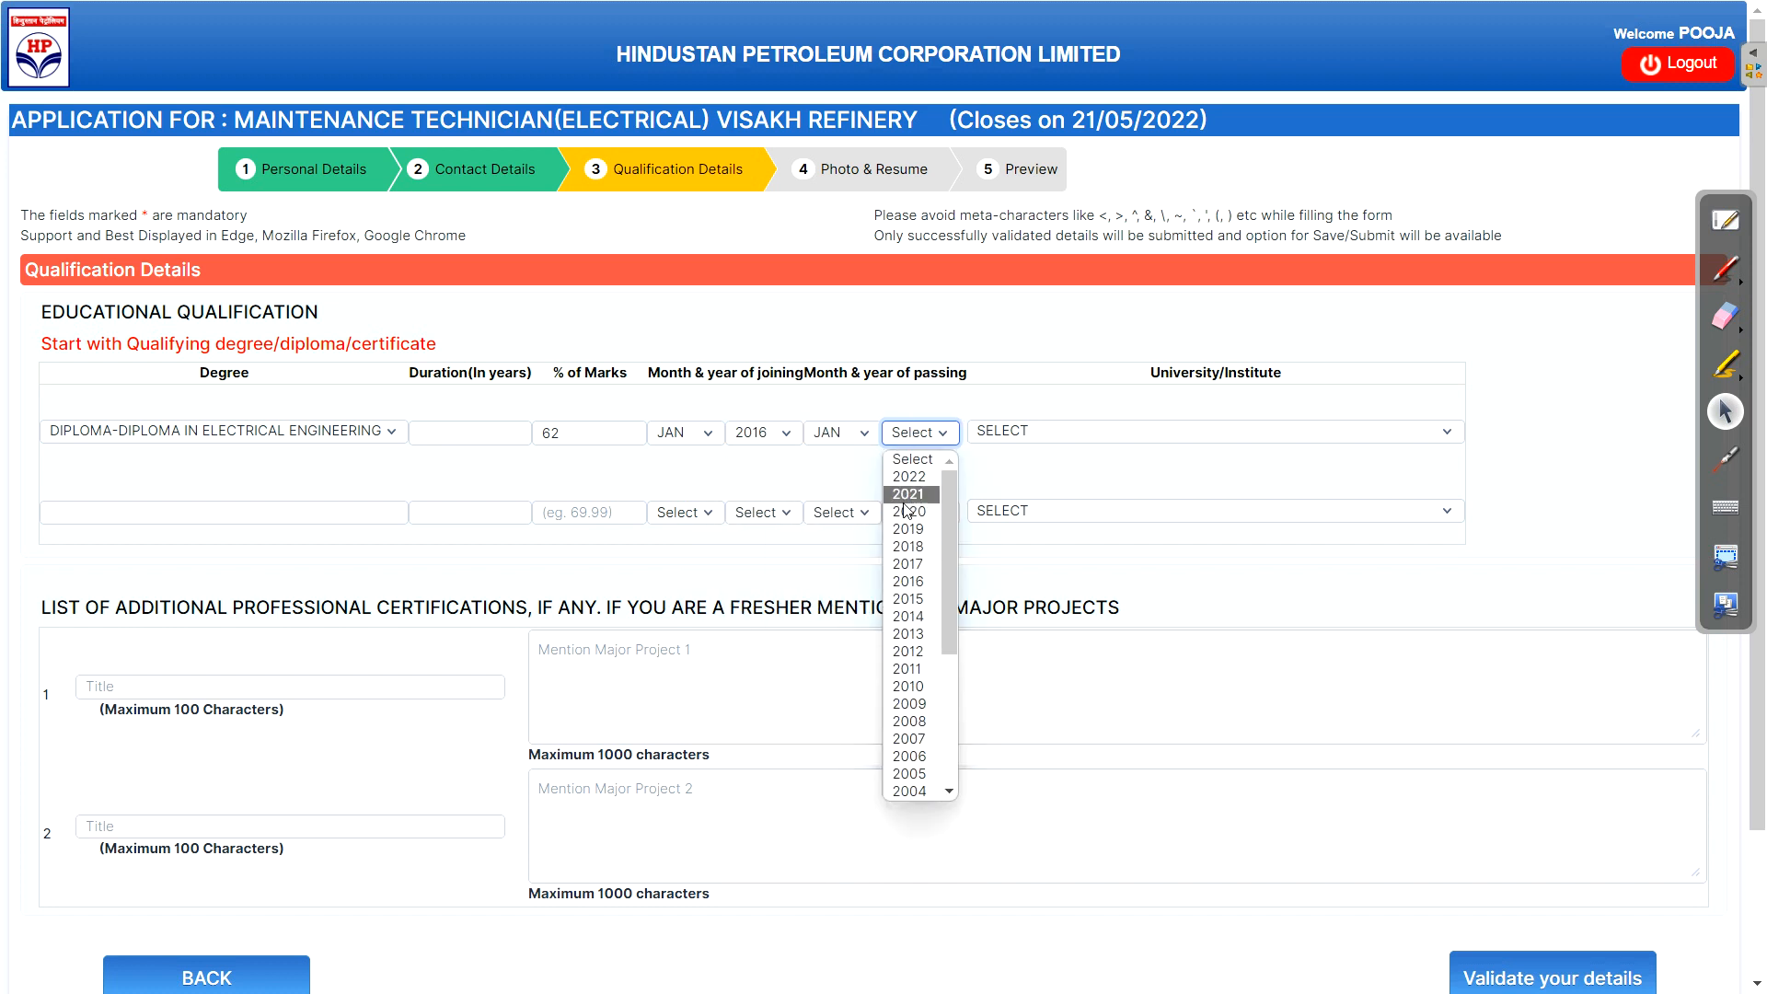
click(908, 546)
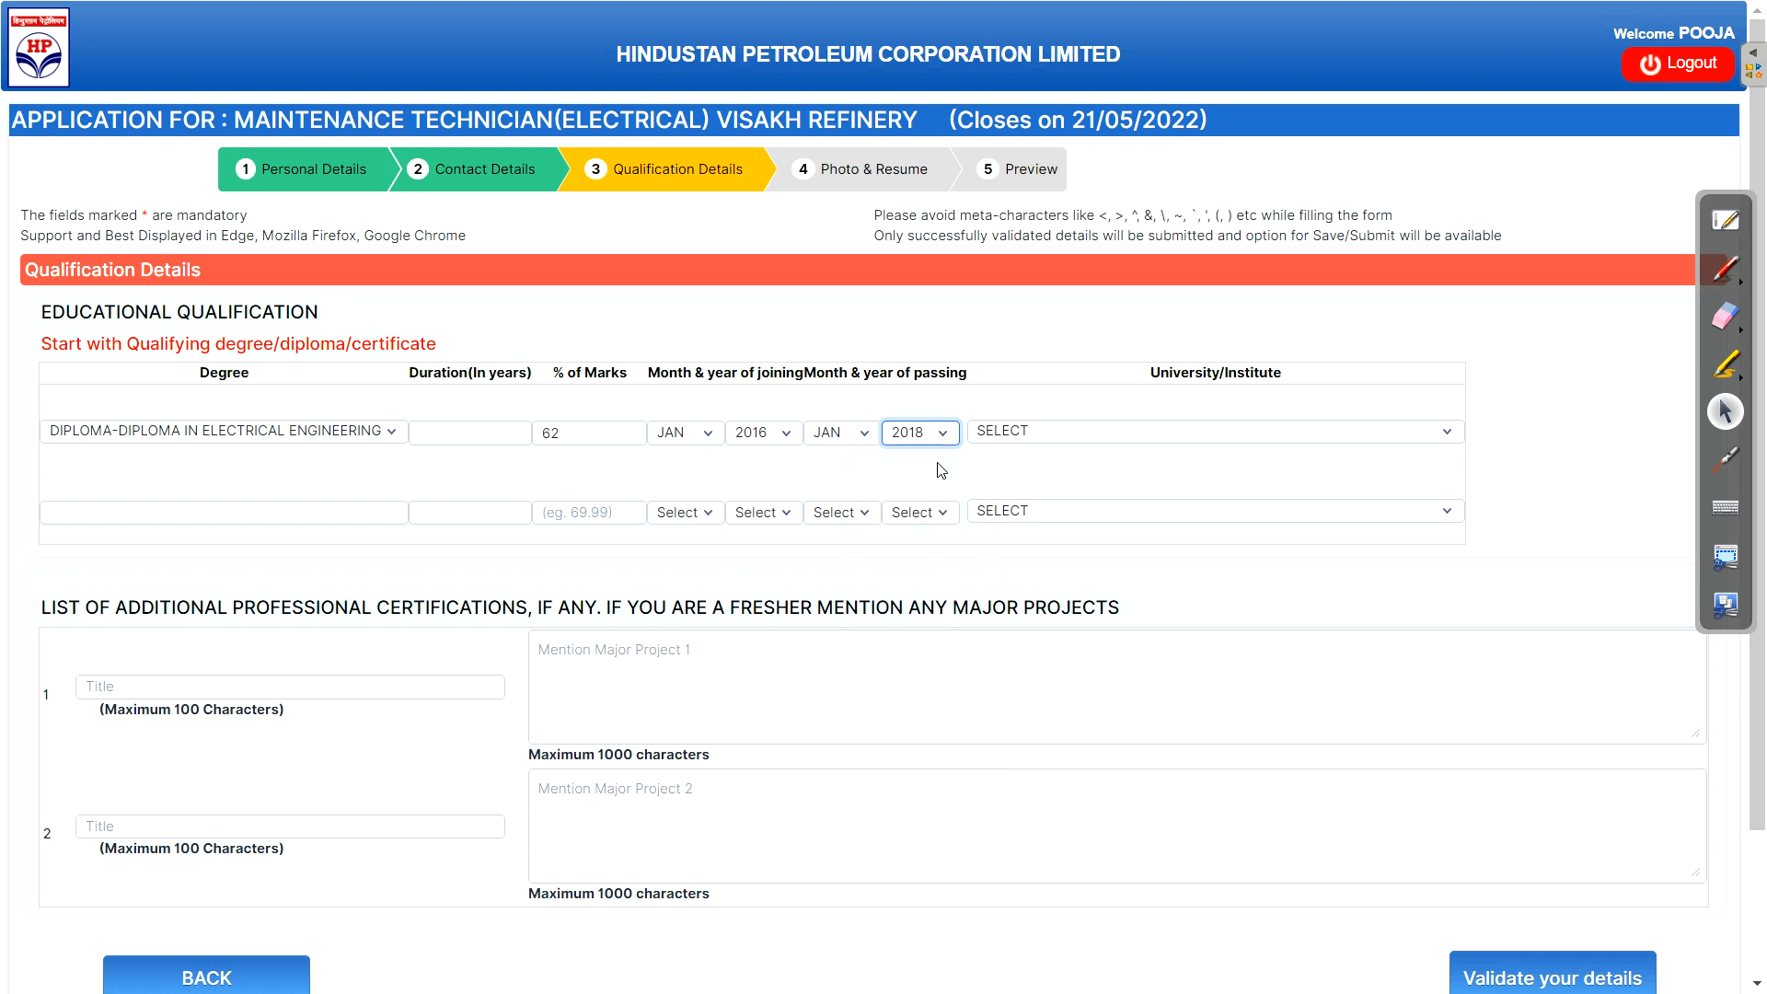
Set the diploma's University/Institute to OTHERS and enter xyz as the institute name
click(1065, 433)
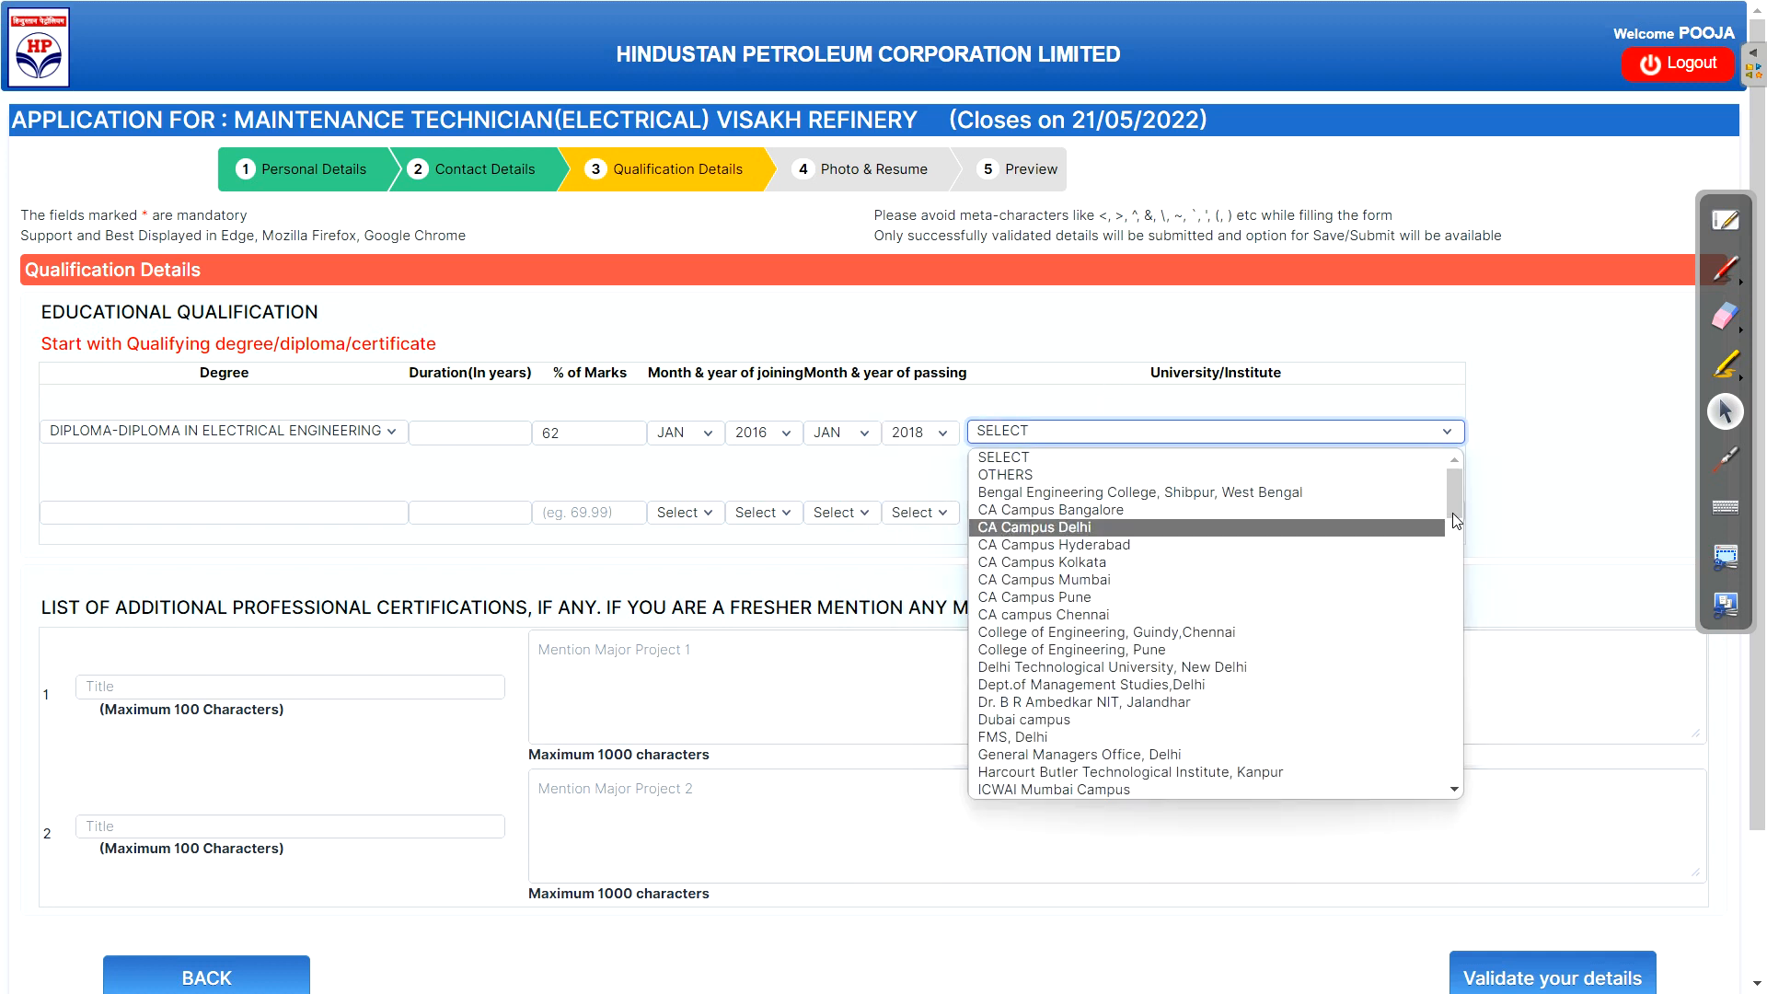
drag(1453, 514, 1422, 451)
click(990, 476)
click(1038, 506)
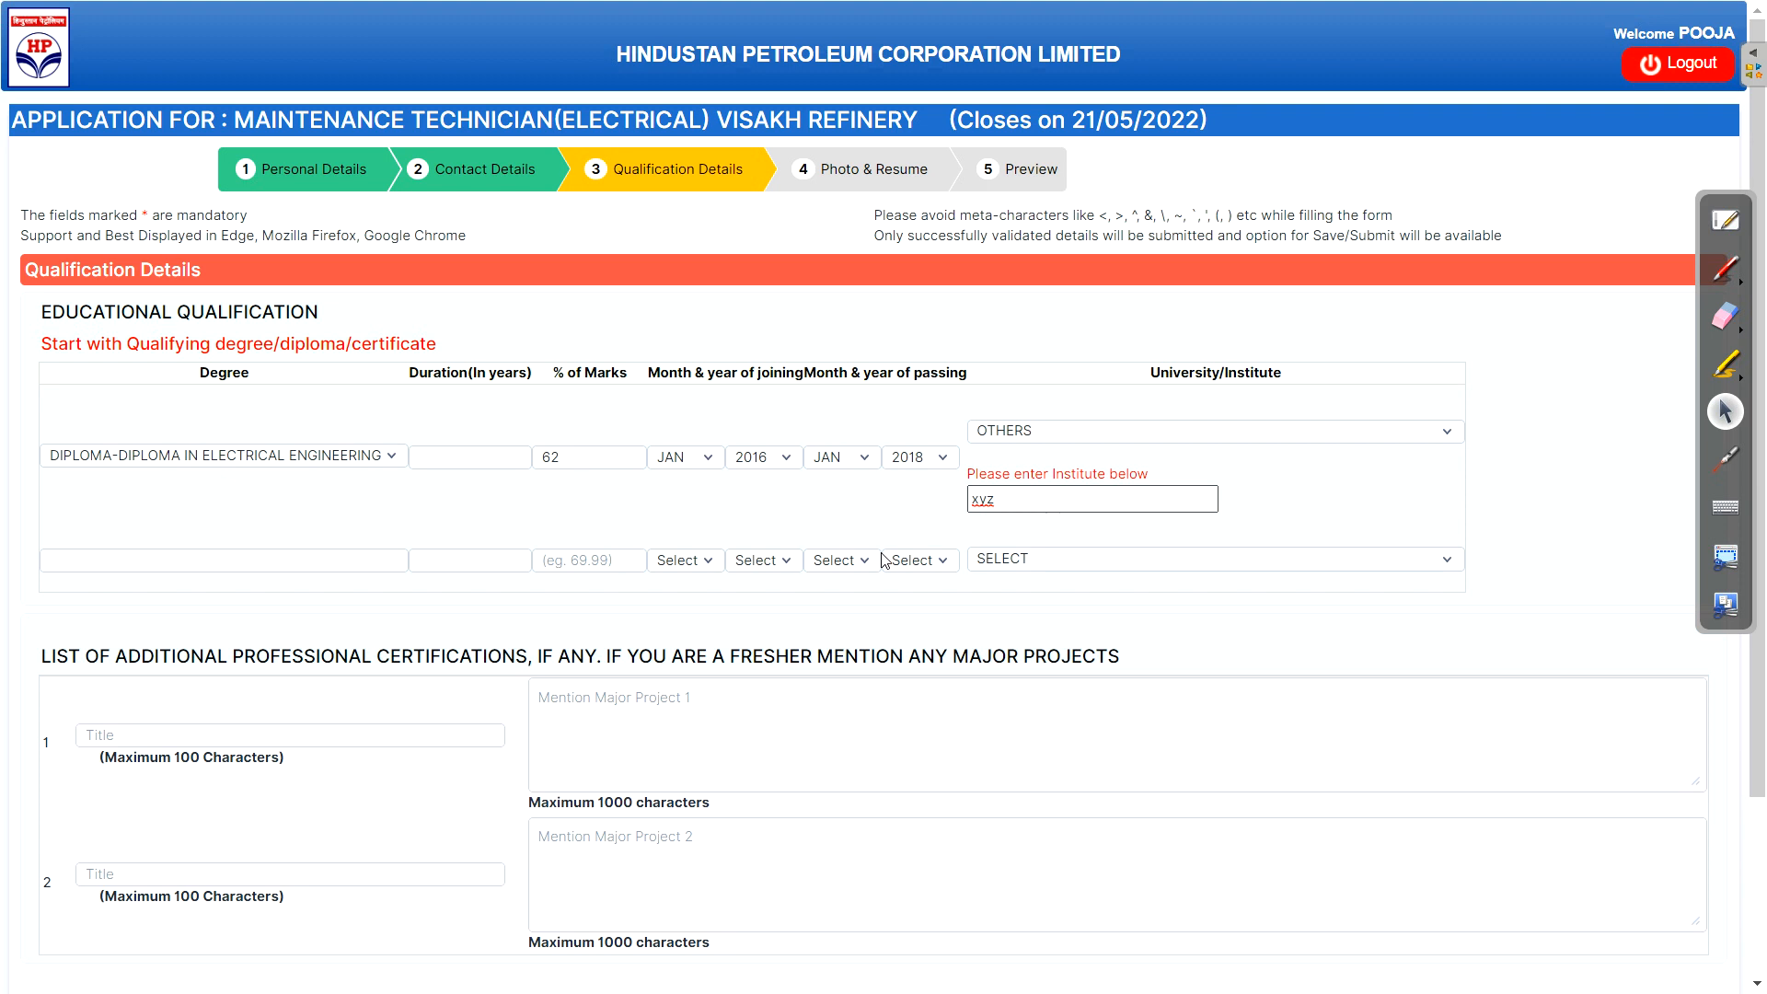
Highlight the heading wording on additional professional certifications and on freshers mentioning major projects
click(366, 561)
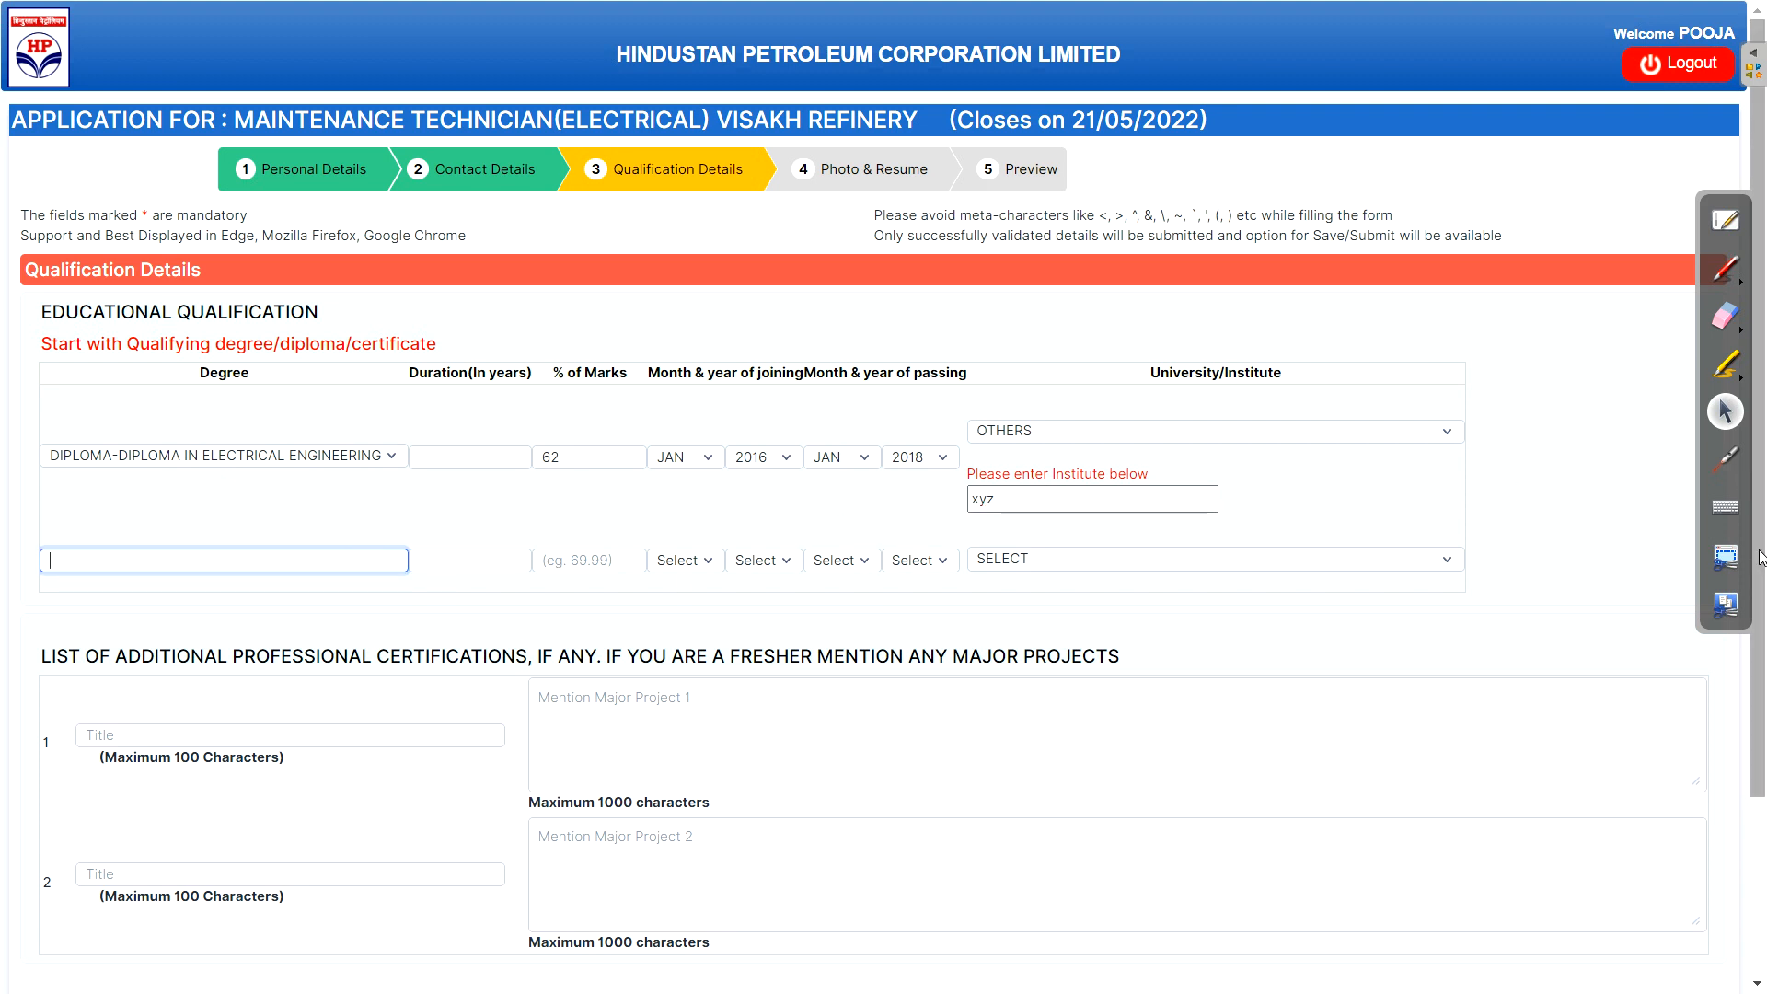
scroll(1756, 497, down, 3)
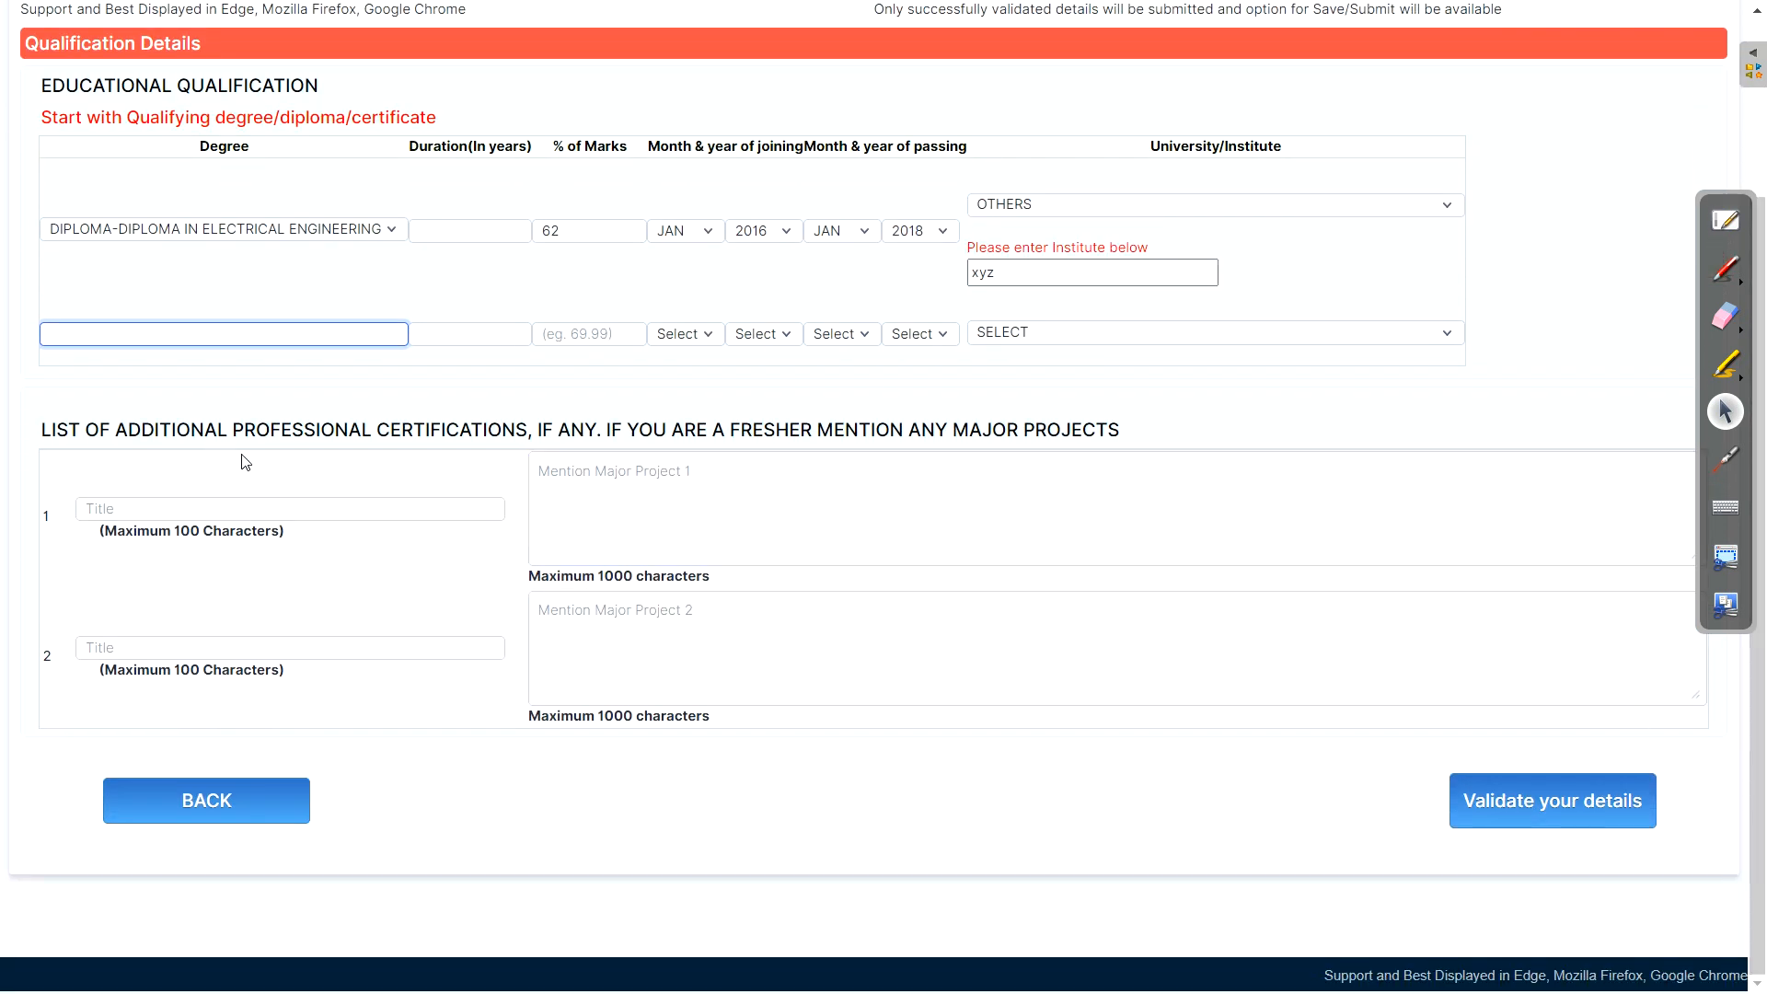
drag(239, 428, 525, 434)
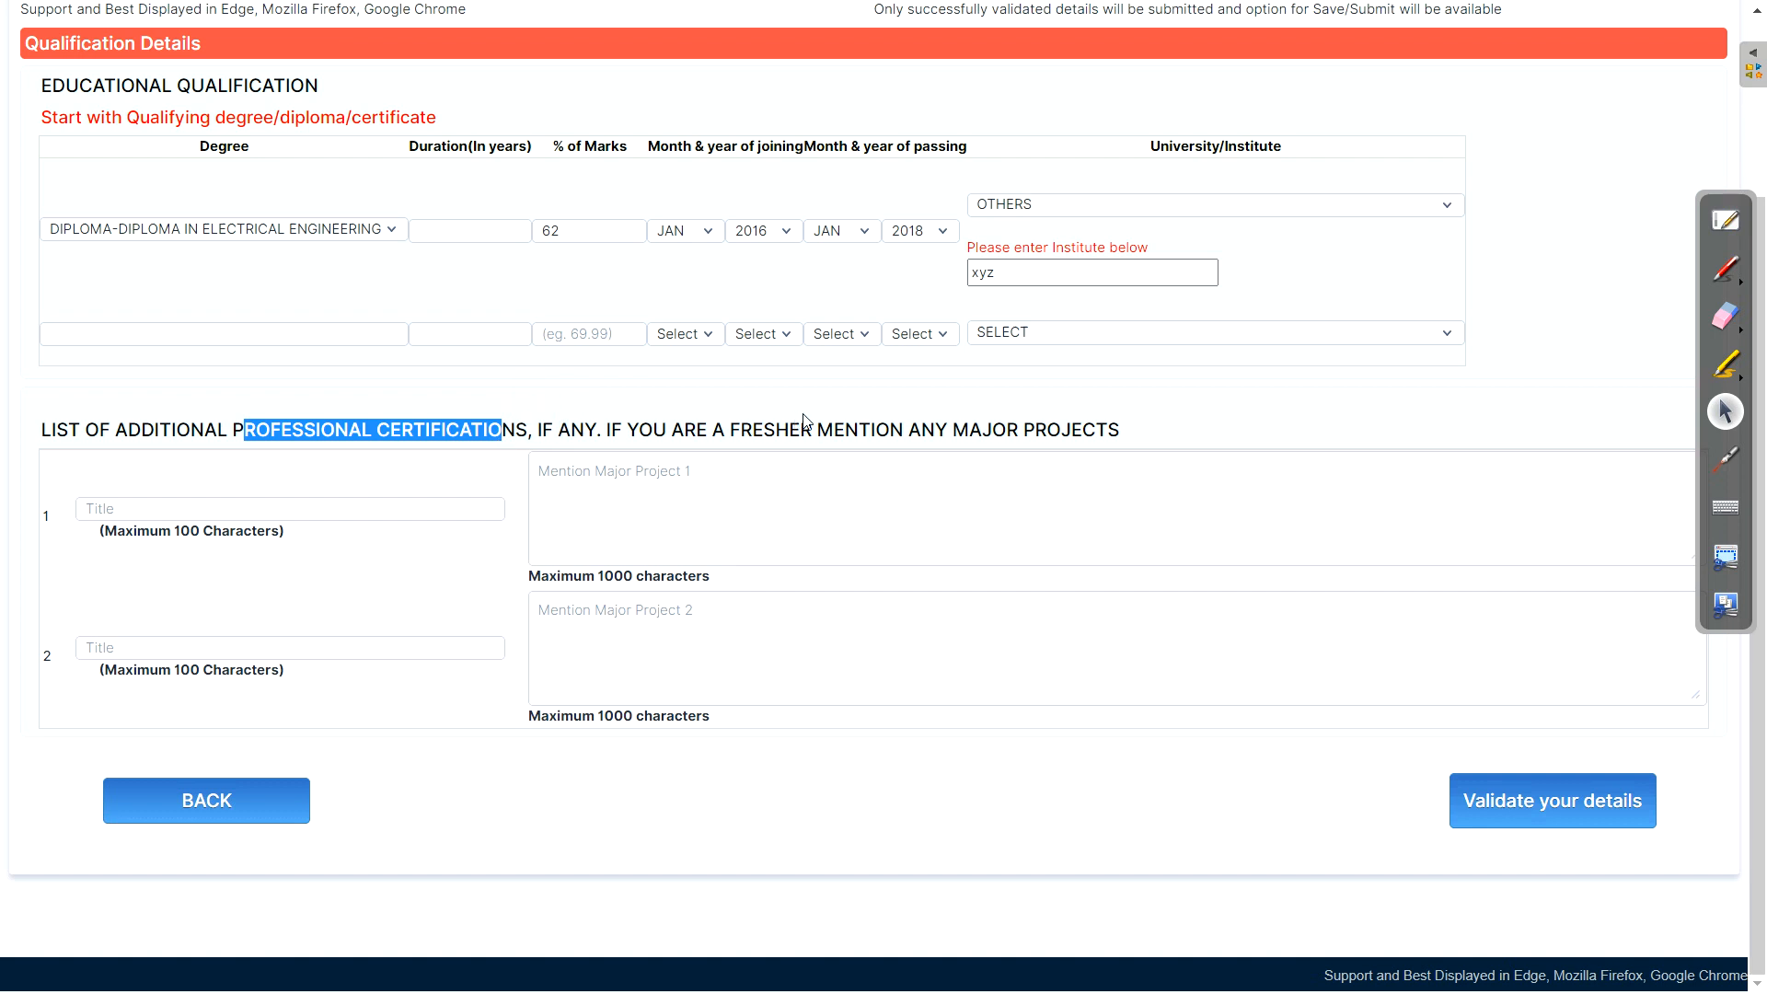
drag(740, 430, 950, 446)
drag(753, 430, 929, 439)
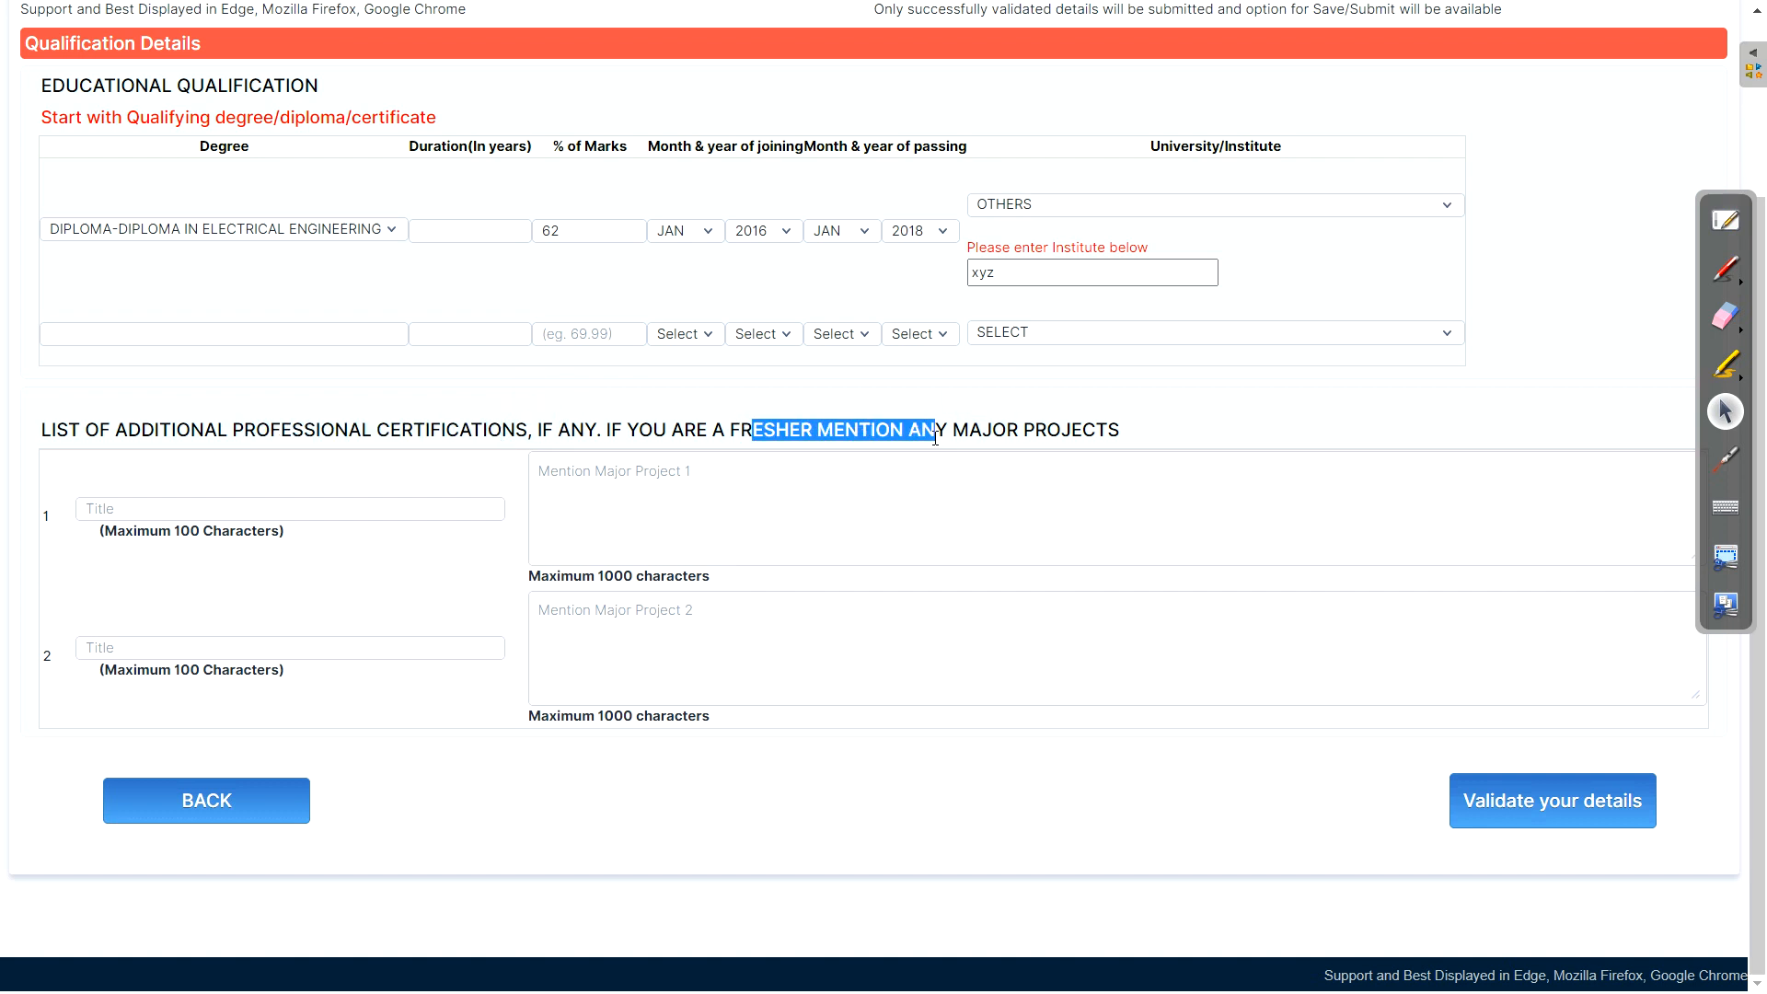
Handwrite a bracketed 3-month note with a tick in the first major project area and mark the start of the certifications heading
click(1725, 268)
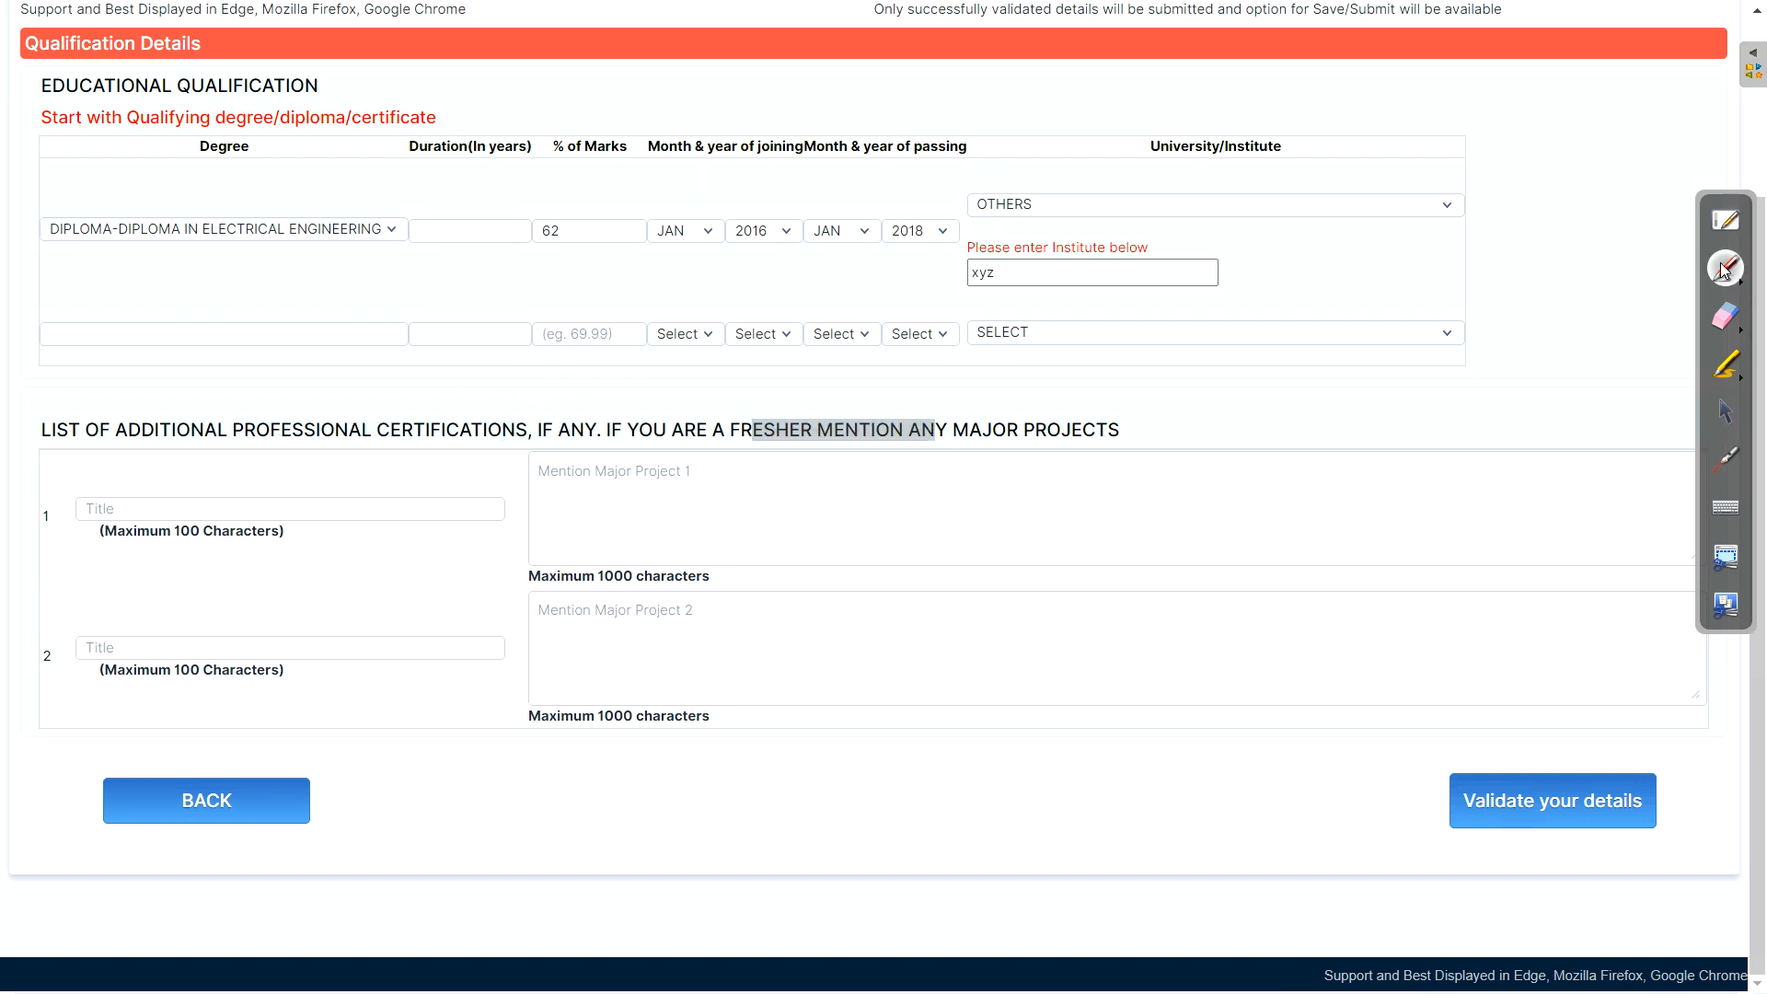
mouse_move(834, 484)
mouse_down()
mouse_move(845, 502)
mouse_move(819, 517)
mouse_up()
mouse_move(859, 491)
mouse_down()
mouse_move(945, 501)
mouse_move(924, 506)
mouse_up()
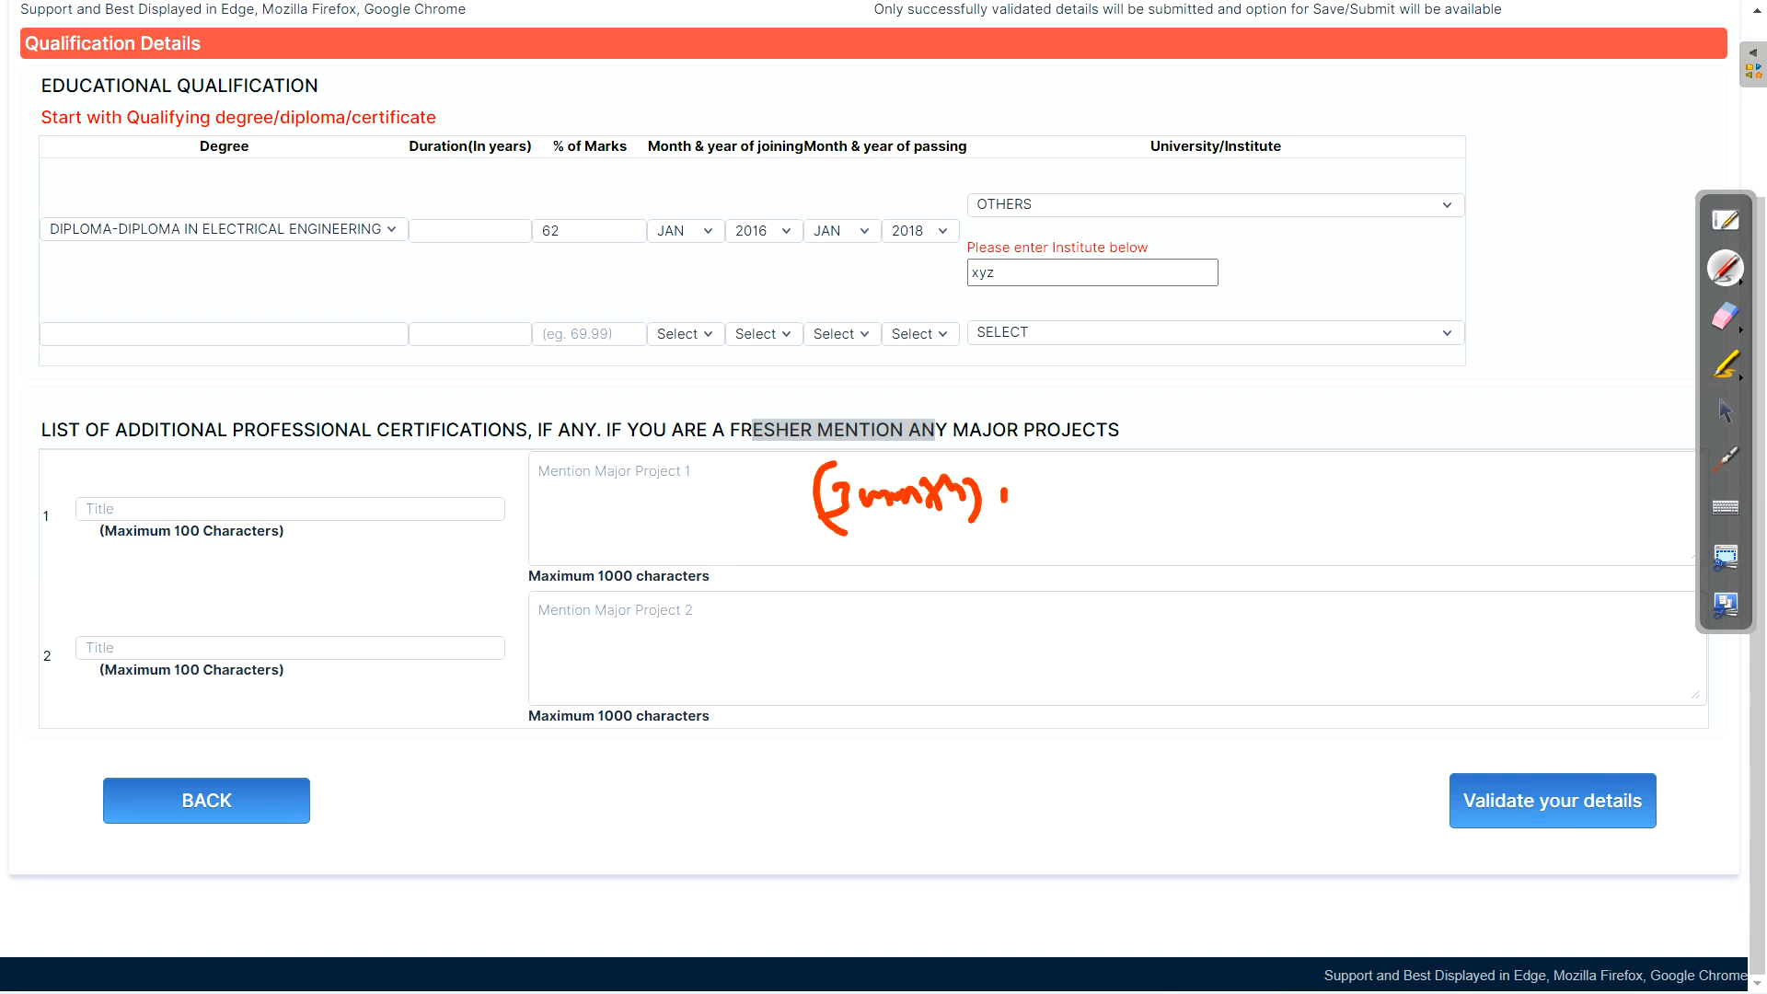
drag(1004, 497, 1147, 483)
drag(5, 450, 108, 403)
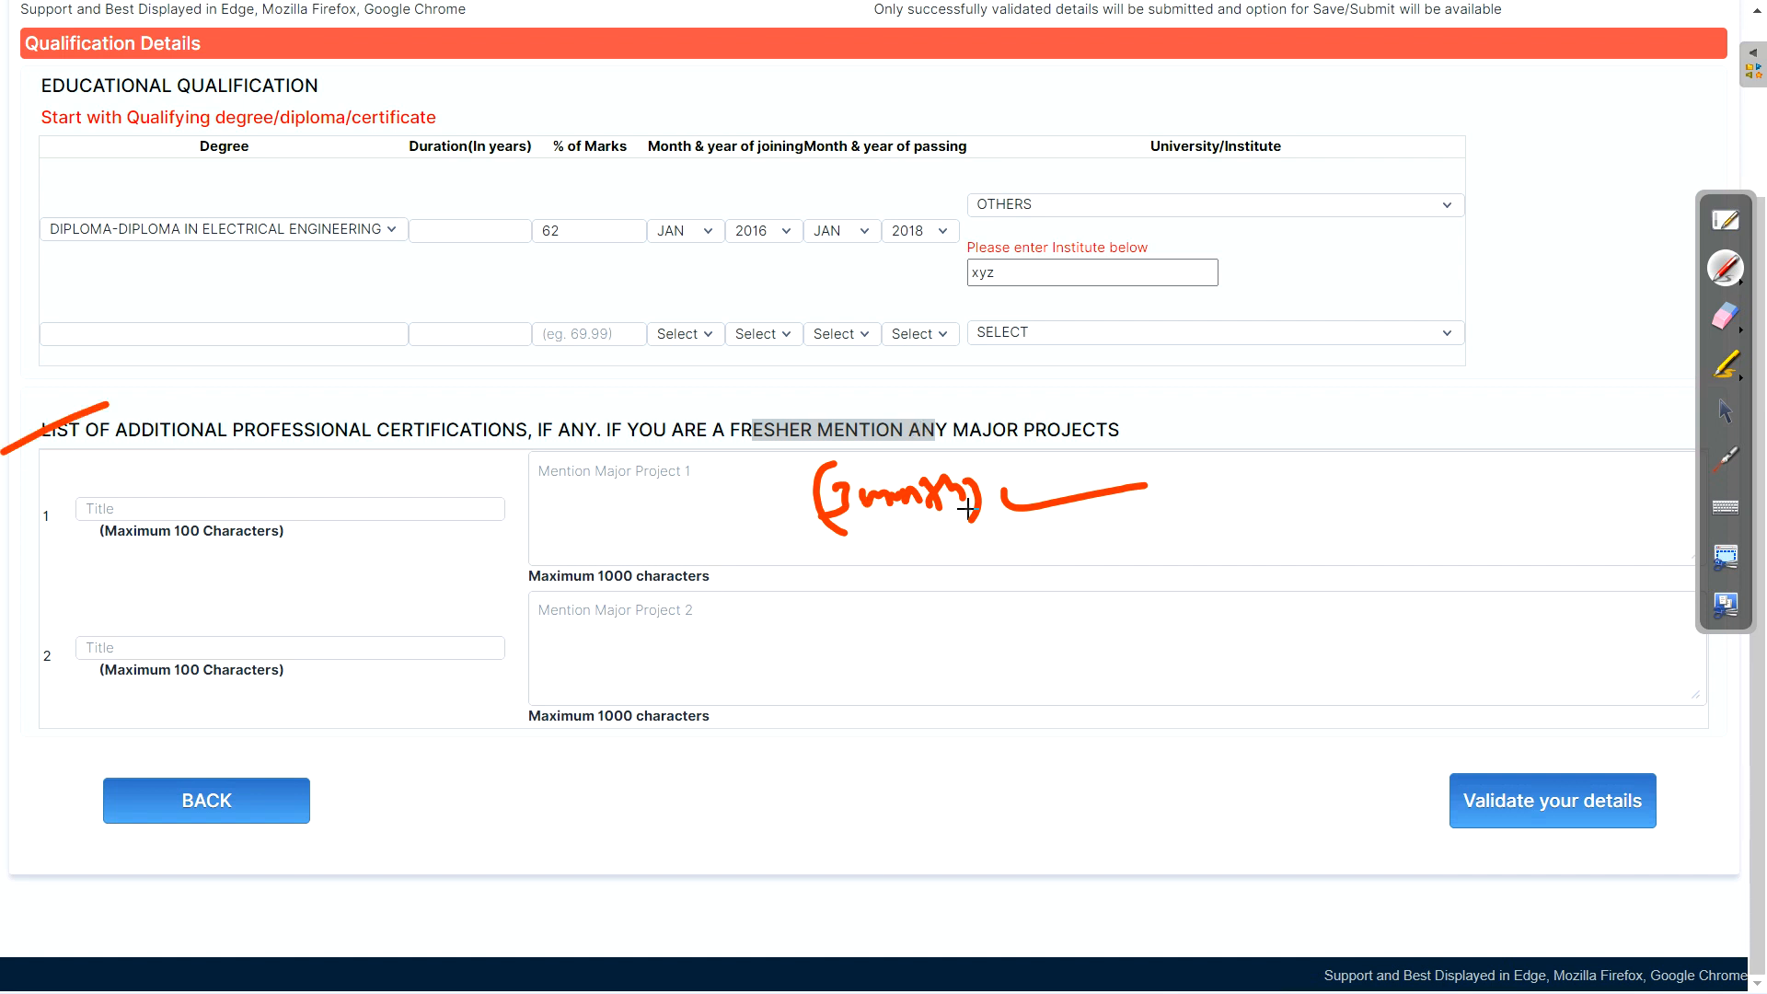
Erase all the handwritten annotations from the certifications and major projects section
click(1726, 328)
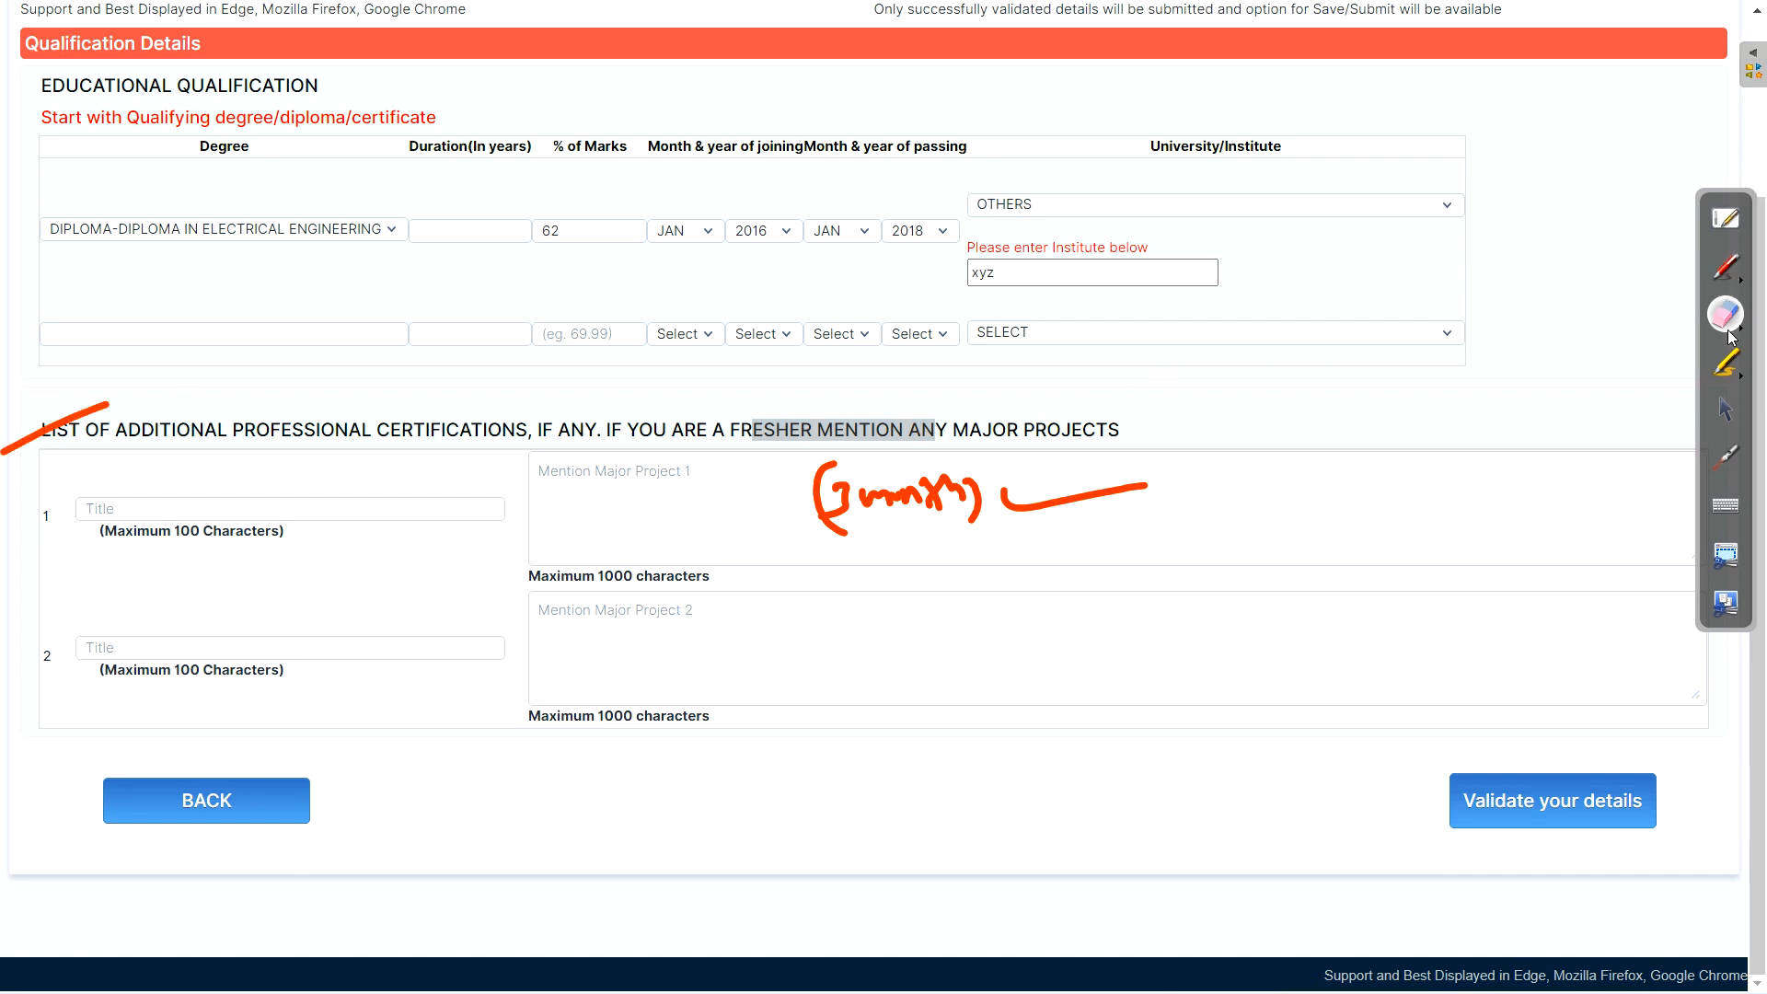
click(1731, 338)
click(1664, 327)
Set the diploma's duration to 3 years and its marks to 62.00, and validate the qualification details
click(1725, 410)
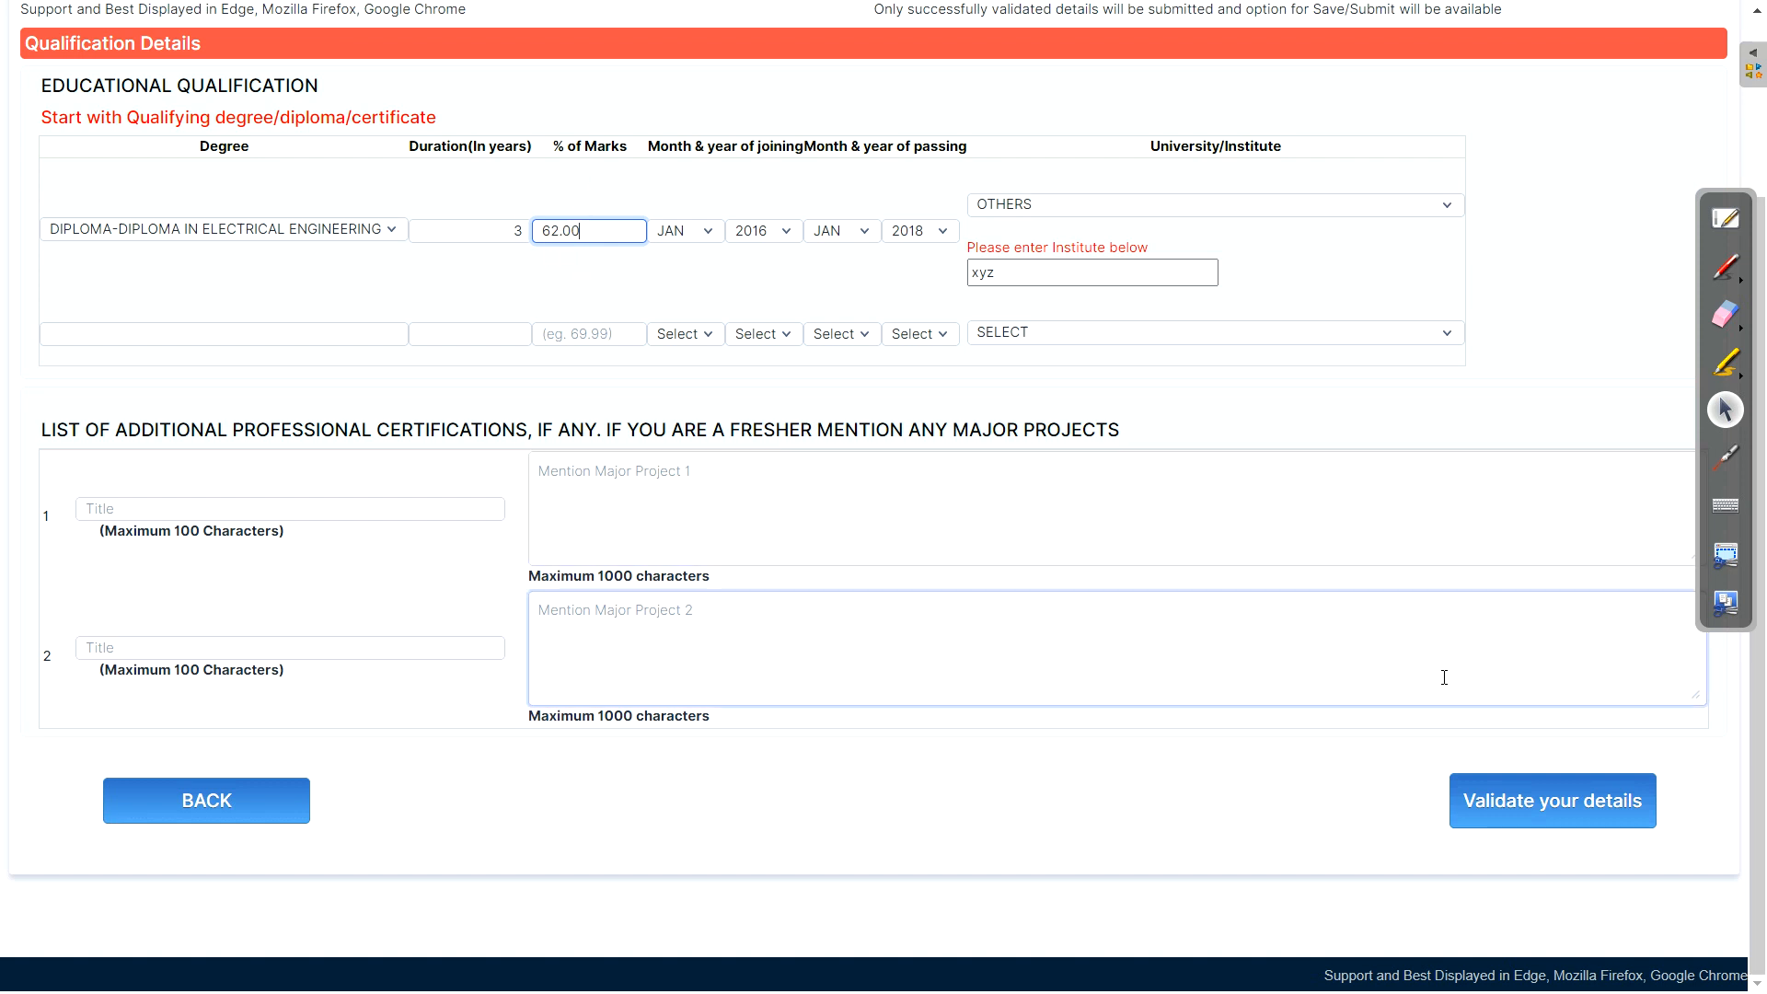
click(1510, 789)
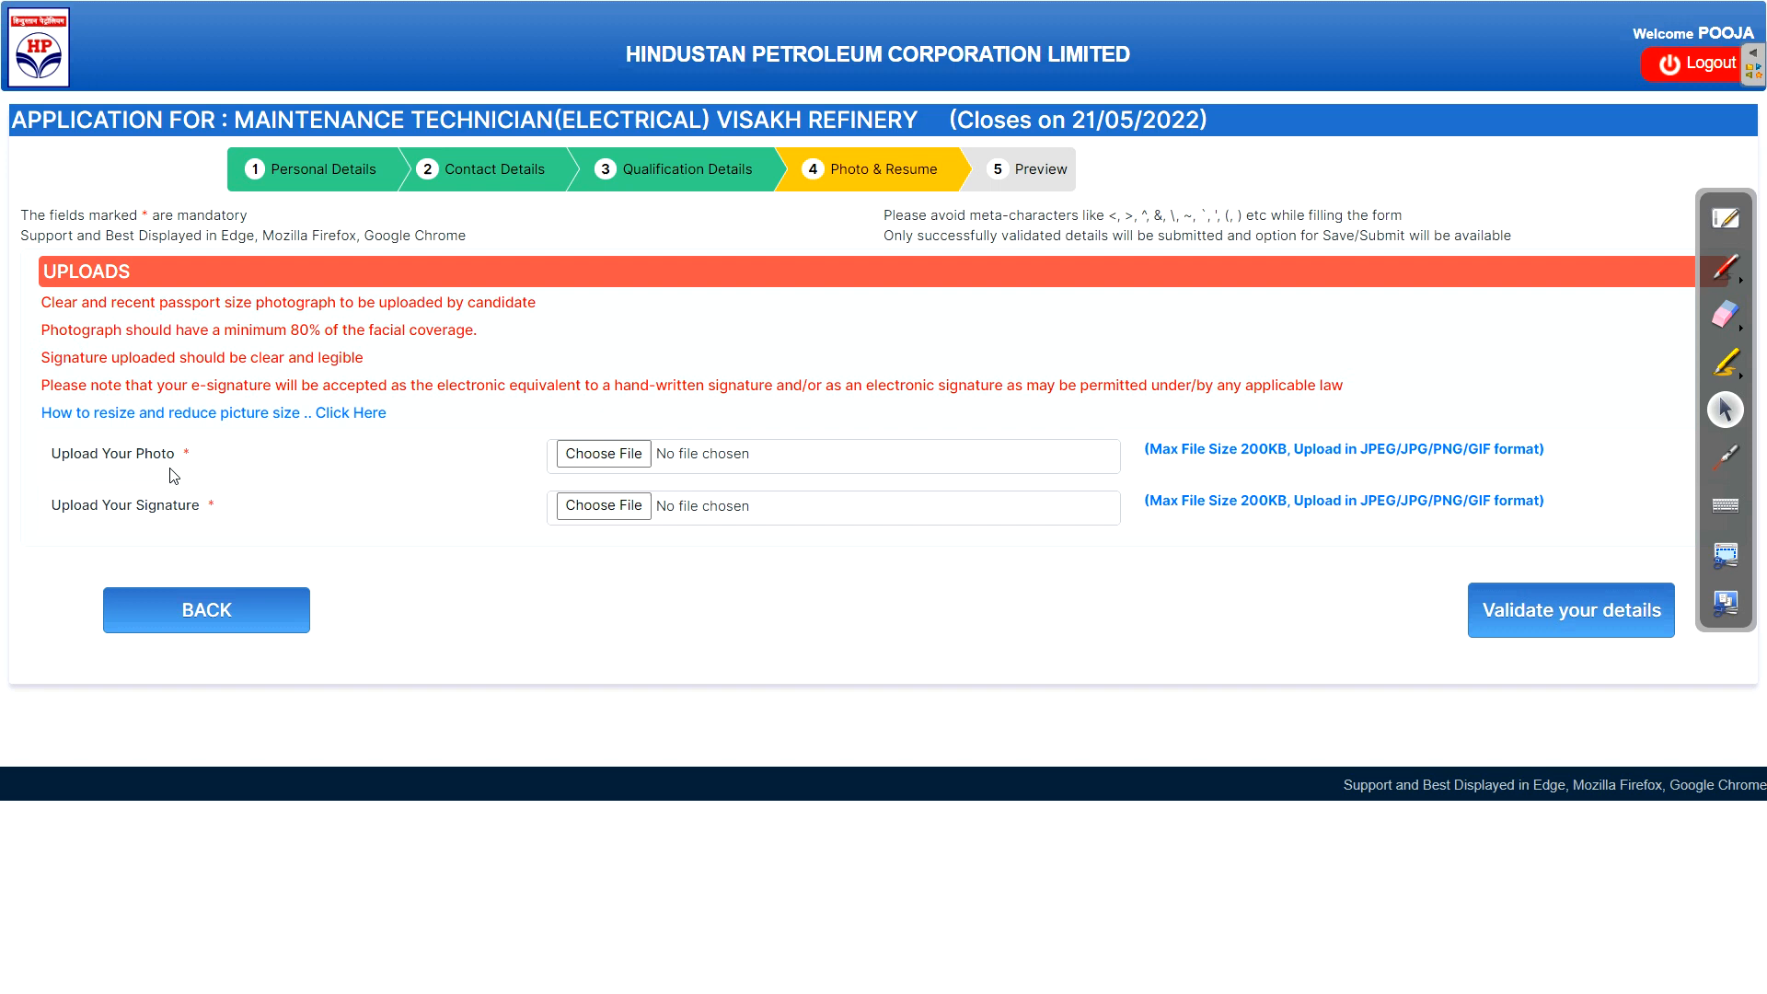
Highlight the photo and signature upload labels and the instructions on minimum facial coverage and a clear, legible signature
drag(112, 456, 179, 464)
drag(103, 506, 204, 511)
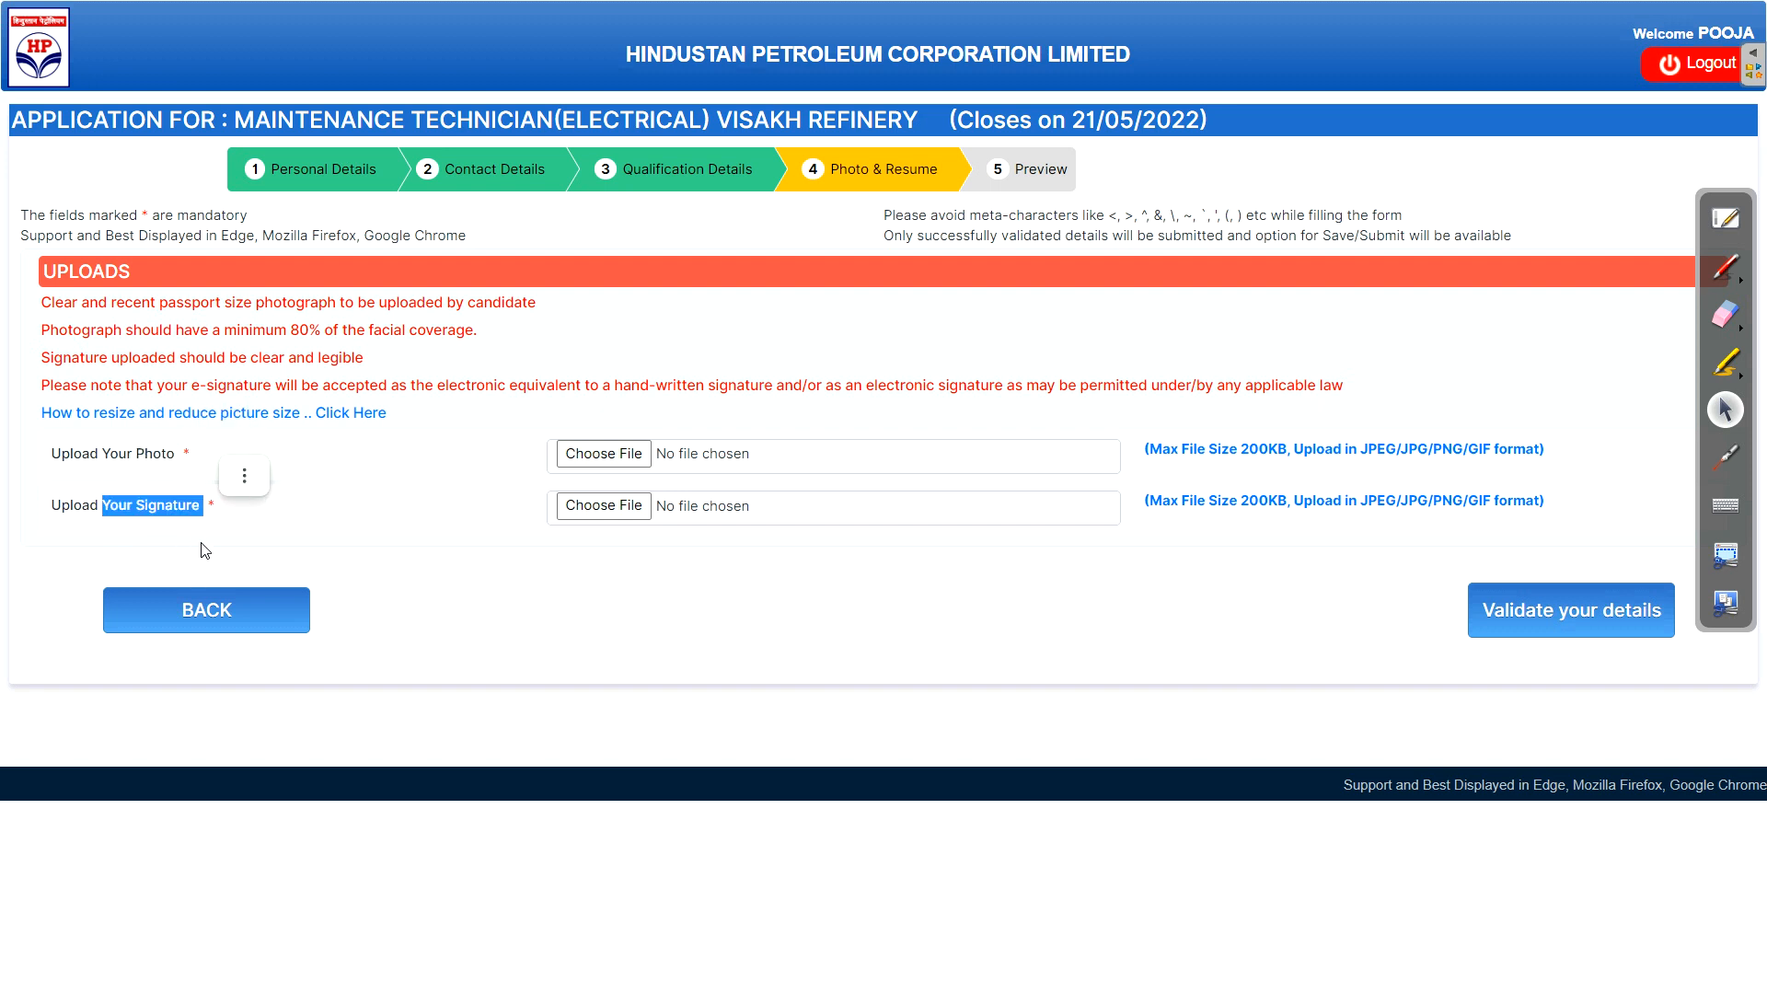
click(555, 577)
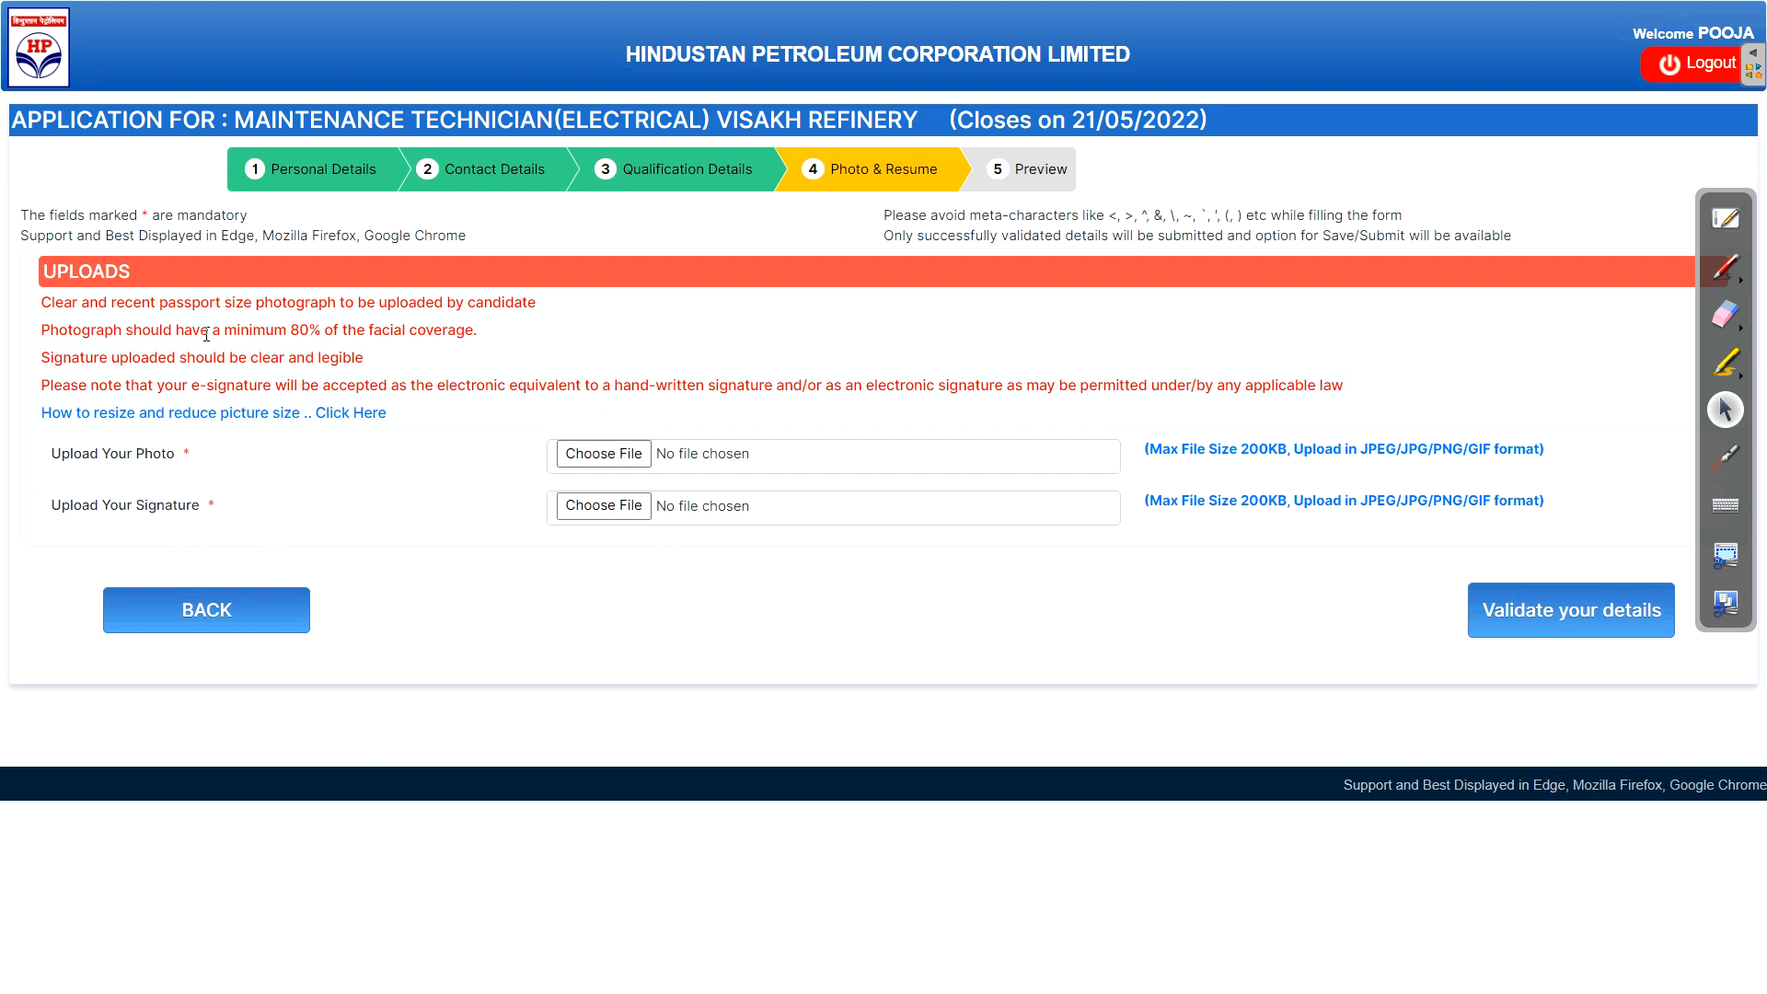
drag(311, 332, 316, 336)
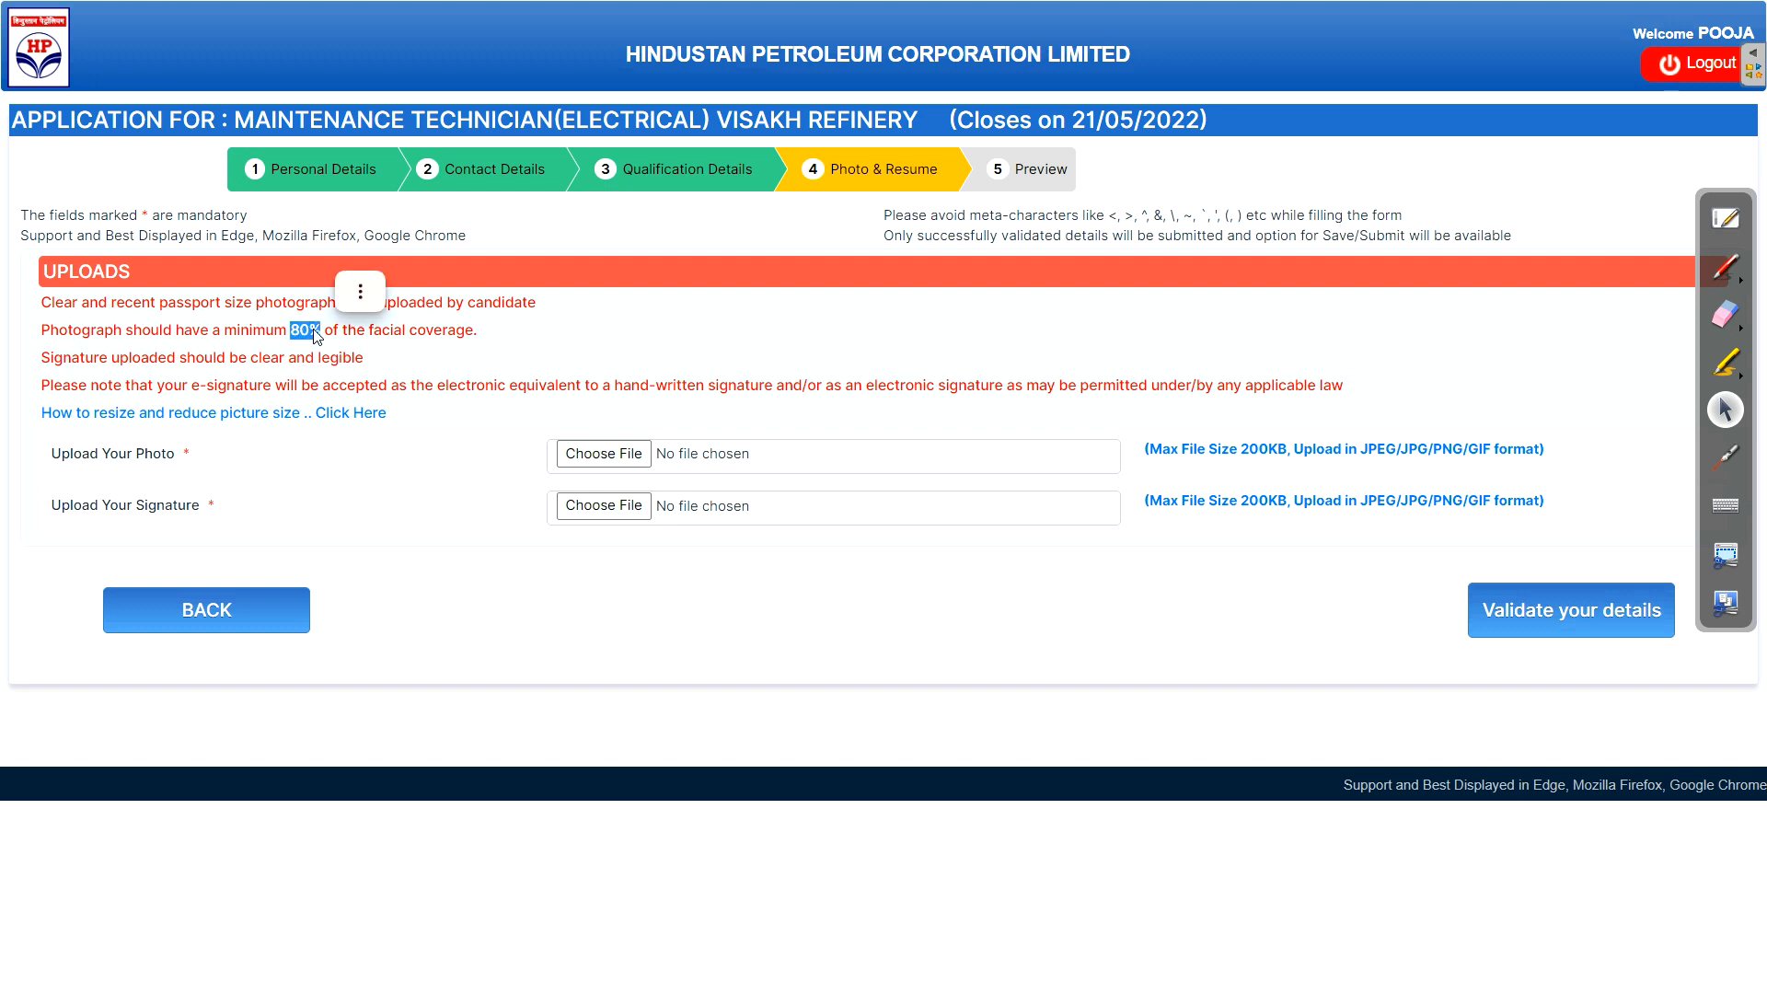
drag(187, 358, 337, 379)
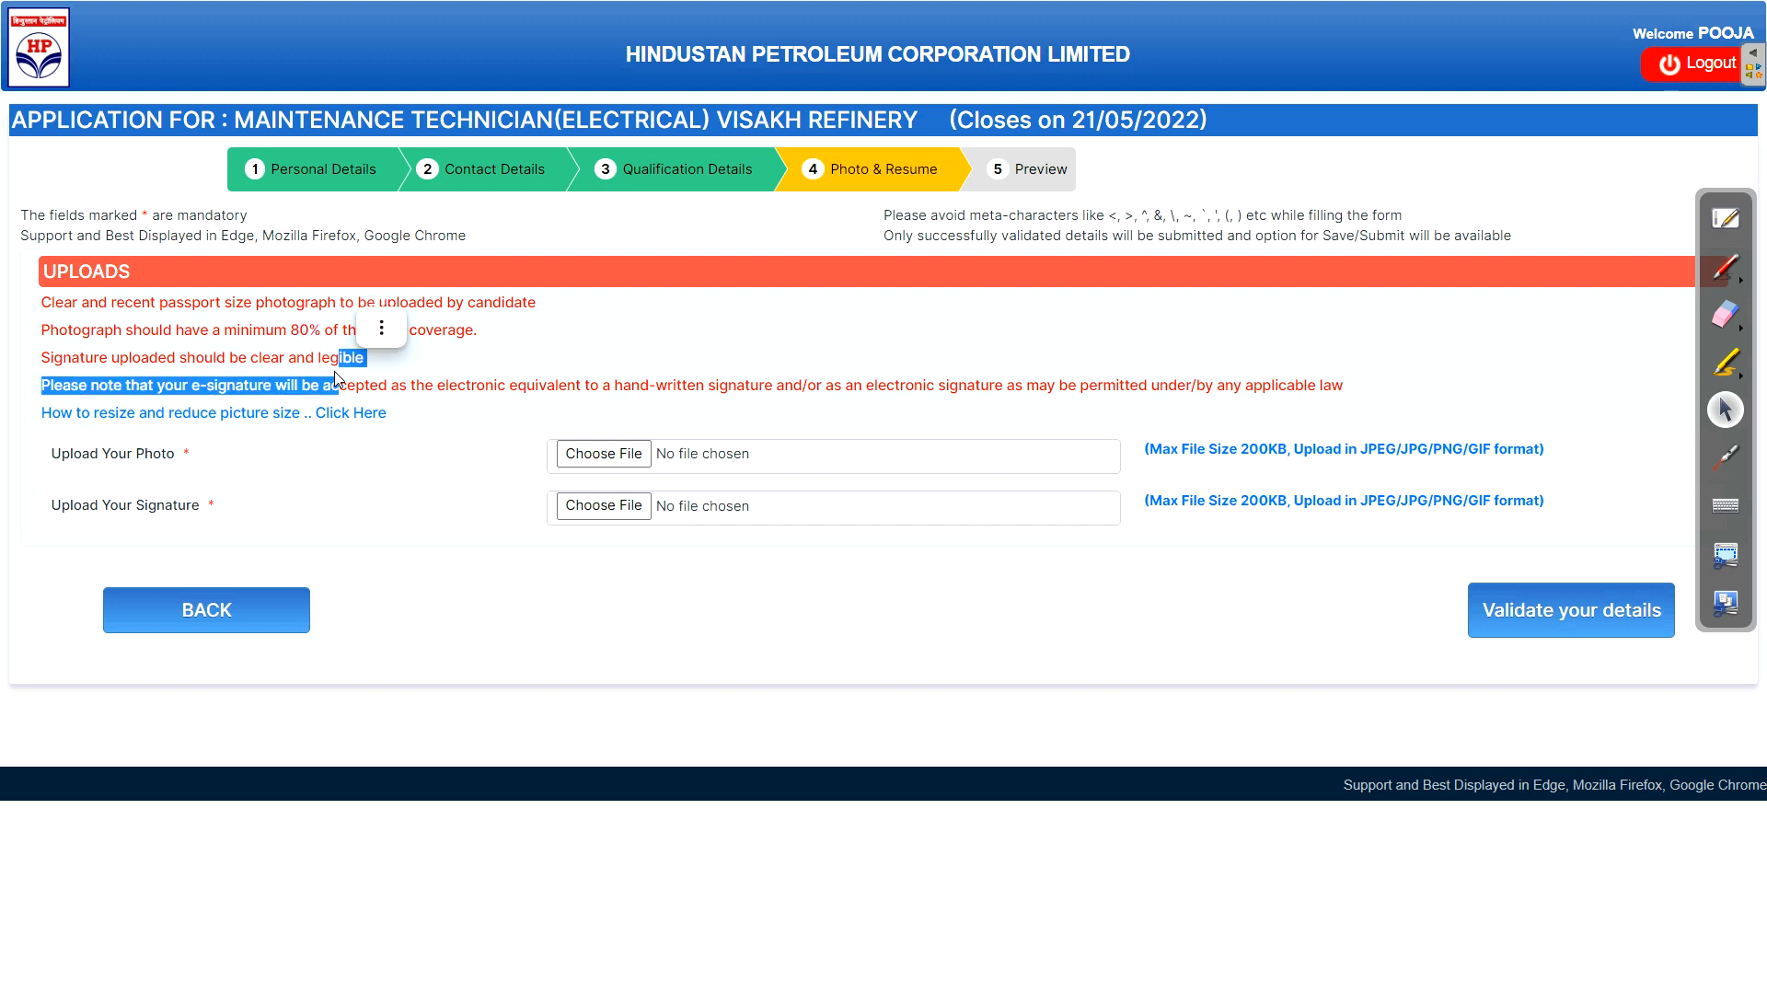
click(712, 384)
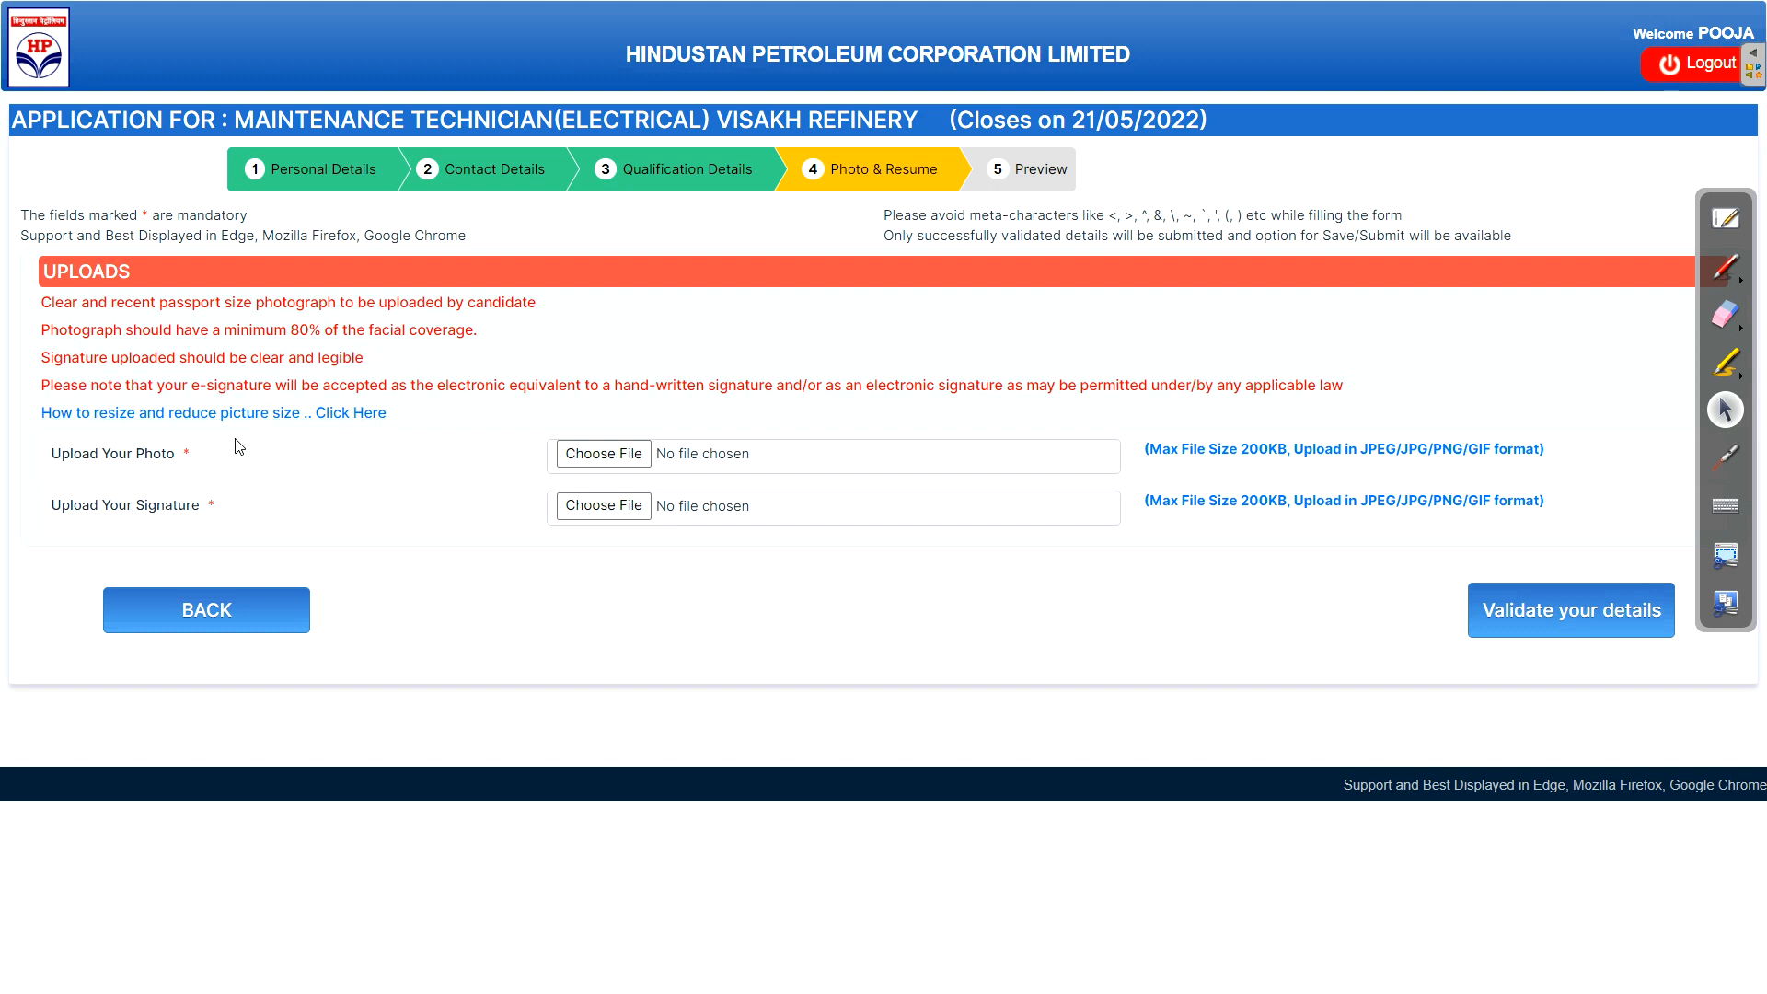
Upload the candidate's photo and signature, and validate them to reach the application preview
click(600, 456)
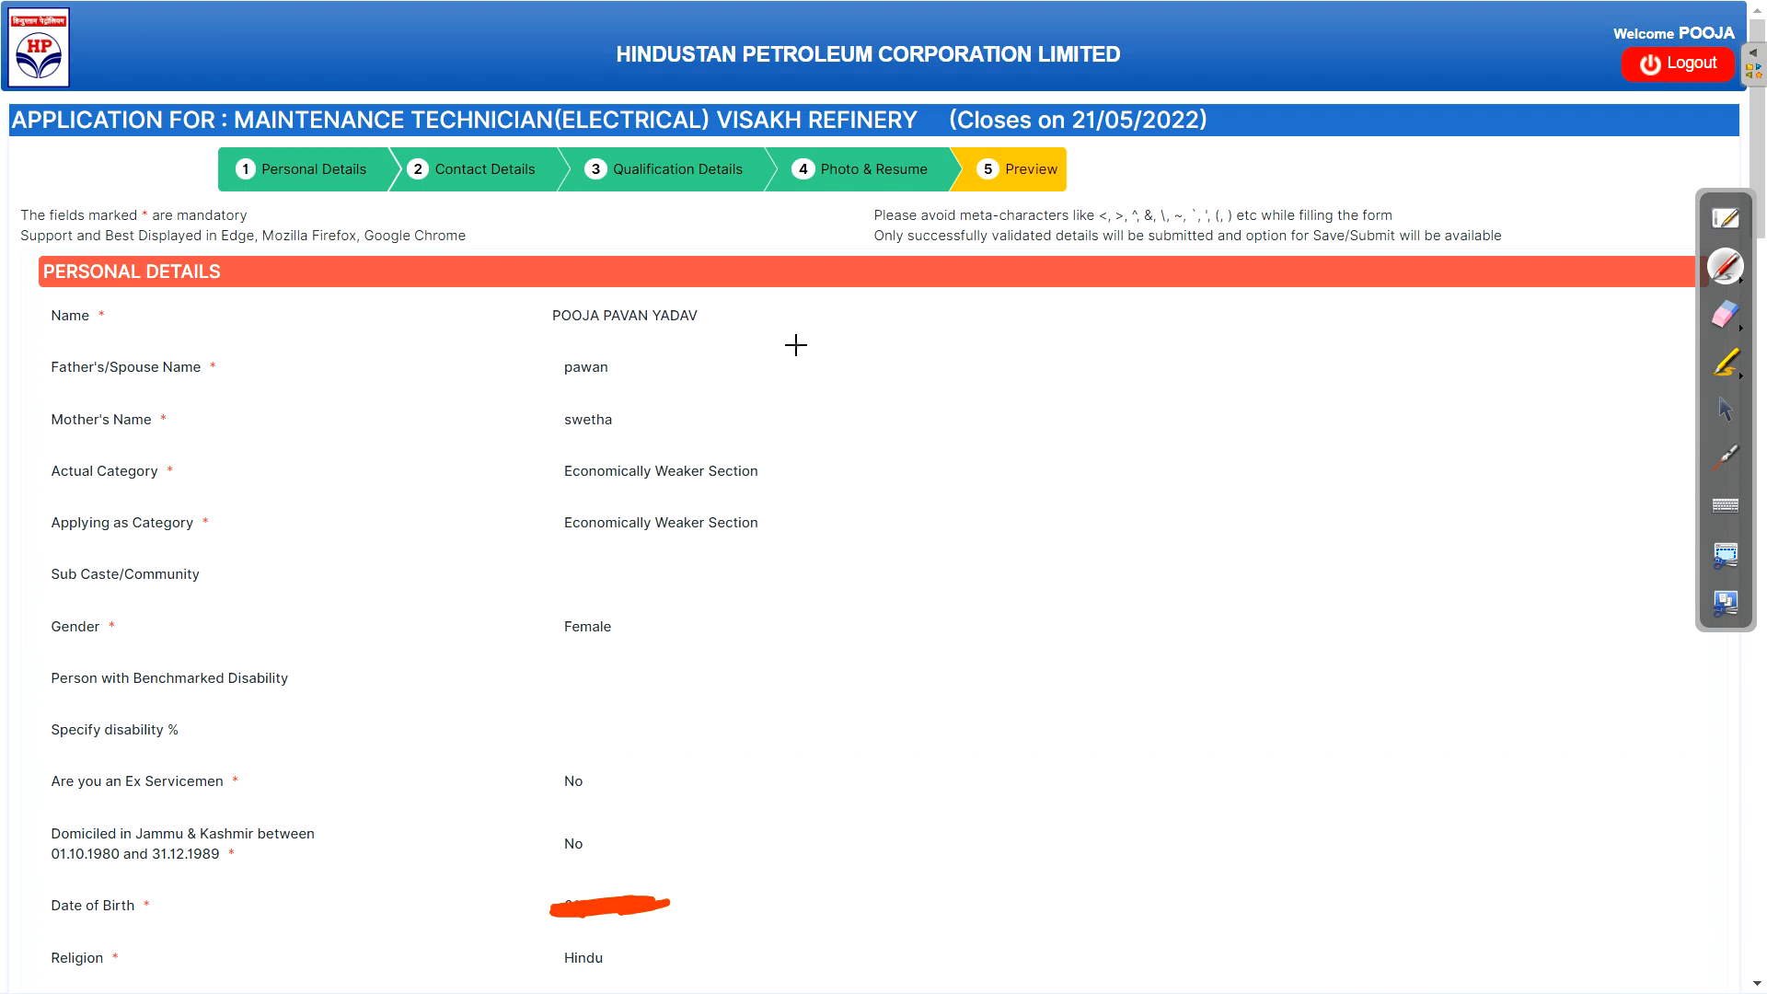
Accept all three declarations below the uploads and confirm the final submission of the application
click(1726, 409)
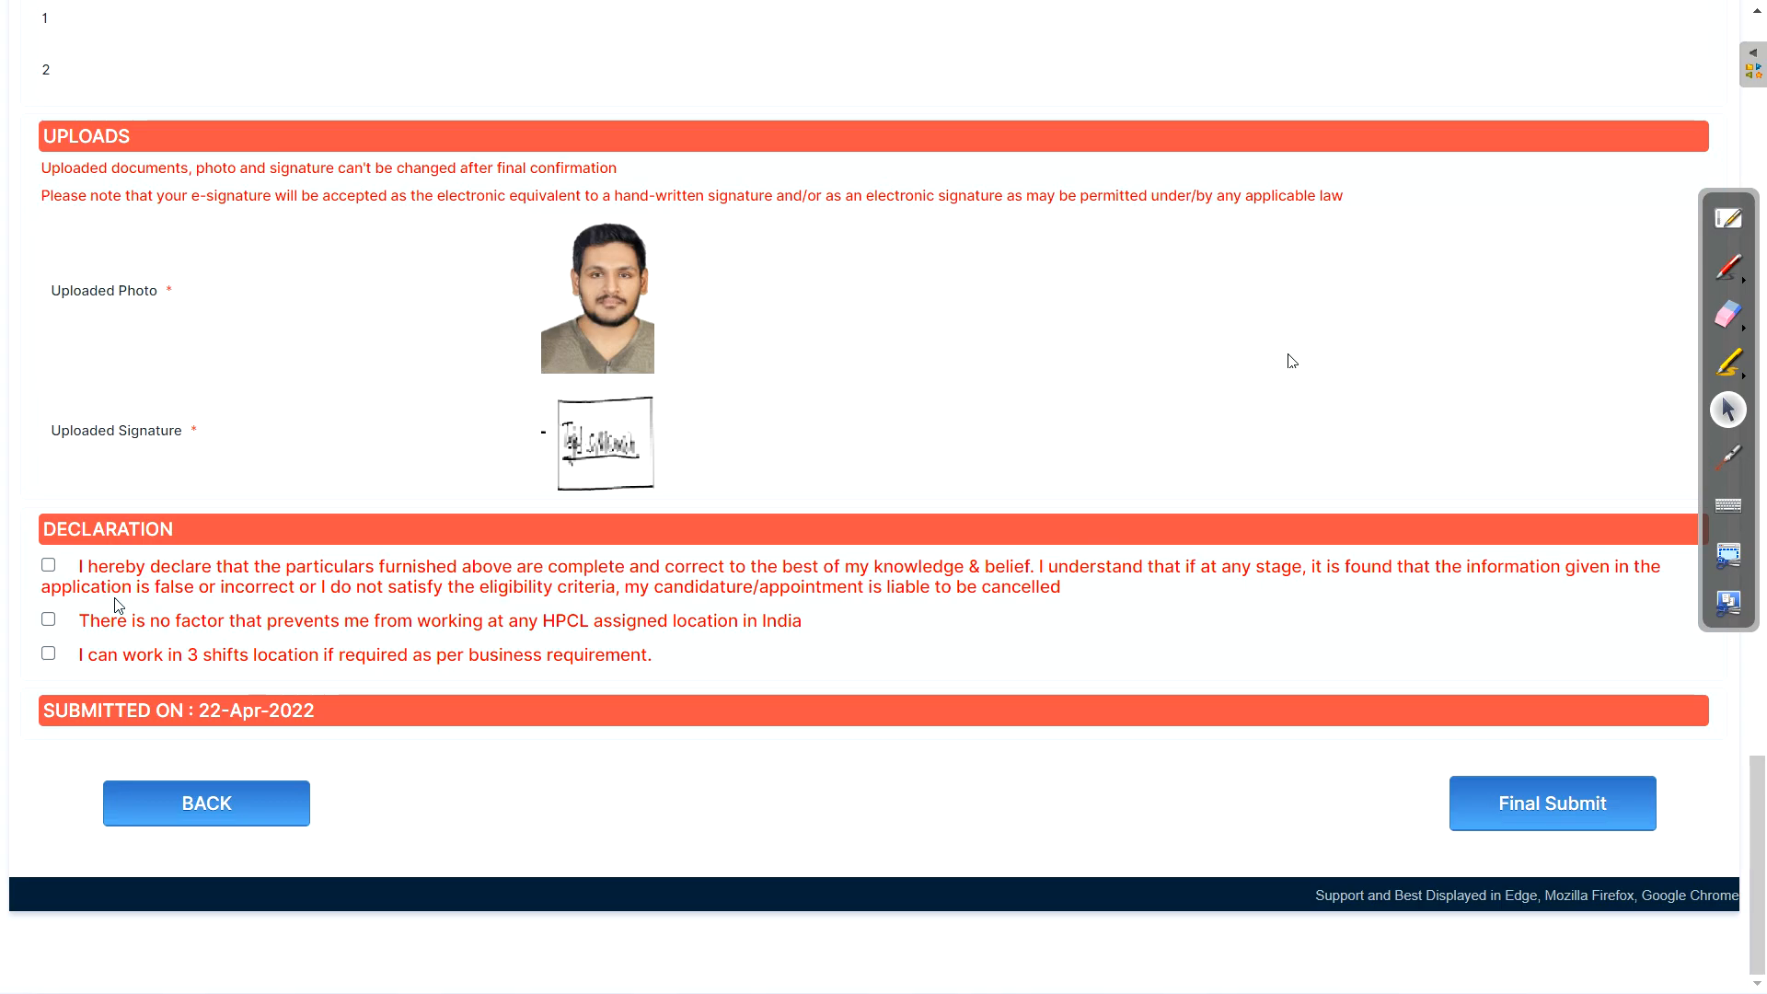
click(41, 586)
click(49, 622)
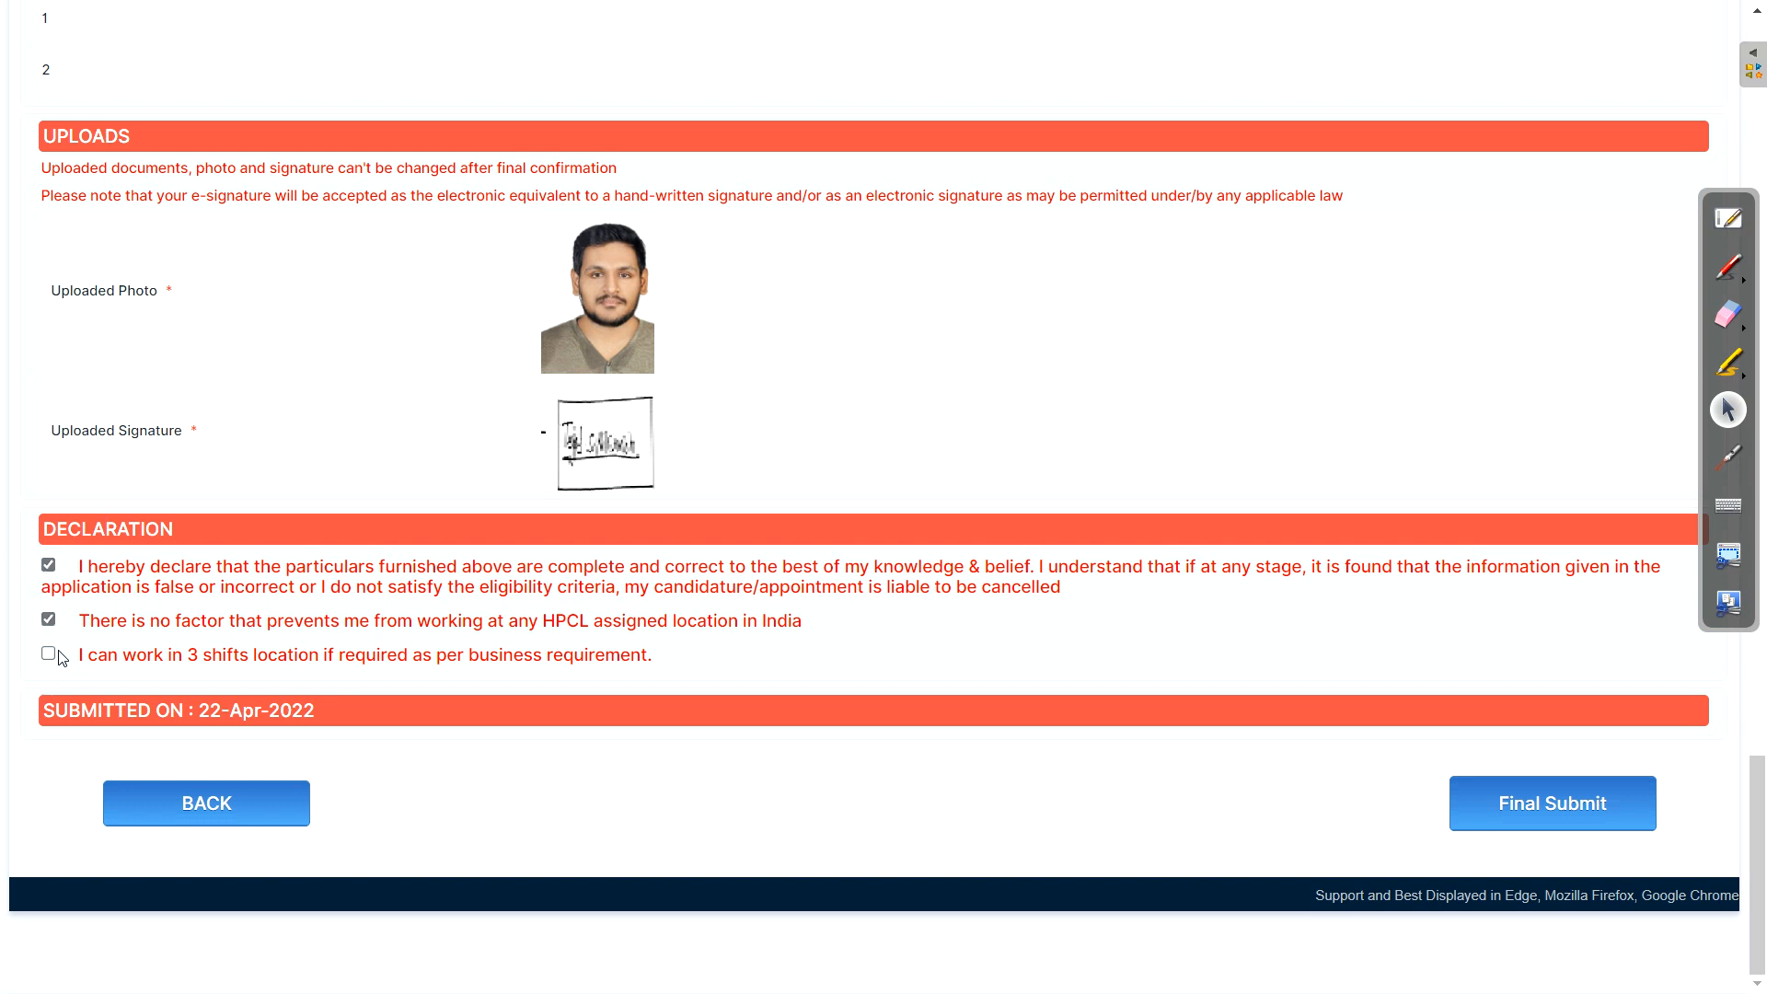
click(50, 654)
click(1527, 816)
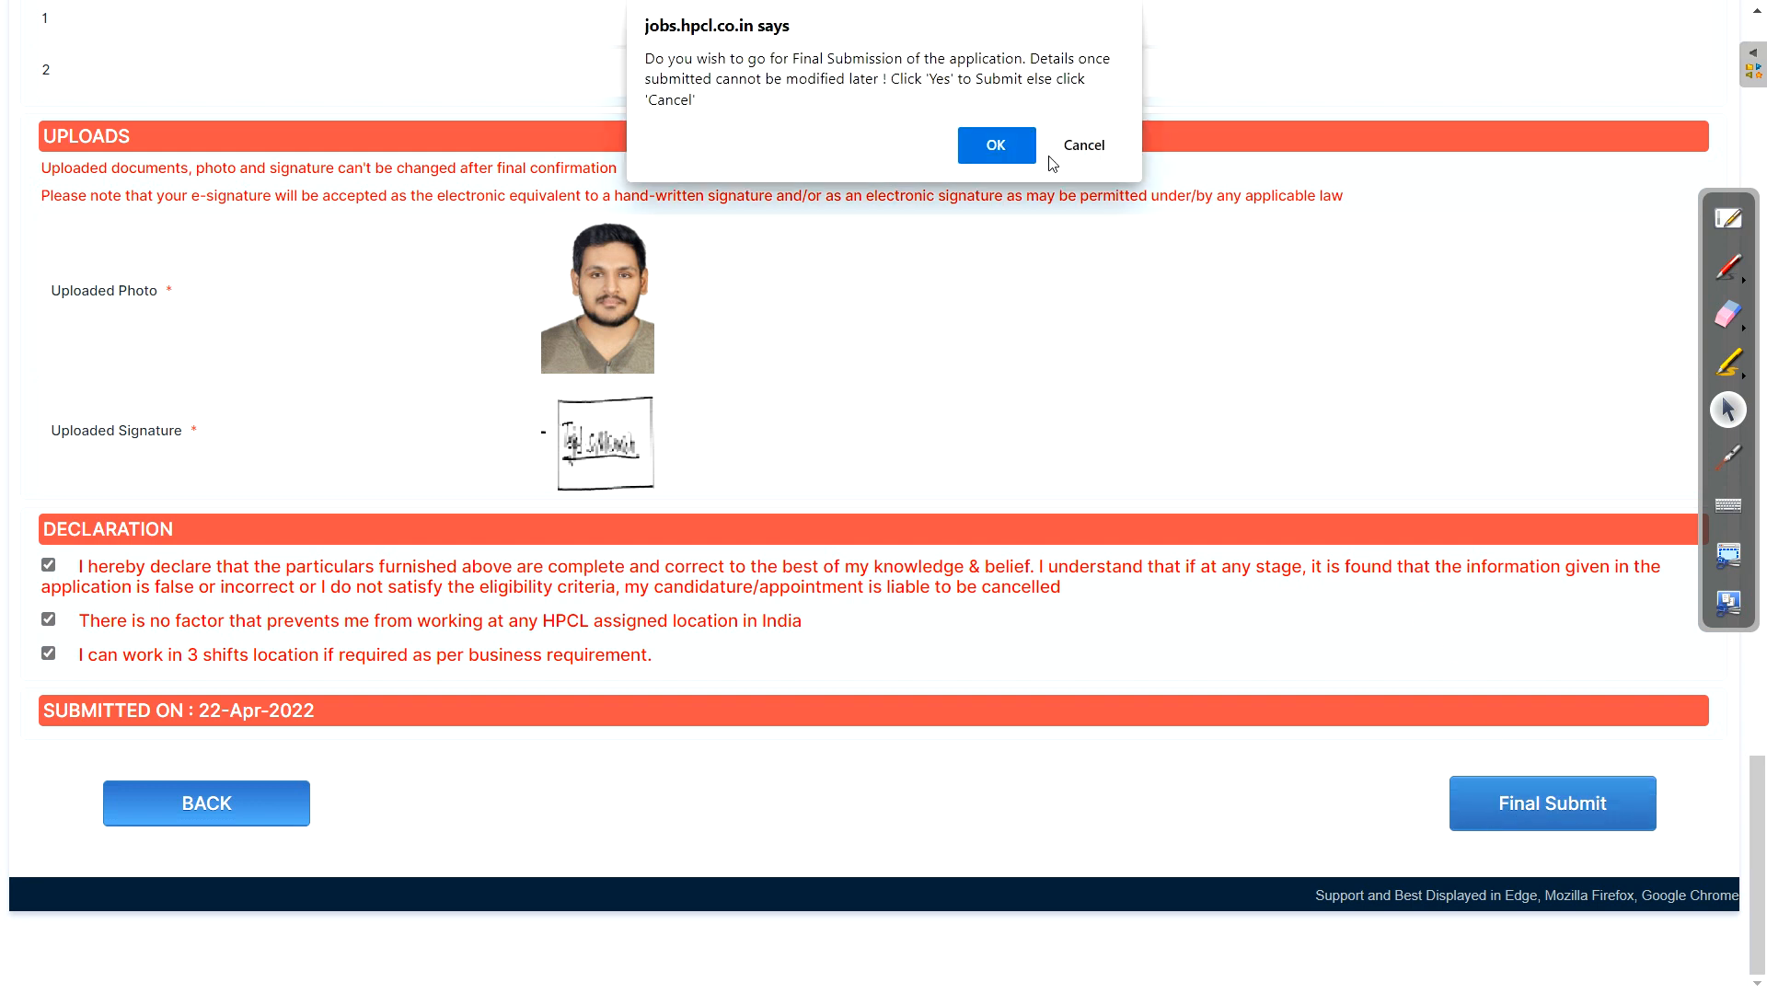
click(995, 145)
Underline the submission wording in the confirmation message with the pen and erase the marking
click(1728, 267)
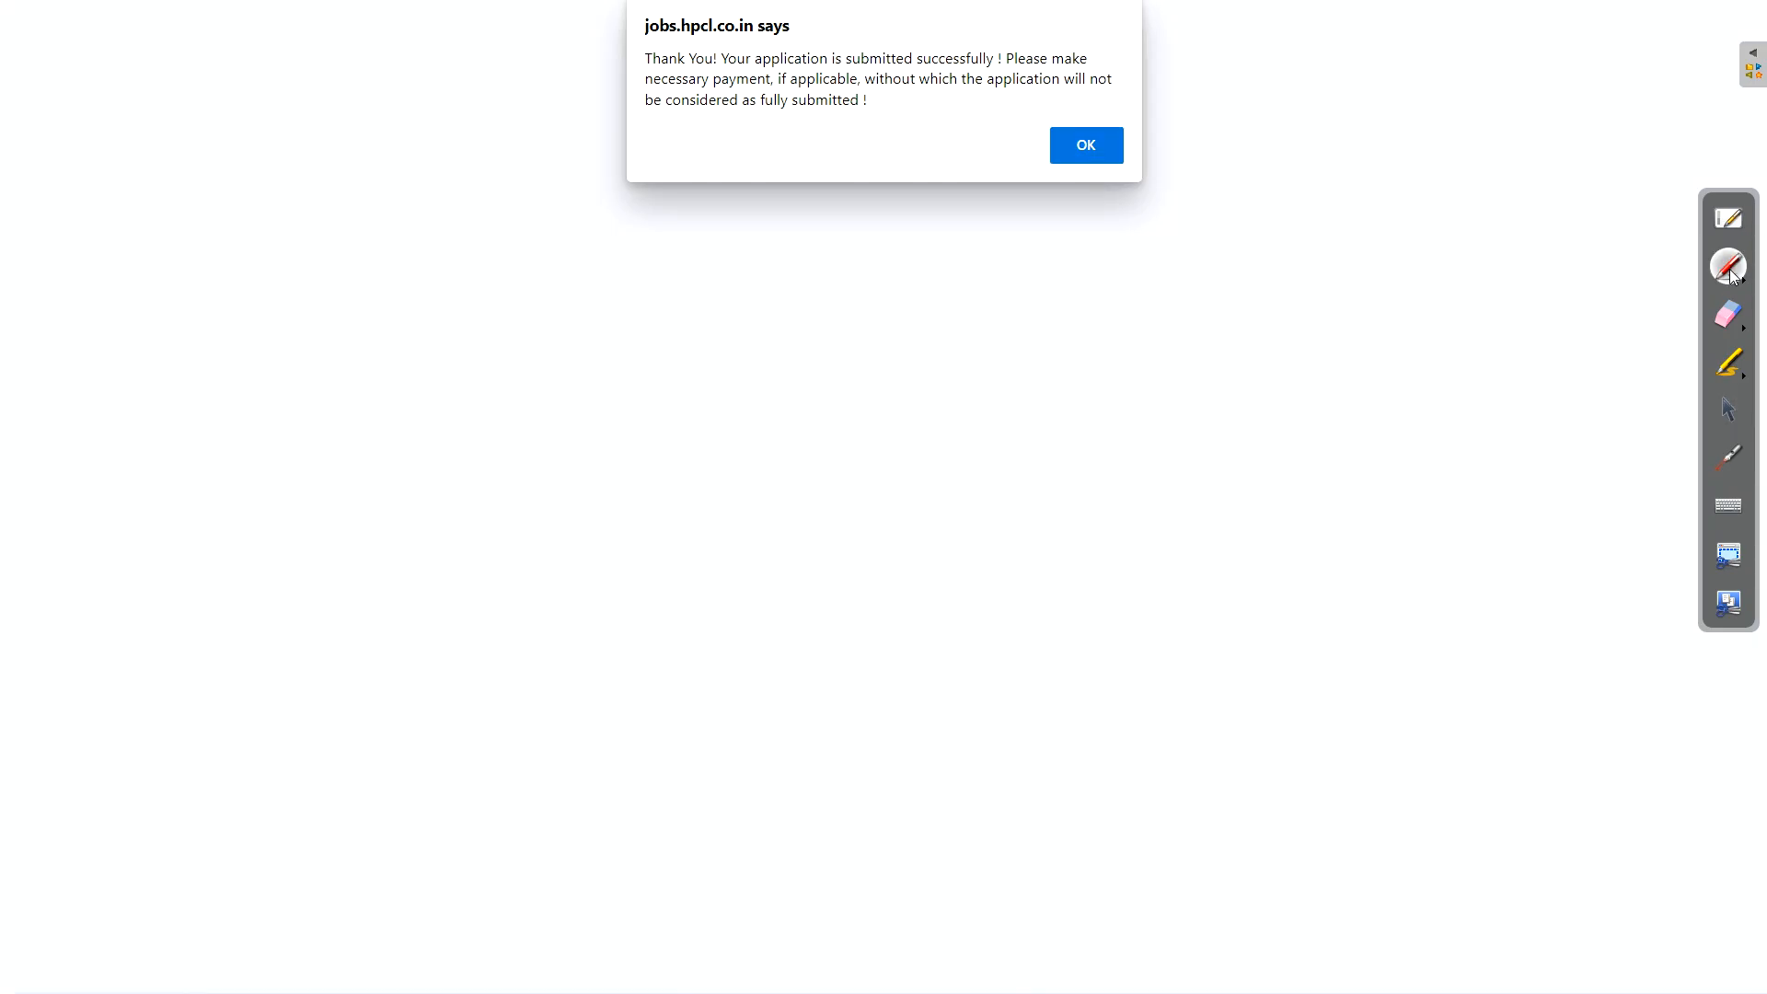
drag(737, 75, 939, 72)
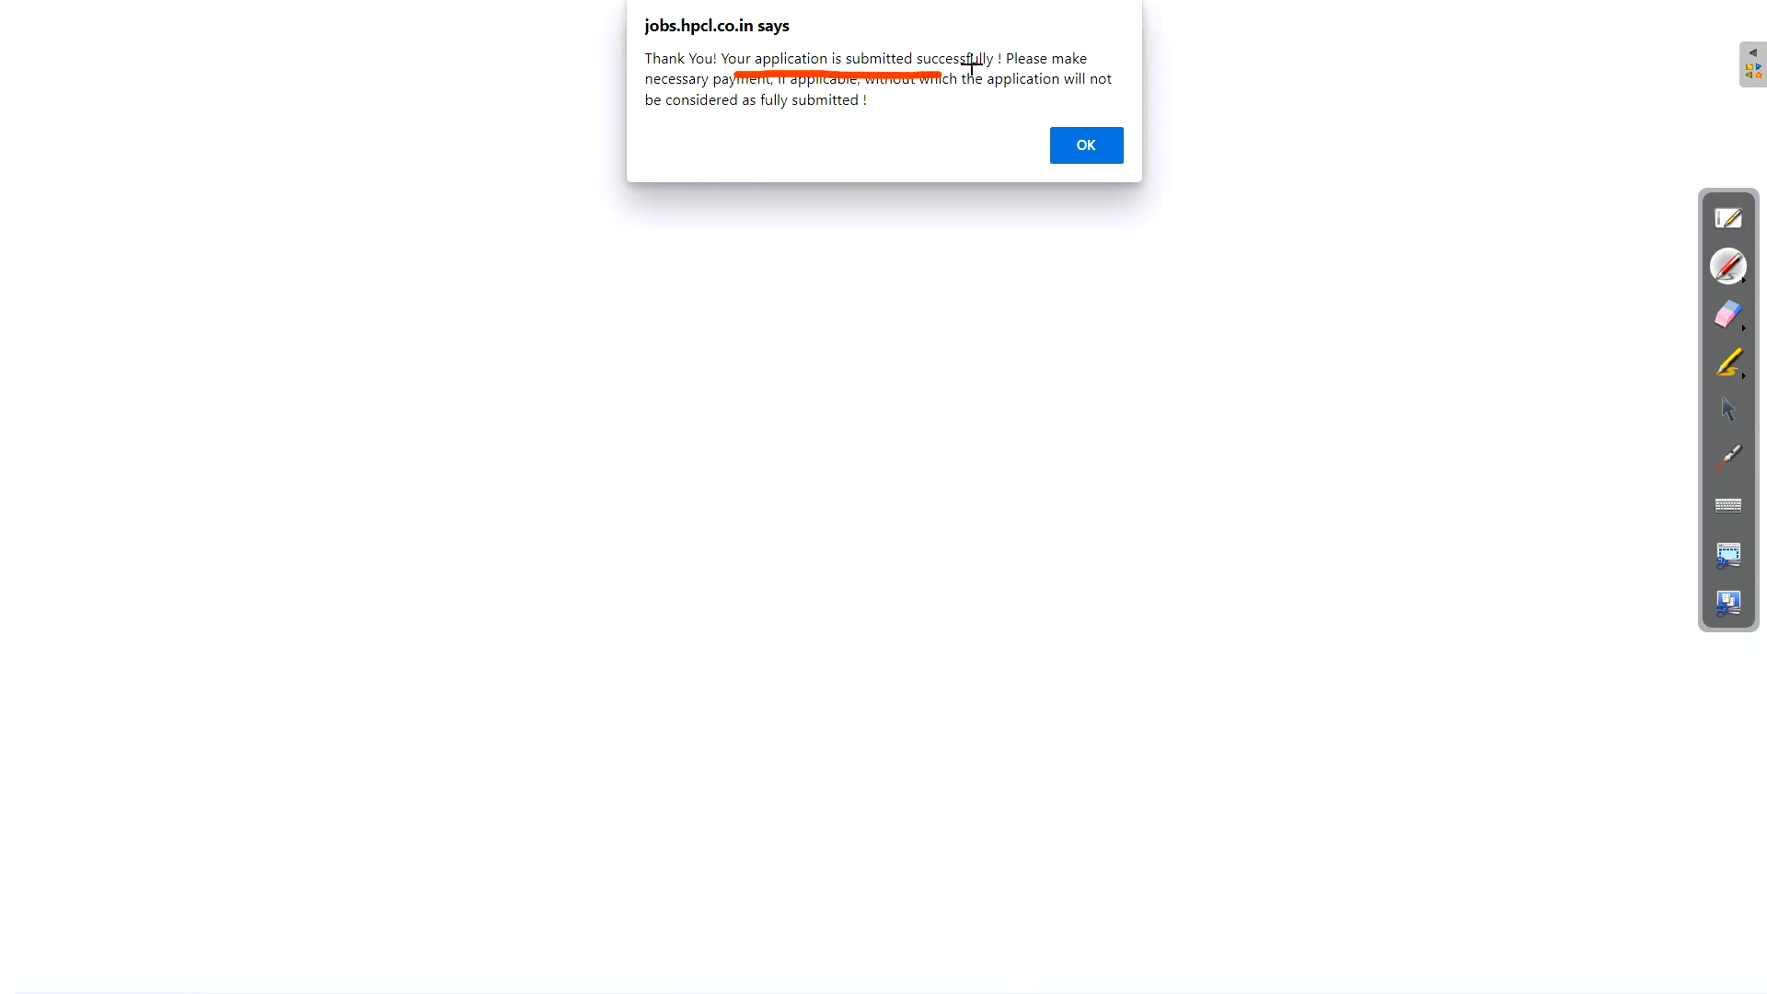
click(1745, 319)
click(1726, 411)
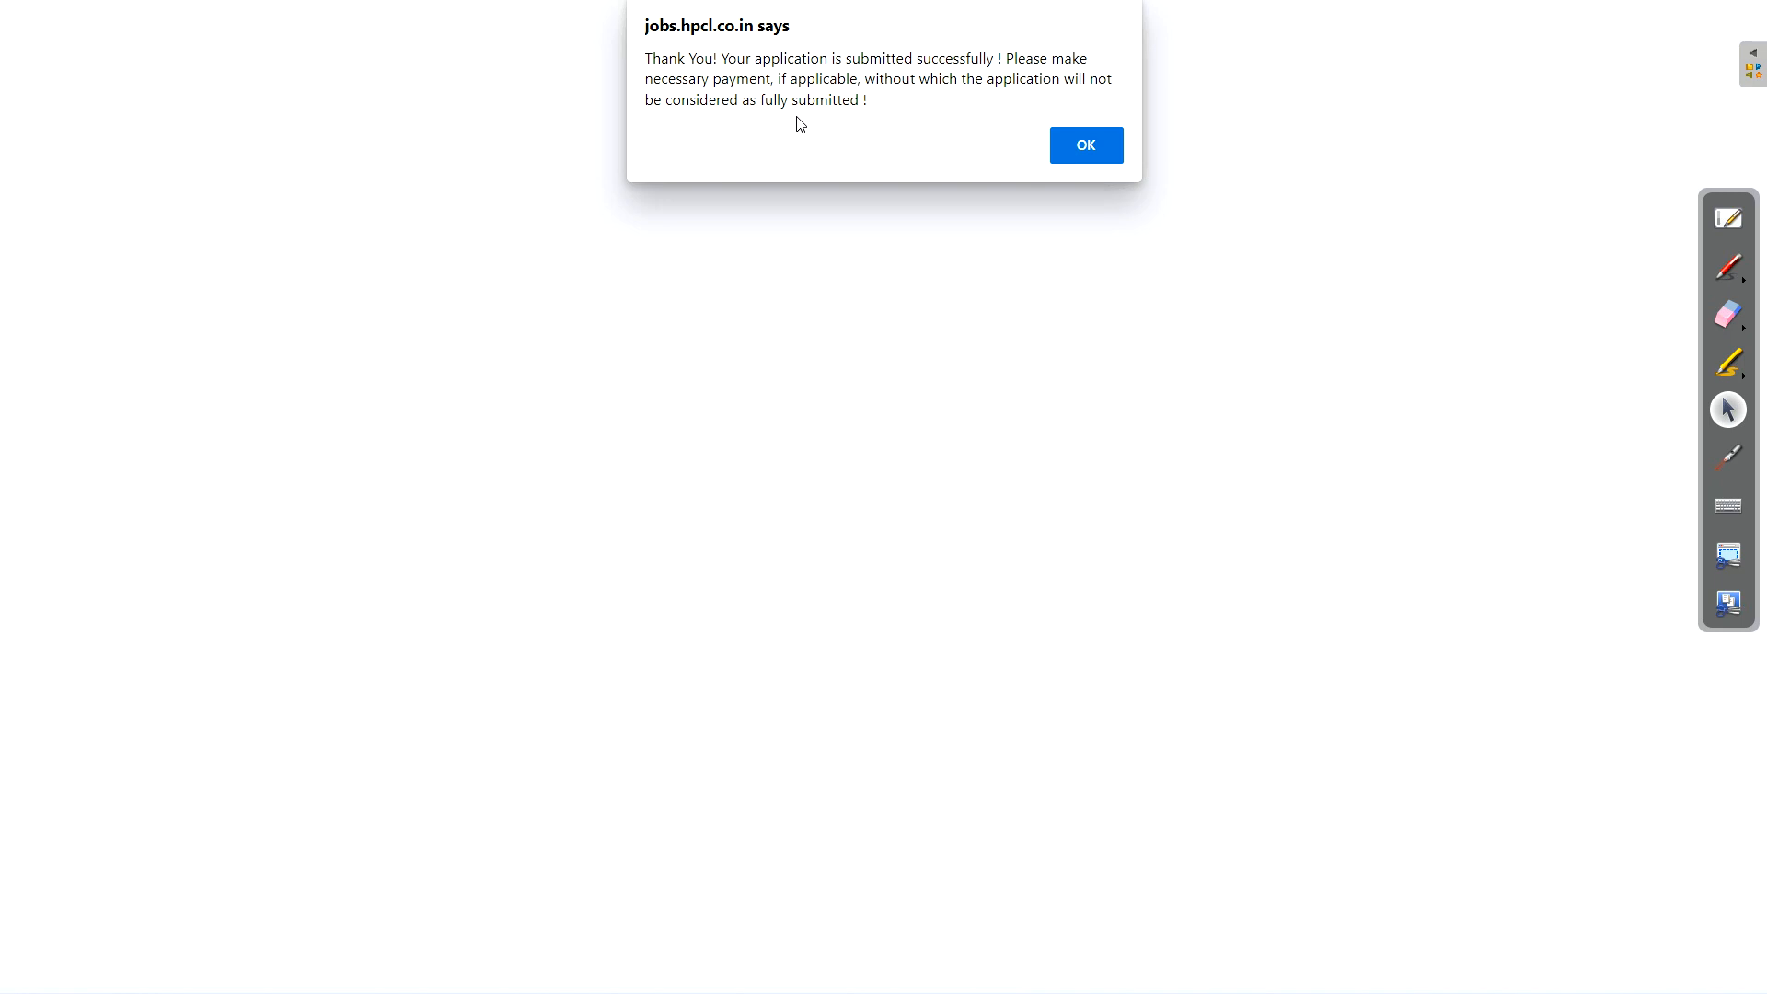
Dismiss the submission message, proceed to the online payment, and accept its terms and conditions to reach SBI ePay
click(1070, 145)
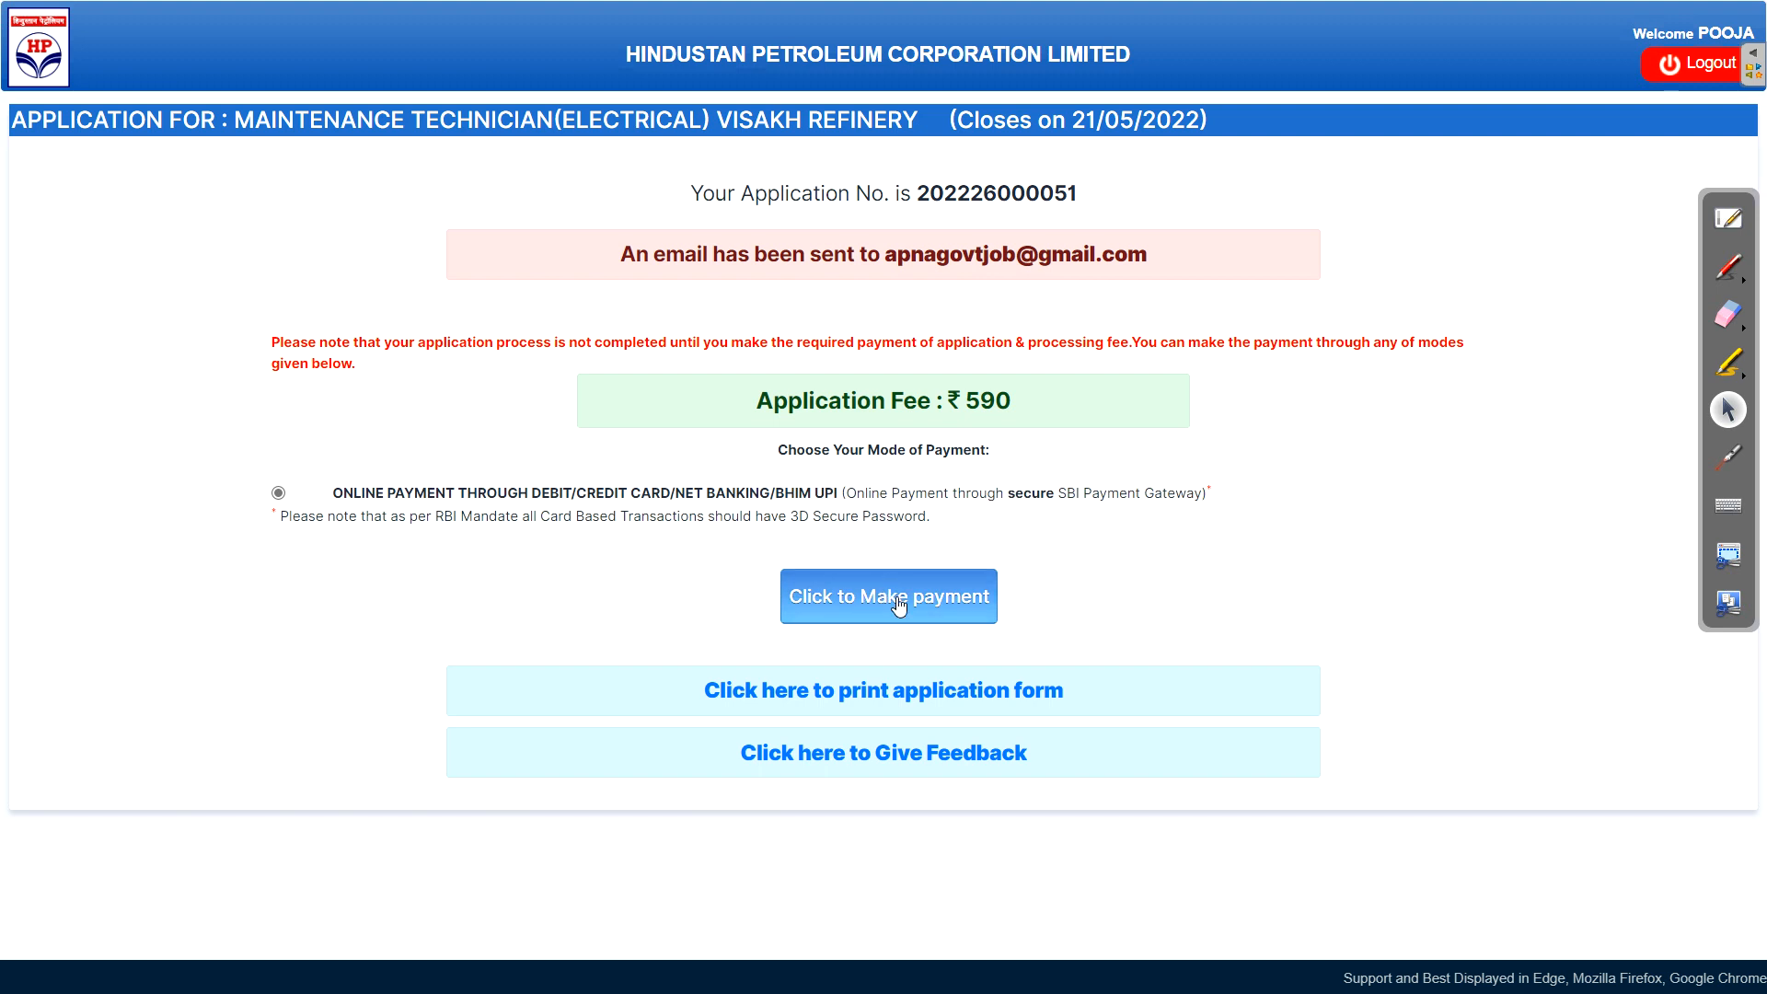
click(867, 584)
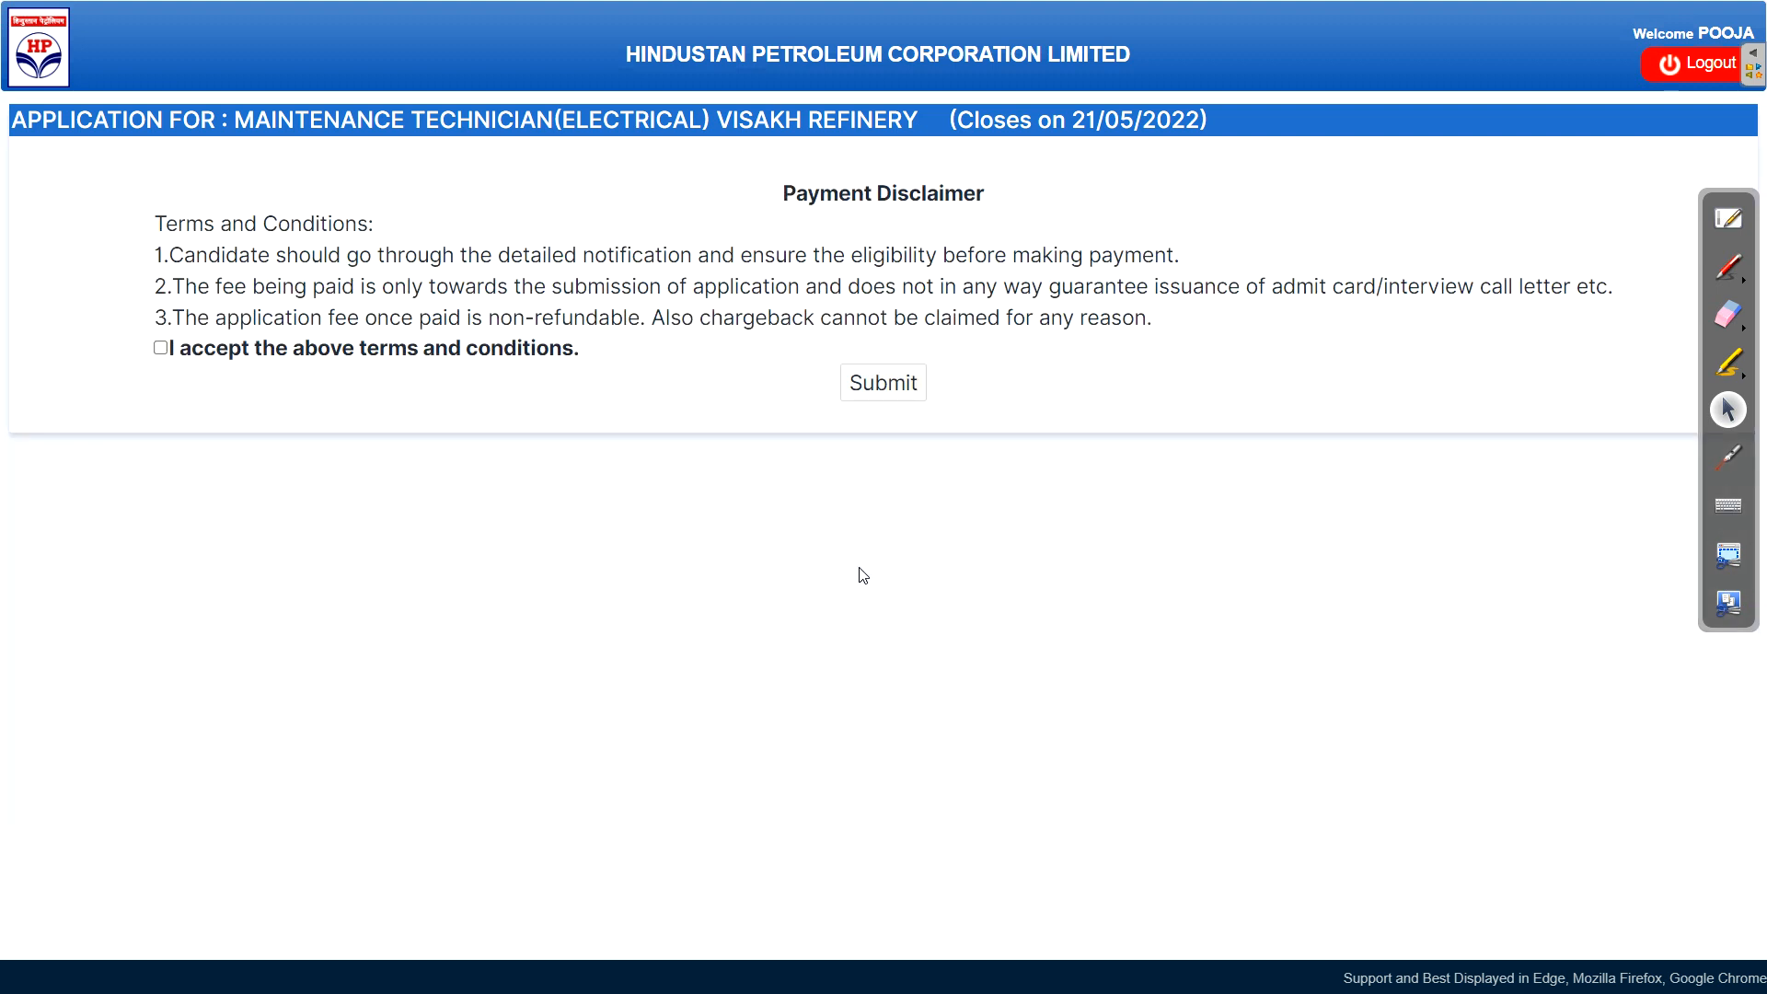
click(160, 347)
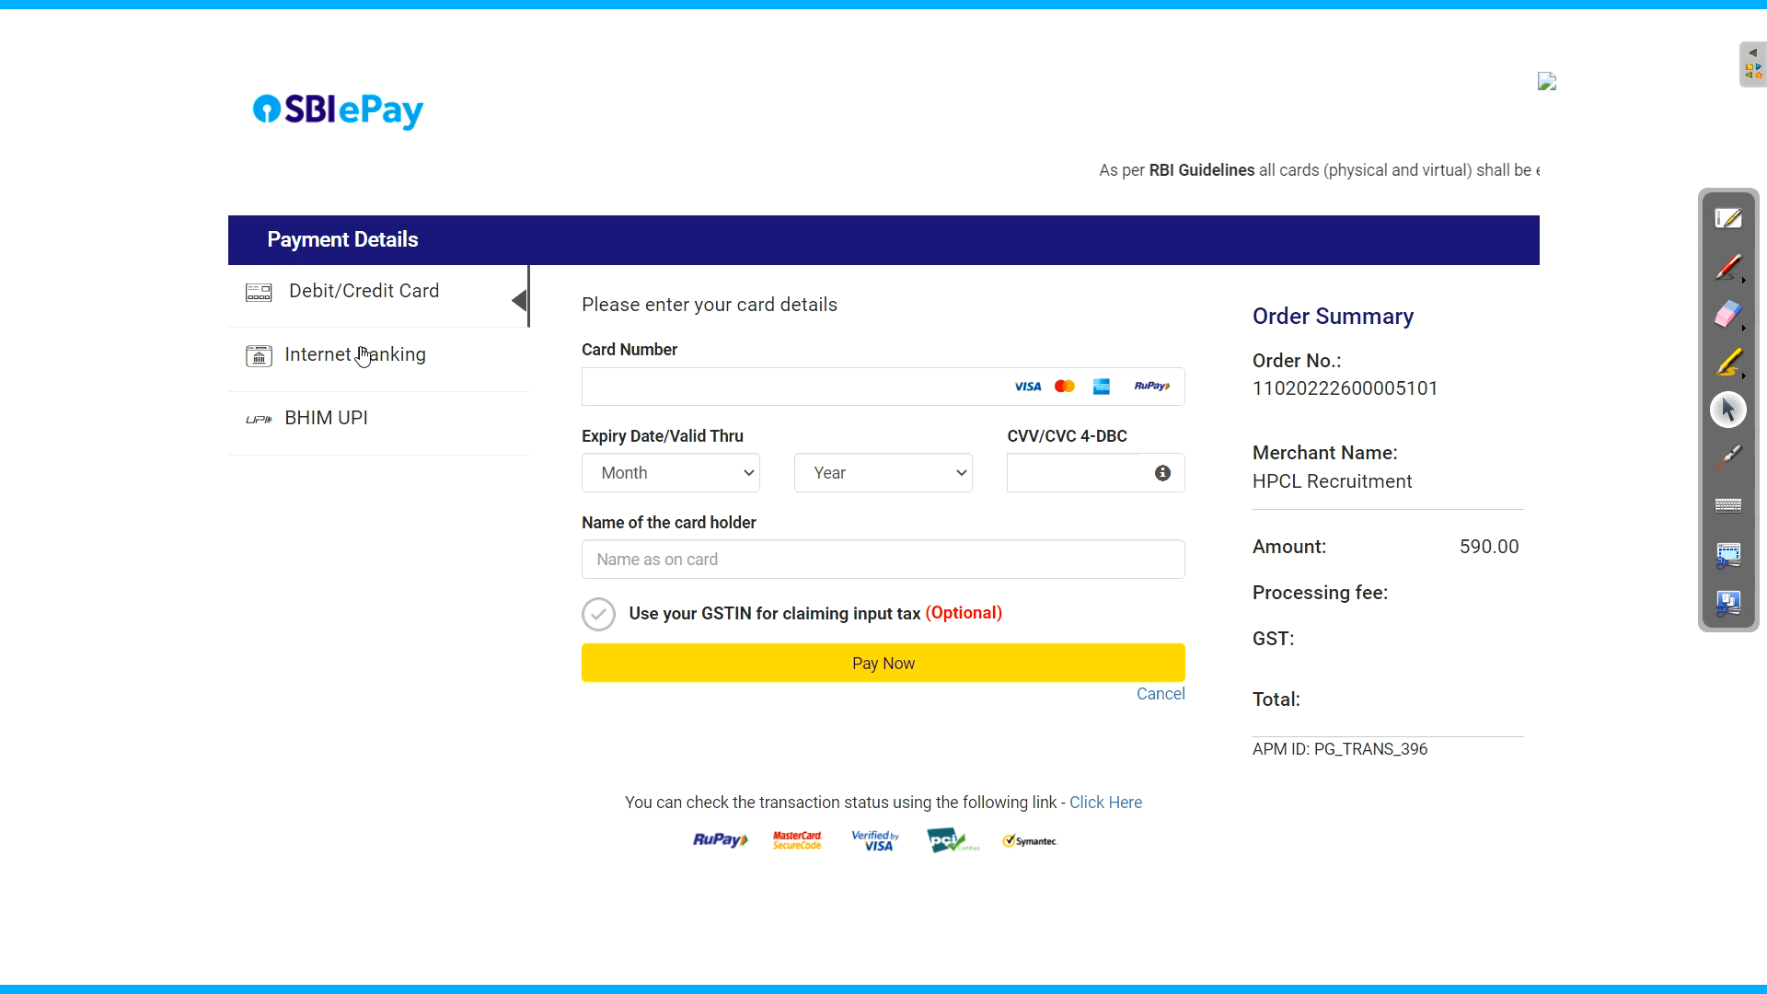
Choose BHIM UPI as the payment method, view the UPI QR option and select Enter UPI ID instead
click(358, 438)
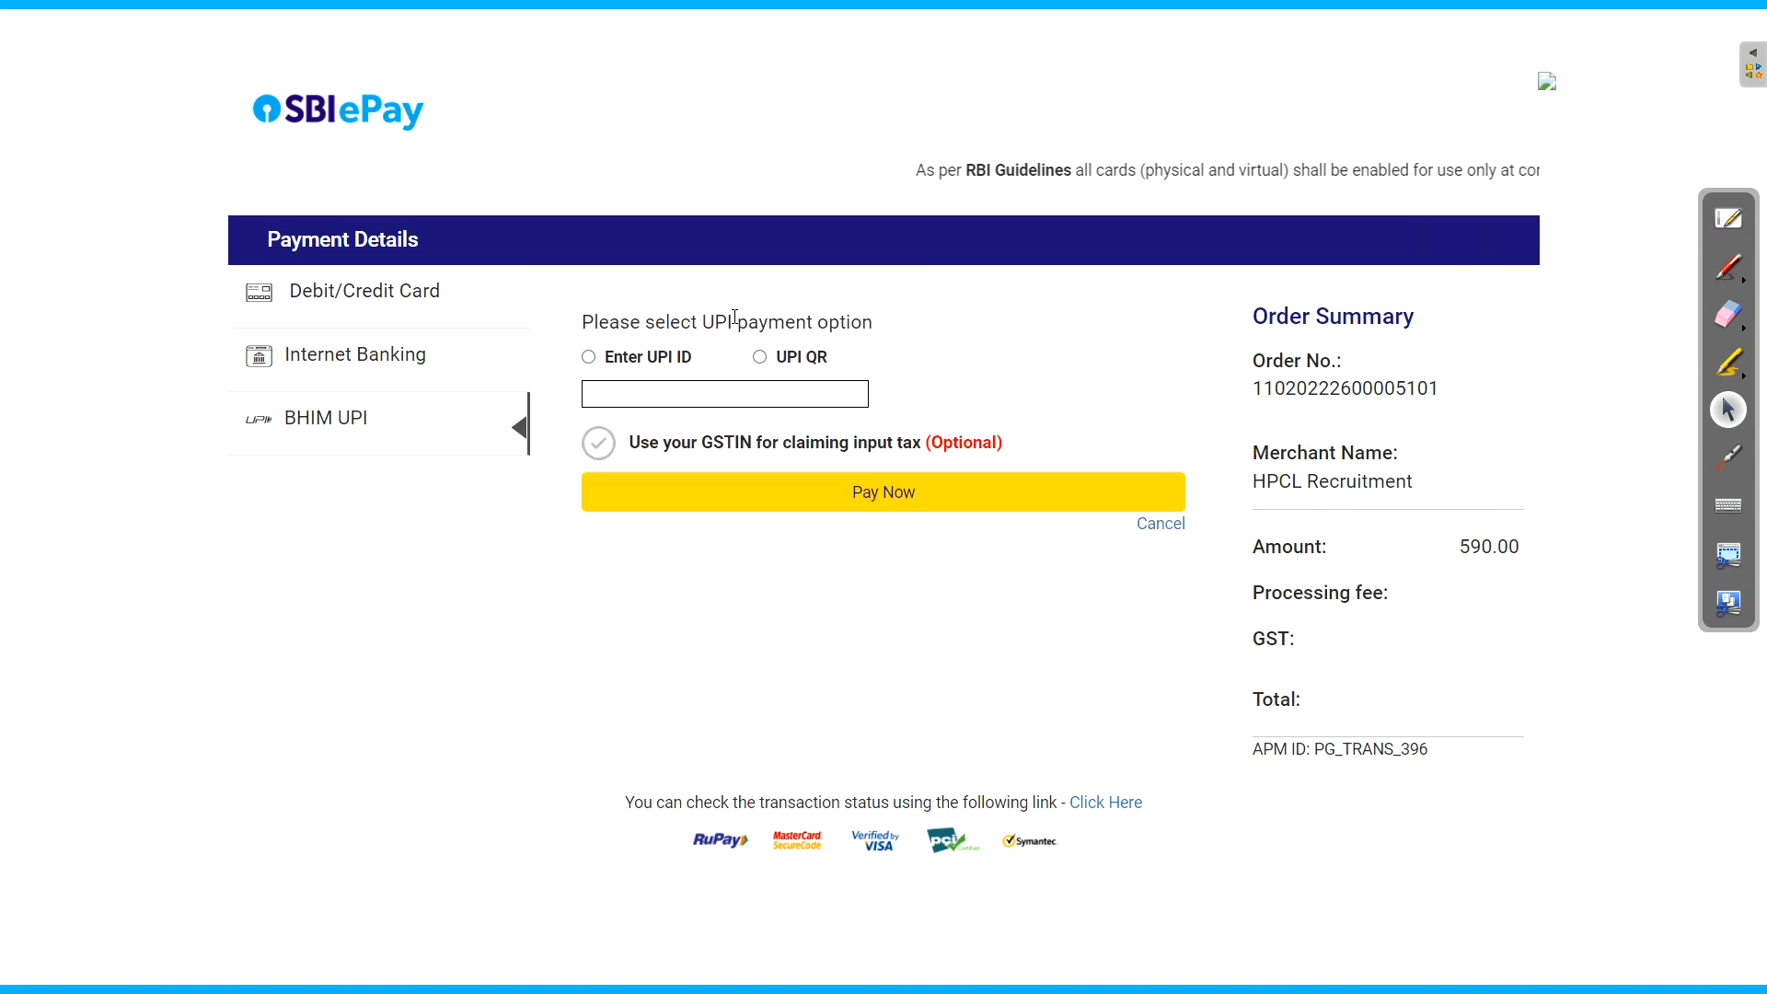
click(759, 357)
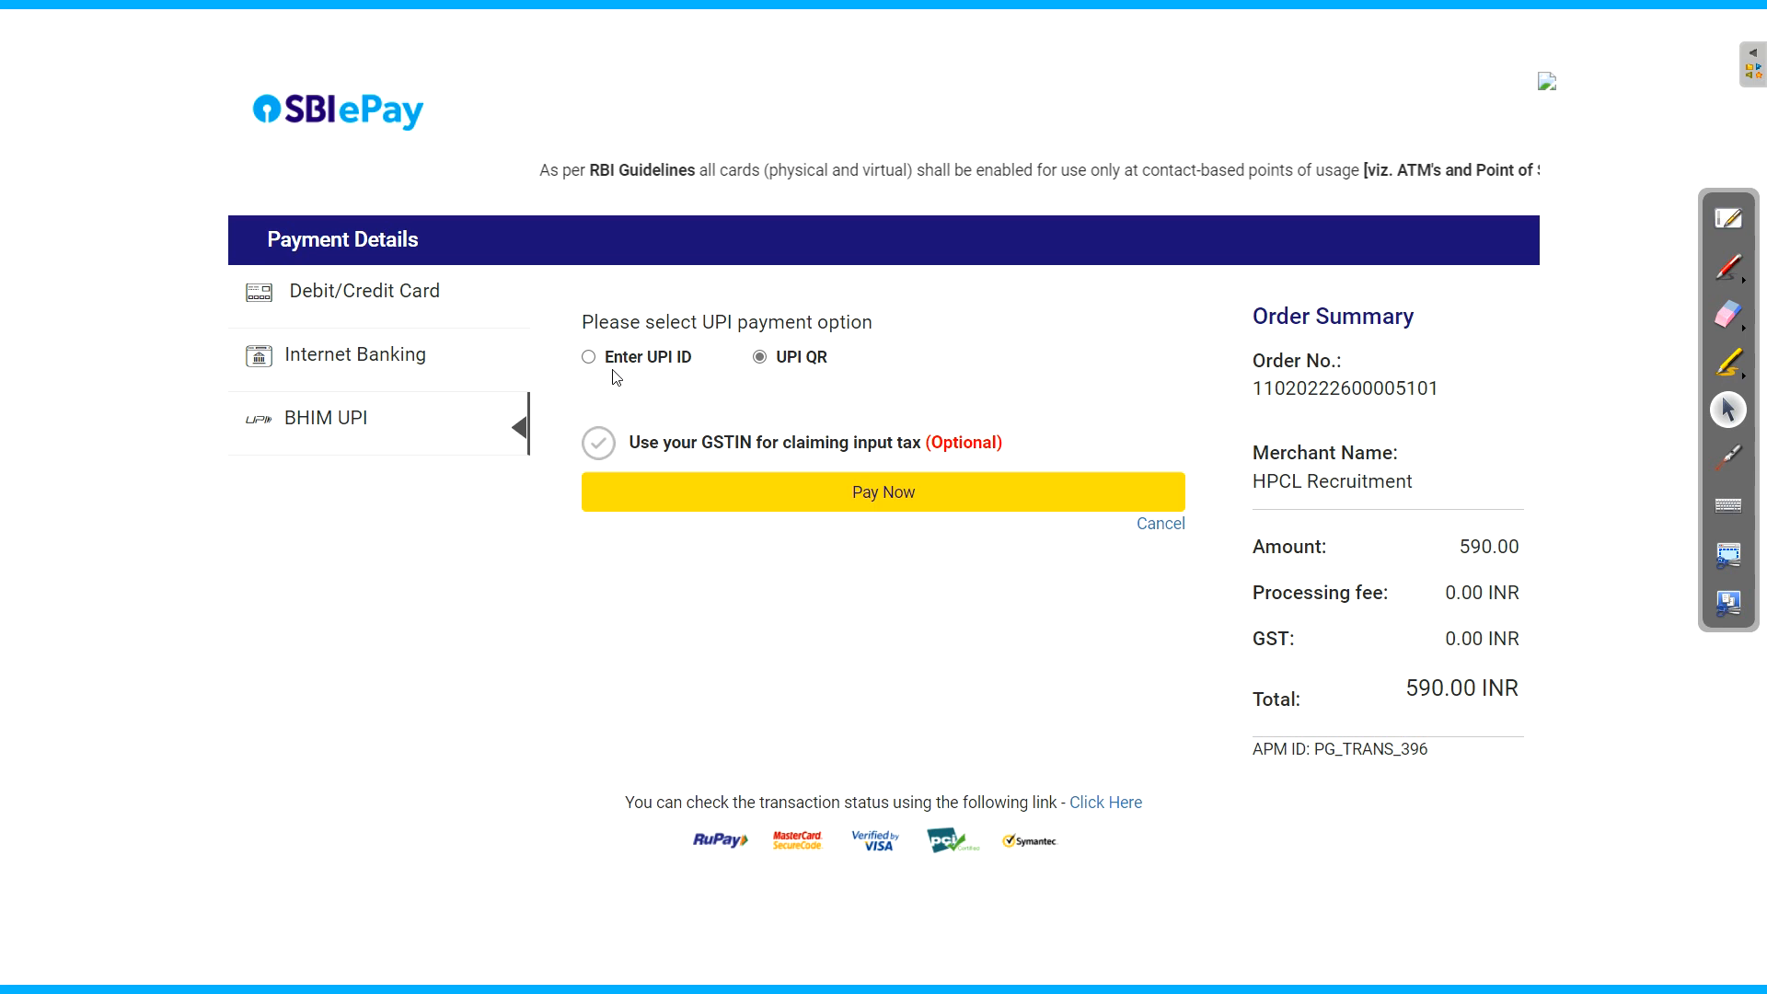
click(589, 359)
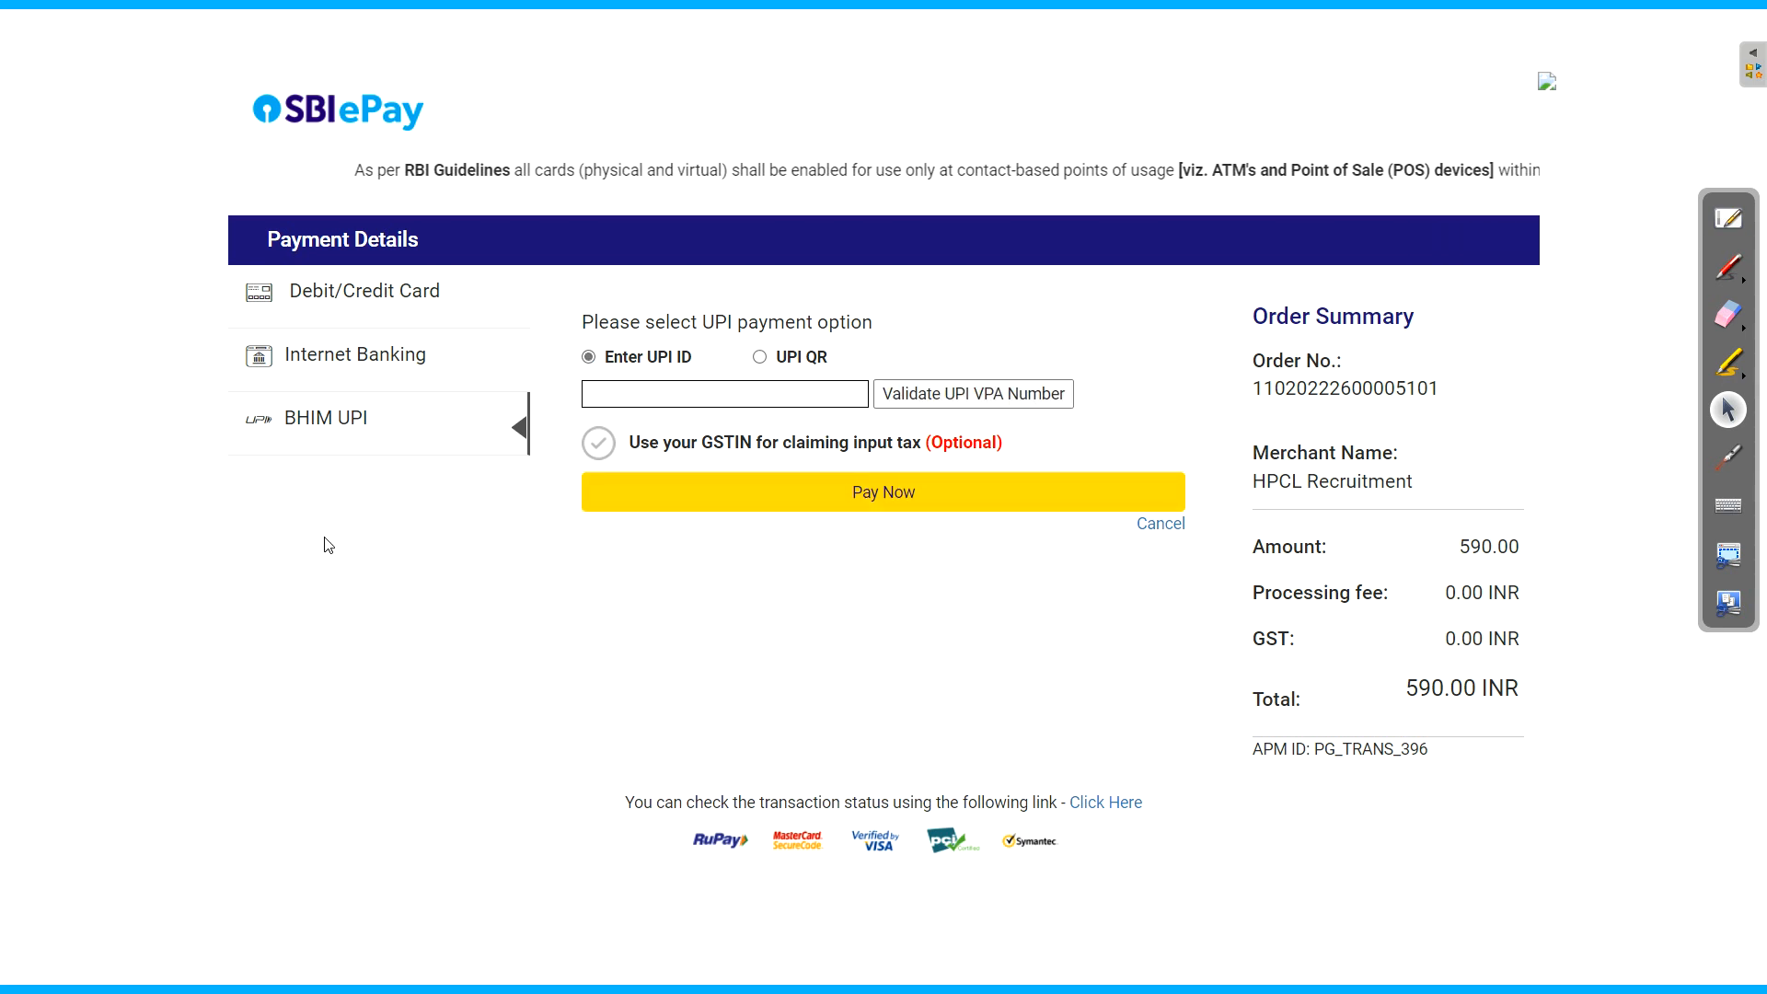
Handwrite "(Doubt)" above the payment details and "(Telegram)" followed by an arrow below the payment methods
click(1728, 267)
mouse_move(844, 46)
mouse_down()
mouse_move(845, 87)
mouse_move(1015, 92)
mouse_move(1049, 64)
mouse_move(880, 111)
mouse_up()
mouse_move(230, 644)
mouse_down()
mouse_move(373, 587)
mouse_move(326, 686)
mouse_move(429, 622)
mouse_move(504, 648)
mouse_move(545, 612)
mouse_move(532, 676)
mouse_up()
mouse_move(216, 626)
mouse_down()
mouse_move(193, 699)
mouse_move(281, 773)
mouse_up()
drag(584, 609, 664, 594)
drag(644, 589, 649, 624)
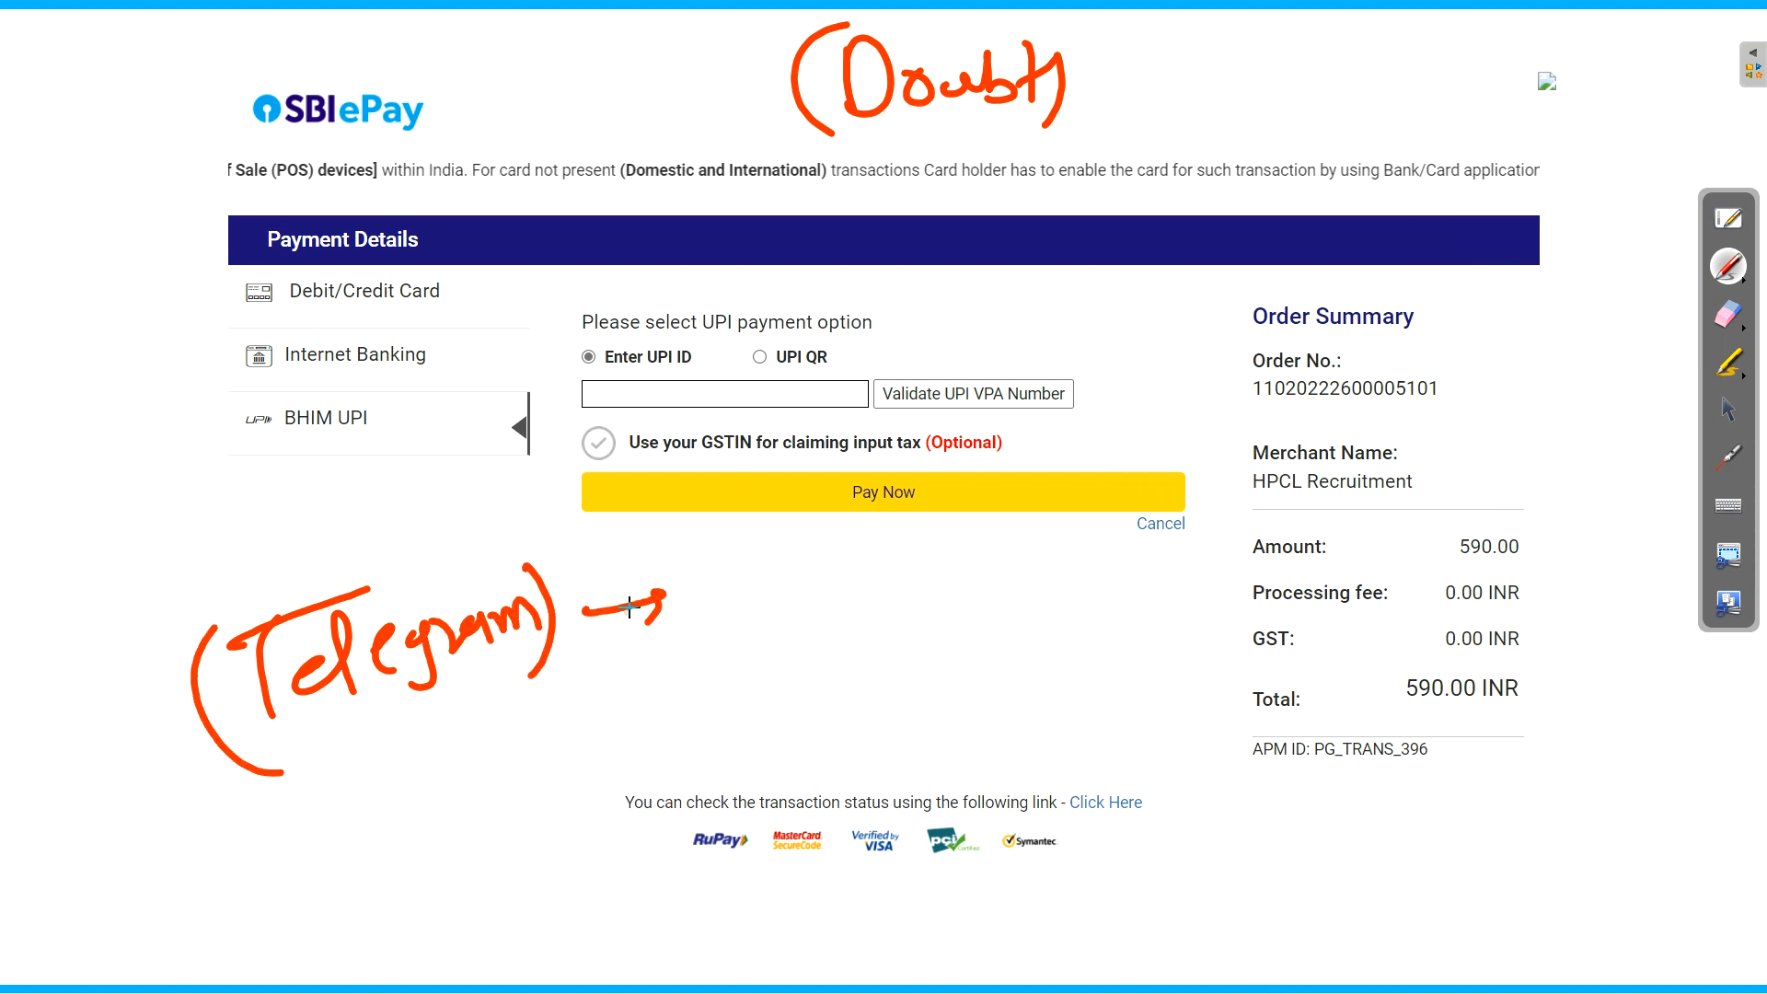